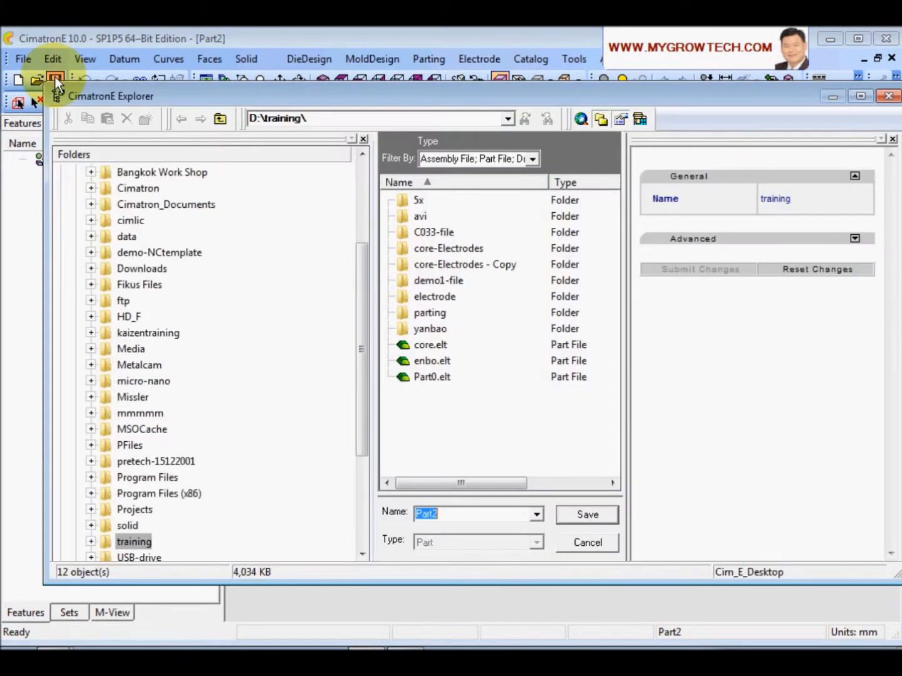
Save the new part in D:\training under the name yanbao1.
text(yanbao1)
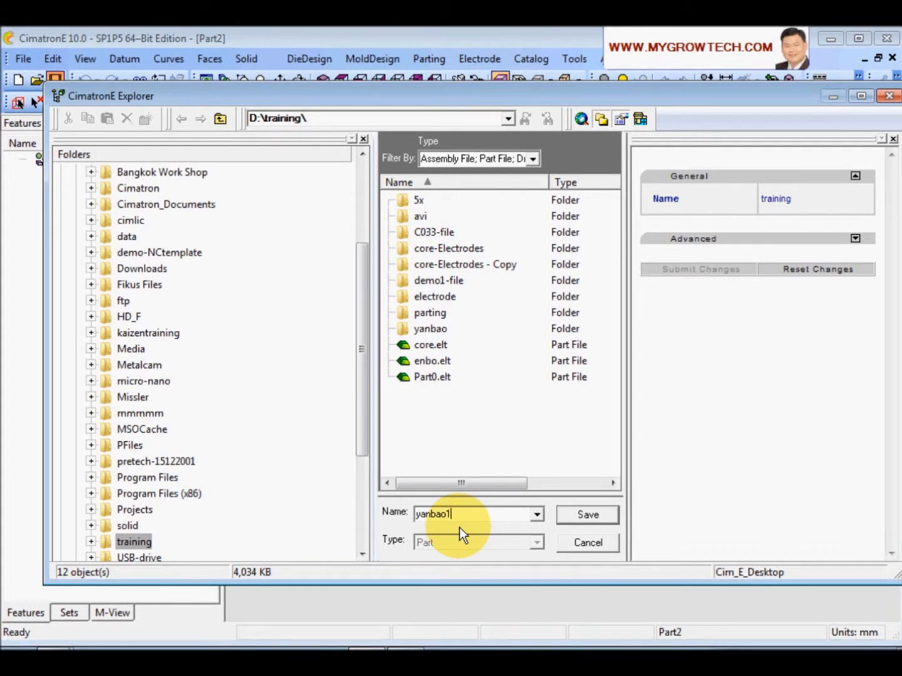
click(589, 516)
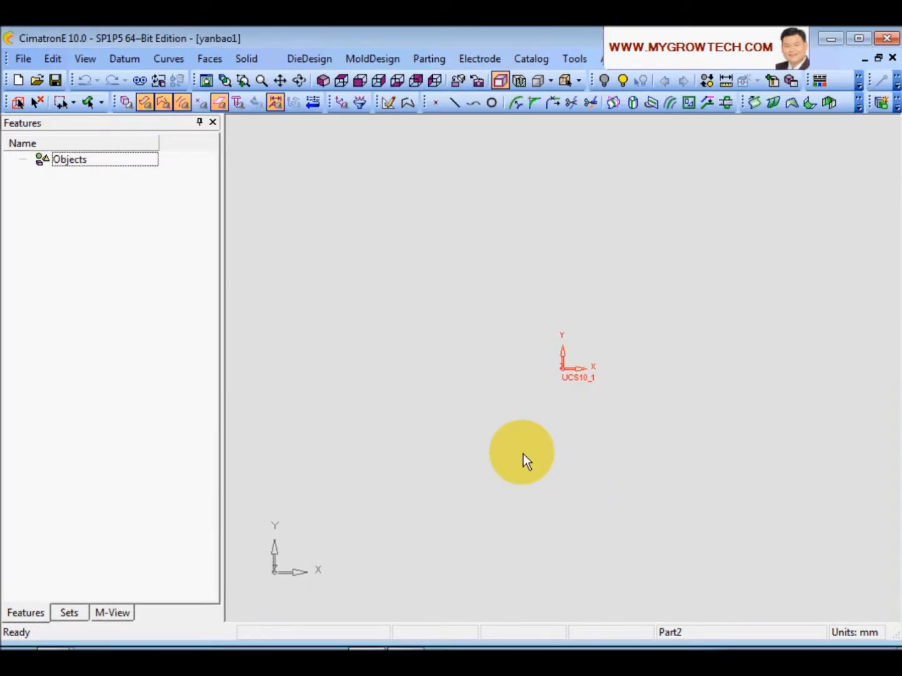
Create the three main datum planes on the origin UCS, working in an isometric view.
click(323, 81)
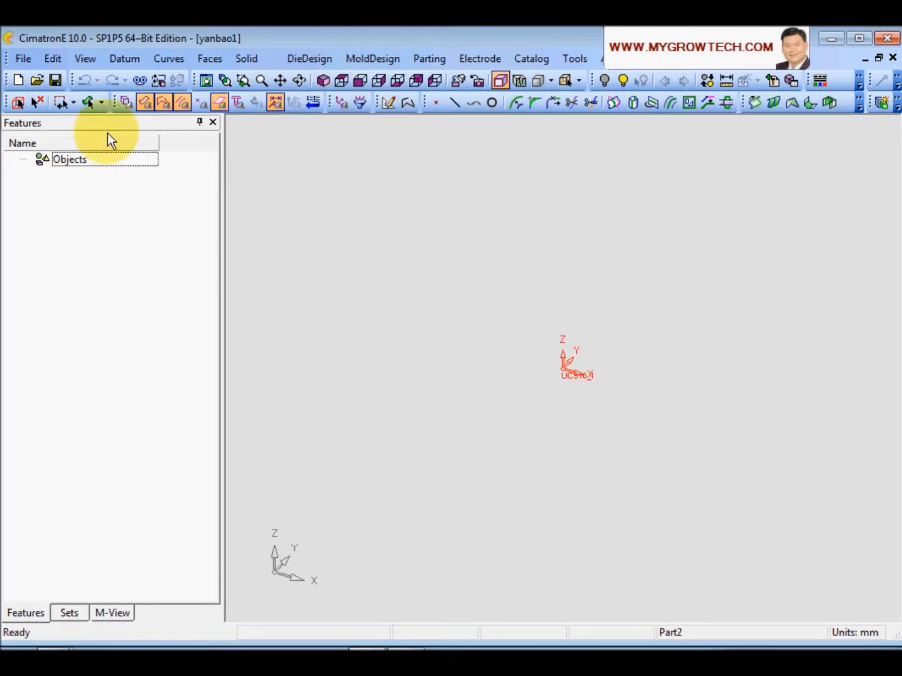
click(126, 60)
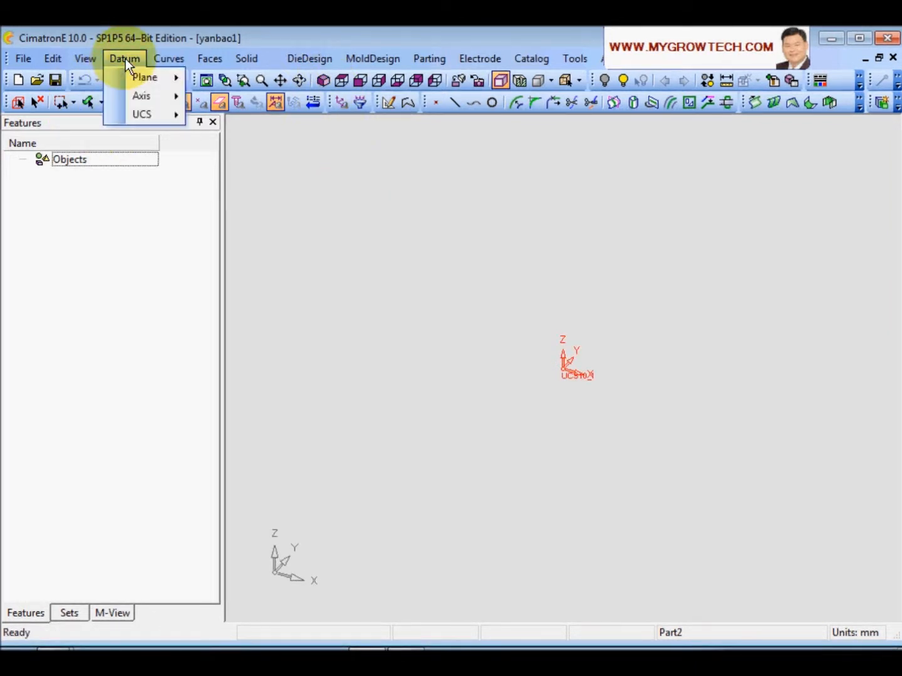
mouse_move(145, 77)
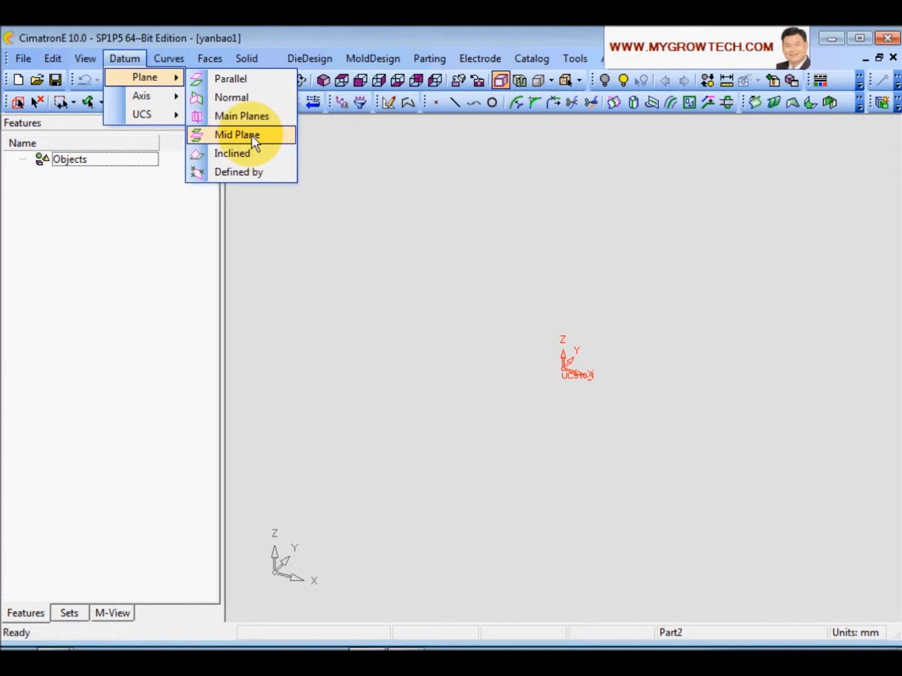
click(251, 117)
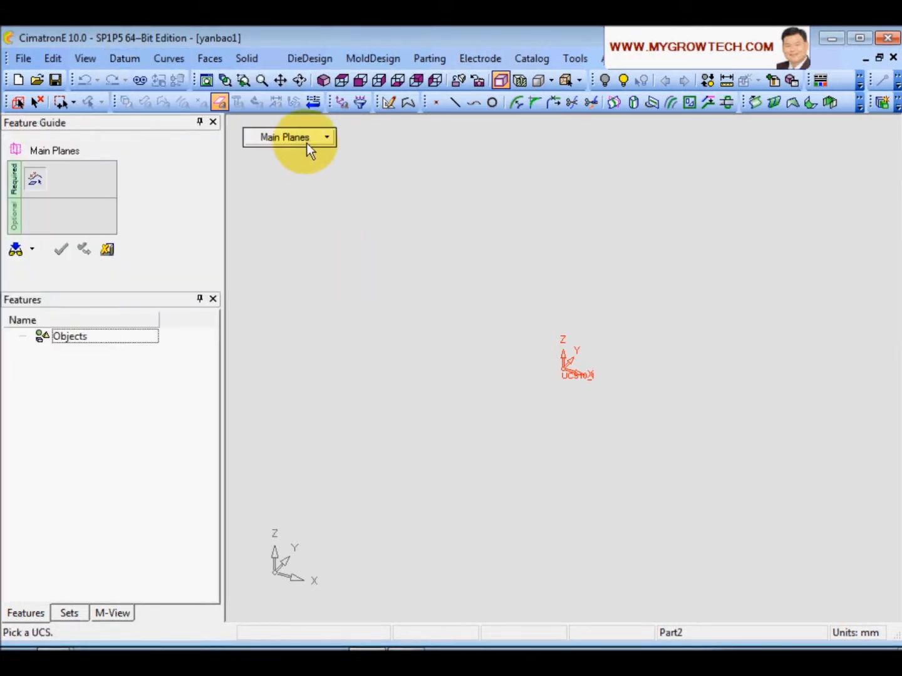
click(569, 372)
middle_click(361, 241)
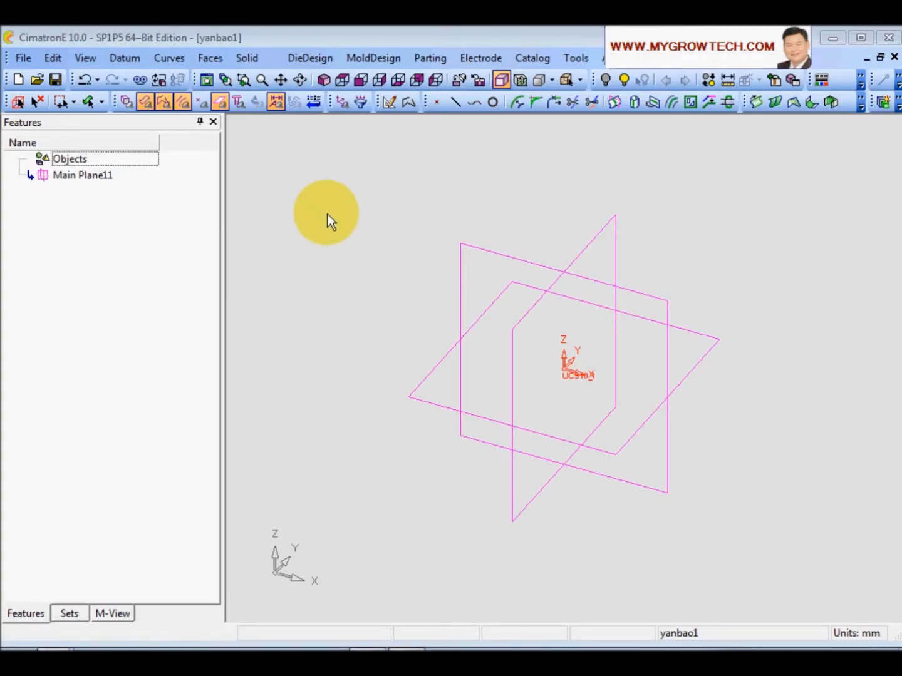
Open a new sketch on the horizontal XY main plane.
right_click(331, 191)
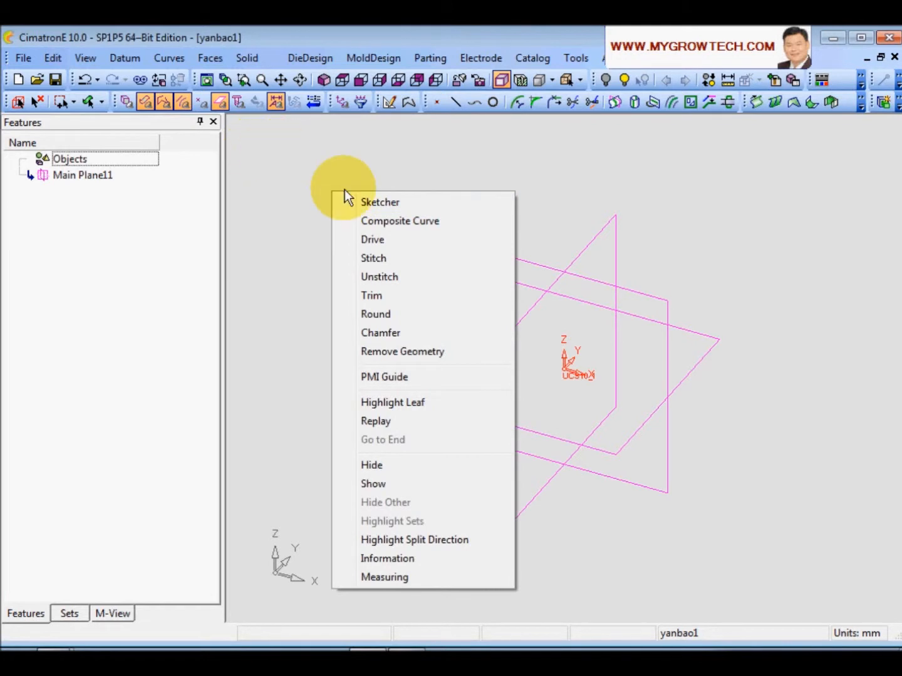
click(388, 204)
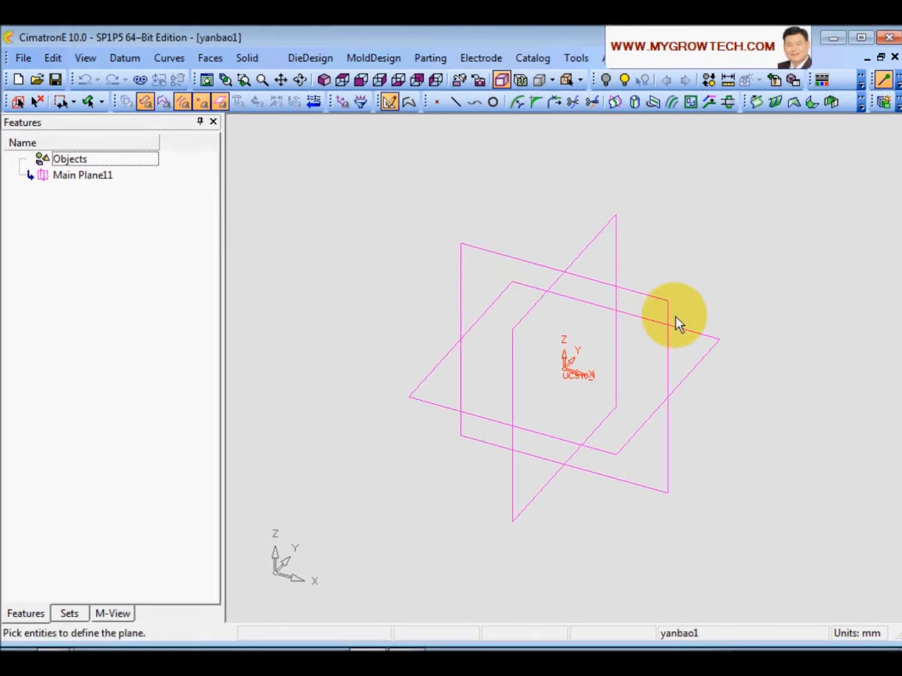
click(695, 333)
Place an ellipse centred on the UCS origin with axis X 30 mm, axis Y 20 mm and angle 90.
click(892, 205)
click(258, 137)
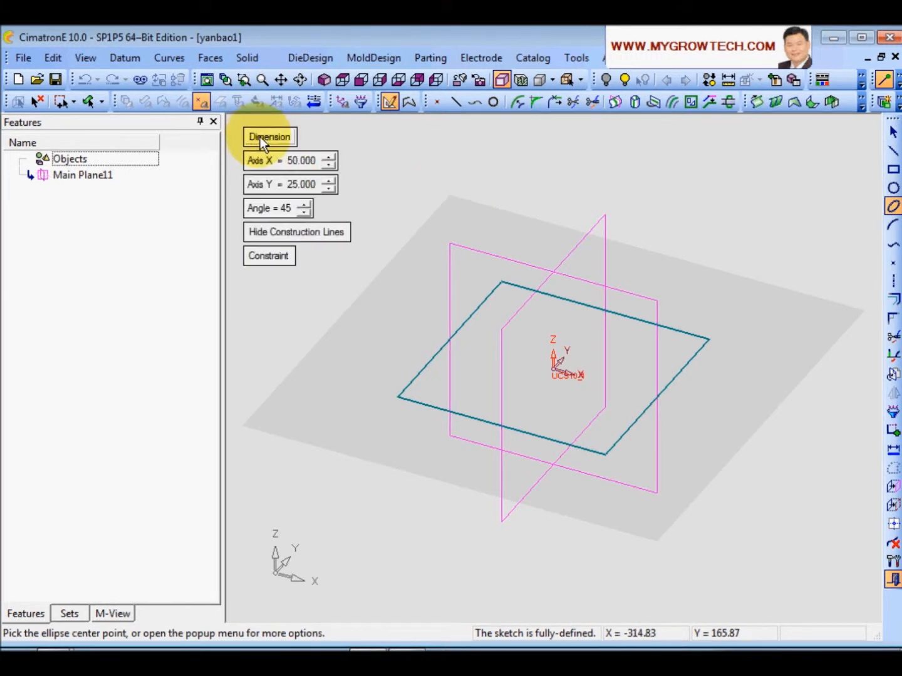
click(289, 209)
text(90)
key(Return)
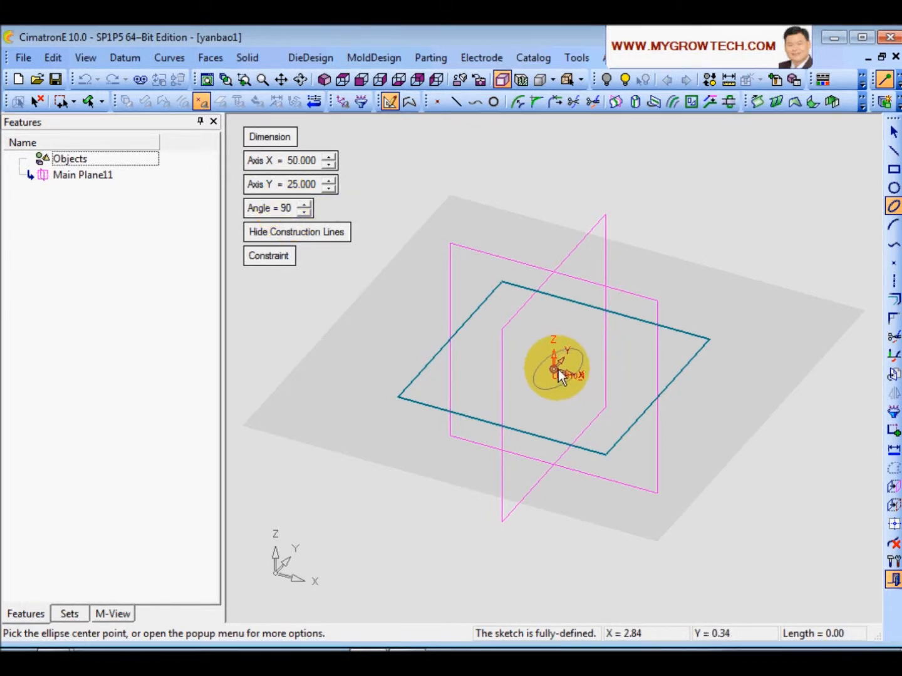
click(293, 160)
text(30)
key(Return)
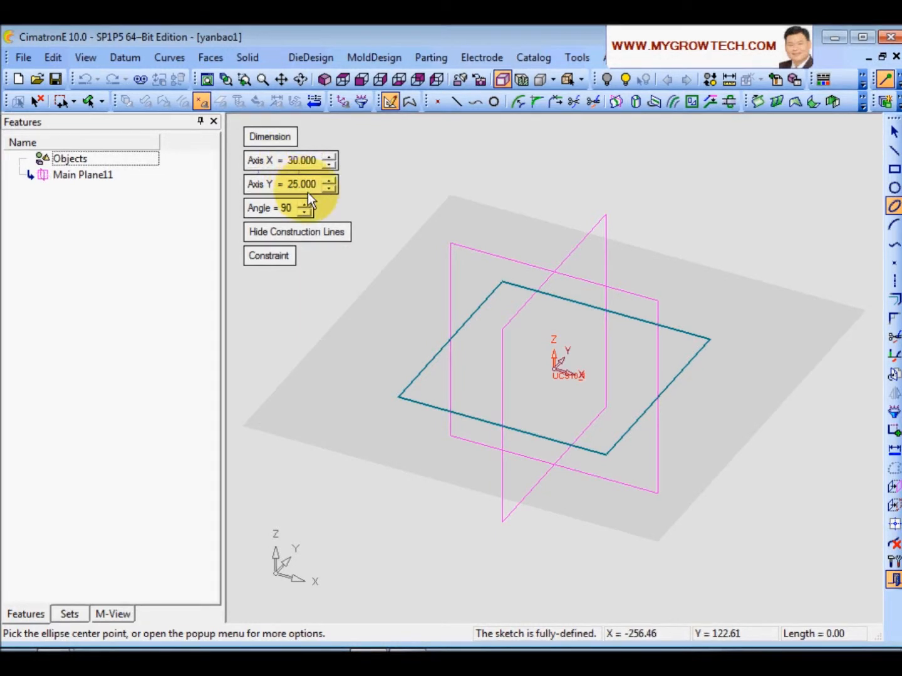
click(303, 183)
text(20)
key(Return)
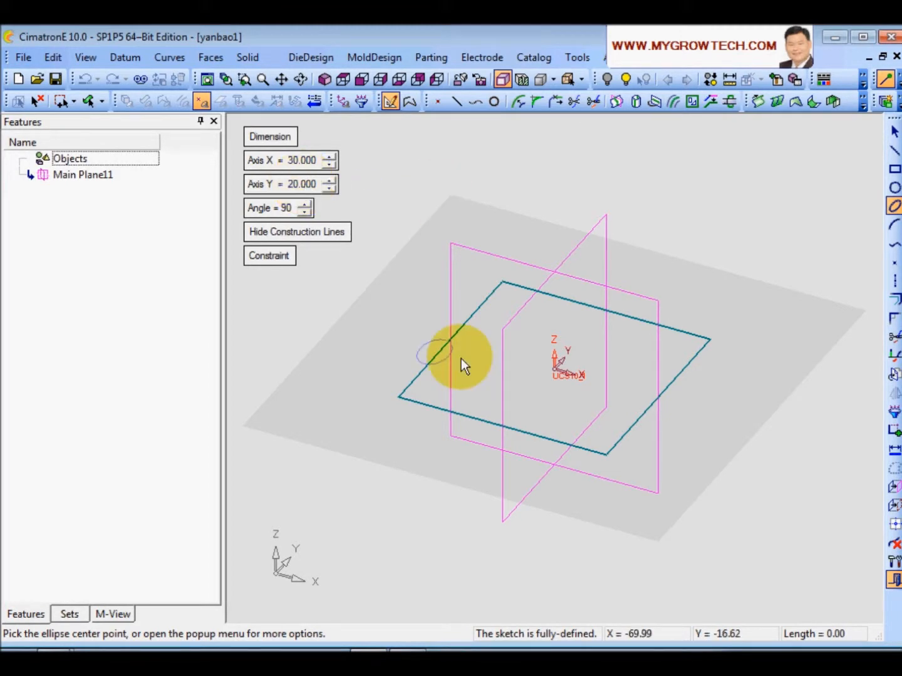
click(555, 370)
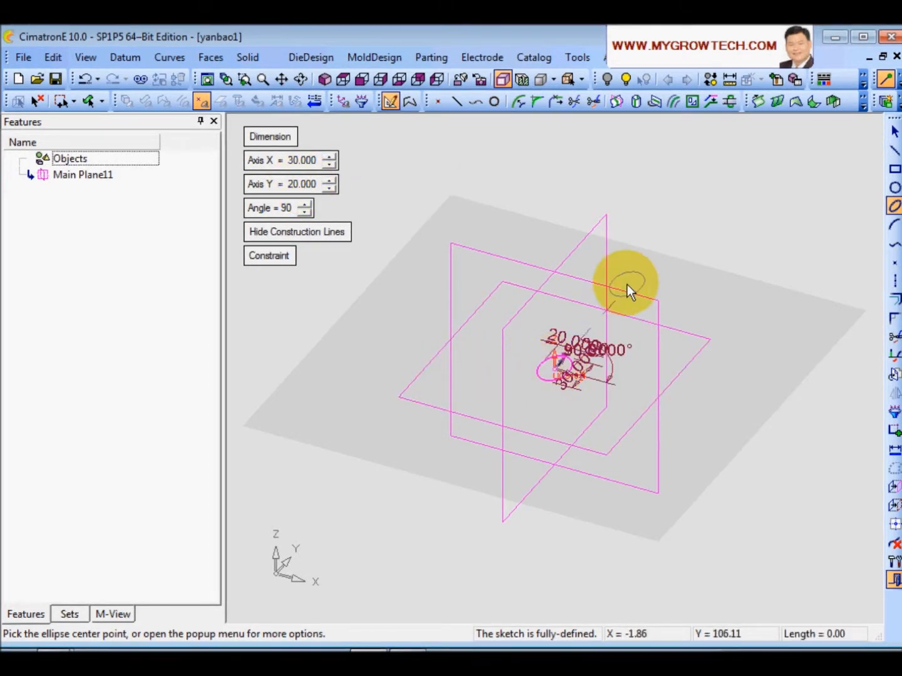
Check the dimensioned 30 × 20 mm ellipse up close, end the ellipse command and exit the sketcher.
ctrl+right_drag(683, 467, 738, 109)
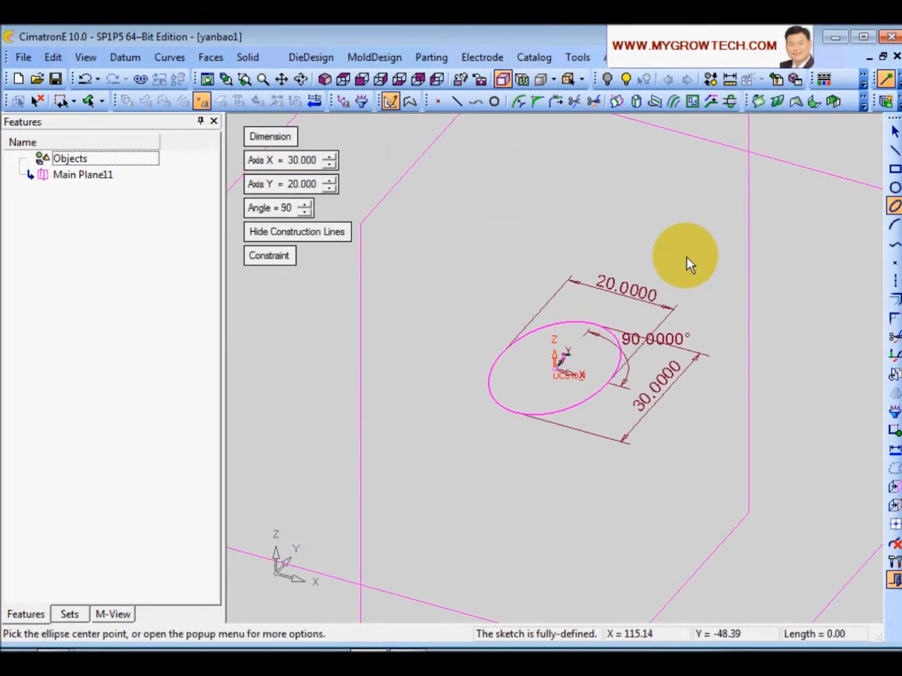
ctrl+right_drag(674, 506, 733, 220)
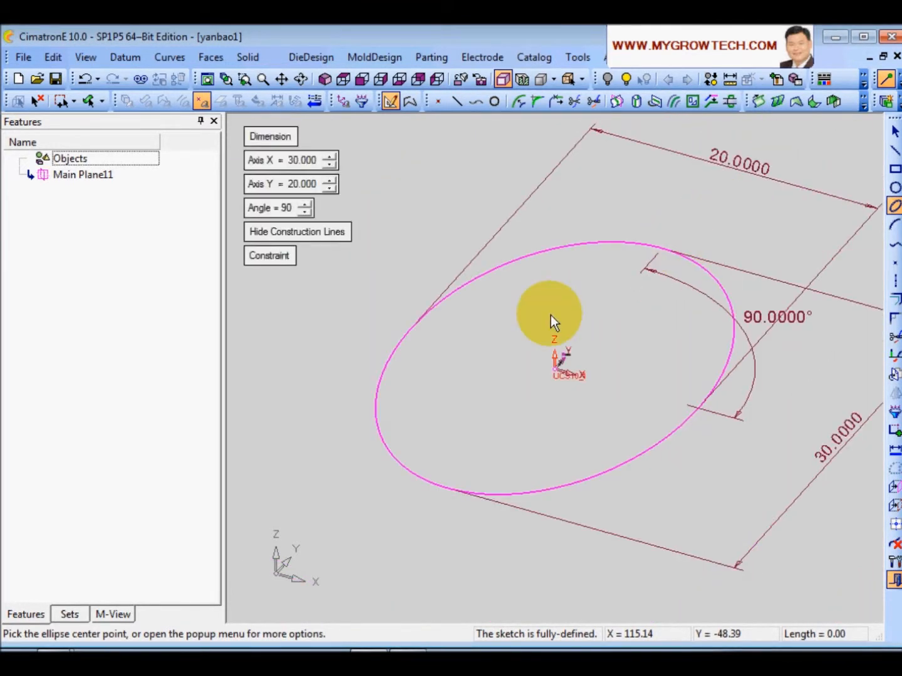
ctrl+right_drag(550, 315, 465, 646)
ctrl+right_drag(626, 522, 669, 345)
ctrl+middle_drag(694, 498, 576, 457)
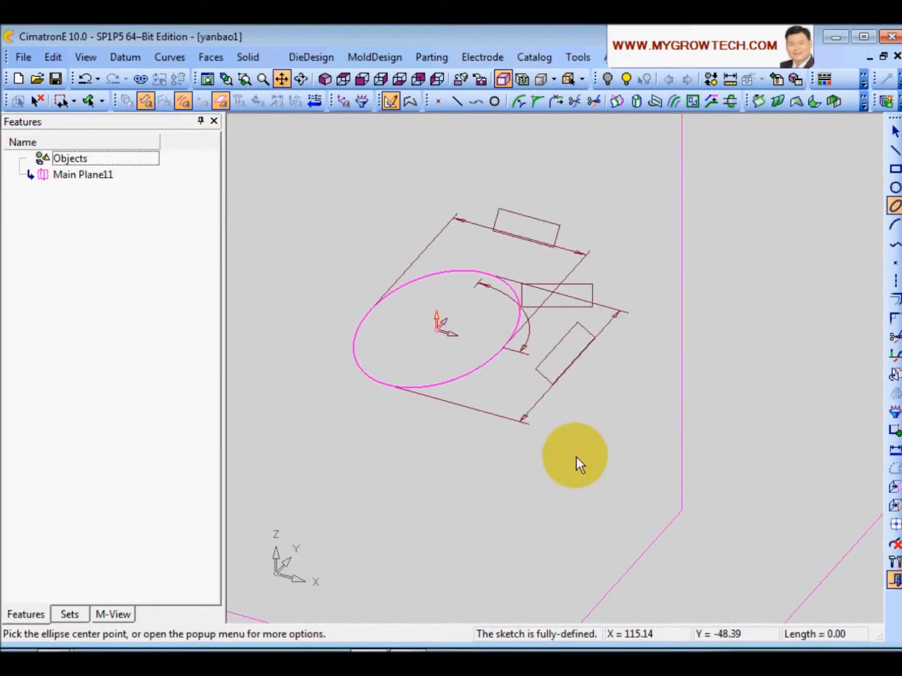
ctrl+middle_drag(520, 476, 588, 493)
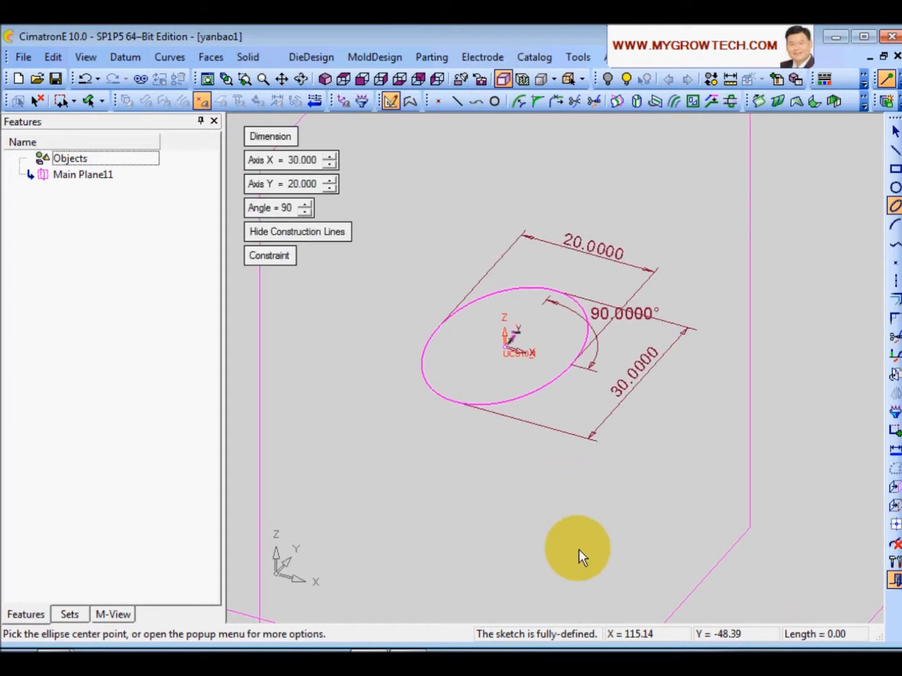
key(Escape)
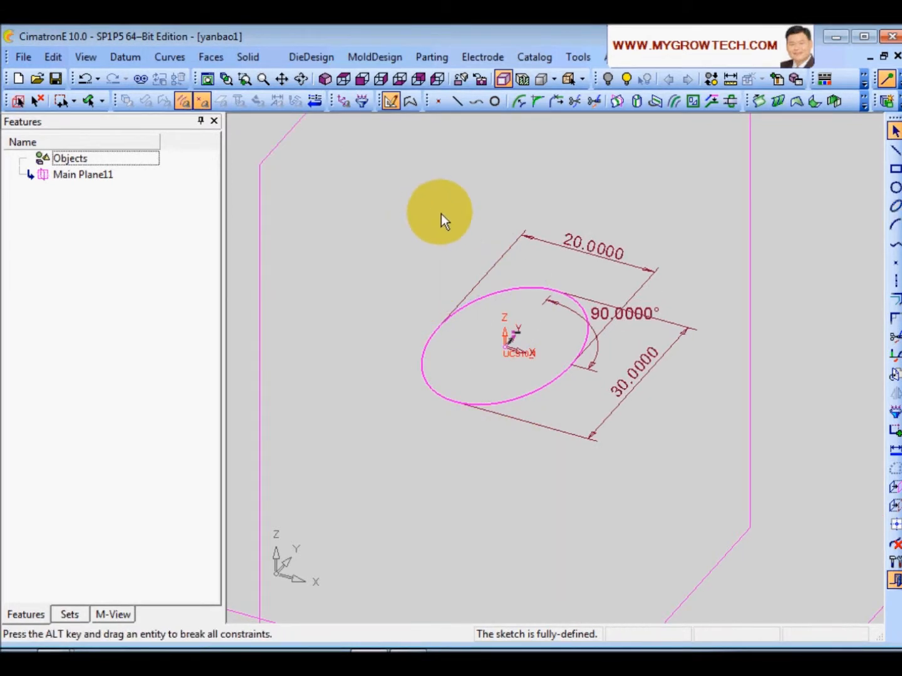
right_click(428, 200)
click(485, 477)
Open a second sketch on the vertical YZ main plane.
mouse_move(421, 304)
ctrl+mouse_down()
mouse_move(460, 419)
mouse_move(489, 360)
mouse_move(497, 376)
mouse_move(477, 385)
mouse_move(466, 376)
ctrl+mouse_up()
right_click(284, 226)
click(226, 124)
click(38, 101)
click(392, 106)
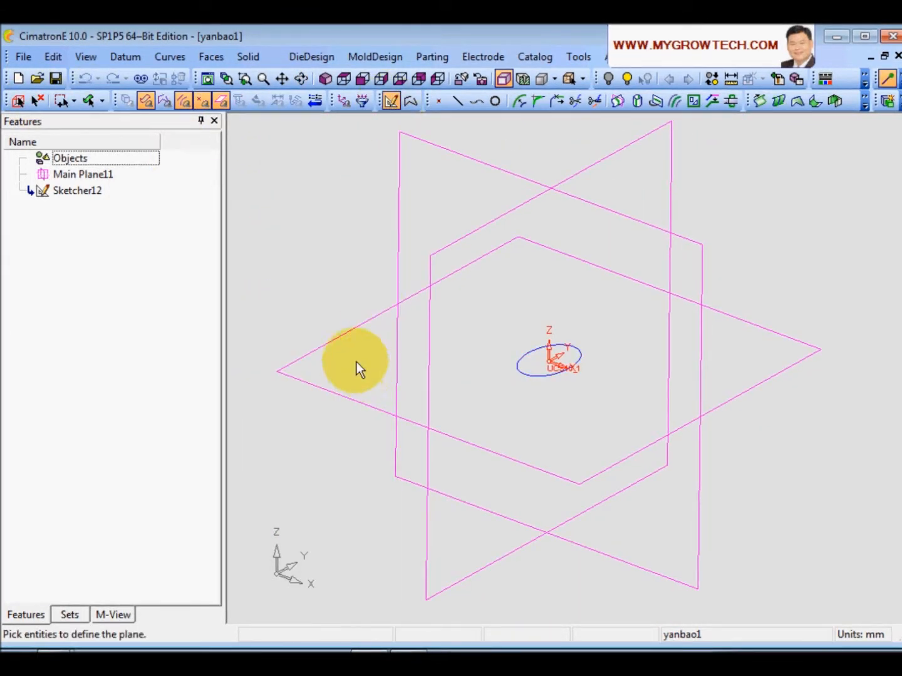
click(484, 227)
scroll(604, 448, up, 2)
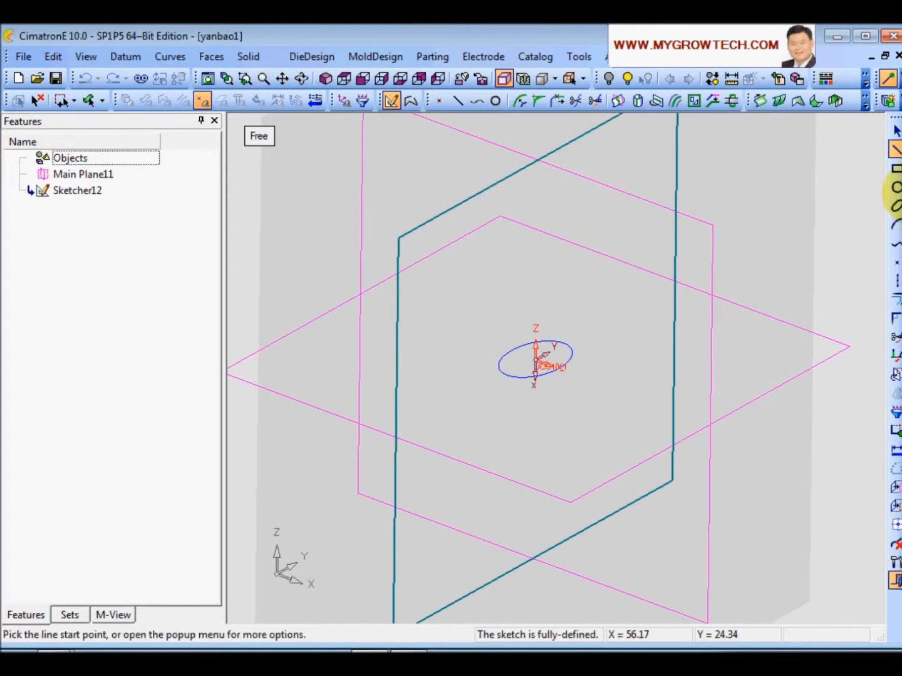
Place an ellipse at the UCS origin on the YZ plane with axis X 30 mm, axis Y 10 mm and angle 90.
click(895, 206)
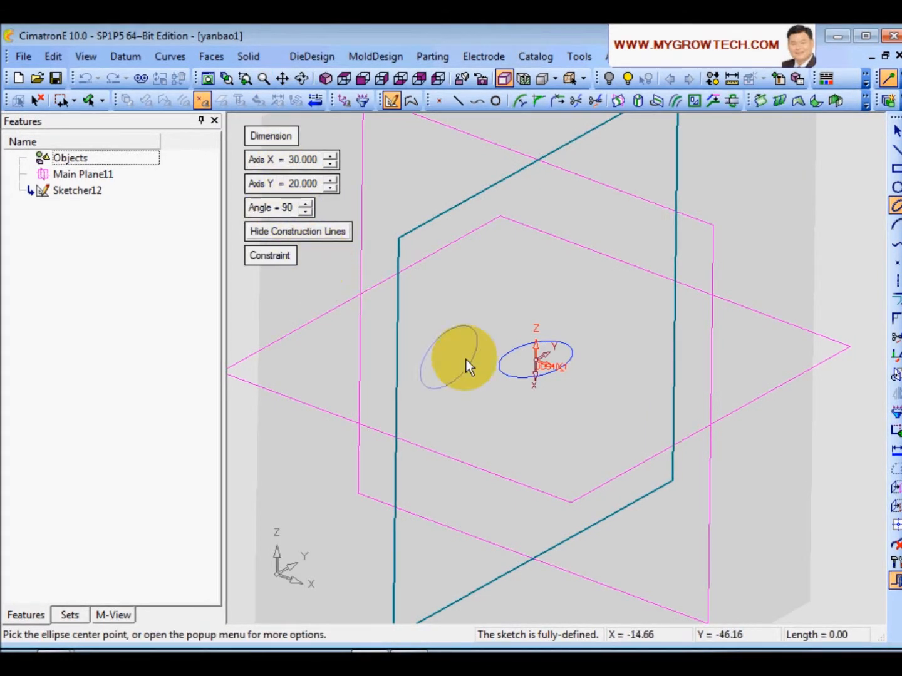
middle_drag(572, 456, 482, 425)
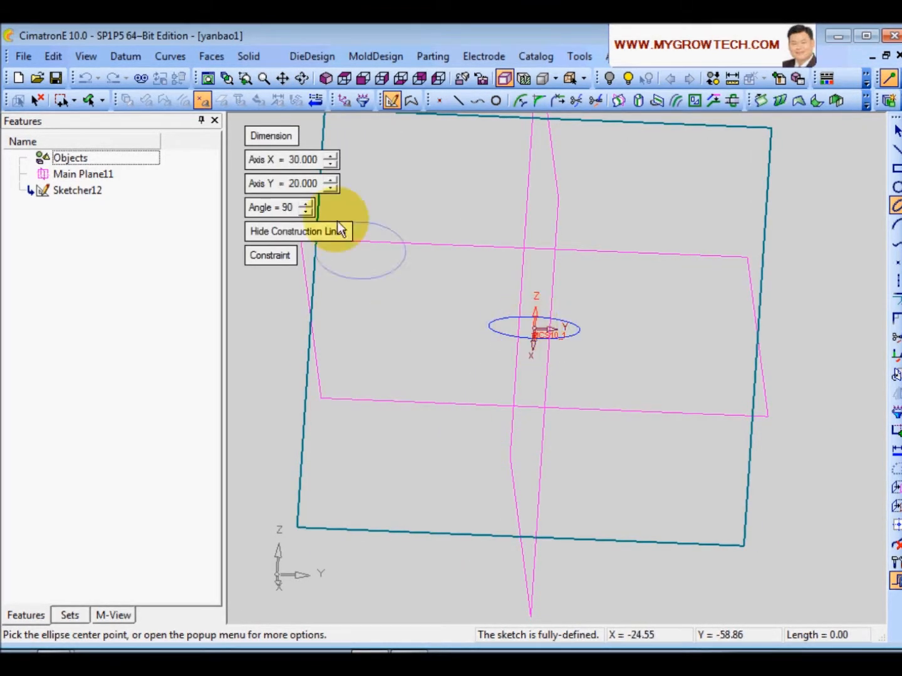
click(300, 182)
text(10)
key(Return)
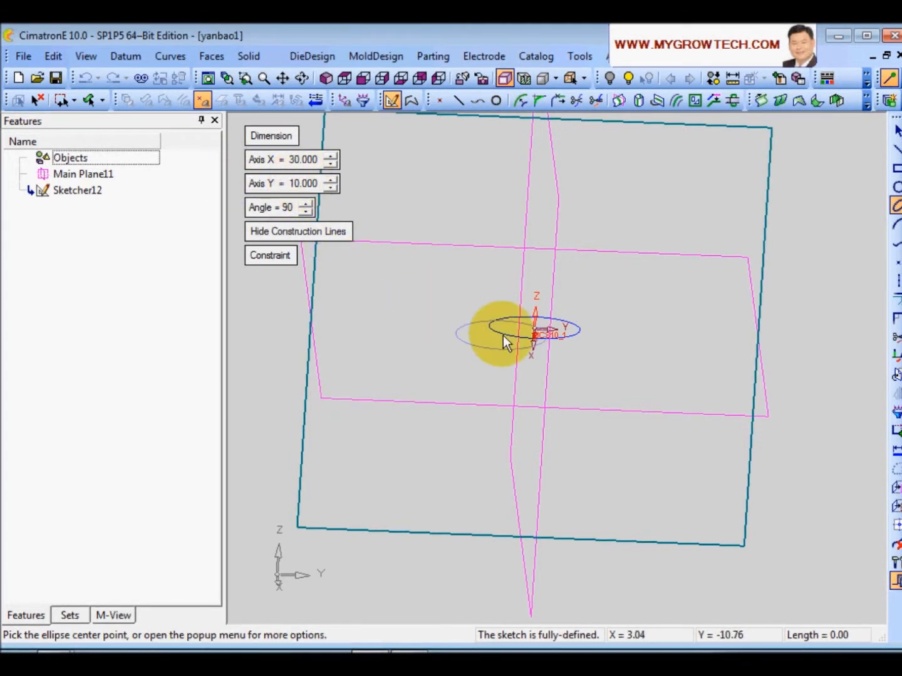
click(534, 329)
End the ellipse command and exit the sketcher to keep the YZ plane sketch.
ctrl+drag(435, 282, 483, 285)
ctrl+right_drag(481, 284, 532, 393)
mouse_move(532, 393)
ctrl+mouse_down()
mouse_move(572, 419)
mouse_move(535, 404)
ctrl+mouse_up()
middle_click(426, 189)
mouse_move(611, 389)
ctrl+mouse_down()
mouse_move(581, 368)
mouse_move(606, 410)
ctrl+mouse_up()
right_click(606, 411)
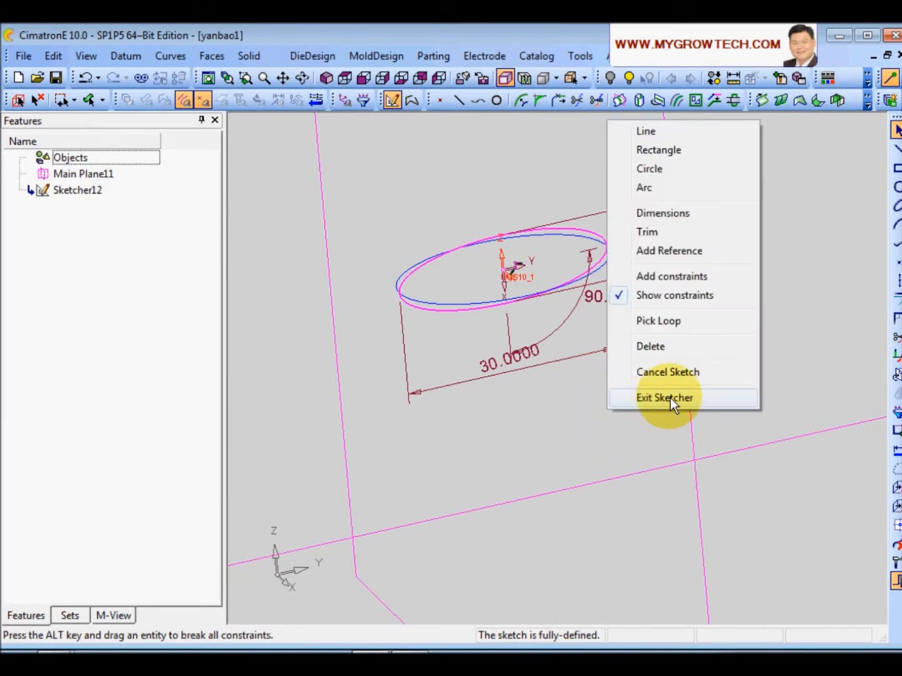
click(670, 397)
Open a third sketch on the vertical XZ main plane.
ctrl+drag(670, 397, 655, 357)
ctrl+right_drag(655, 357, 578, 349)
ctrl+middle_drag(577, 338, 577, 419)
ctrl+drag(578, 419, 663, 231)
ctrl+right_drag(663, 231, 217, 241)
click(36, 99)
mouse_move(563, 305)
ctrl+mouse_down()
mouse_move(530, 297)
mouse_move(520, 307)
ctrl+mouse_up()
ctrl+right_drag(519, 308, 510, 371)
ctrl+drag(510, 372, 488, 290)
right_click(322, 174)
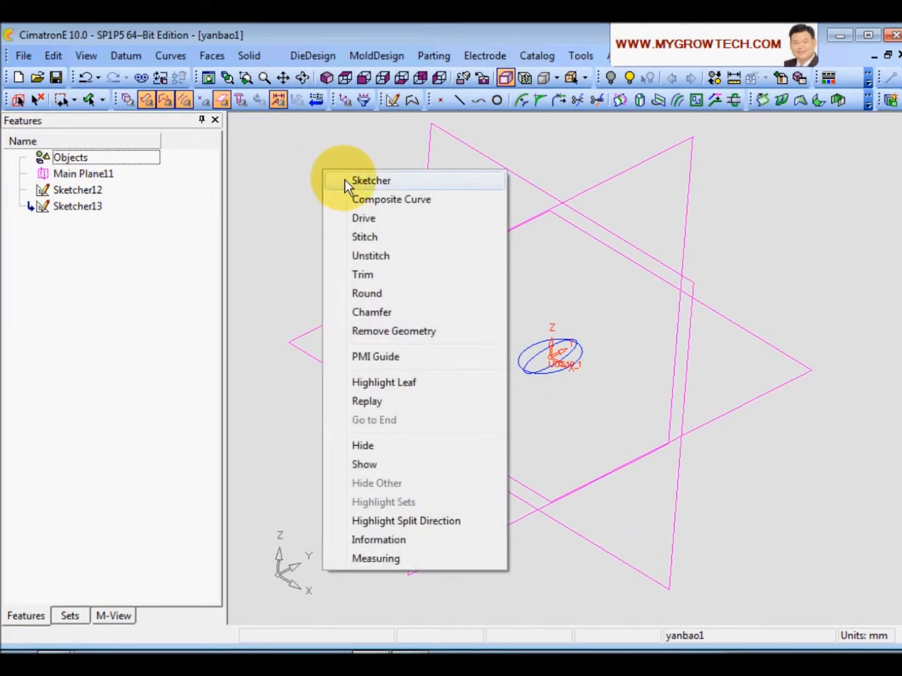
click(346, 181)
click(470, 147)
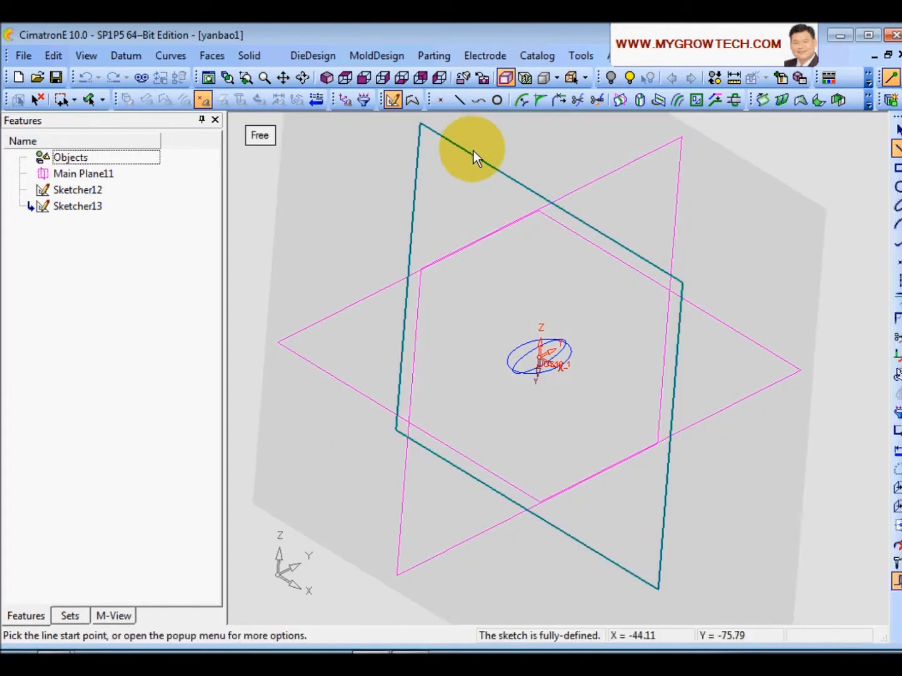
Place an ellipse at the UCS origin on the XZ plane with axis X 20 mm, axis Y 10 mm and angle 0.
mouse_move(358, 302)
ctrl+mouse_down()
mouse_move(379, 236)
mouse_move(367, 277)
ctrl+mouse_up()
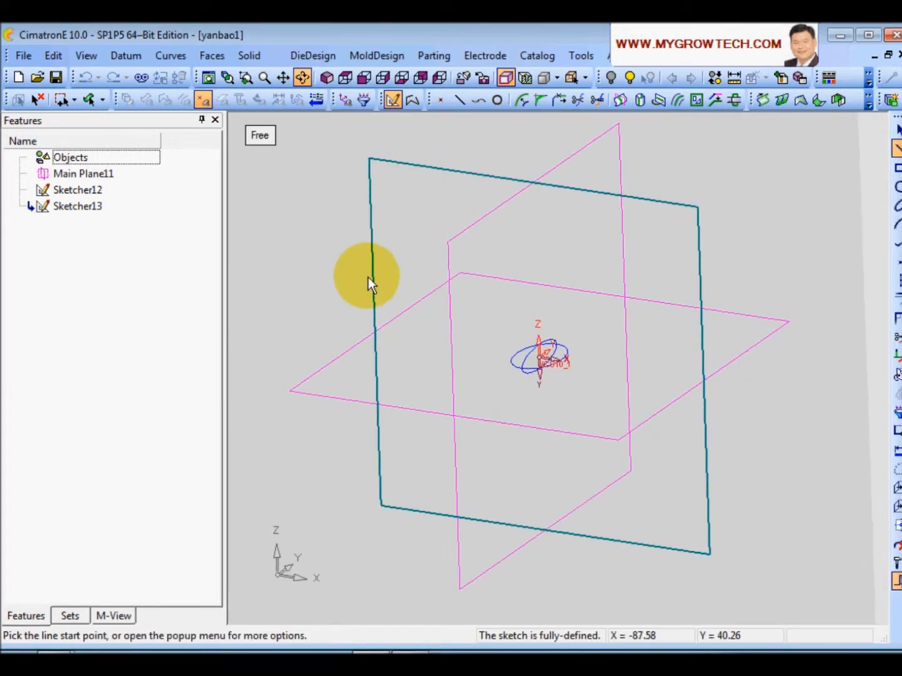
click(897, 205)
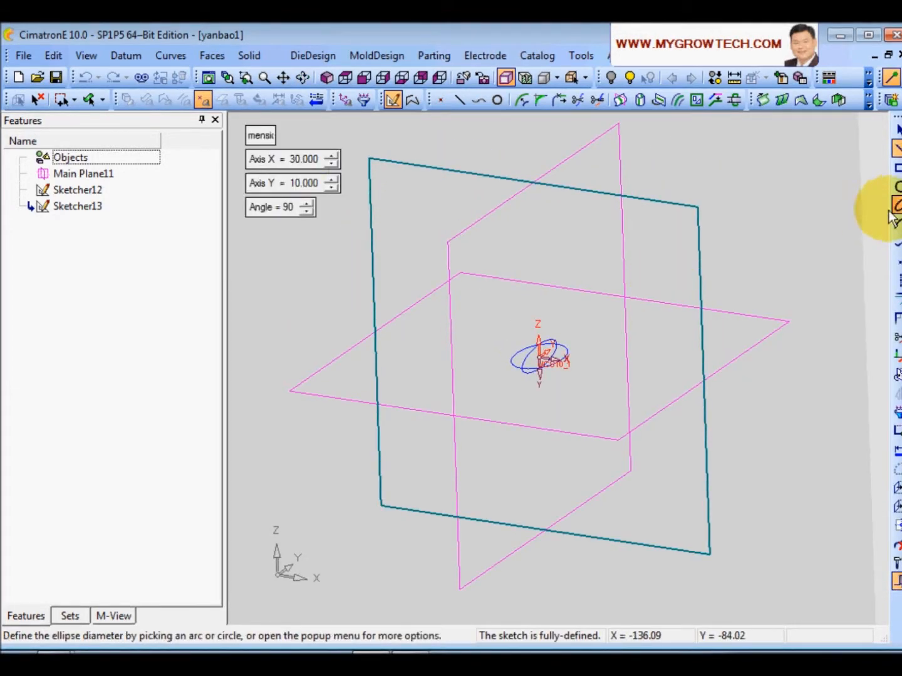
click(301, 160)
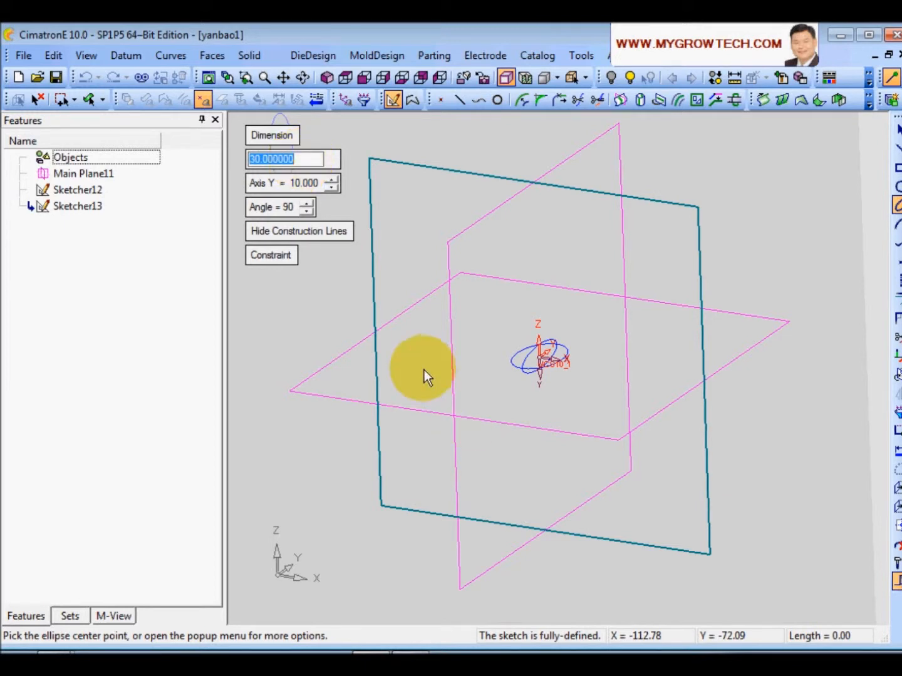
text(20)
key(Return)
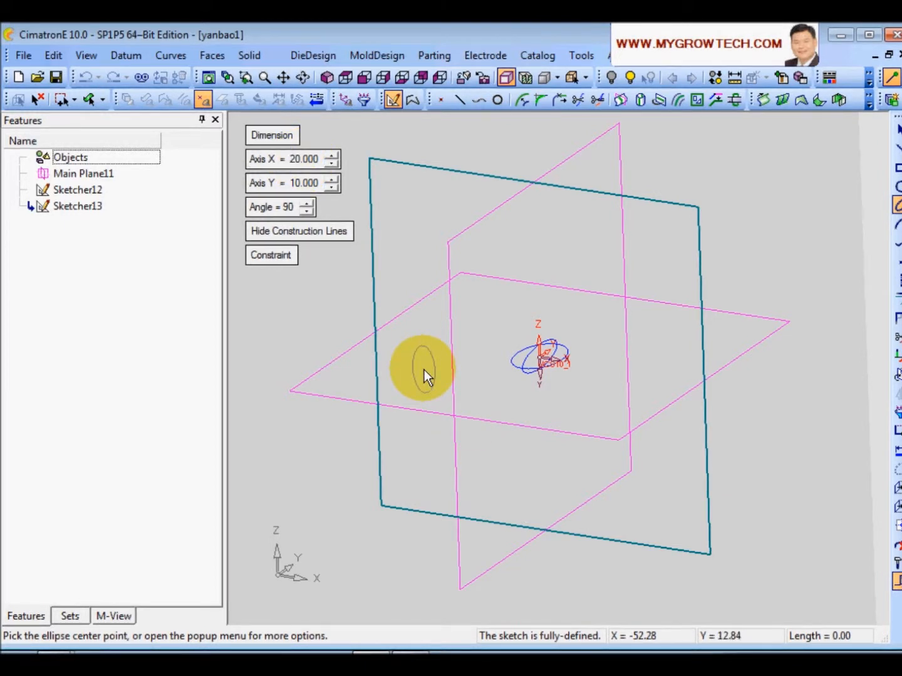
click(282, 207)
text(0)
key(Return)
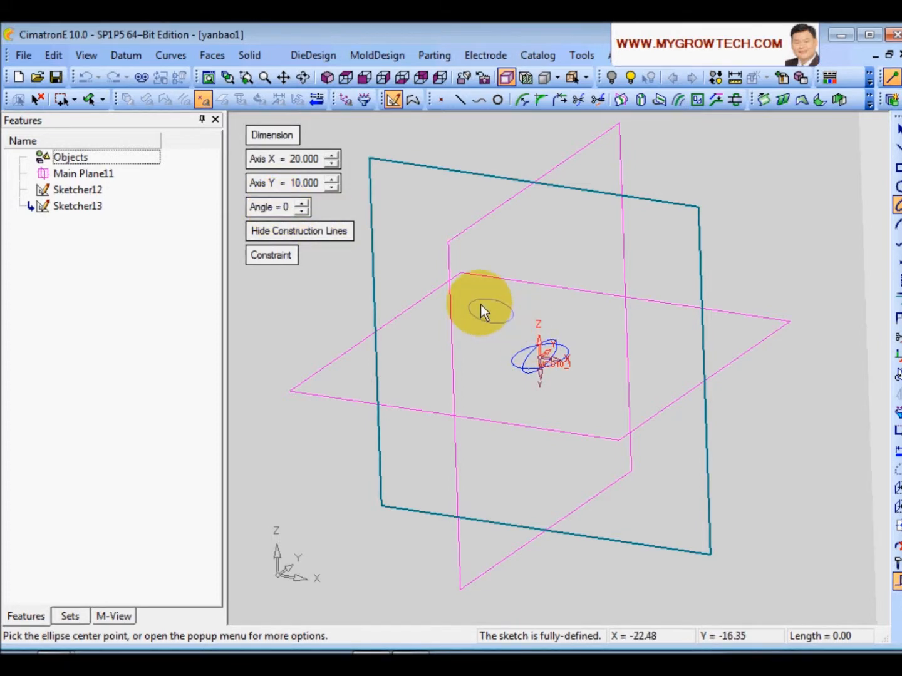
ctrl+right_drag(537, 459, 568, 211)
ctrl+middle_drag(529, 313, 566, 357)
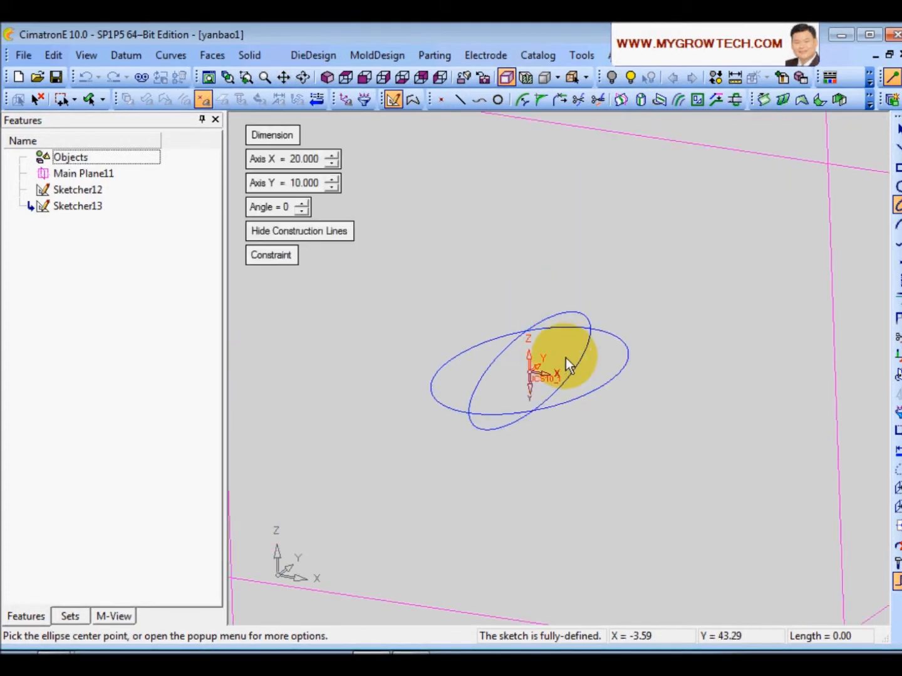
click(529, 375)
Exit the sketcher to keep the XZ plane ellipse and look over the three crossing ellipses.
mouse_move(573, 245)
ctrl+mouse_down()
mouse_move(685, 242)
mouse_move(741, 257)
mouse_move(670, 240)
mouse_move(664, 251)
mouse_move(685, 257)
mouse_move(560, 211)
ctrl+mouse_up()
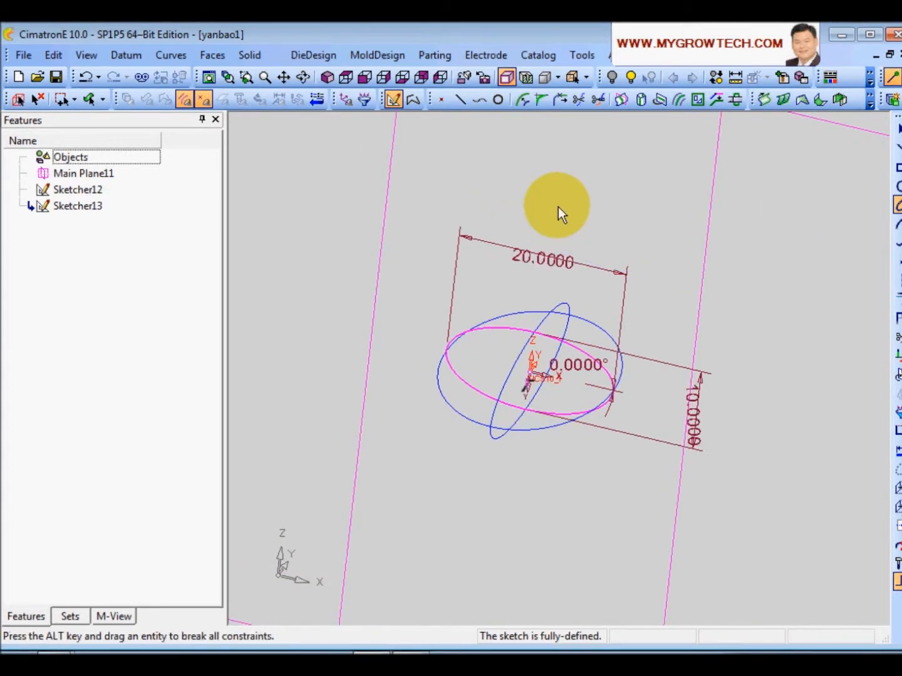
right_click(570, 180)
click(653, 464)
mouse_move(653, 465)
ctrl+mouse_down()
mouse_move(654, 451)
mouse_move(552, 350)
mouse_move(515, 366)
ctrl+mouse_up()
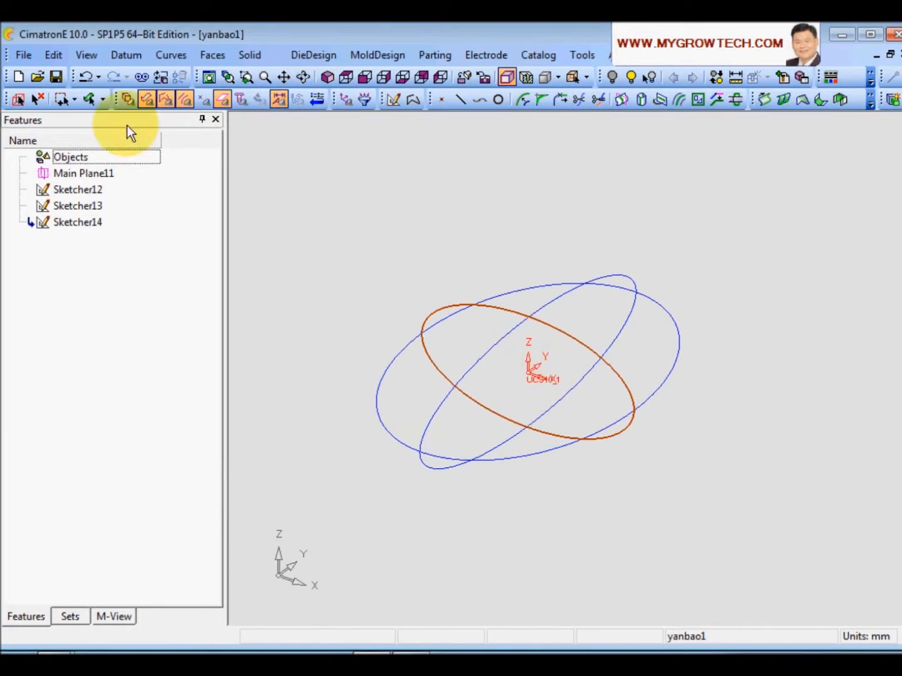
Clear the ellipse selection and examine how the three ellipses lie relative to the main planes.
click(38, 96)
scroll(485, 455, down, 3)
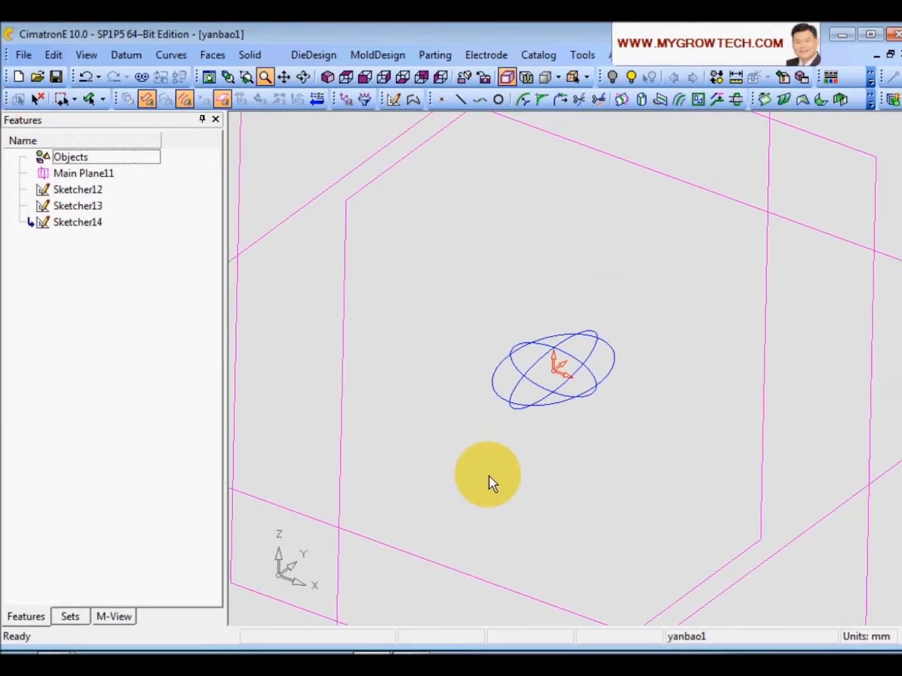
mouse_move(550, 478)
ctrl+mouse_down()
mouse_move(589, 467)
mouse_move(548, 457)
ctrl+mouse_up()
ctrl+right_drag(548, 457, 670, 322)
ctrl+drag(626, 275, 598, 253)
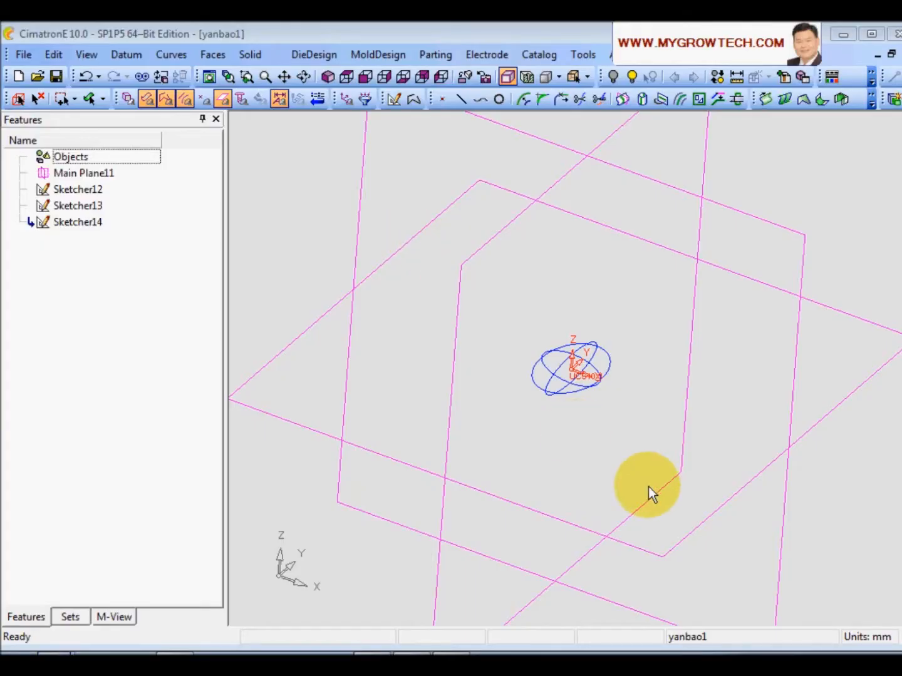
ctrl+drag(648, 493, 660, 537)
mouse_move(530, 430)
ctrl+mouse_down()
mouse_move(523, 414)
mouse_move(524, 427)
ctrl+mouse_up()
ctrl+right_drag(524, 427, 569, 437)
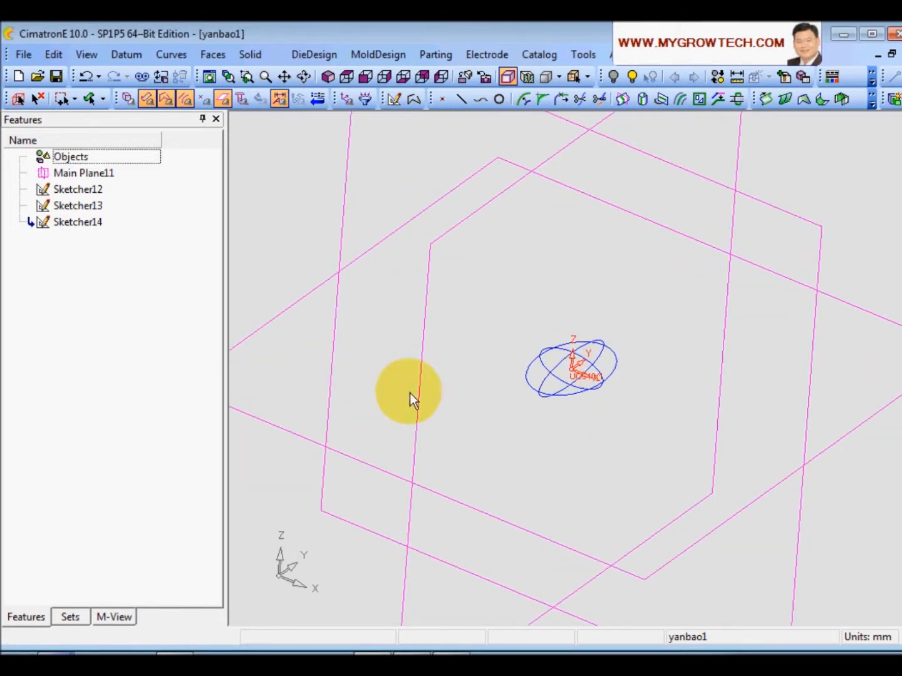
ctrl+drag(307, 245, 301, 240)
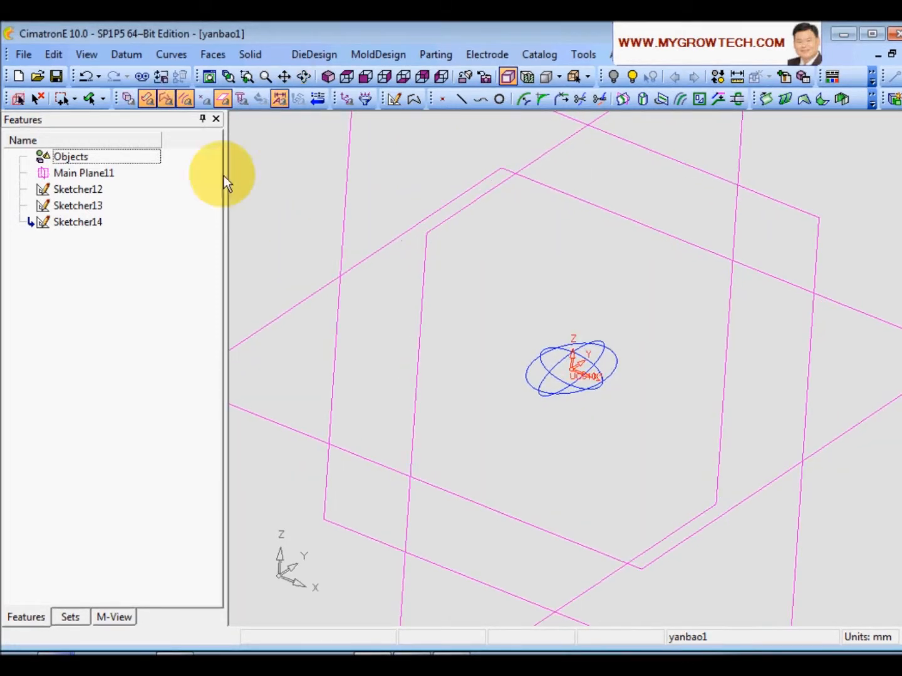
Split the XY-plane ellipse and the XZ-plane ellipse at the vertical YZ main plane, and stay in Split Curve.
click(169, 56)
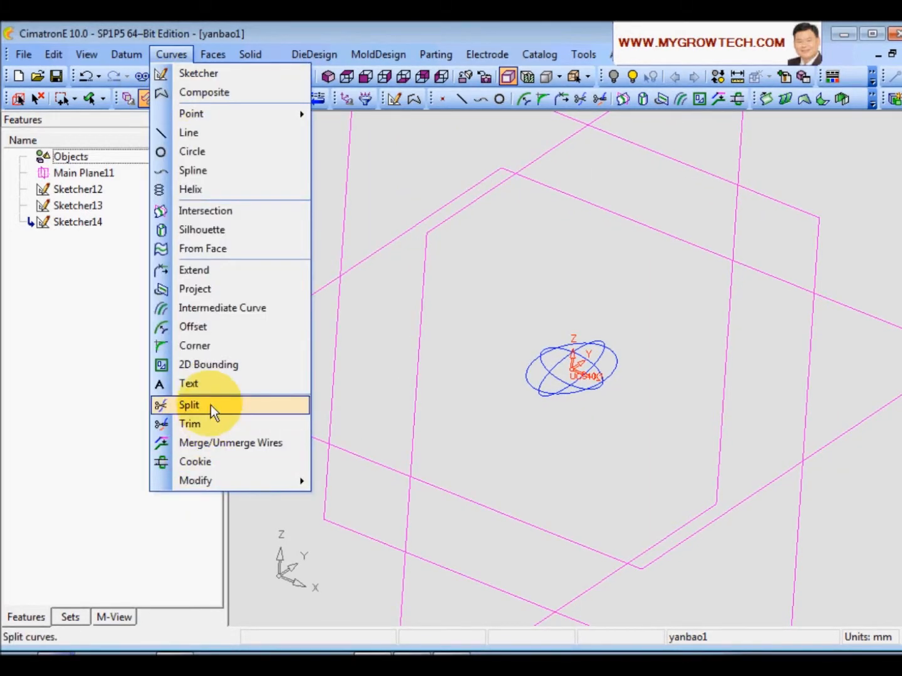
click(211, 405)
ctrl+right_drag(567, 513, 625, 389)
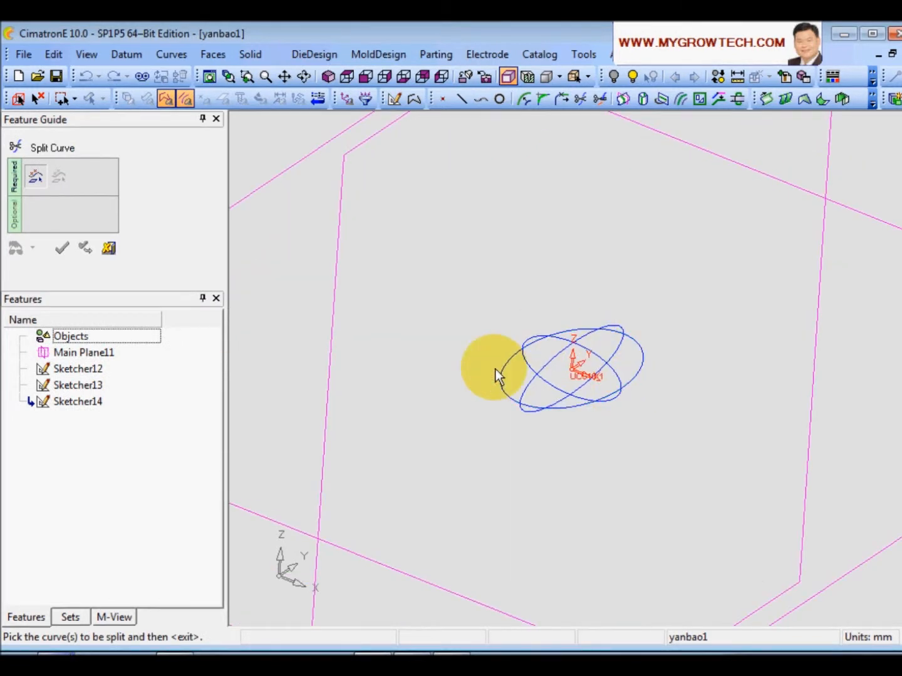
click(502, 386)
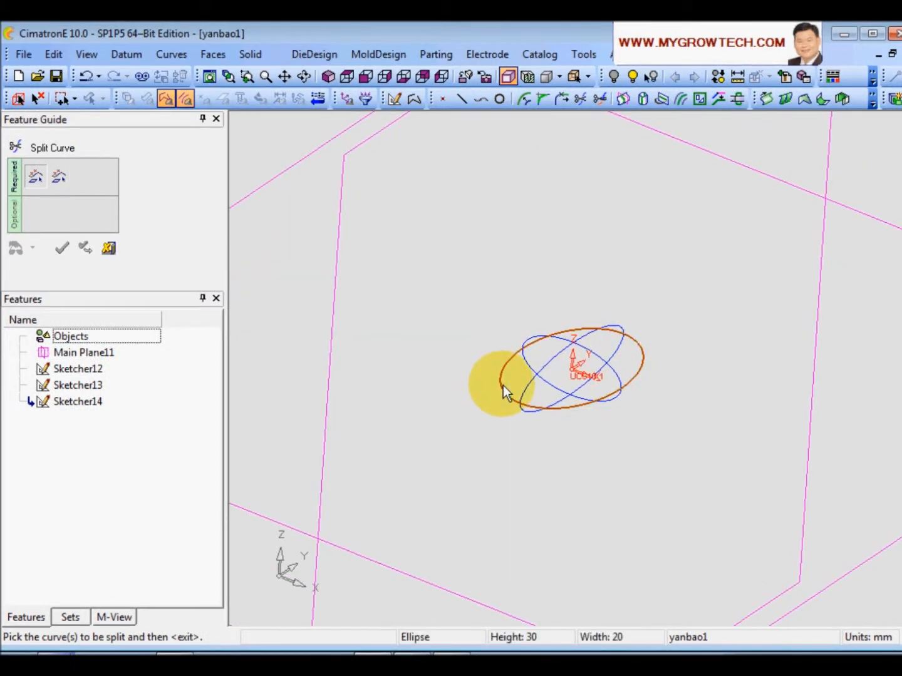
click(562, 341)
middle_click(474, 268)
ctrl+right_drag(475, 268, 474, 440)
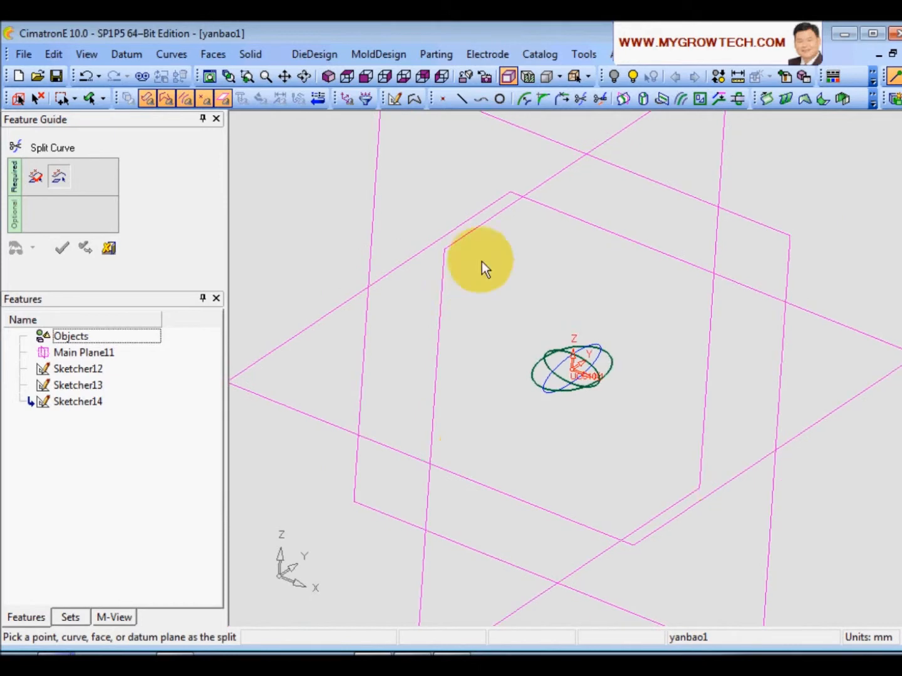
click(511, 208)
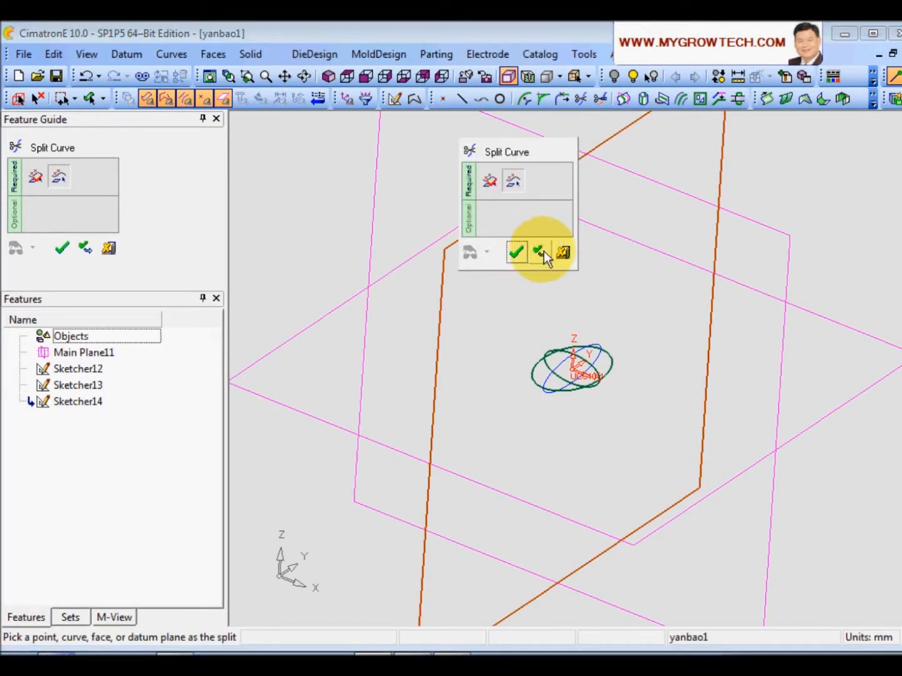
click(543, 252)
scroll(592, 384, up, 5)
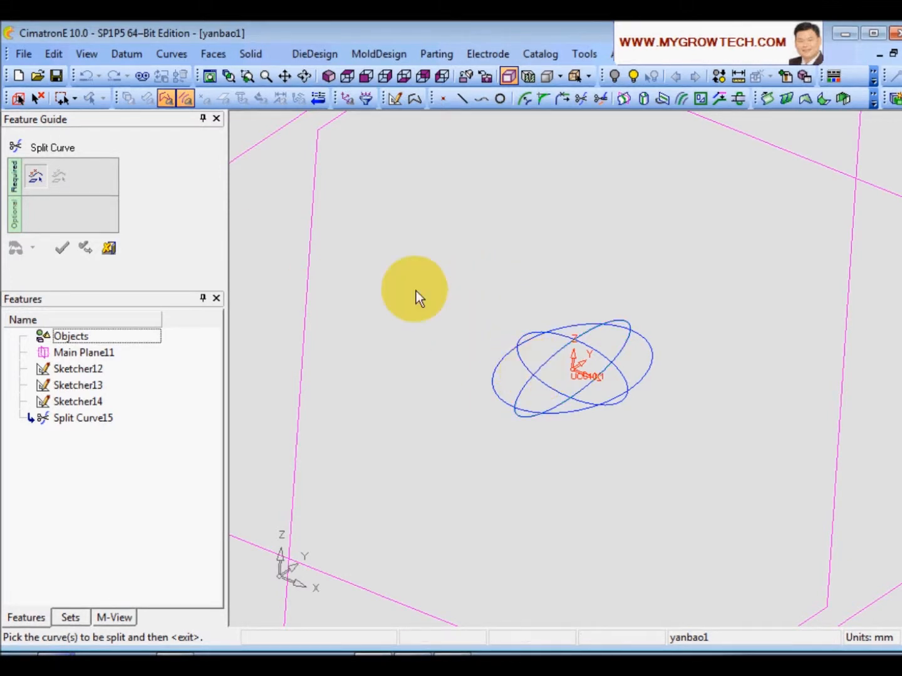
Split the YZ-plane ellipse and the XZ-plane ellipse segments at the horizontal XY main plane, with whole-sketch picking turned off.
click(166, 99)
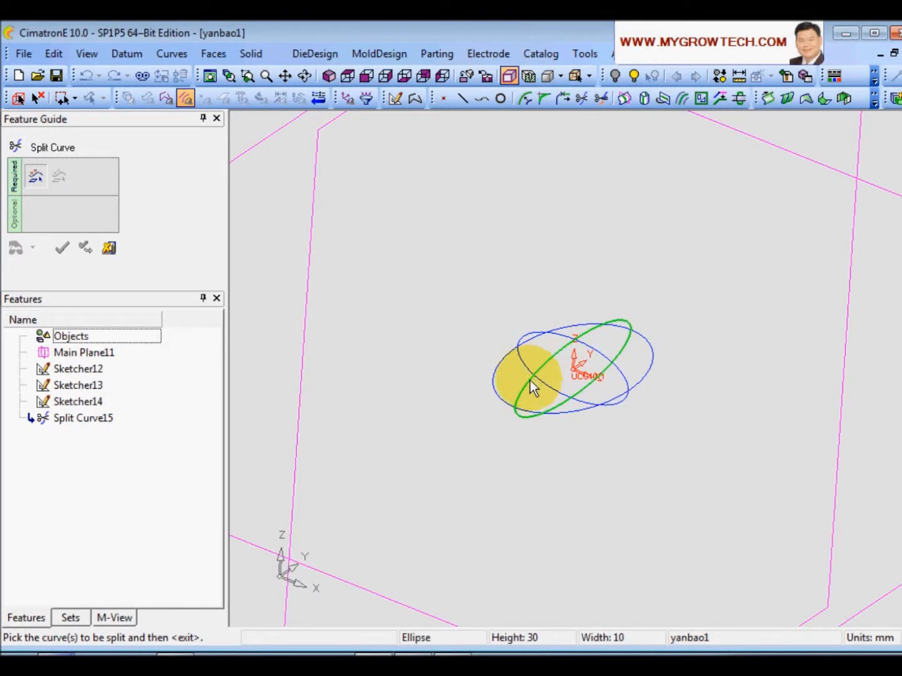
click(529, 382)
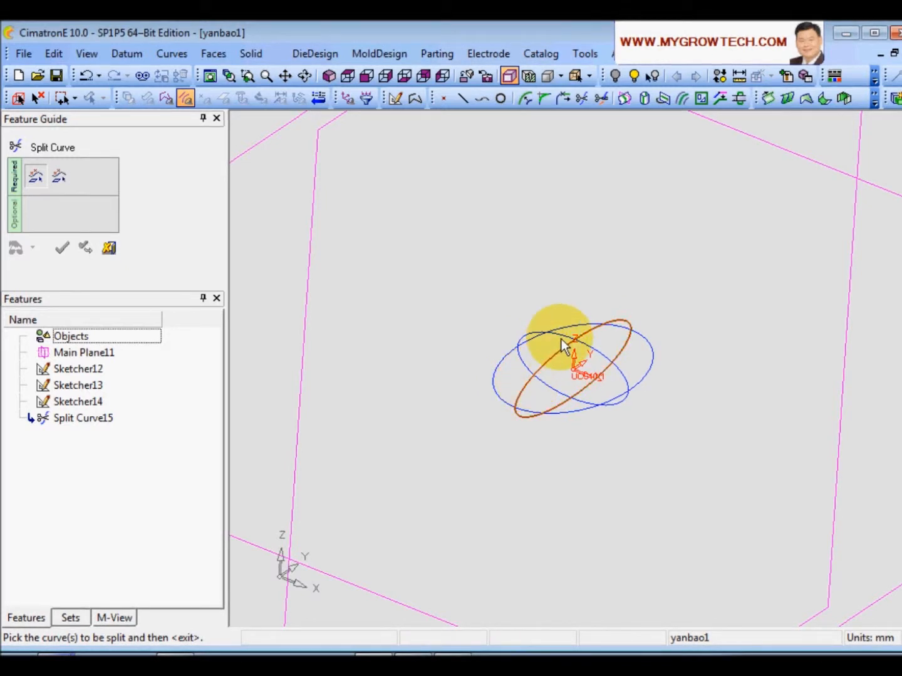
click(601, 354)
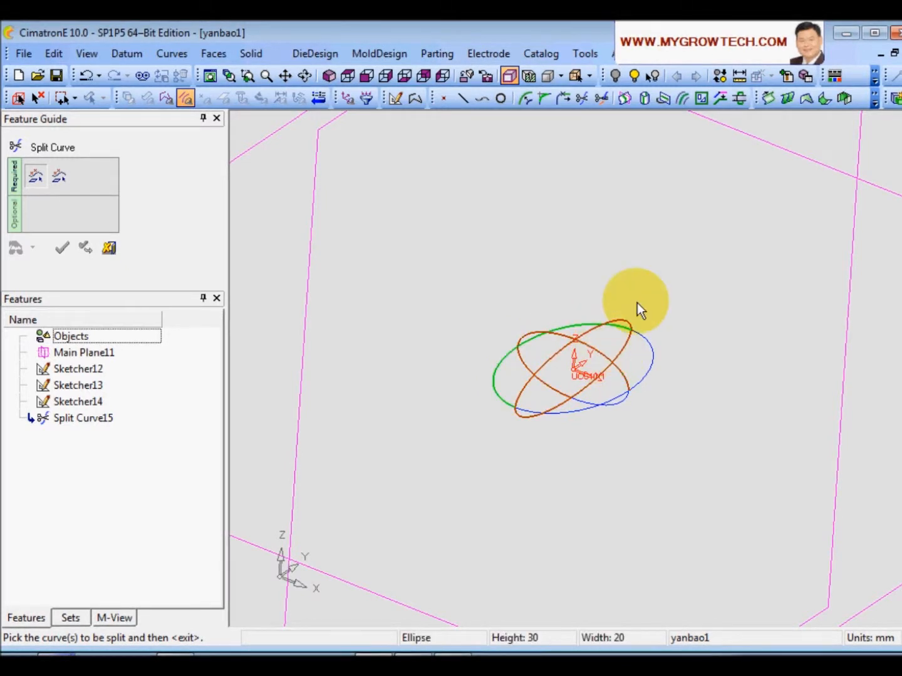
middle_click(601, 249)
scroll(609, 386, down, 3)
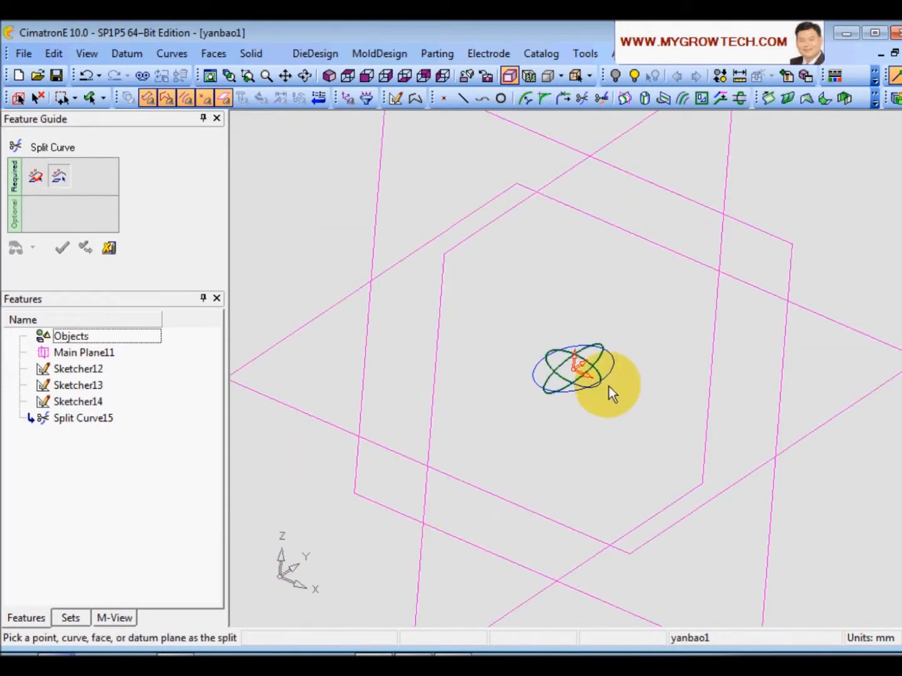
click(590, 244)
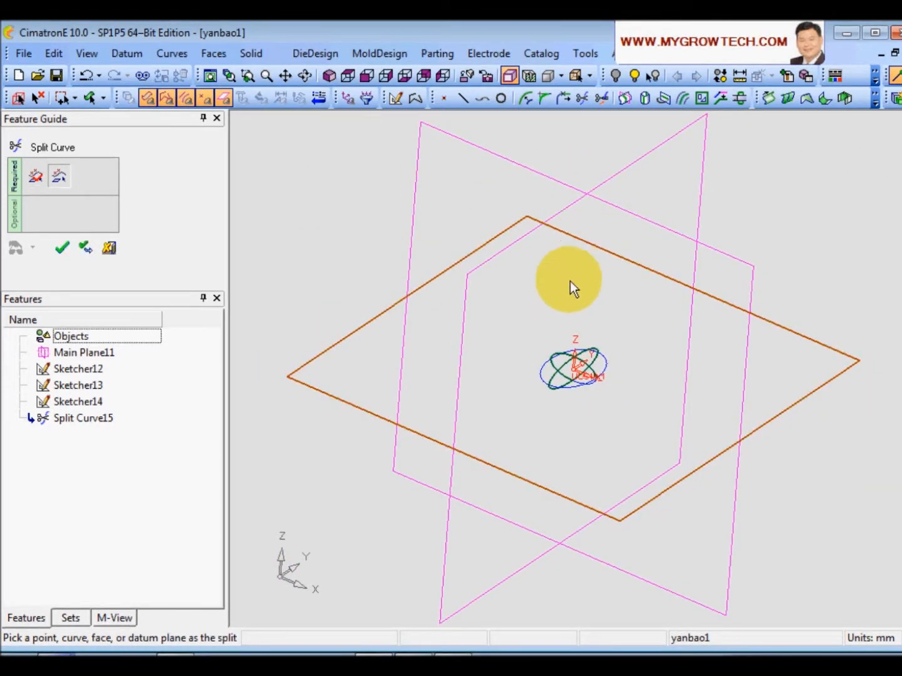
click(593, 282)
Split the XY-plane and YZ-plane ellipse segments at the vertical XZ main plane and end the Split Curve command.
scroll(619, 461, up, 3)
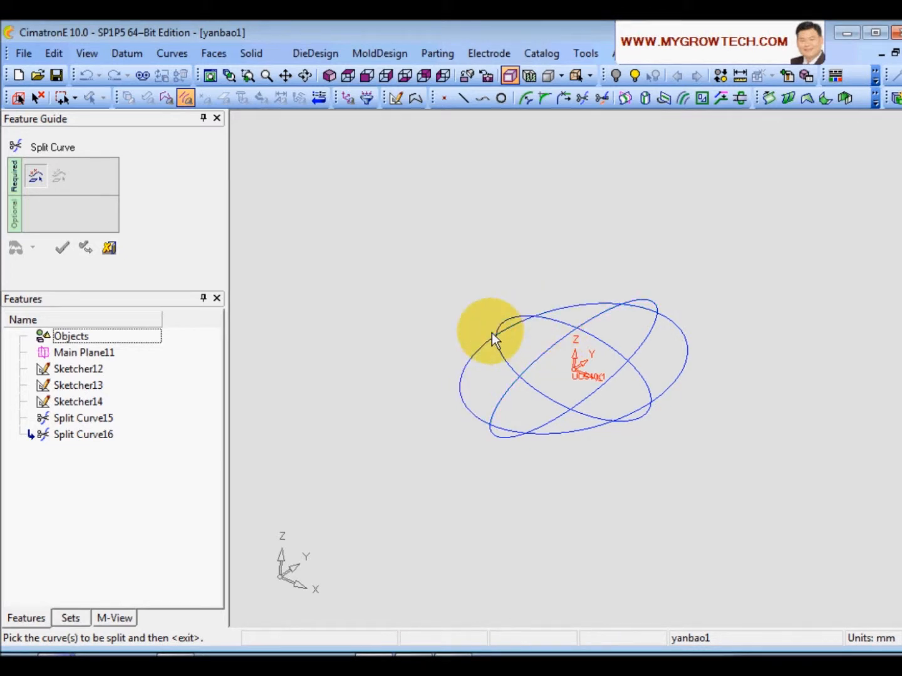
click(548, 435)
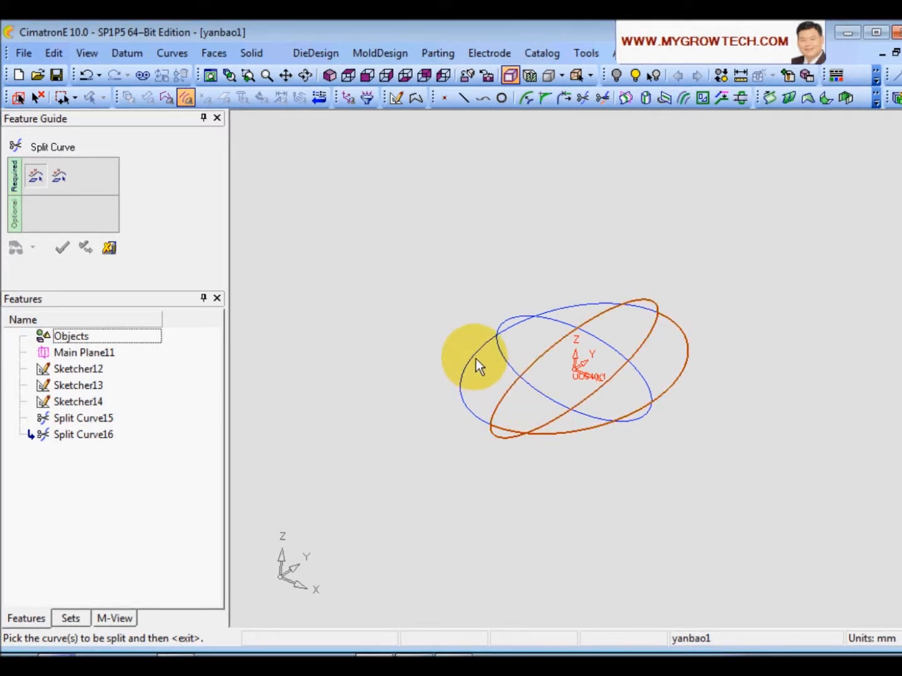
scroll(475, 352, down, 3)
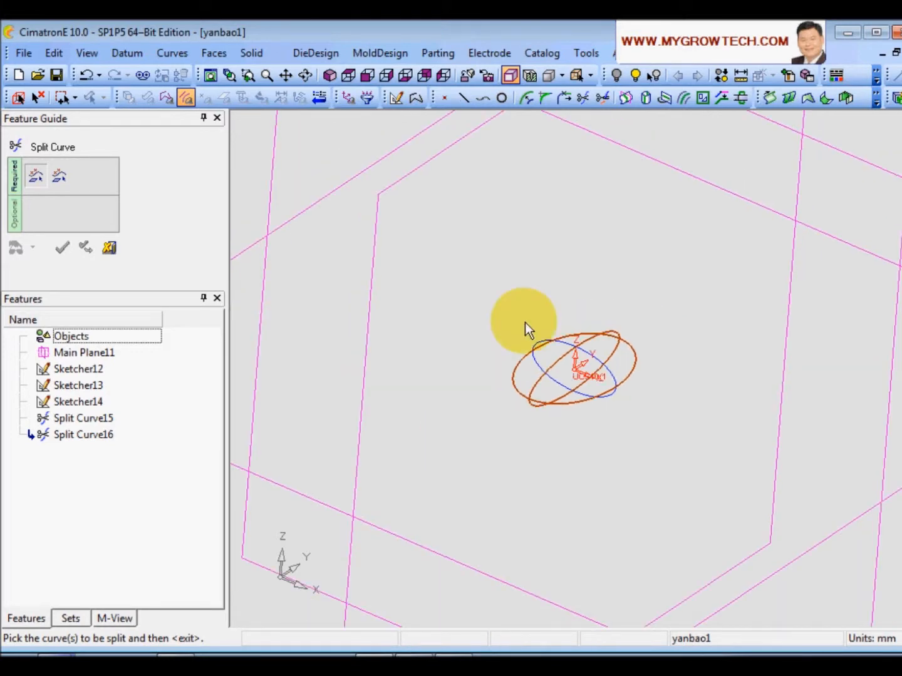
middle_click(508, 322)
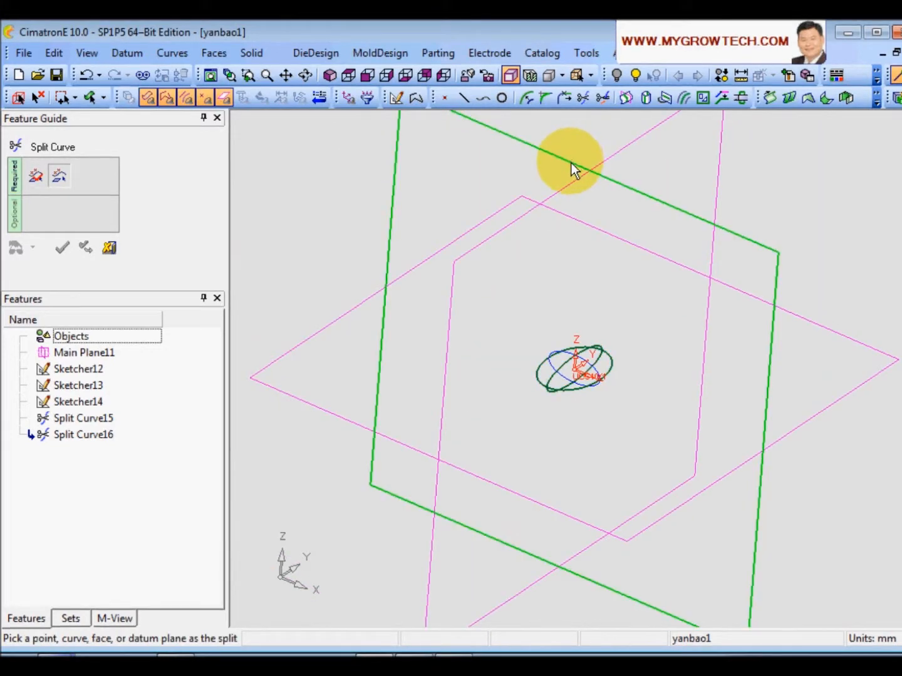
click(572, 163)
click(606, 255)
scroll(684, 334, up, 5)
ctrl+right_drag(650, 326, 655, 248)
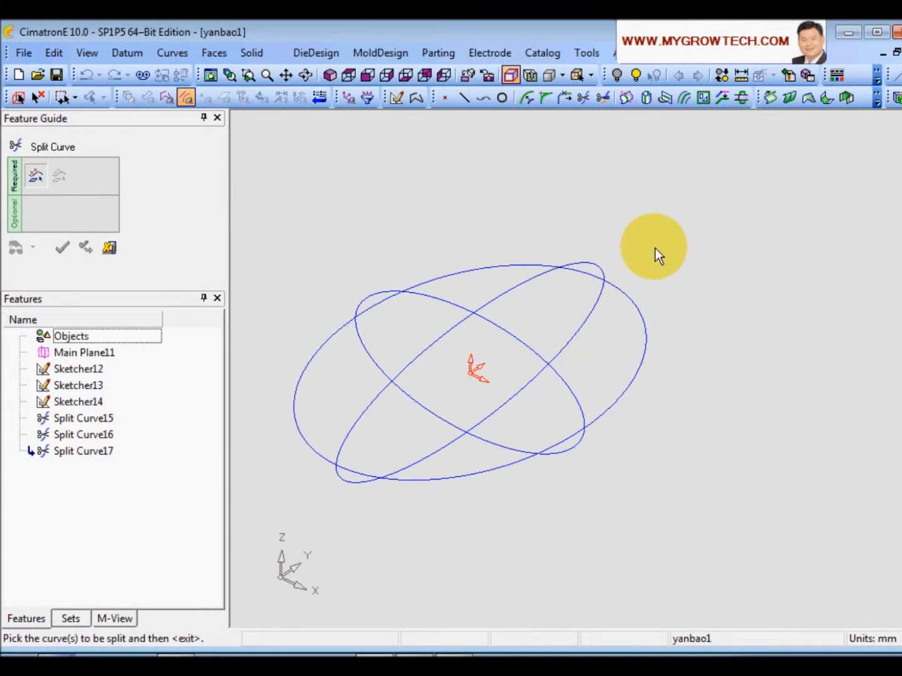
ctrl+middle_drag(654, 248, 736, 234)
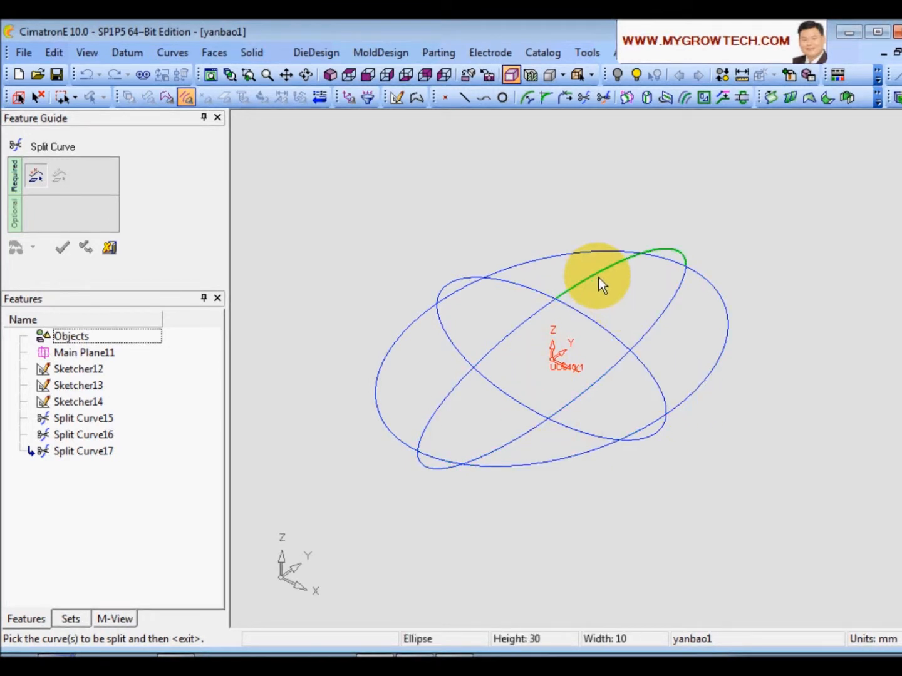
click(109, 248)
Examine the split ellipses against the three main planes, both from afar and close up.
scroll(474, 508, down, 5)
ctrl+right_drag(511, 470, 551, 448)
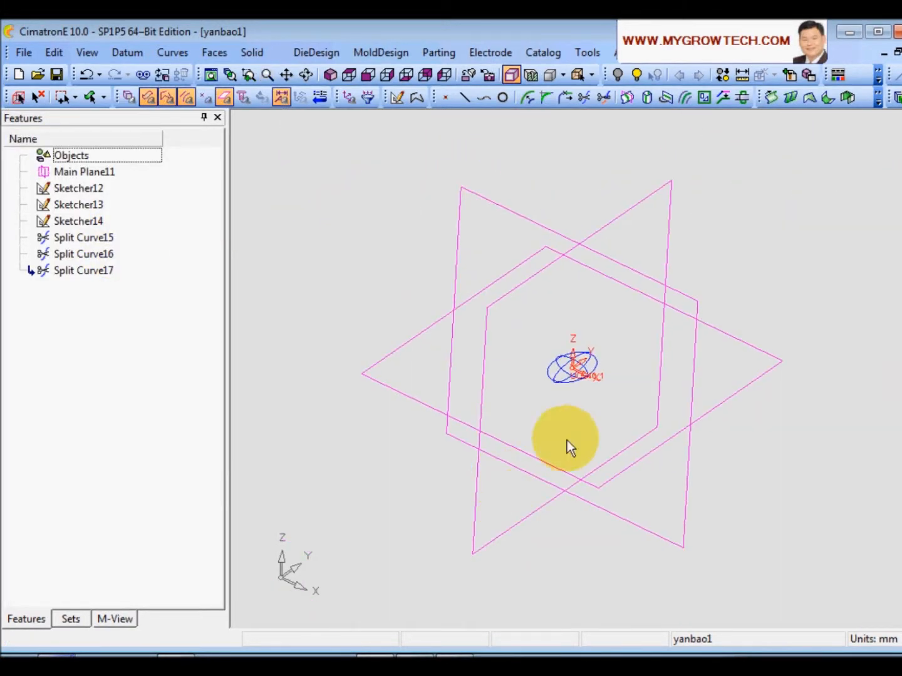
ctrl+middle_drag(600, 464, 587, 471)
ctrl+right_drag(590, 470, 600, 451)
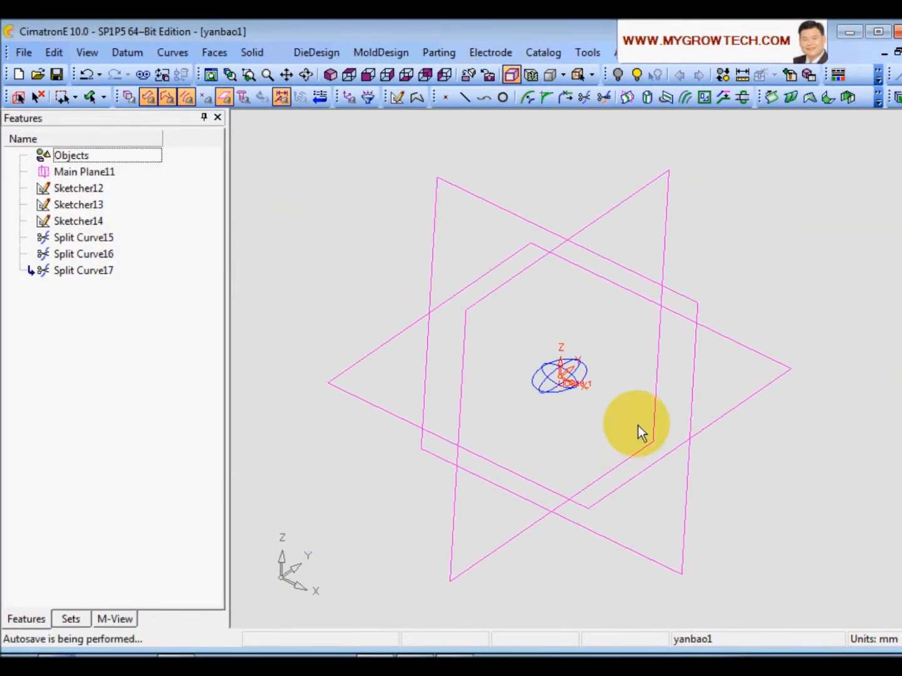
scroll(636, 432, up, 1)
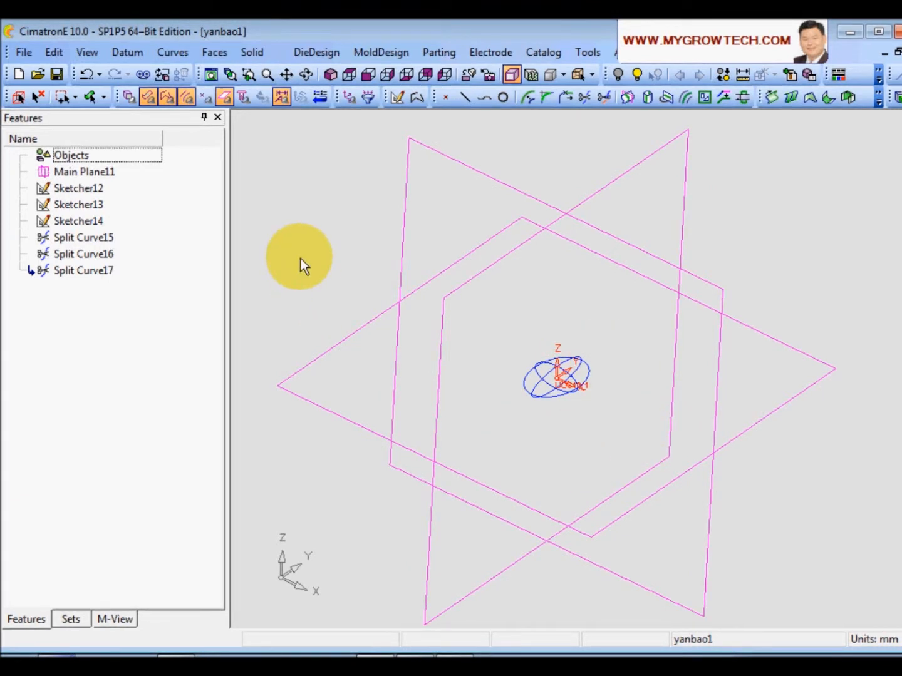
scroll(527, 446, up, 5)
ctrl+middle_drag(456, 422, 502, 381)
ctrl+right_drag(502, 381, 618, 365)
ctrl+middle_drag(542, 406, 531, 413)
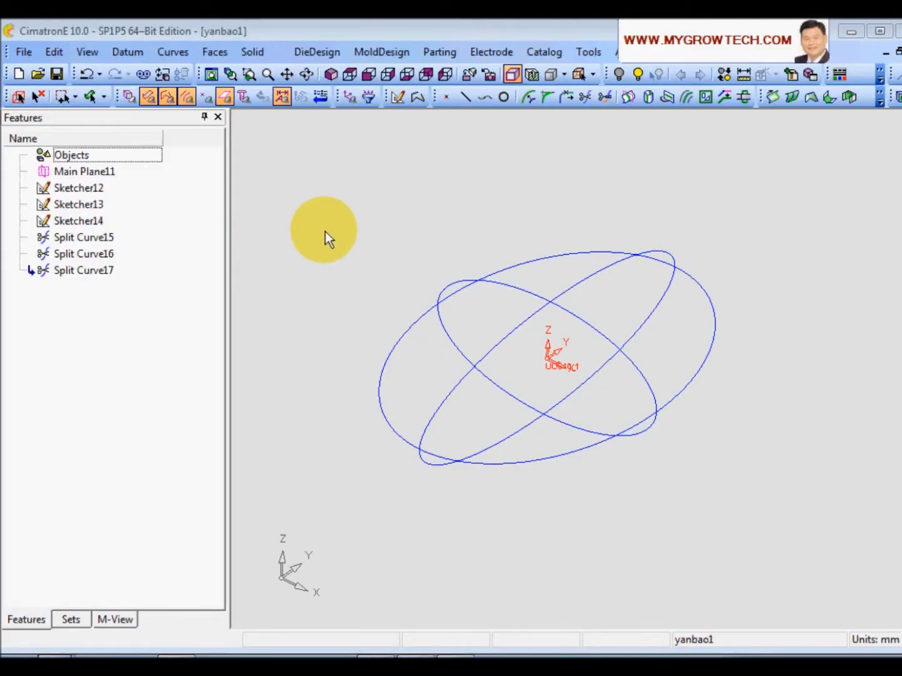
Remove all ellipse segments except the three connected arcs of the upper +X, -Y octant, limiting the Remove Geometry selection to individual curves.
right_click(343, 188)
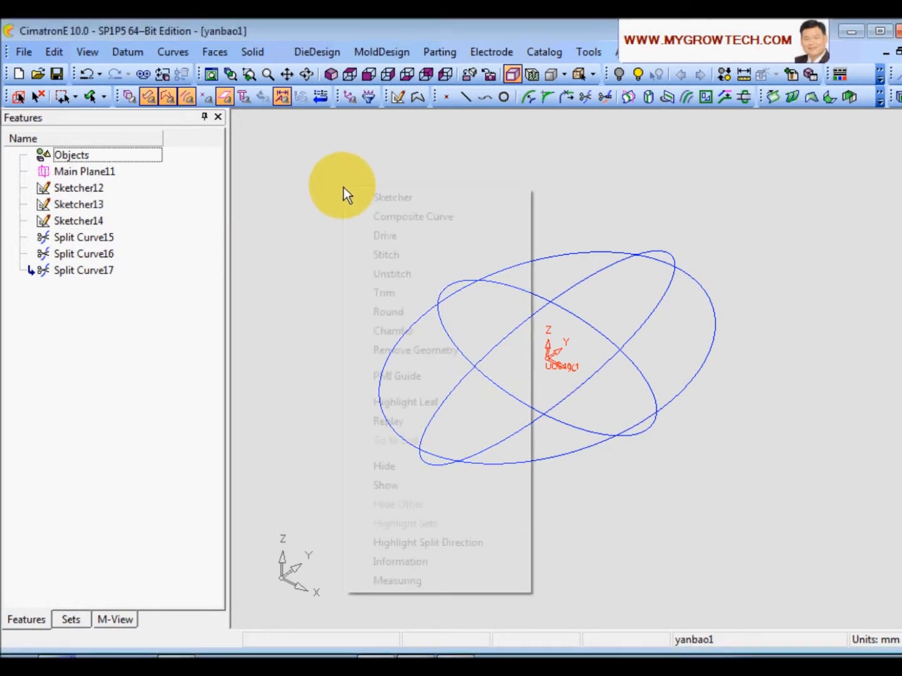
click(406, 350)
drag(367, 212, 486, 340)
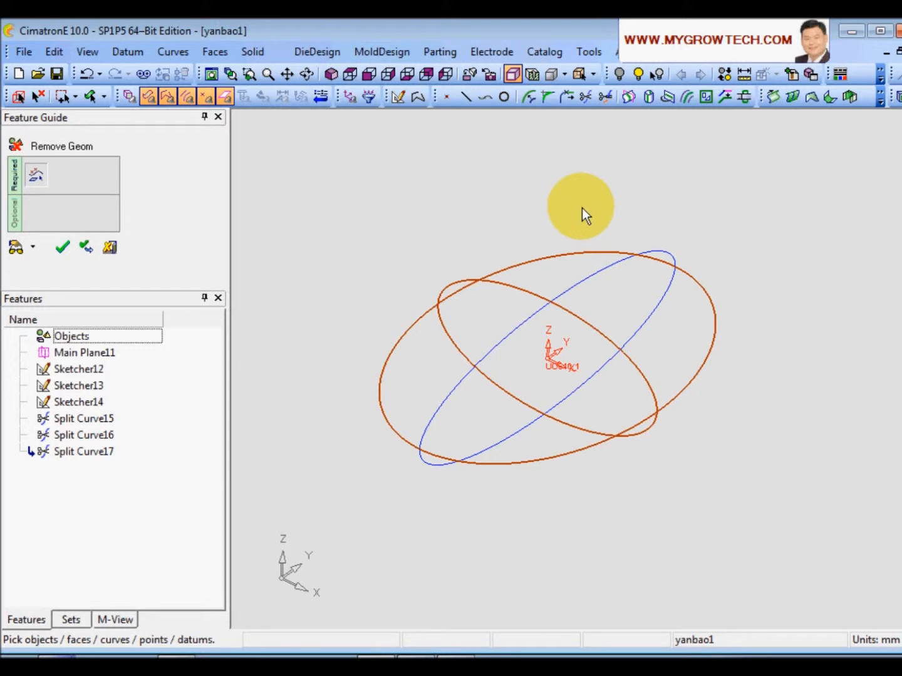
click(37, 96)
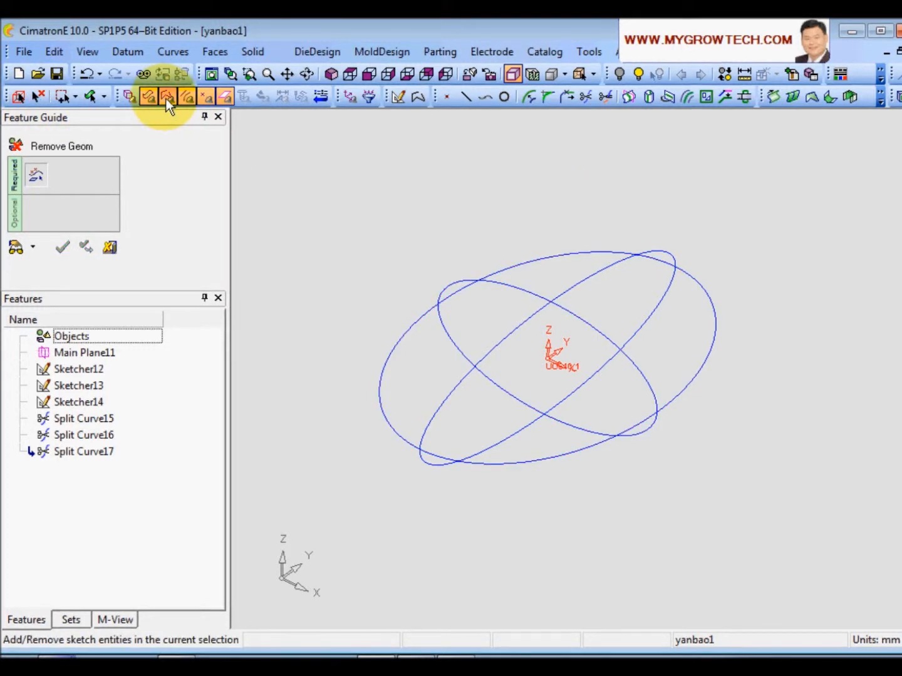
click(152, 99)
click(167, 98)
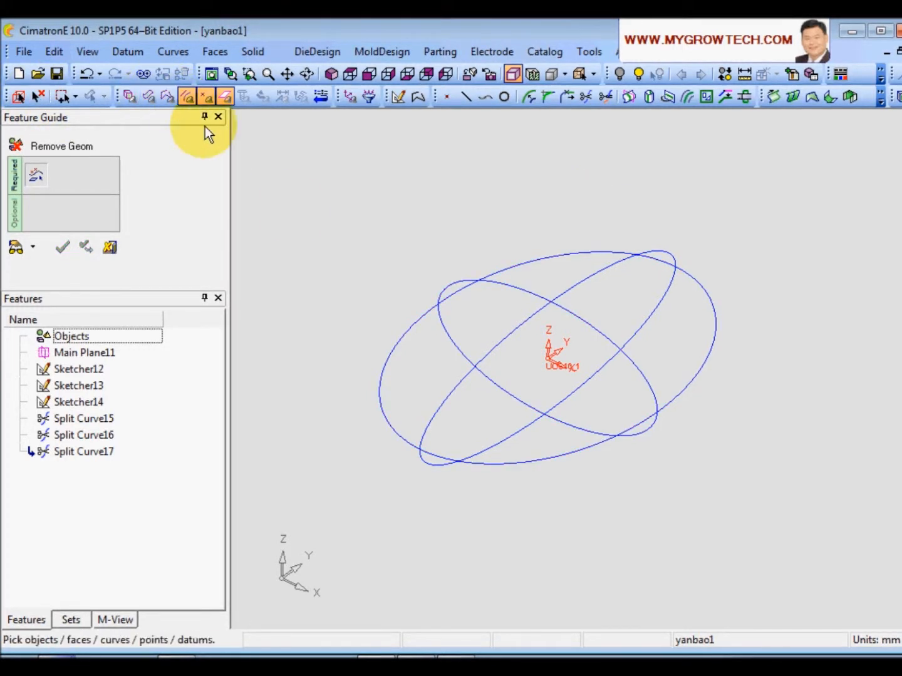
click(206, 98)
click(224, 98)
drag(360, 204, 482, 313)
drag(596, 213, 723, 295)
drag(502, 414, 584, 414)
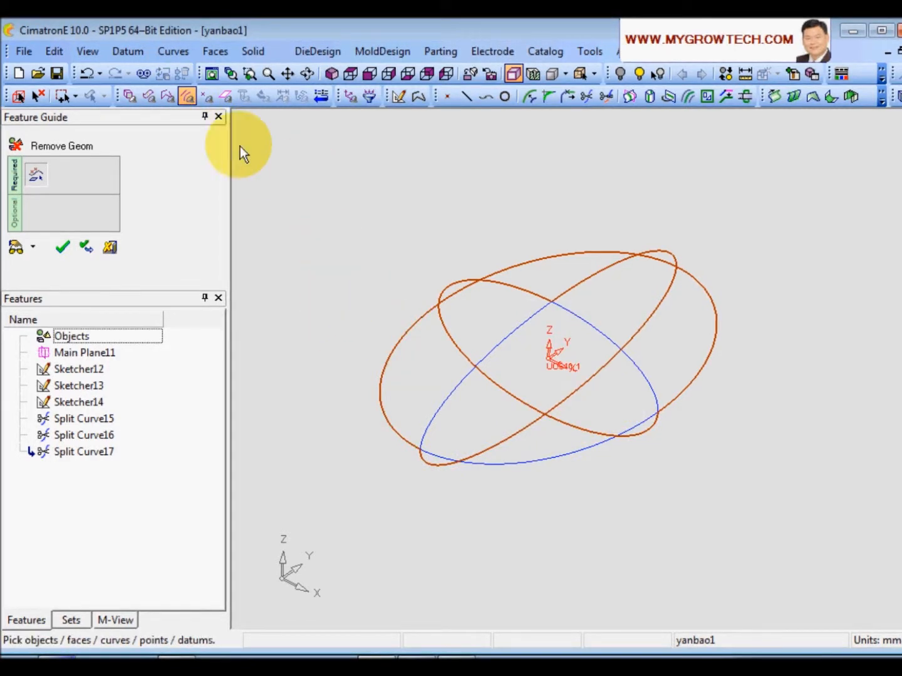
click(397, 228)
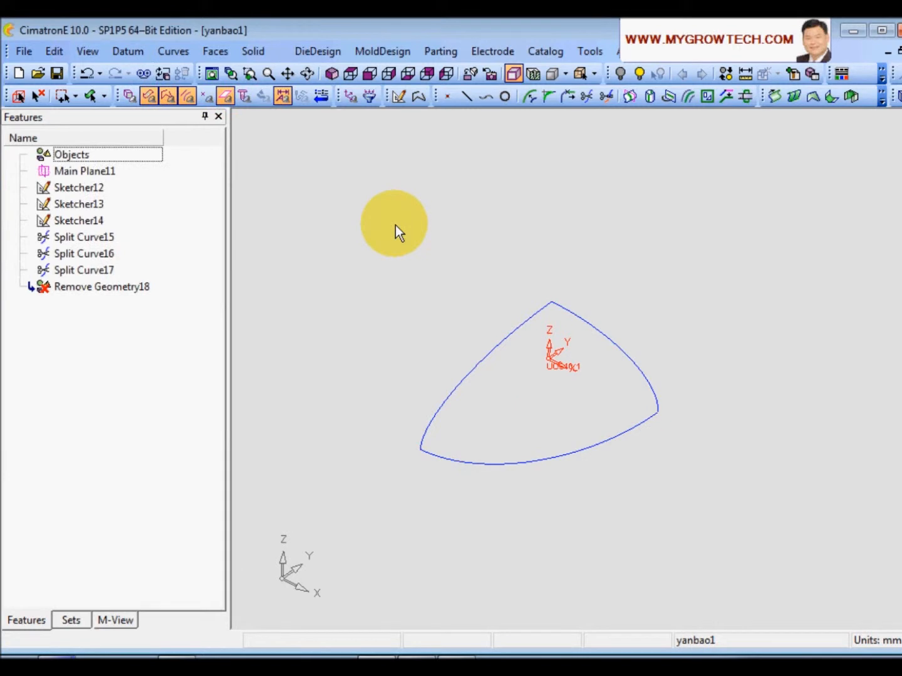
Start a Drive face using the two arcs that meet at the upper apex as its sections.
ctrl+right_drag(612, 516, 657, 330)
ctrl+middle_drag(448, 396, 535, 335)
ctrl+middle_drag(622, 412, 604, 420)
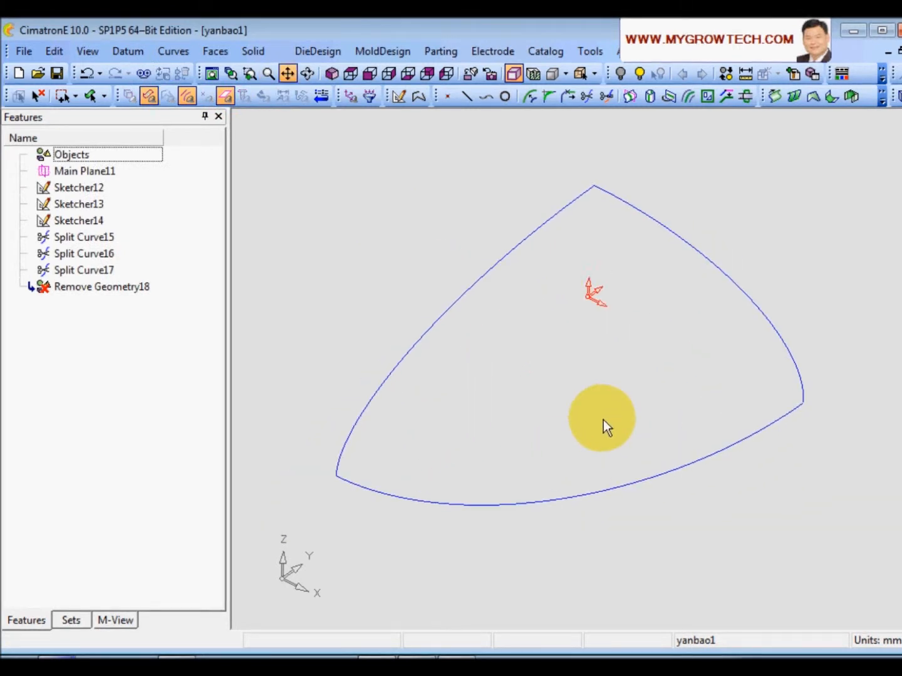
click(213, 53)
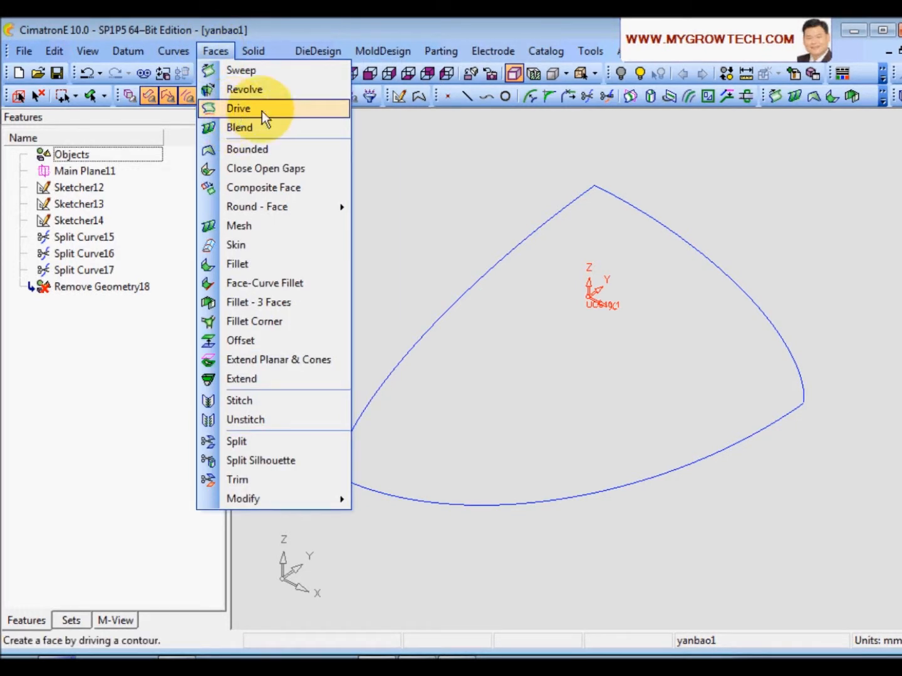
click(262, 110)
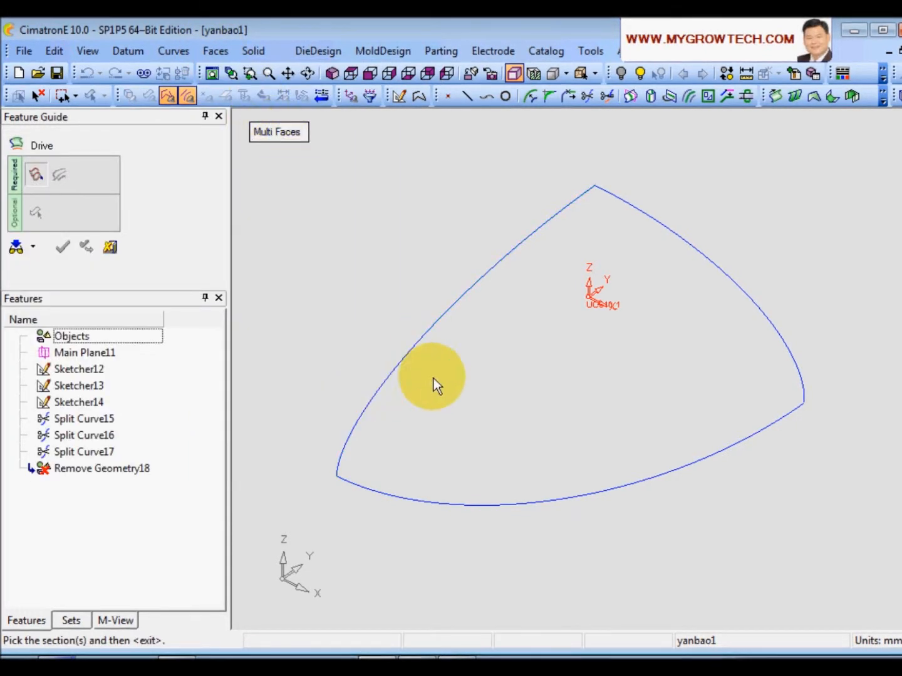
click(638, 211)
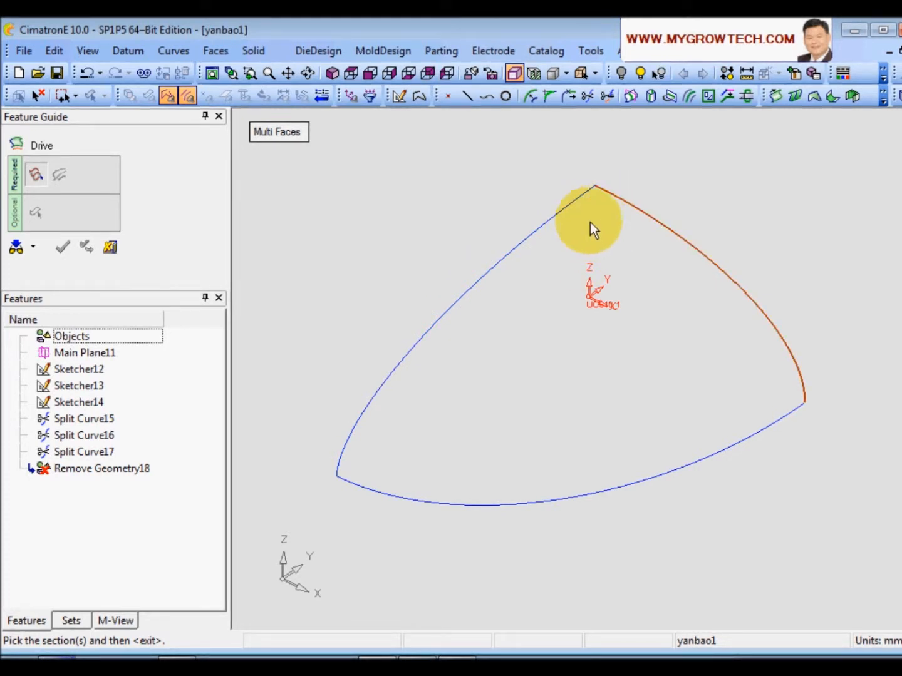
click(575, 204)
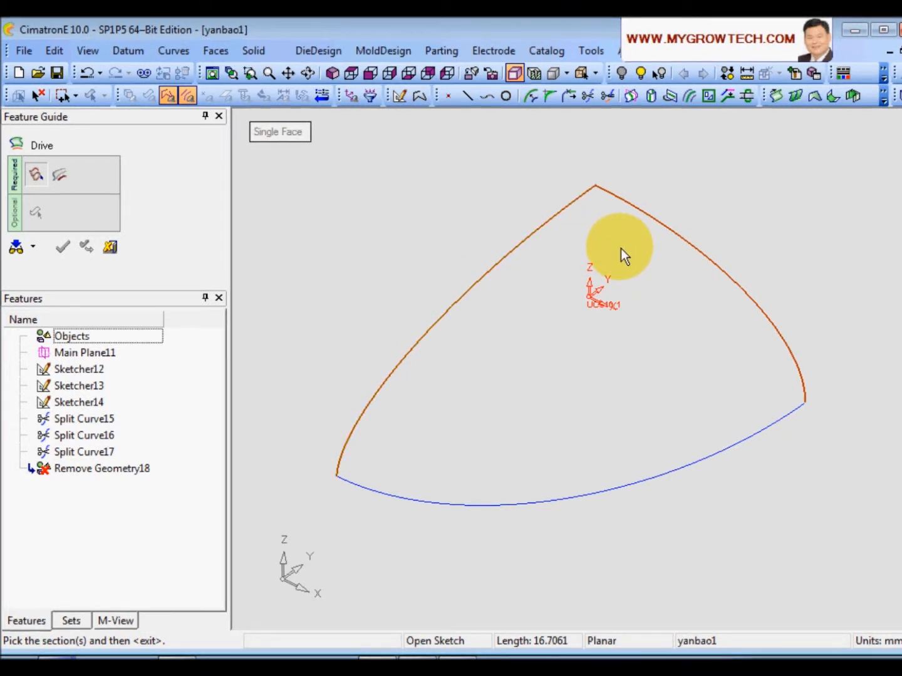
middle_click(633, 270)
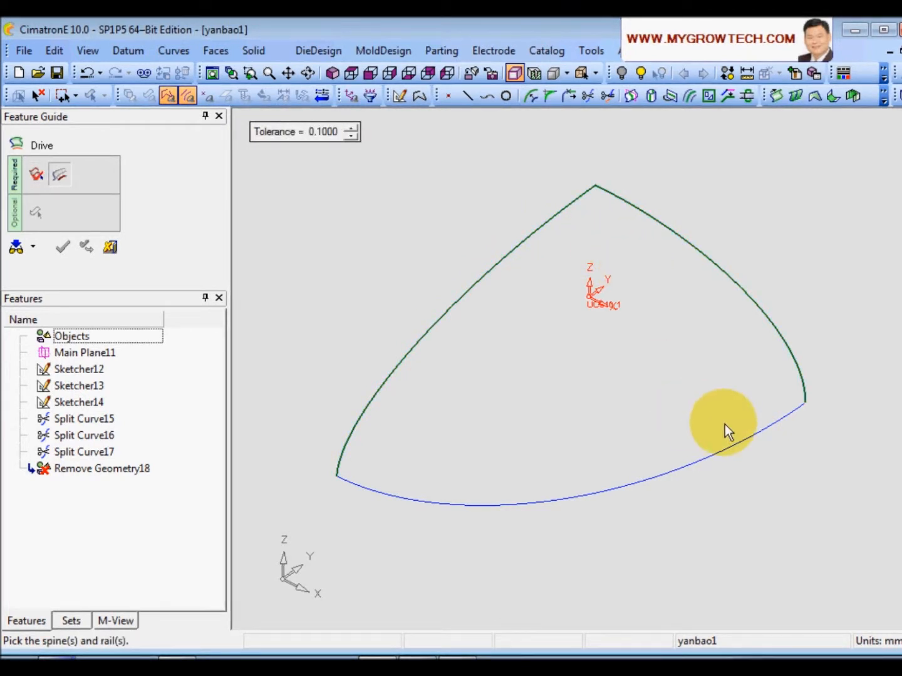
Assign the lower horizontal arc as one spine of the Drive face and the apex point as the other.
click(762, 432)
click(761, 431)
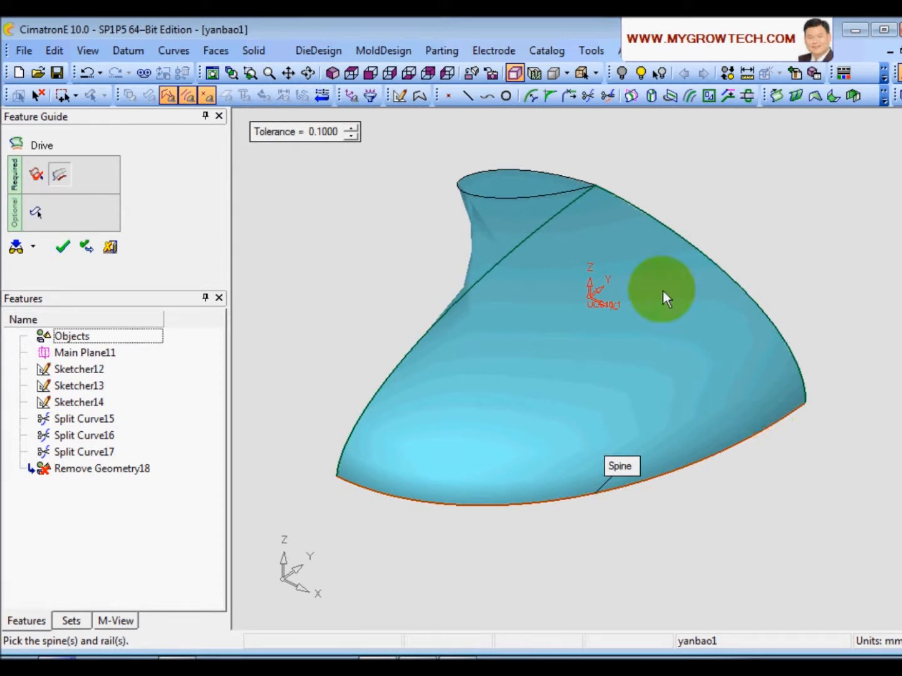
click(594, 184)
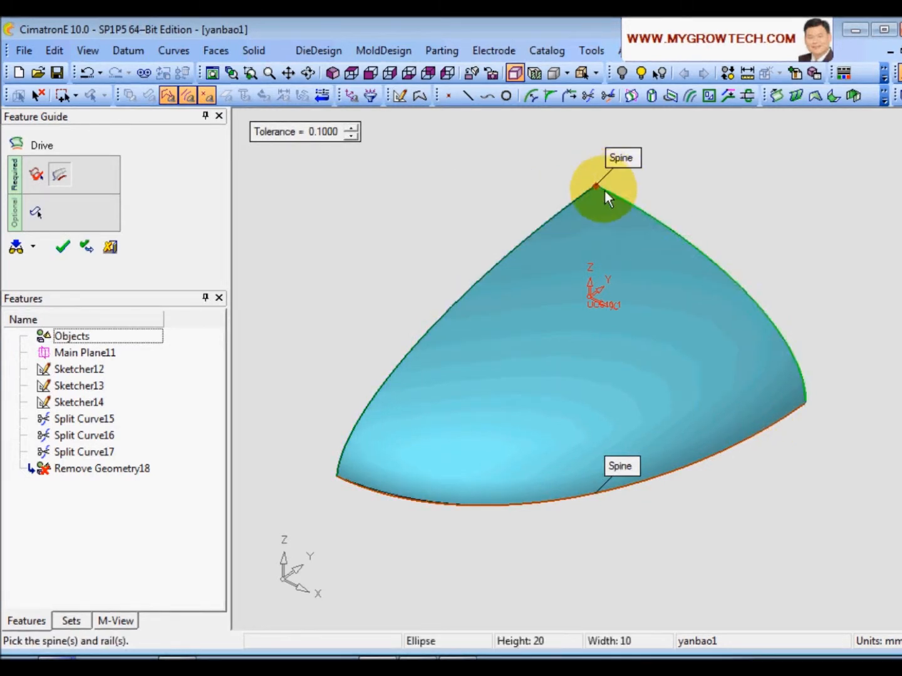
scroll(516, 442, down, 3)
scroll(501, 426, up, 3)
mouse_move(491, 415)
middle_down()
mouse_move(487, 392)
mouse_move(467, 405)
mouse_move(494, 379)
mouse_move(488, 405)
middle_up()
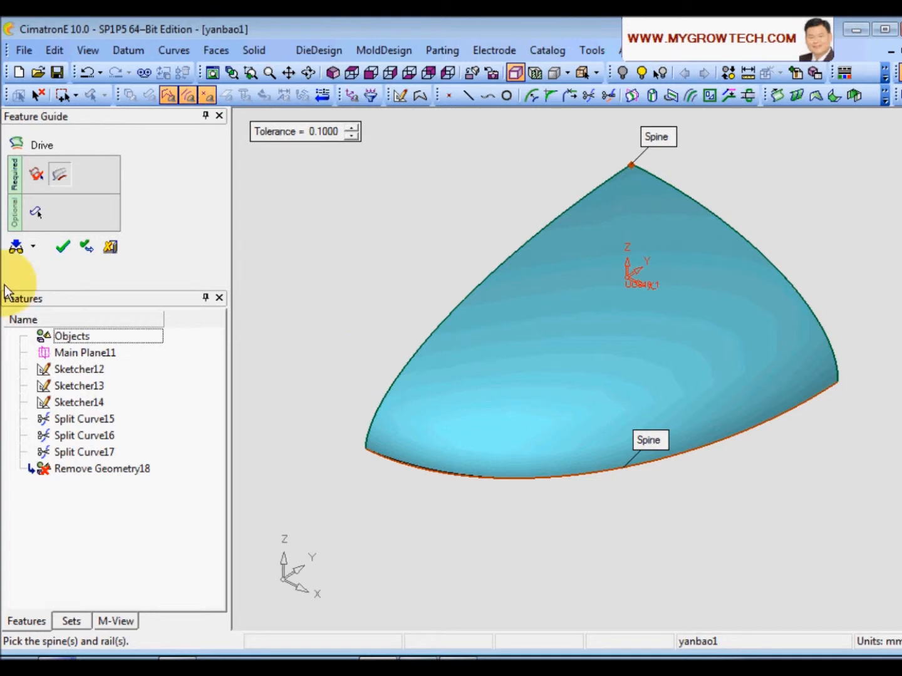
Review the section orientation choices, keep Active XY, and create the Drive face.
click(35, 213)
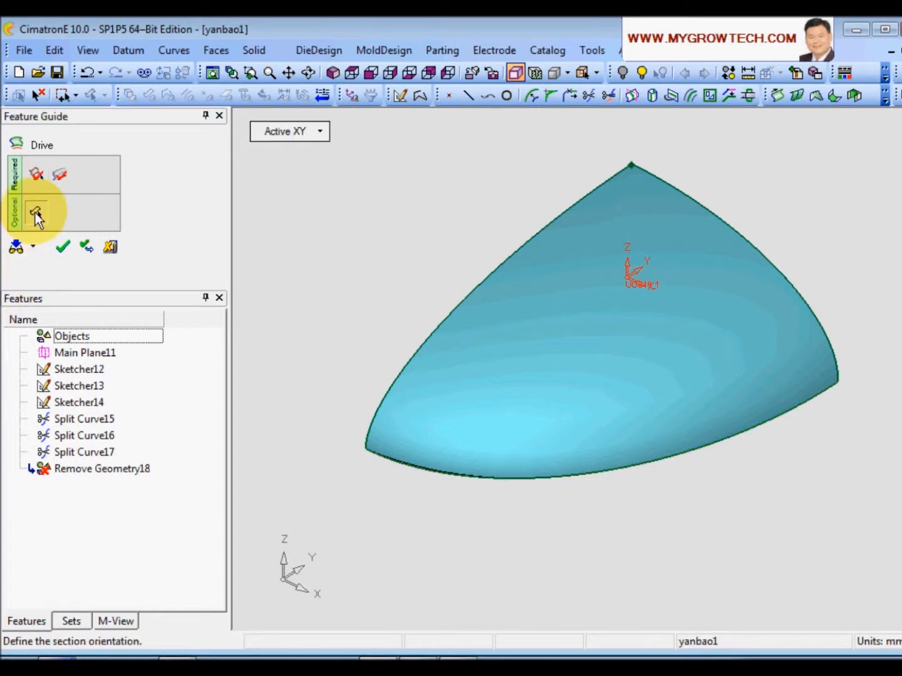
click(319, 132)
click(316, 169)
mouse_move(340, 289)
middle_down()
mouse_move(373, 420)
mouse_move(491, 409)
mouse_move(524, 329)
mouse_move(452, 351)
mouse_move(607, 269)
mouse_move(642, 266)
mouse_move(600, 354)
middle_up()
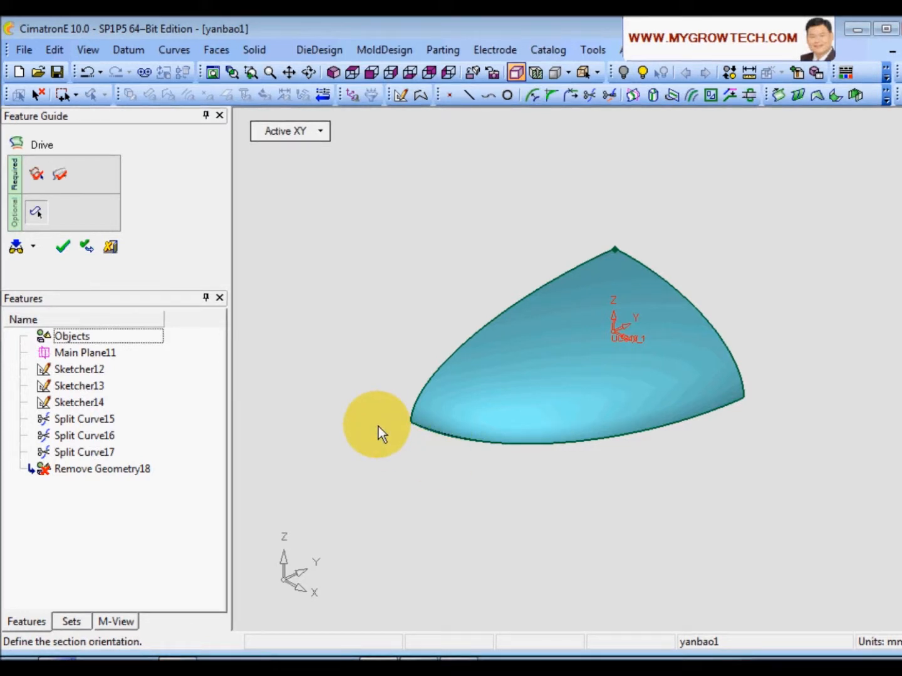
middle_drag(467, 488, 607, 439)
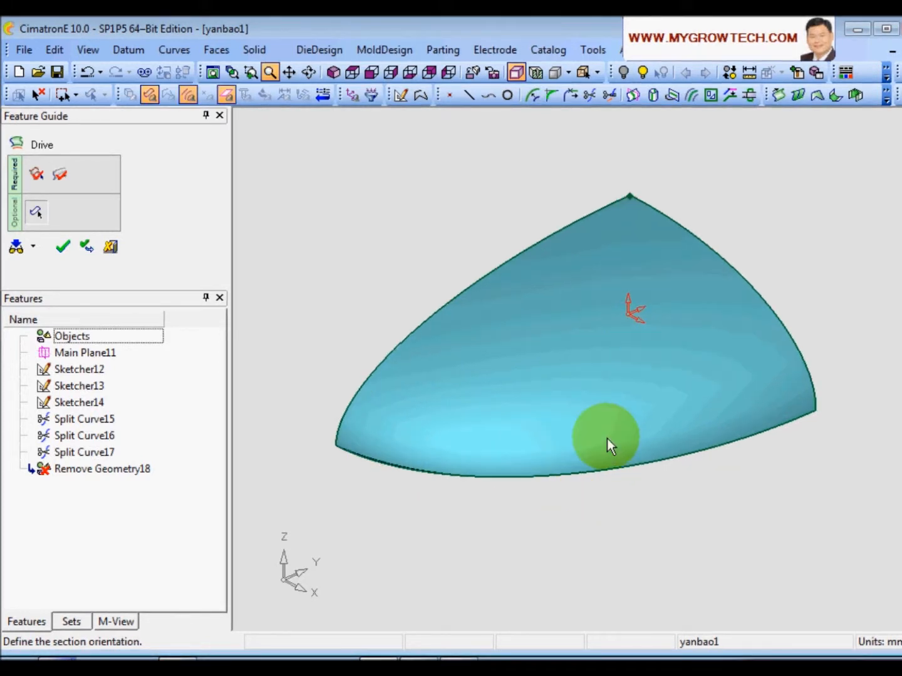
click(65, 248)
middle_drag(288, 298, 604, 307)
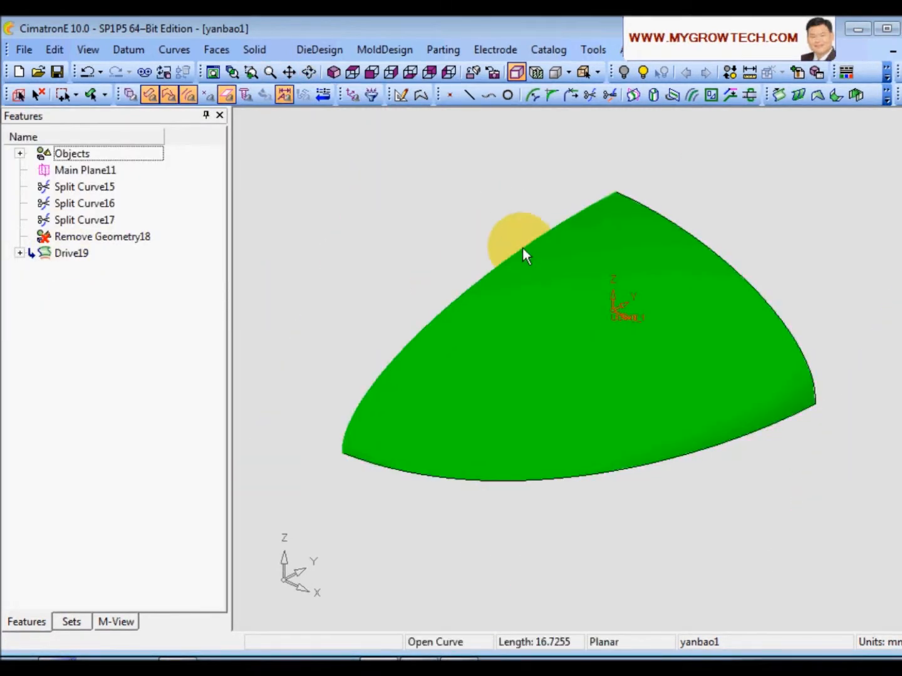
Examine the octant face up close and from afar against the main planes.
ctrl+right_drag(685, 261, 636, 425)
ctrl+drag(550, 330, 545, 286)
ctrl+right_drag(545, 285, 588, 382)
ctrl+middle_drag(589, 384, 530, 389)
ctrl+right_drag(586, 362, 542, 430)
ctrl+drag(517, 318, 510, 320)
ctrl+right_drag(567, 444, 587, 320)
ctrl+middle_drag(587, 320, 600, 295)
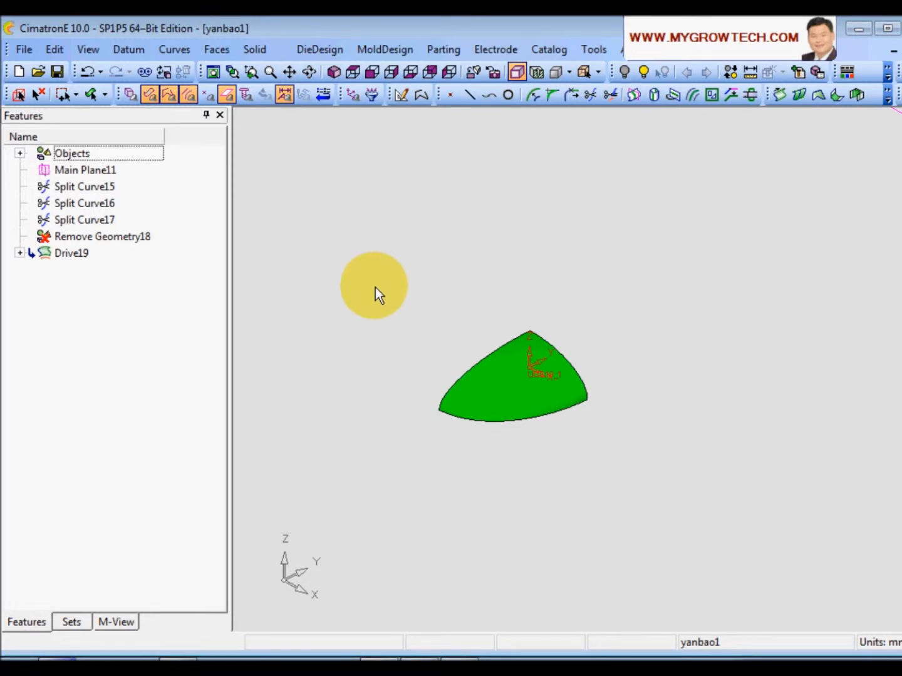
Copy the octant face by mirroring it across the vertical YZ main plane with Merge Off.
click(53, 53)
mouse_move(128, 208)
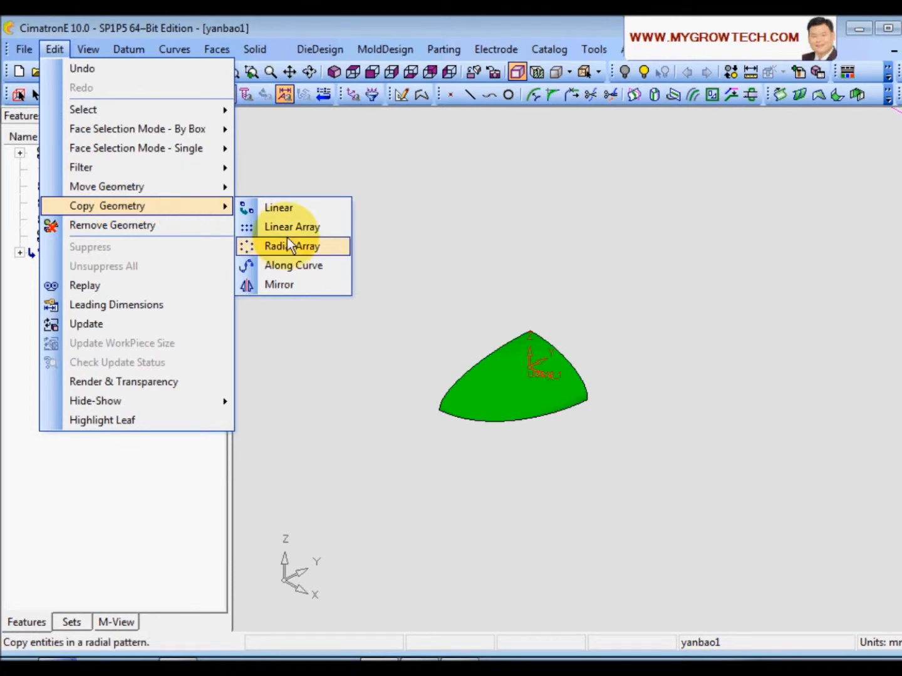
click(281, 284)
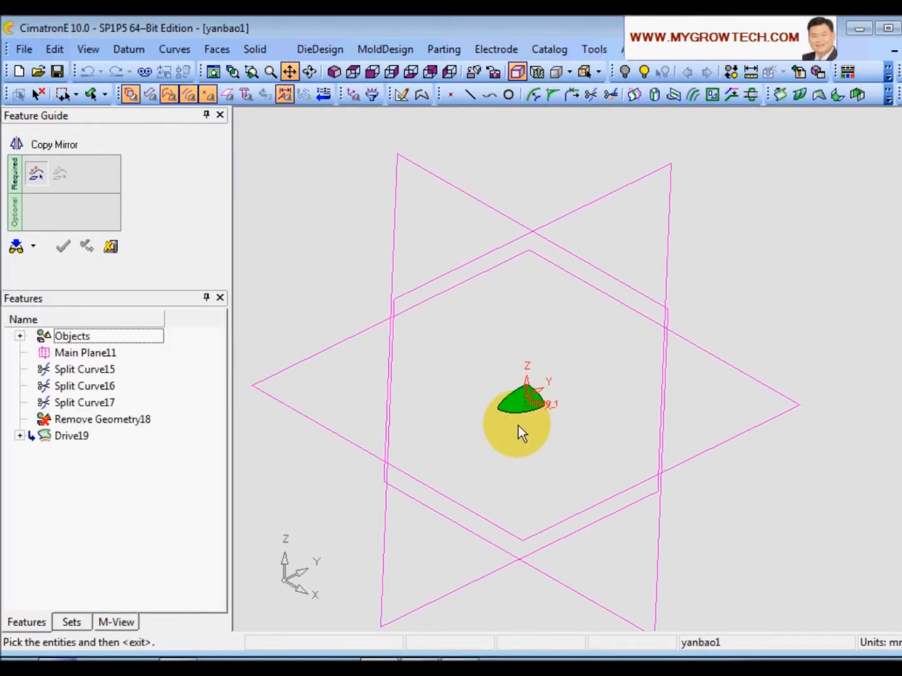
click(492, 413)
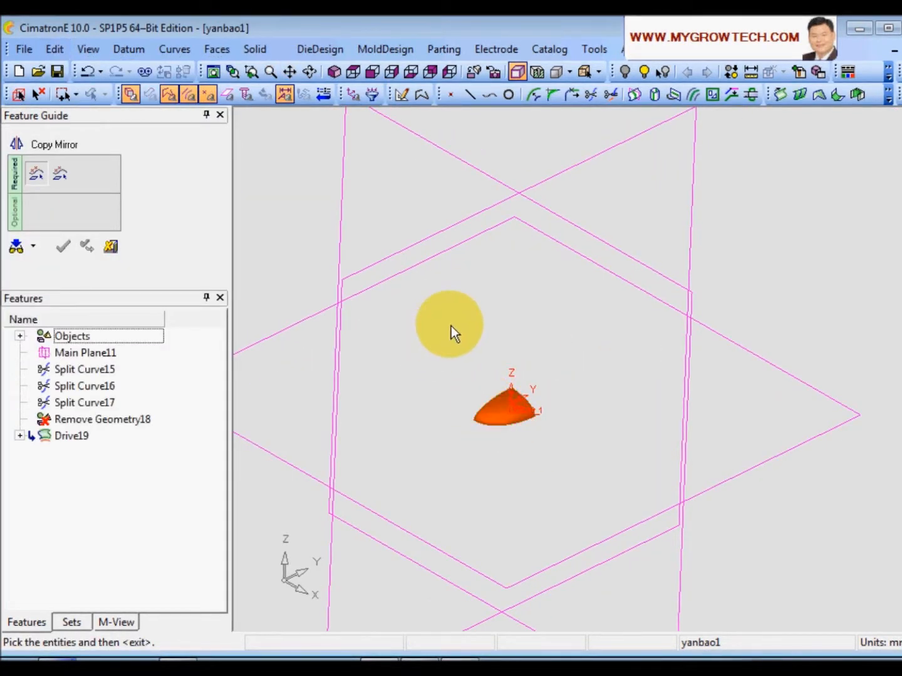
middle_click(489, 327)
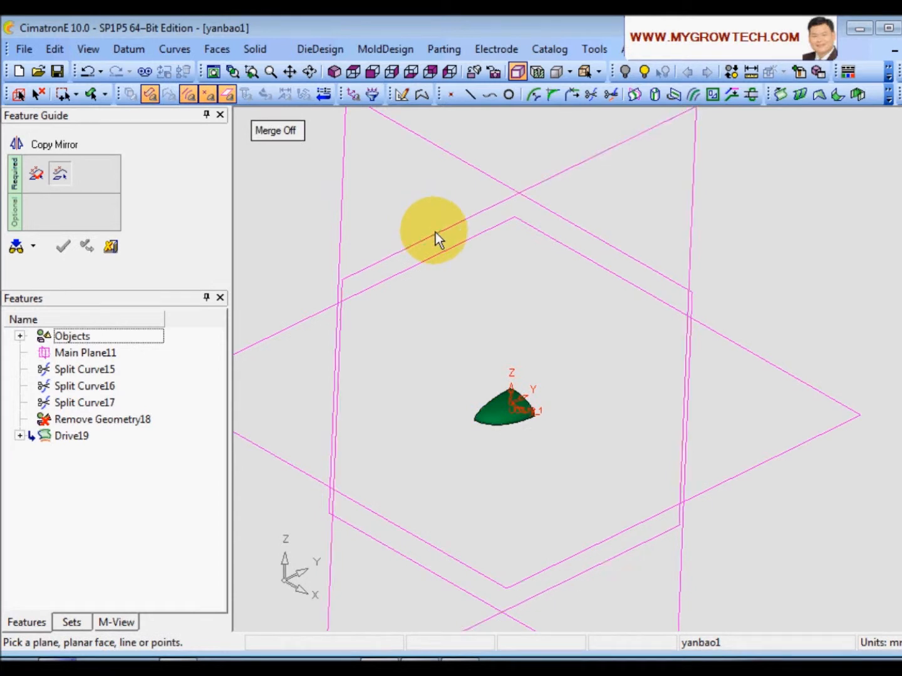
ctrl+middle_drag(510, 301, 547, 328)
middle_click(548, 327)
click(548, 328)
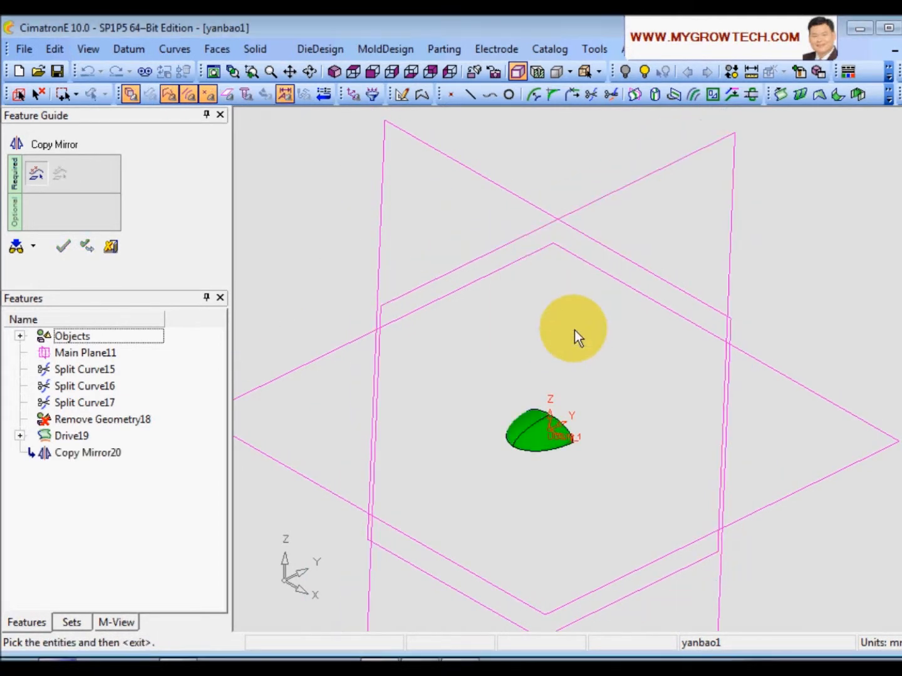
Mirror-copy the two upper faces across the horizontal XY main plane with Merge Off.
click(533, 435)
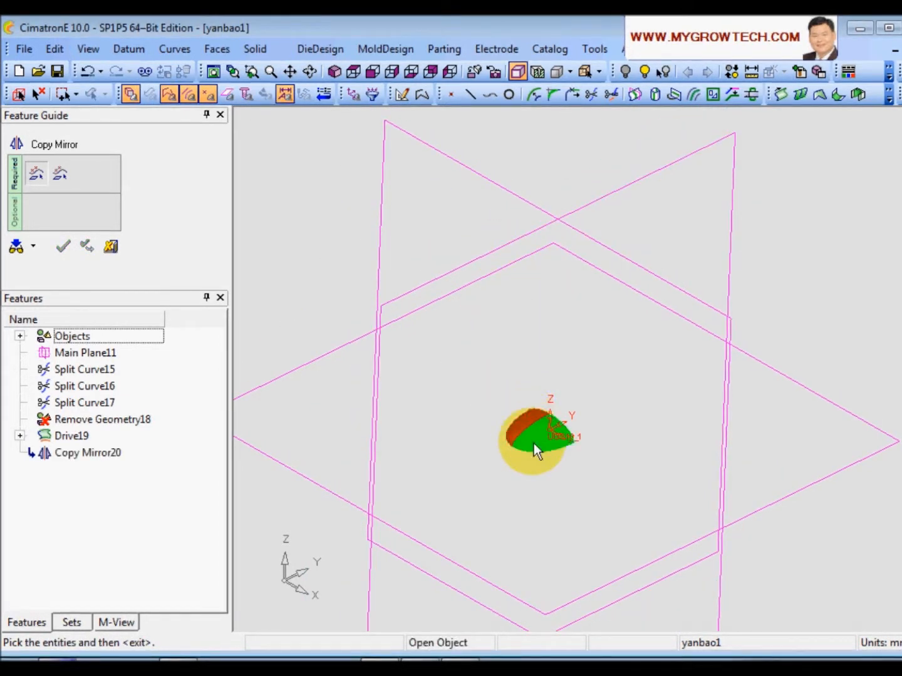
middle_click(578, 343)
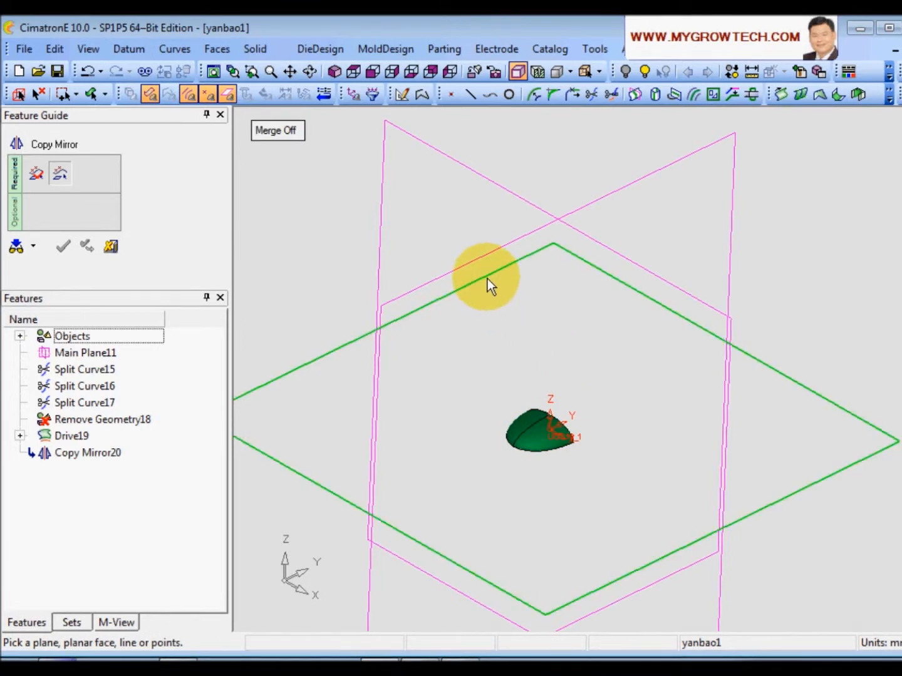
click(487, 279)
middle_click(539, 325)
click(563, 324)
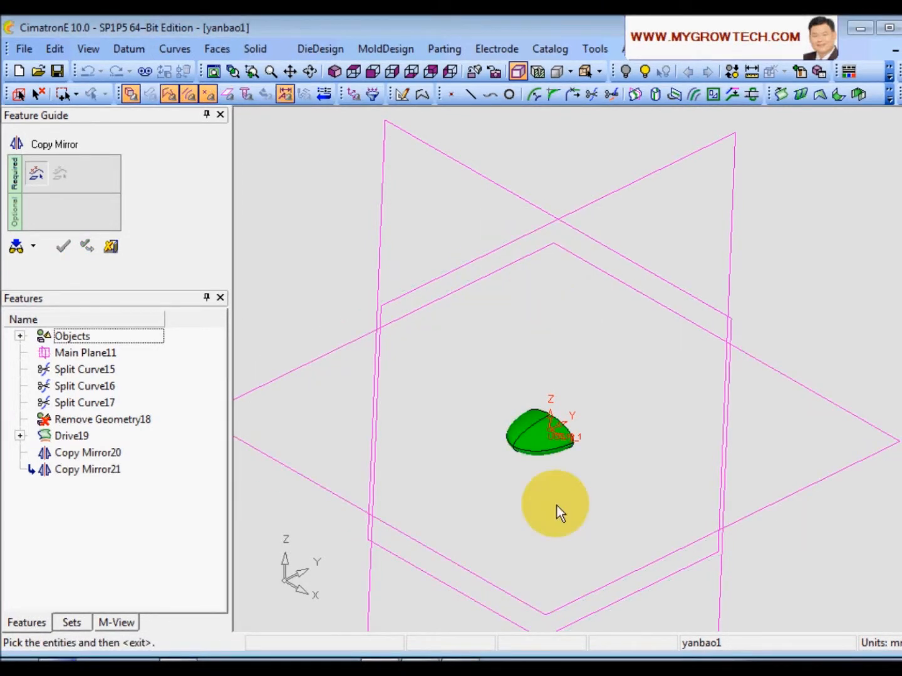
Mirror-copy all four faces across the vertical XZ main plane to close the ellipsoid, and end Copy Mirror.
scroll(533, 492, up, 3)
ctrl+middle_drag(507, 479, 535, 397)
drag(453, 335, 533, 458)
middle_click(533, 458)
scroll(588, 407, down, 3)
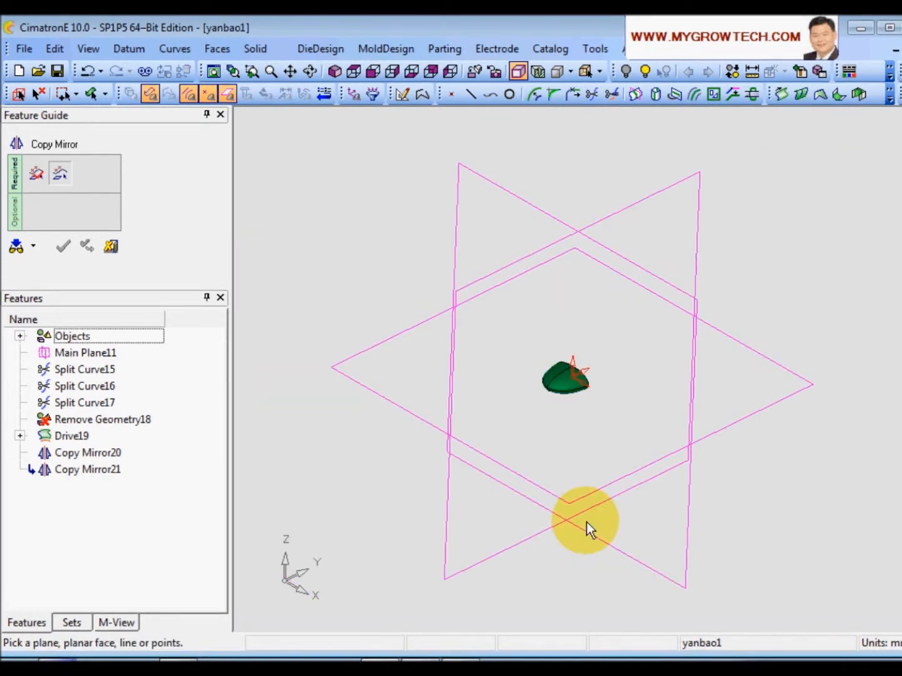
click(549, 222)
middle_click(630, 202)
scroll(645, 163, up, 3)
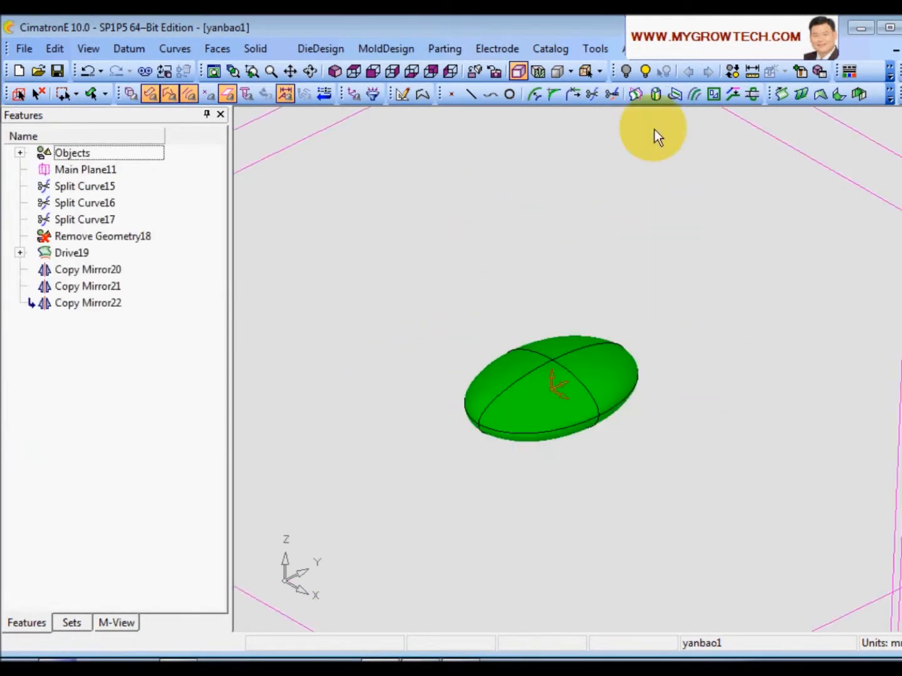
Turn on the Open Edges display and inspect the seams between the ellipsoid's faces from several angles.
scroll(590, 356, up, 3)
ctrl+middle_drag(592, 357, 595, 391)
mouse_move(552, 354)
ctrl+mouse_down()
mouse_move(532, 295)
mouse_move(547, 360)
mouse_move(550, 353)
ctrl+mouse_up()
ctrl+middle_drag(549, 330, 566, 347)
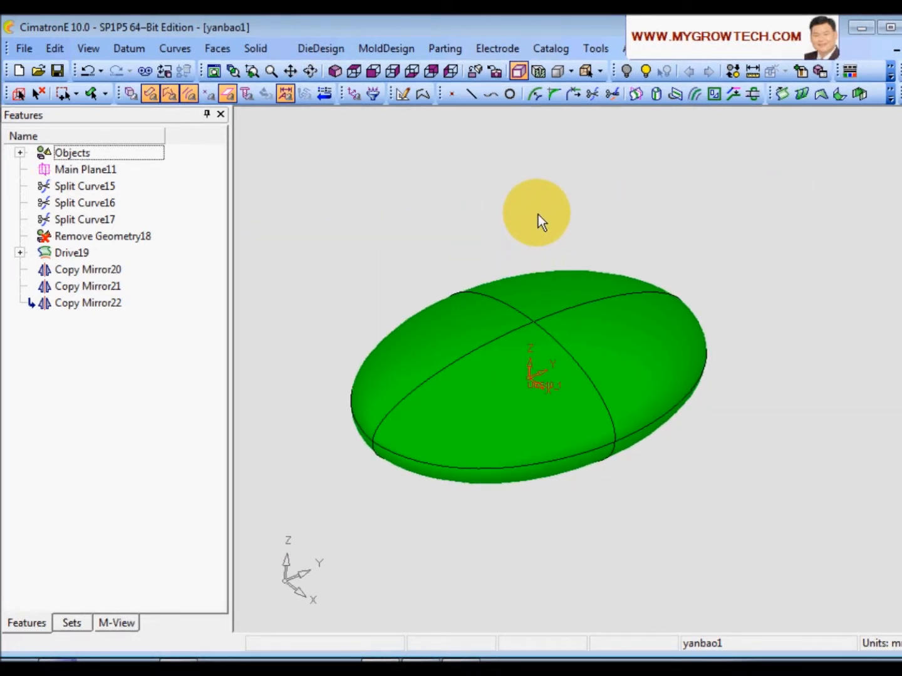
ctrl+drag(539, 215, 572, 371)
ctrl+drag(544, 207, 629, 226)
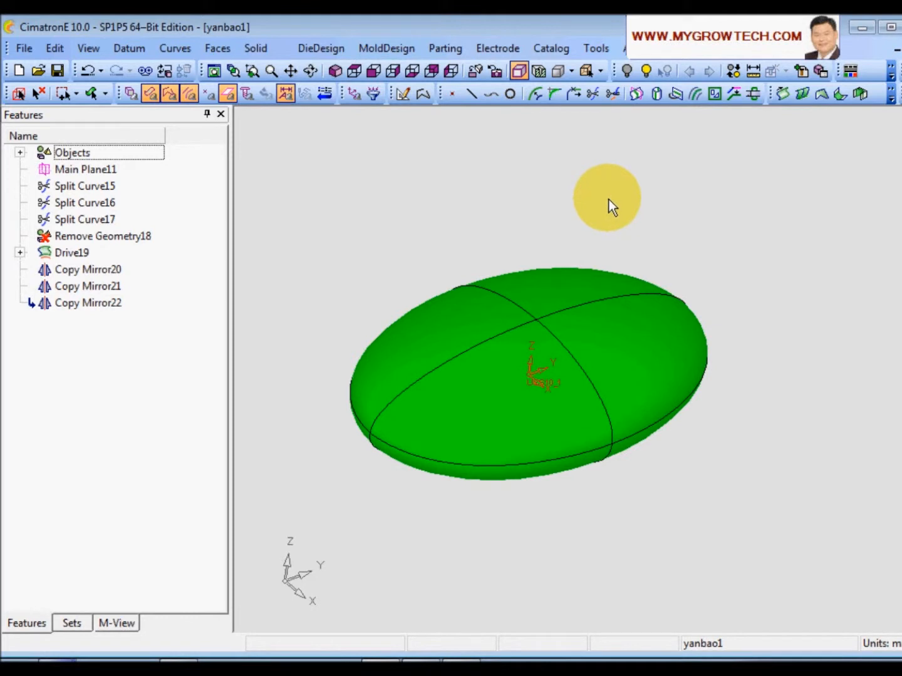
right_click(610, 199)
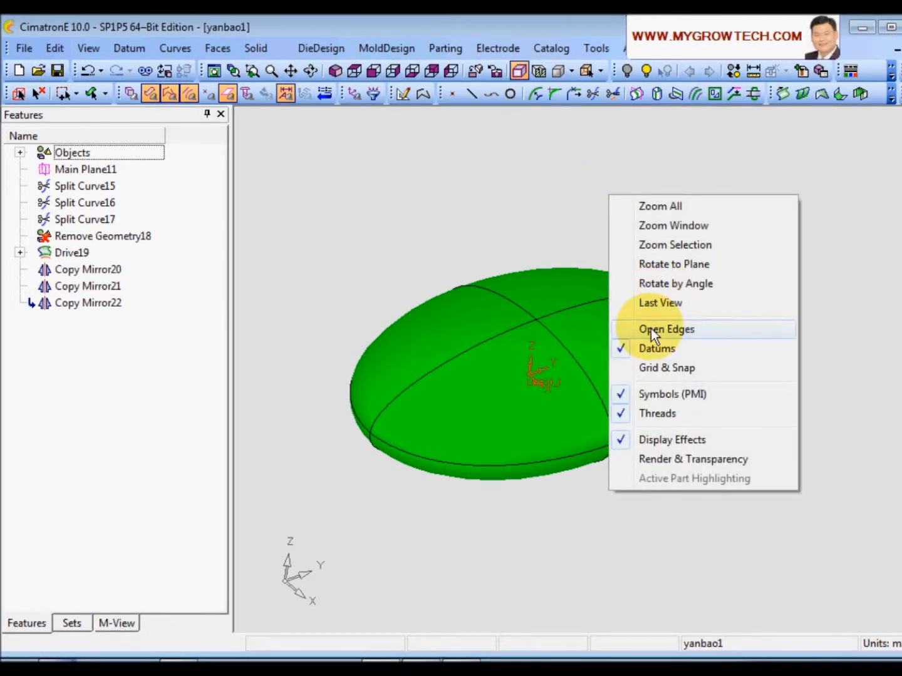
click(686, 329)
mouse_move(750, 238)
ctrl+mouse_down()
mouse_move(782, 311)
mouse_move(785, 274)
mouse_move(627, 384)
mouse_move(633, 388)
mouse_move(619, 319)
mouse_move(628, 383)
mouse_move(623, 369)
mouse_move(626, 374)
ctrl+mouse_up()
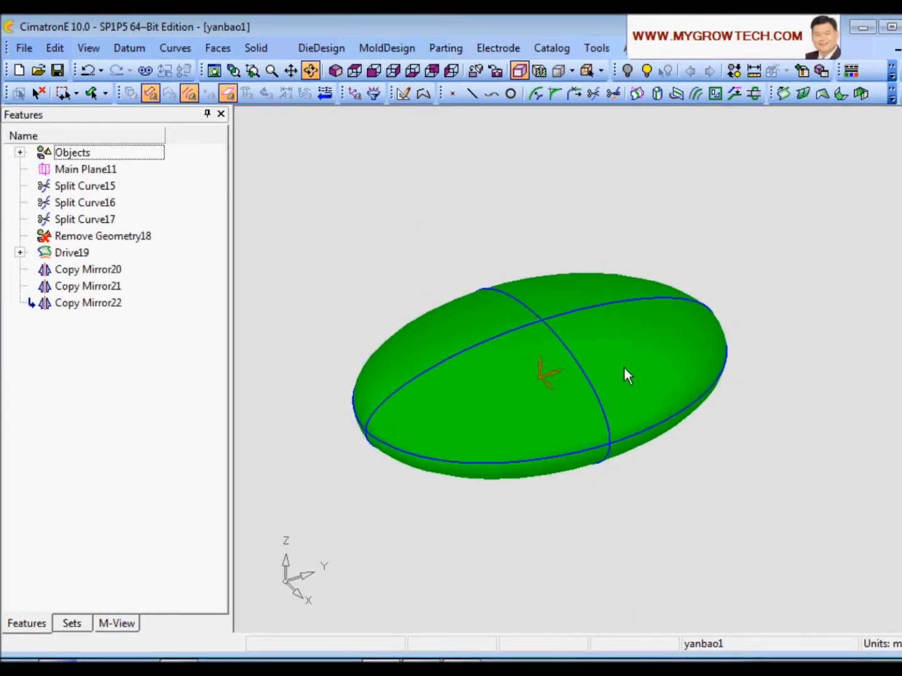
click(339, 337)
mouse_move(613, 218)
ctrl+mouse_down()
mouse_move(623, 213)
mouse_move(555, 234)
mouse_move(581, 348)
ctrl+mouse_up()
mouse_move(544, 222)
ctrl+mouse_down()
mouse_move(549, 254)
mouse_move(531, 304)
mouse_move(447, 190)
mouse_move(453, 180)
ctrl+mouse_up()
Stitch all the ellipsoid's faces together with the Stitch only option and a maximum gap of 0.01.
click(217, 49)
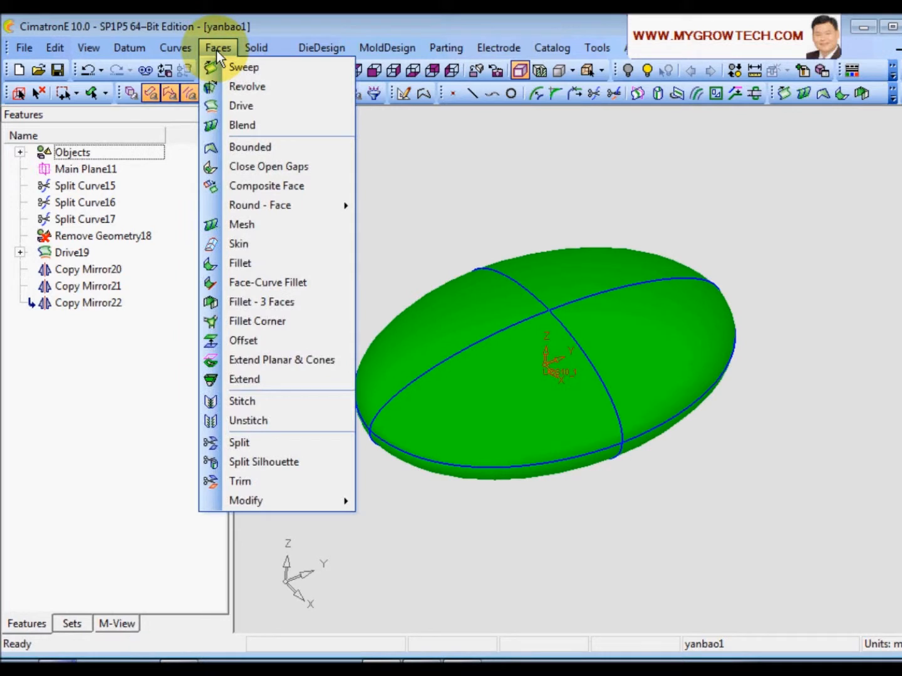
click(265, 401)
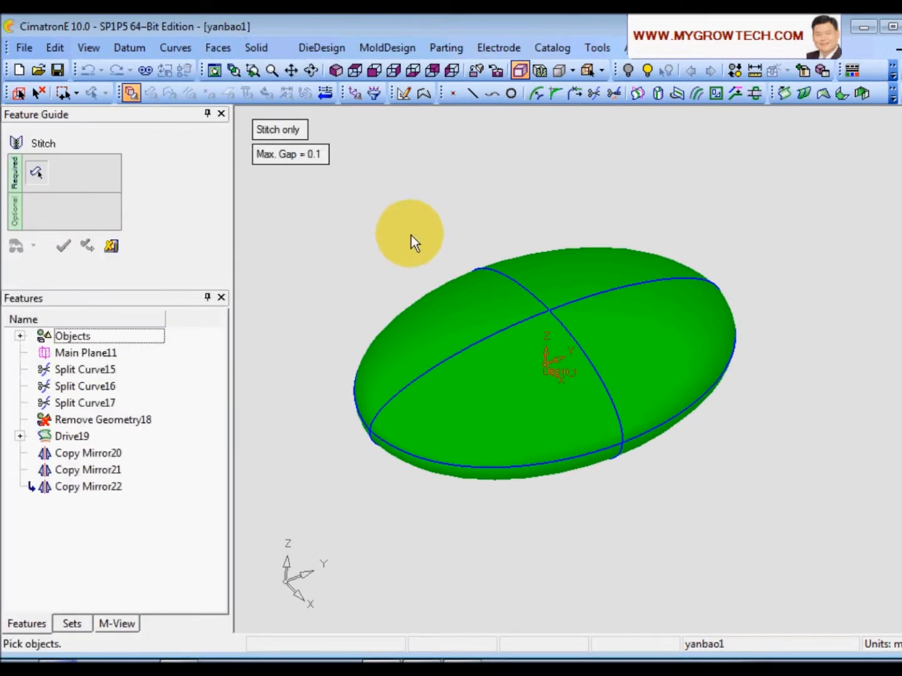
click(301, 161)
key(BackSpace)
text(.01)
key(Return)
drag(321, 229, 742, 481)
right_click(769, 358)
click(769, 358)
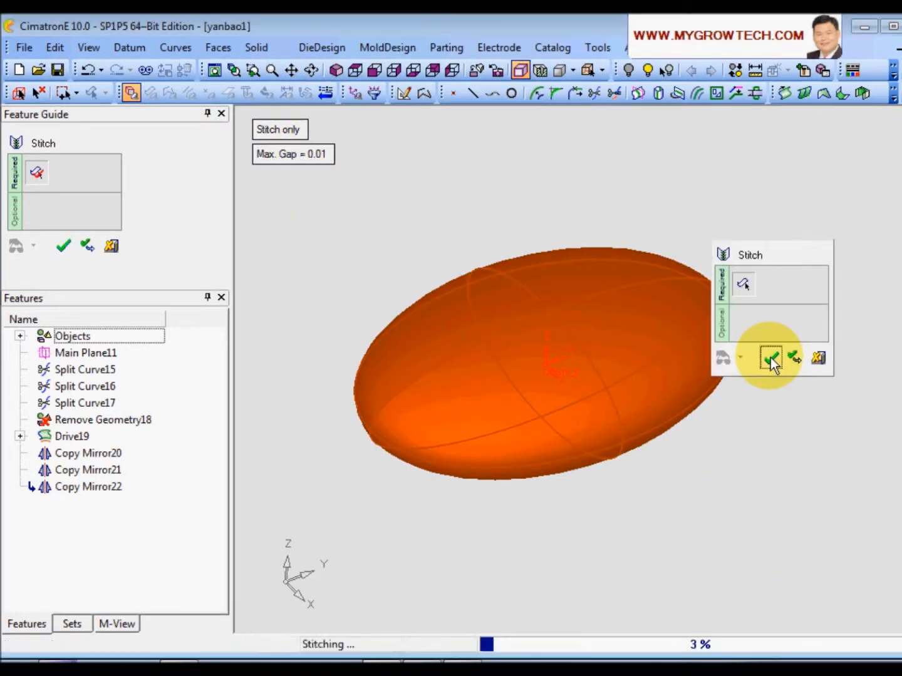
Cut the stitched ellipsoid with a Dynamic Section located at its apex point and inspect its interior.
ctrl+drag(727, 457, 637, 329)
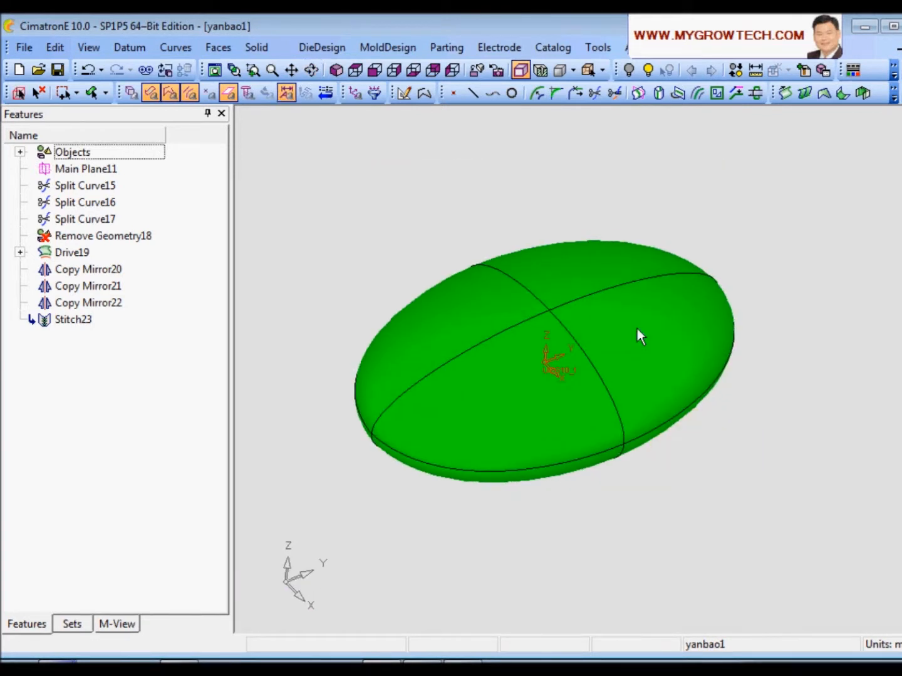
ctrl+drag(544, 316, 639, 268)
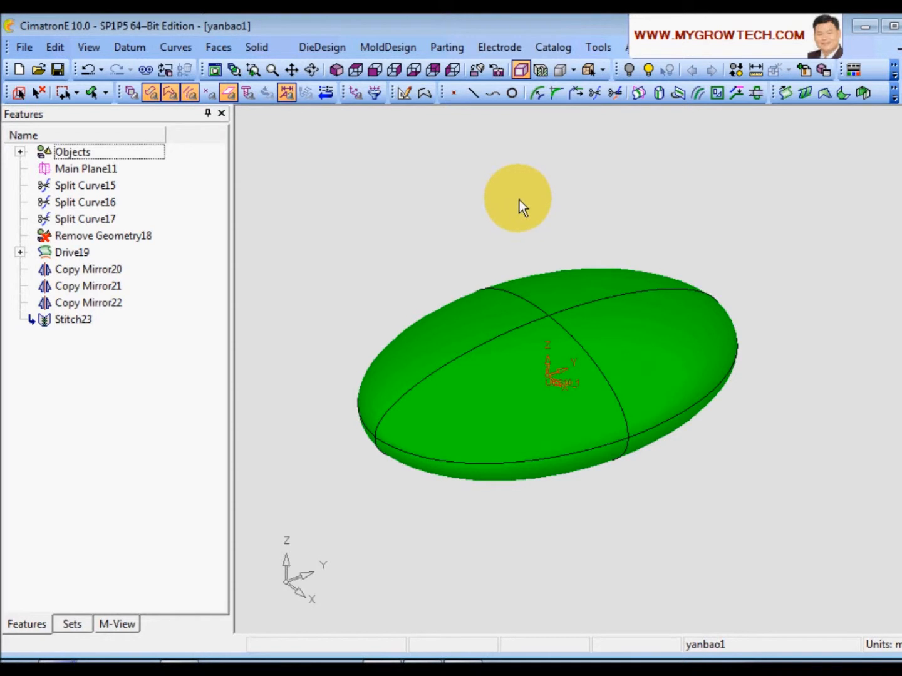
click(541, 70)
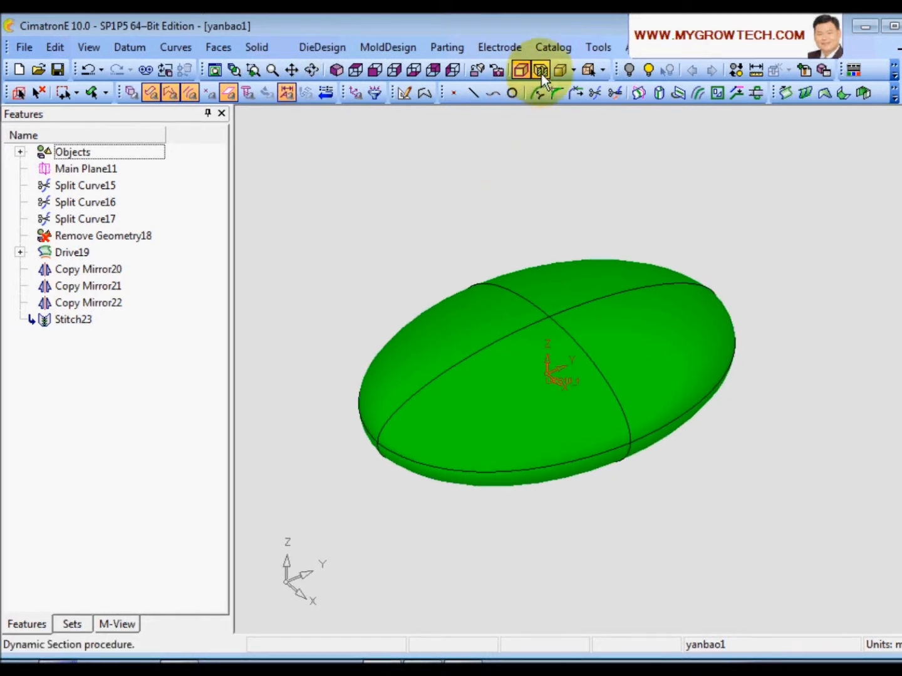
click(546, 318)
ctrl+drag(565, 364, 594, 328)
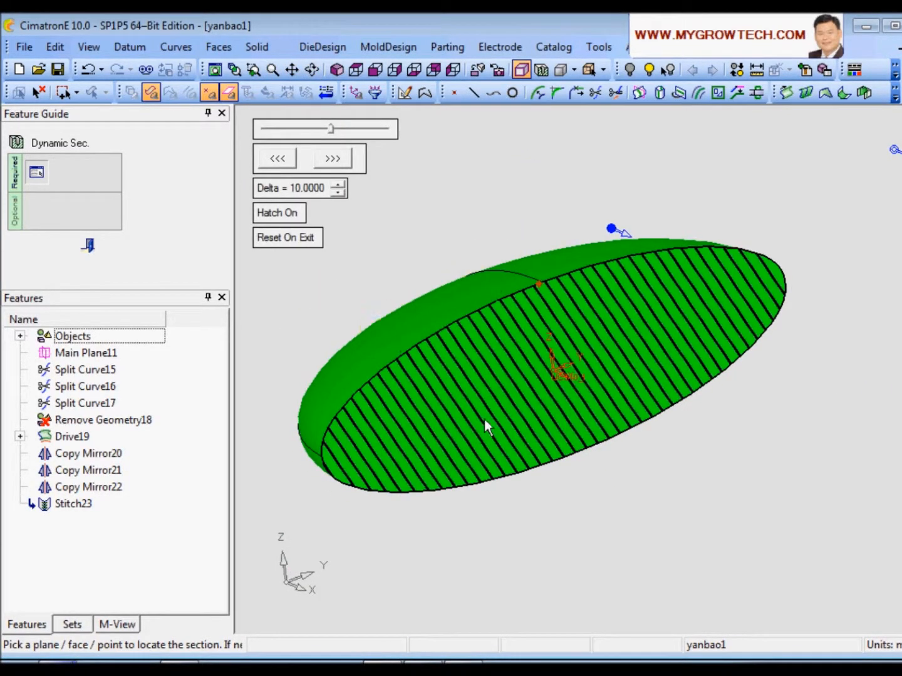
Examine the hatched cut of the sectioned ellipsoid, and end the Dynamic Section to restore the whole body.
ctrl+drag(526, 375, 558, 310)
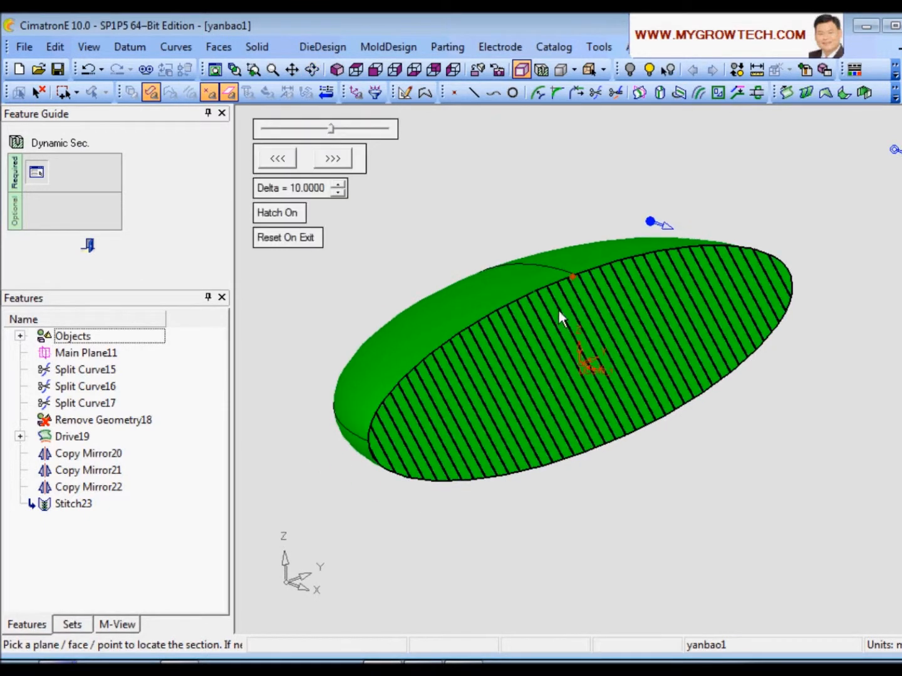
ctrl+drag(634, 326, 604, 360)
click(601, 347)
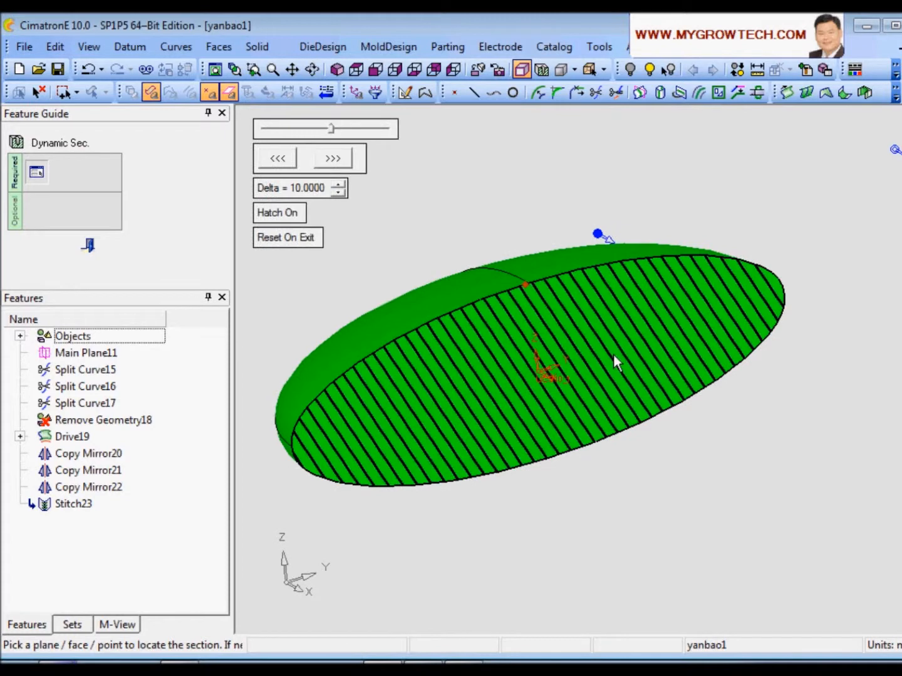
click(90, 246)
ctrl+drag(549, 266, 579, 246)
ctrl+middle_drag(461, 290, 422, 200)
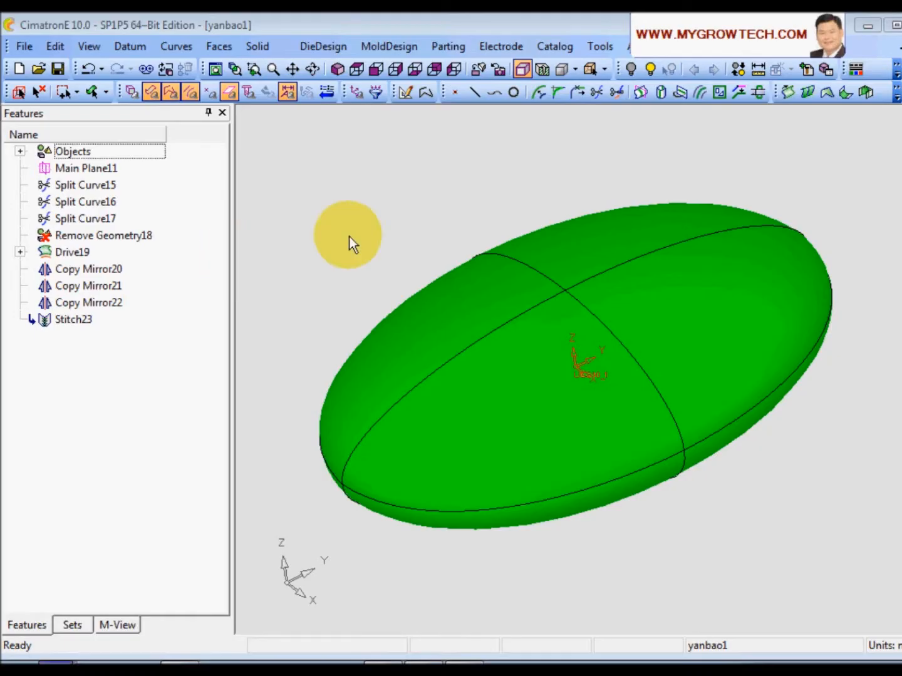
Turn off the display of datums so that the main planes and UCS are hidden around the ellipsoid.
scroll(350, 237, down, 5)
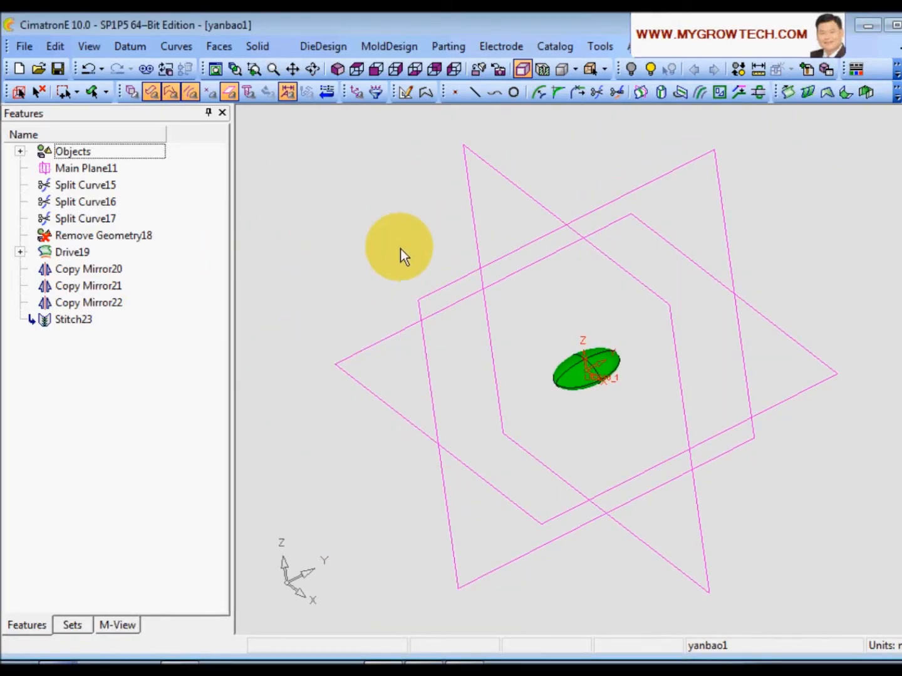
ctrl+drag(400, 248, 414, 243)
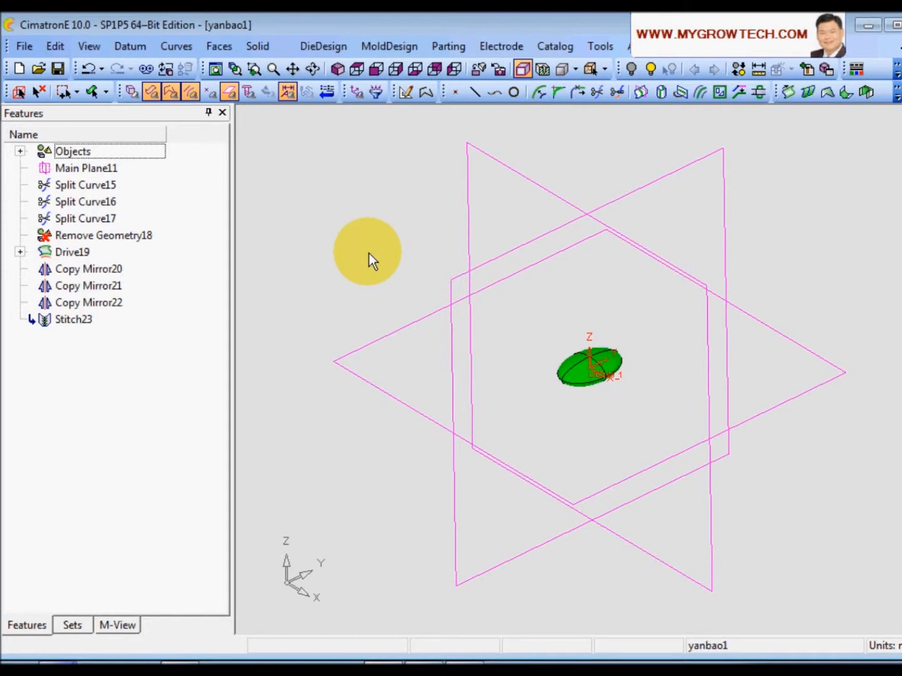
right_click(369, 253)
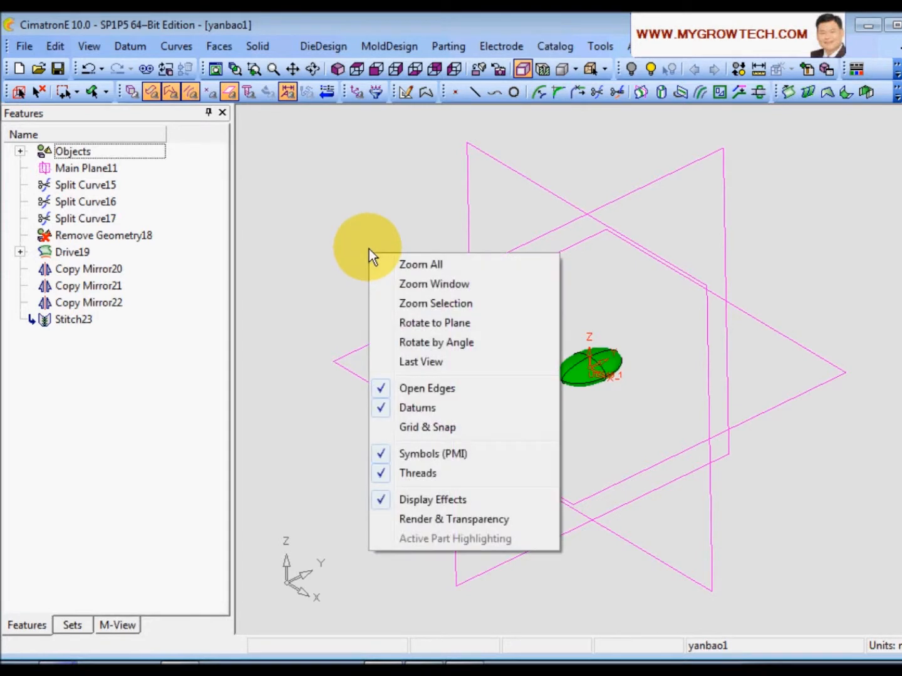
click(382, 408)
ctrl+right_drag(597, 437, 728, 99)
ctrl+right_drag(715, 319, 731, 170)
ctrl+middle_drag(662, 272, 647, 285)
mouse_move(617, 329)
ctrl+mouse_down()
mouse_move(583, 402)
mouse_move(608, 336)
mouse_move(592, 328)
mouse_move(601, 330)
ctrl+mouse_up()
mouse_move(589, 427)
ctrl+mouse_down()
mouse_move(591, 328)
mouse_move(572, 432)
mouse_move(586, 417)
ctrl+mouse_up()
click(354, 476)
mouse_move(447, 419)
ctrl+mouse_down()
mouse_move(501, 382)
mouse_move(577, 456)
mouse_move(626, 288)
mouse_move(555, 409)
mouse_move(567, 345)
mouse_move(551, 394)
mouse_move(598, 443)
mouse_move(546, 370)
mouse_move(566, 365)
ctrl+mouse_up()
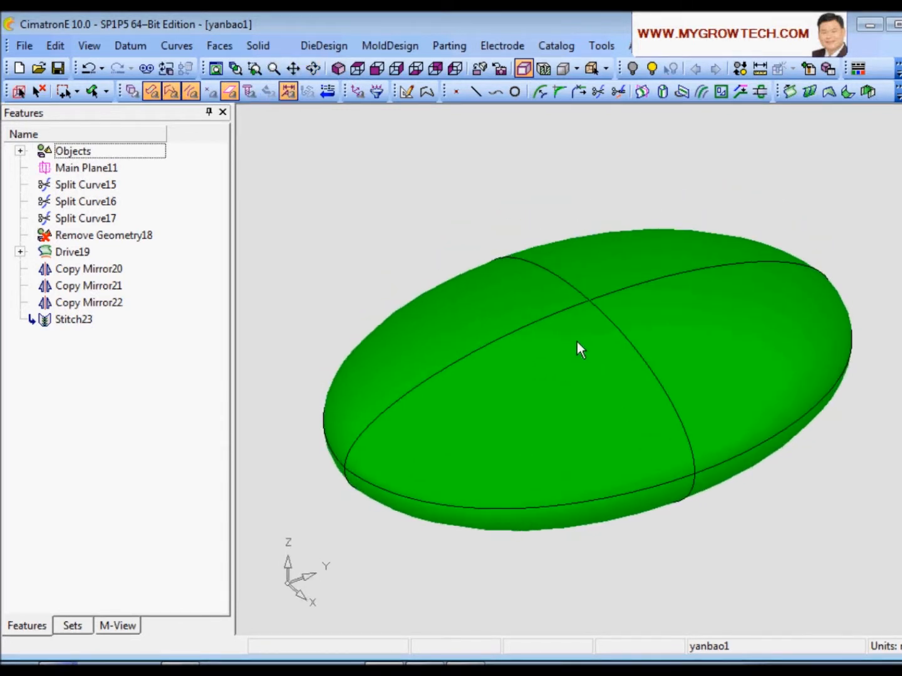
scroll(566, 373, down, 2)
ctrl+drag(587, 306, 486, 244)
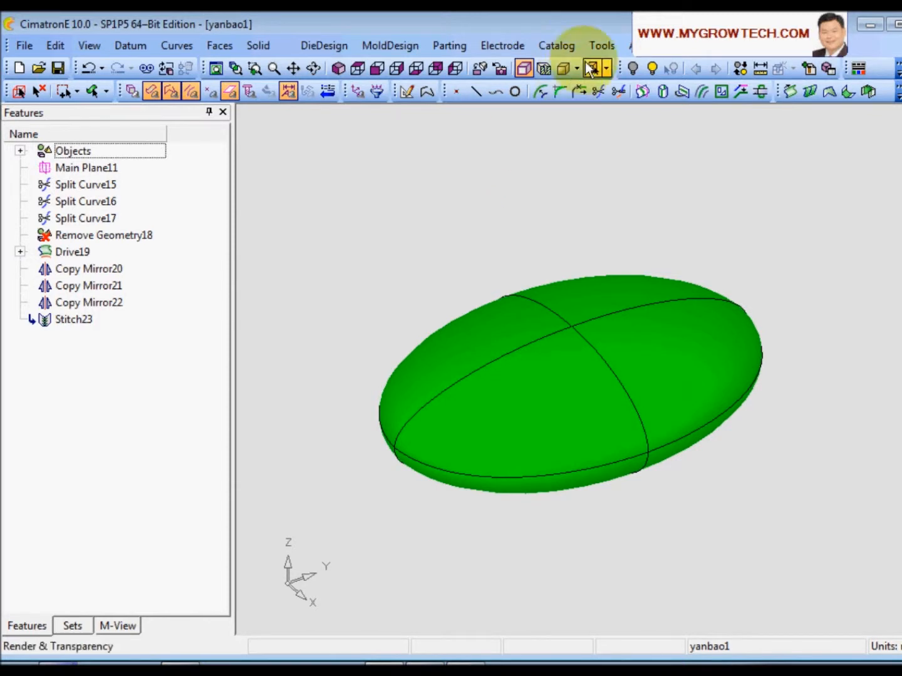
Turn on zebra shading for the ellipsoid.
click(602, 46)
drag(680, 21, 761, 595)
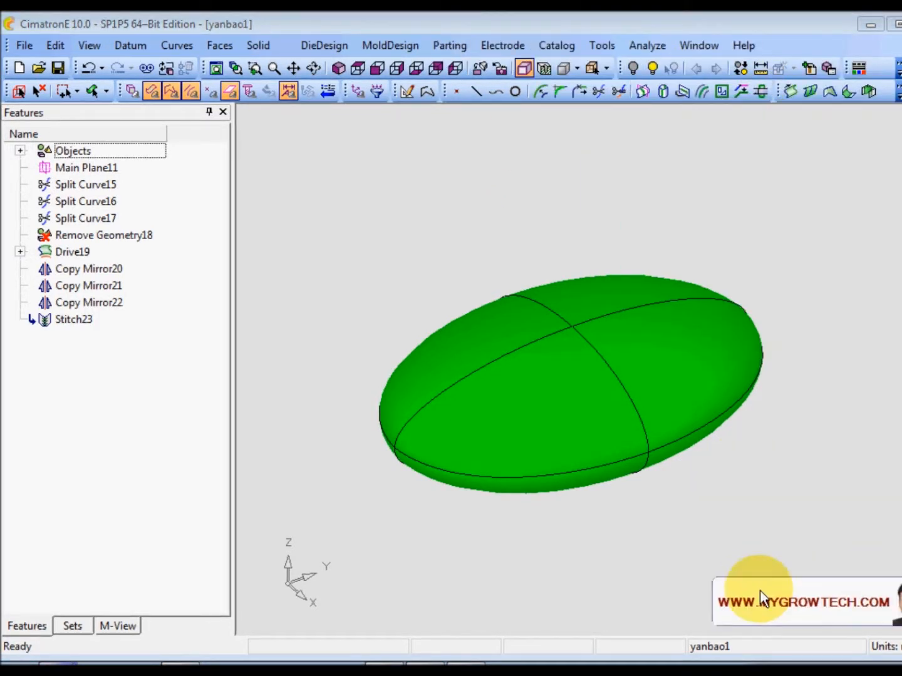
click(648, 44)
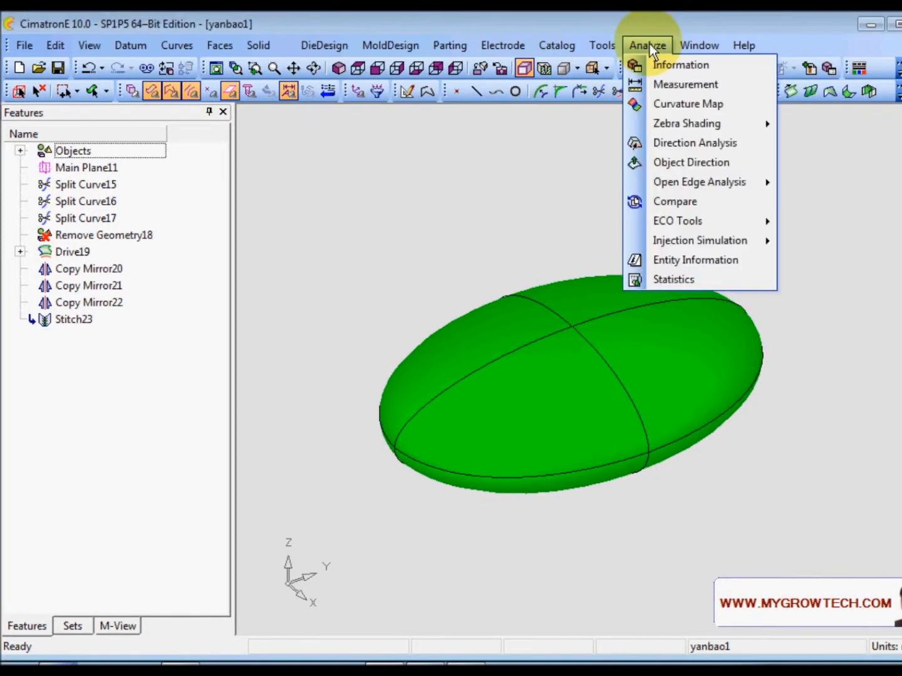
mouse_move(685, 126)
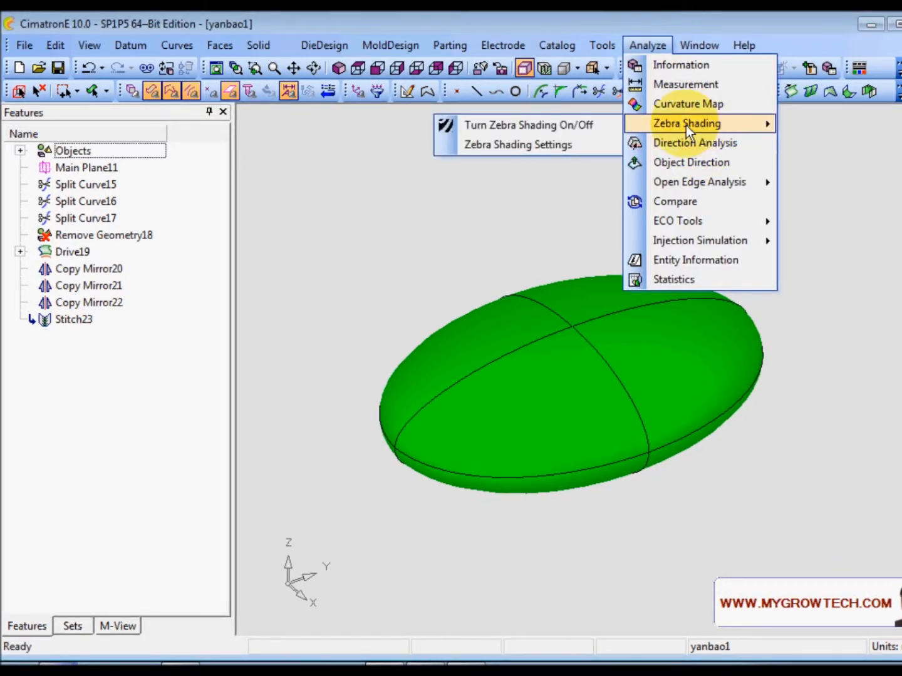
click(561, 127)
Examine how the zebra stripes run across the ellipsoid's face seams from several angles, up close and as a whole.
ctrl+right_drag(537, 538, 559, 297)
ctrl+middle_drag(438, 423, 601, 356)
ctrl+drag(368, 382, 547, 401)
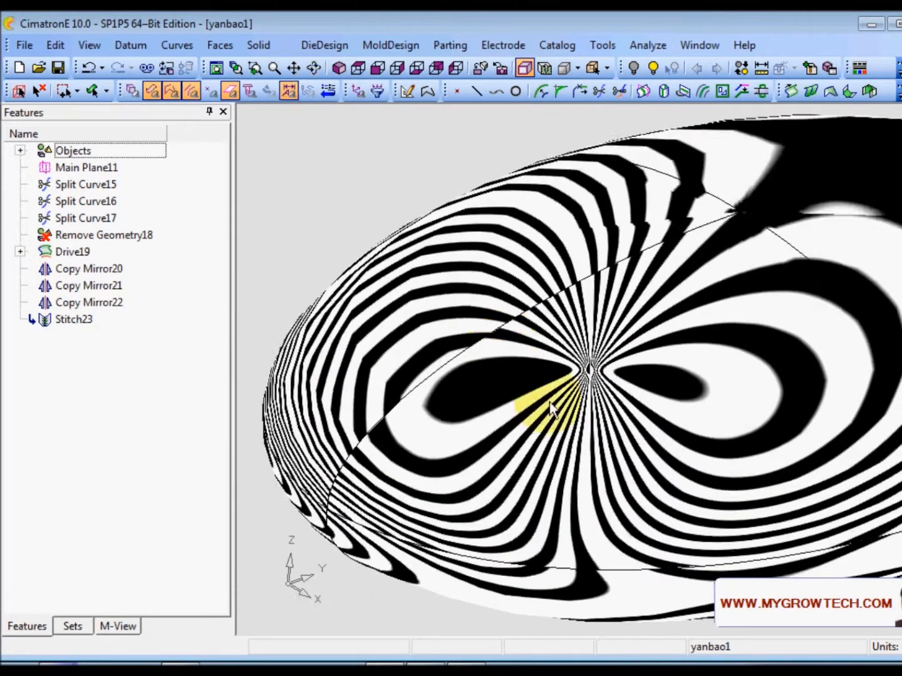
ctrl+right_drag(547, 401, 610, 245)
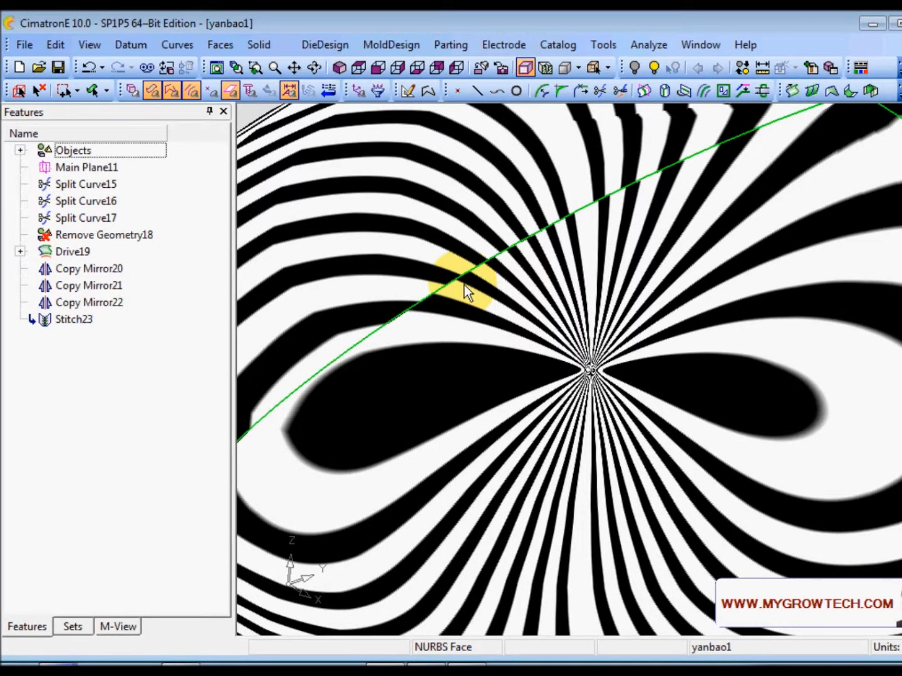
ctrl+right_drag(488, 259, 549, 479)
ctrl+drag(551, 485, 604, 272)
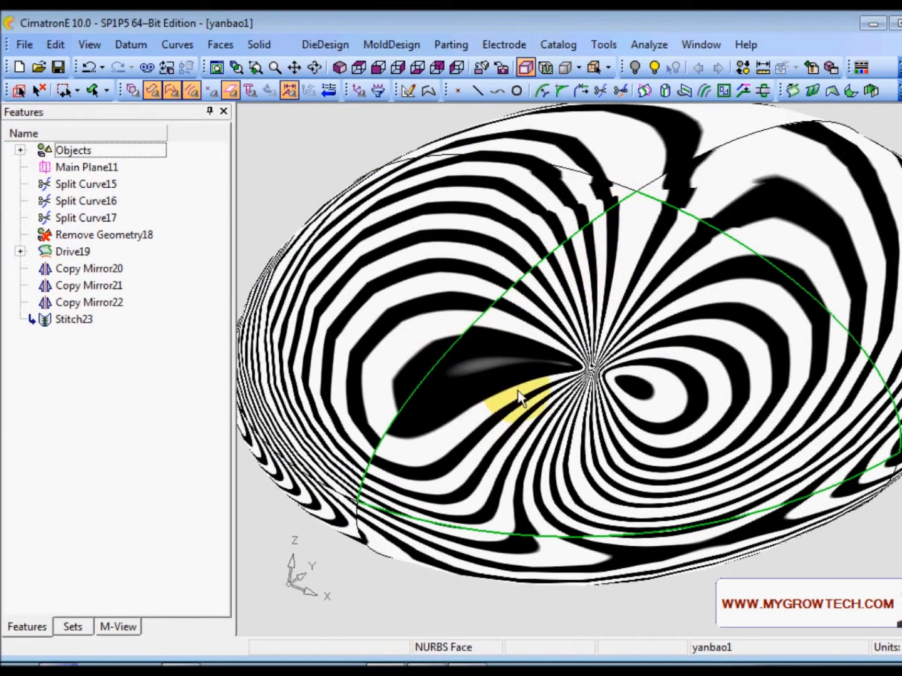
ctrl+right_drag(518, 392, 540, 430)
ctrl+drag(540, 430, 544, 370)
scroll(555, 424, up, 3)
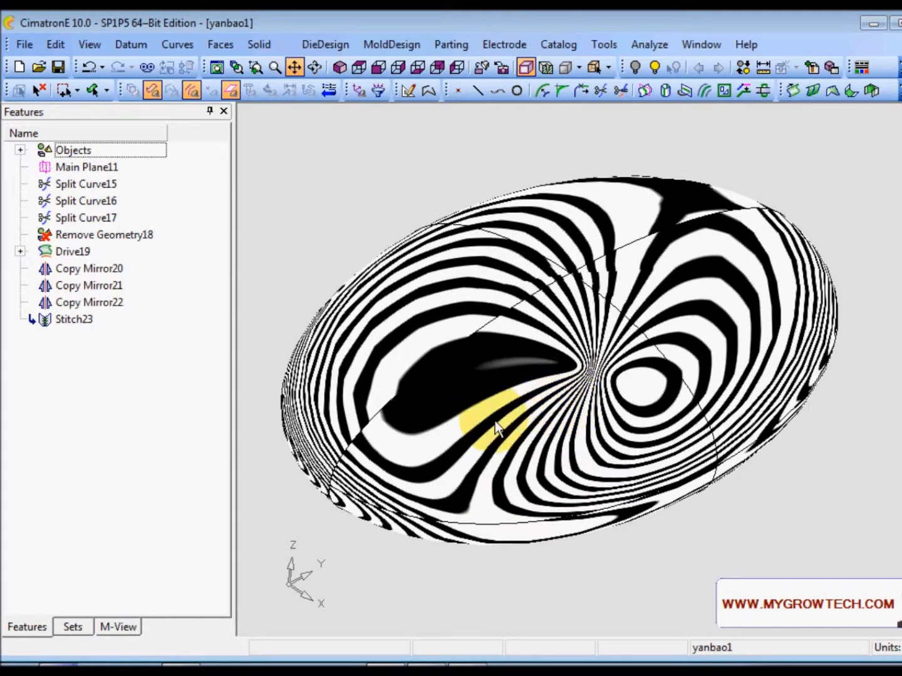
ctrl+middle_drag(494, 421, 501, 416)
Start a Smoothness modification on all the faces of the stitched ellipsoid.
click(220, 46)
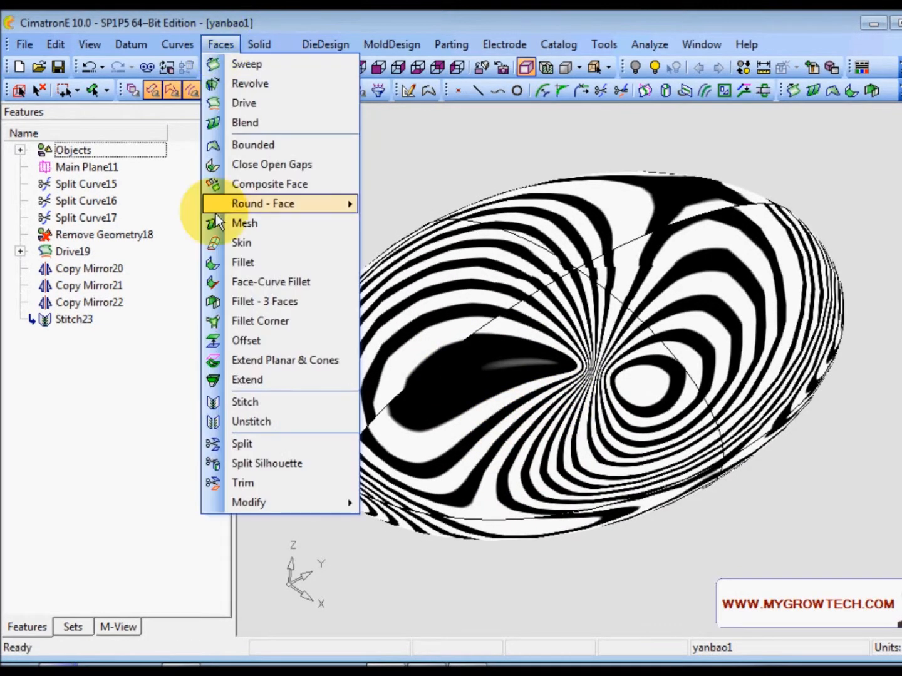
mouse_move(257, 504)
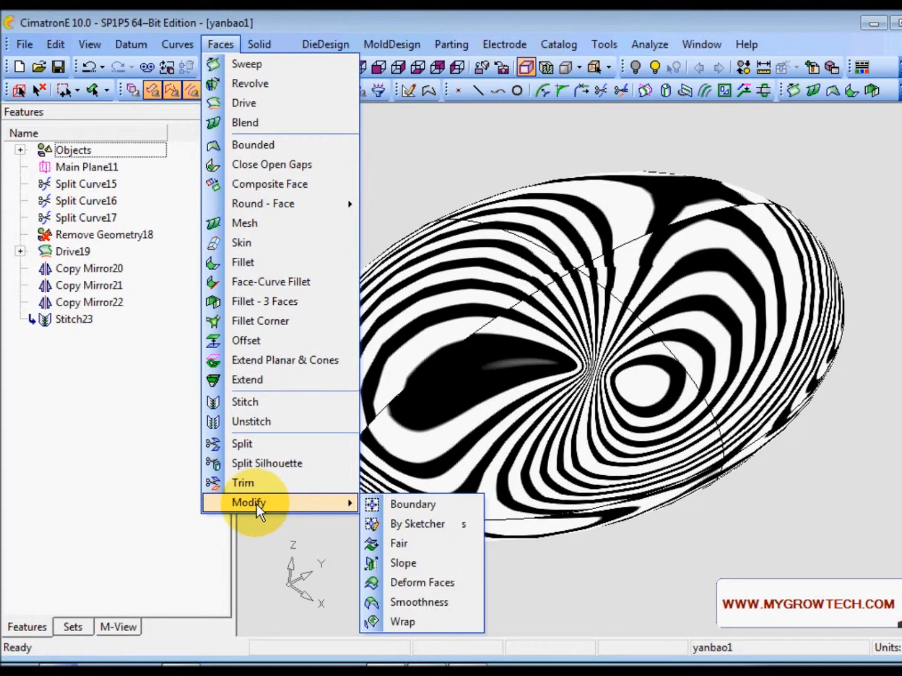
click(429, 603)
drag(314, 151, 805, 531)
middle_click(827, 484)
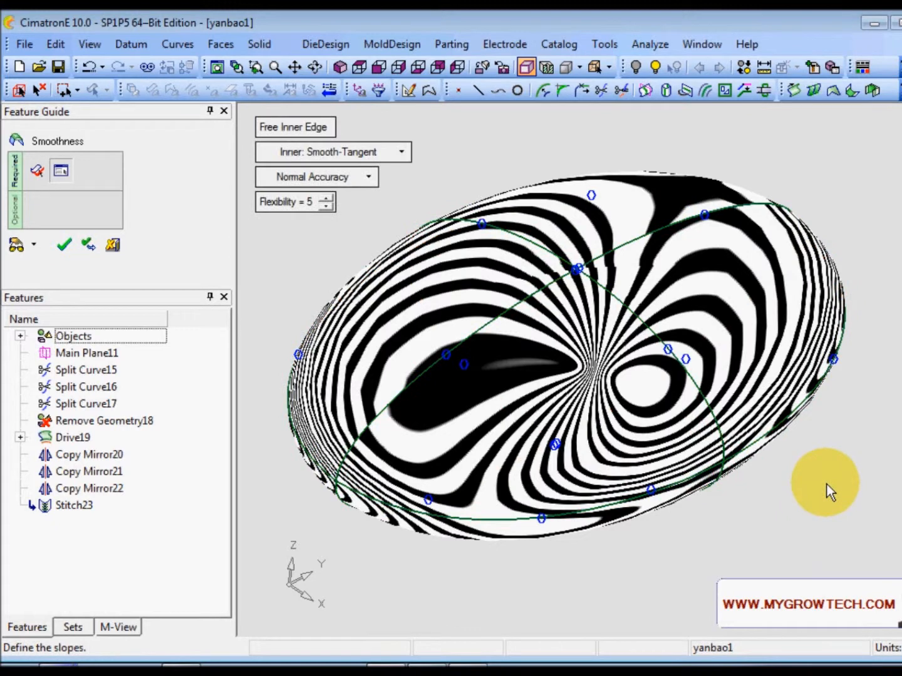
Set the Smoothness options to Keep Inner Edge and Inner: Smooth-Tangent.
ctrl+right_drag(558, 430, 601, 376)
ctrl+middle_drag(577, 355, 624, 375)
ctrl+right_drag(623, 375, 567, 368)
ctrl+middle_drag(567, 364, 525, 374)
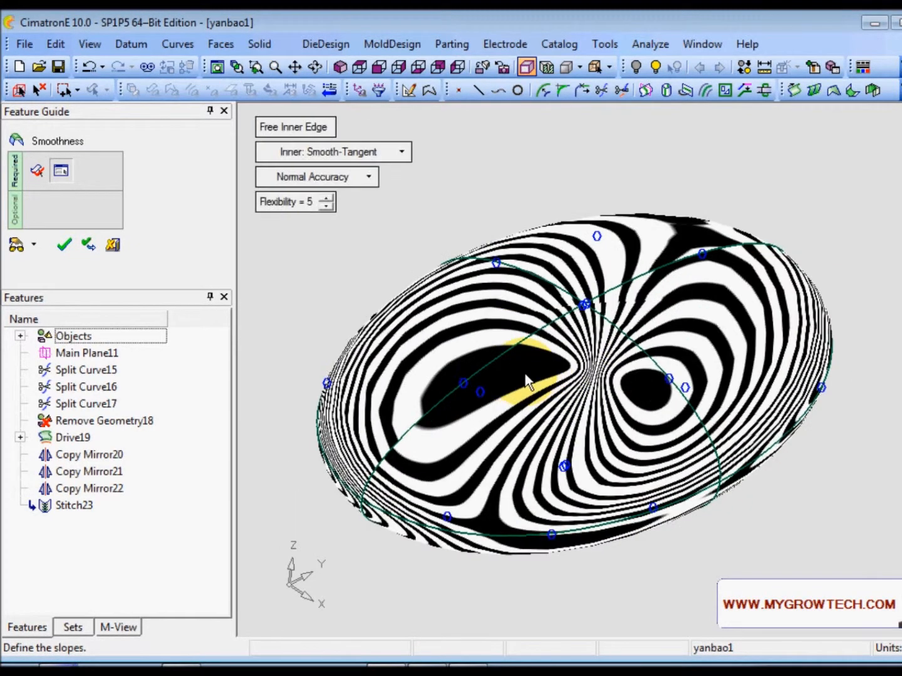
mouse_move(341, 316)
ctrl+mouse_down()
mouse_move(432, 268)
mouse_move(341, 323)
mouse_move(590, 250)
mouse_move(551, 230)
mouse_move(579, 239)
ctrl+mouse_up()
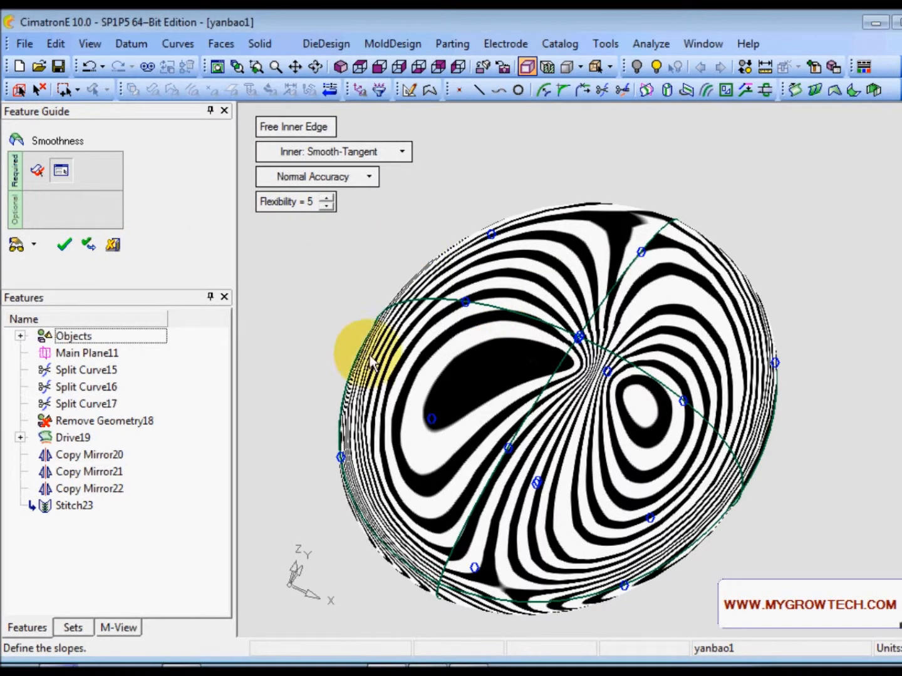
scroll(605, 415, up, 2)
ctrl+drag(577, 357, 494, 301)
mouse_move(533, 338)
ctrl+mouse_down()
mouse_move(414, 324)
mouse_move(481, 324)
mouse_move(455, 357)
ctrl+mouse_up()
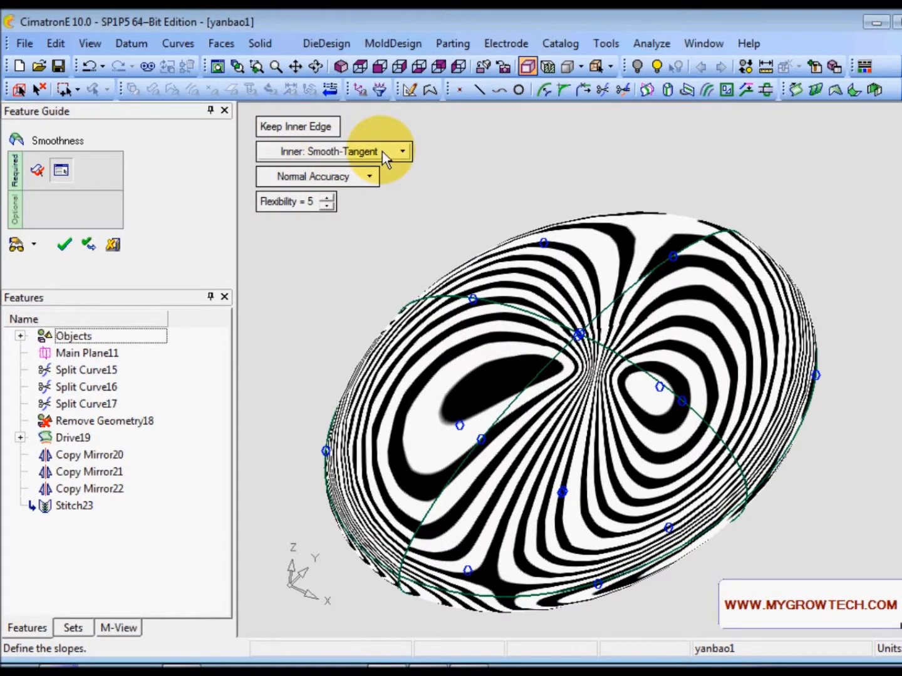
click(399, 152)
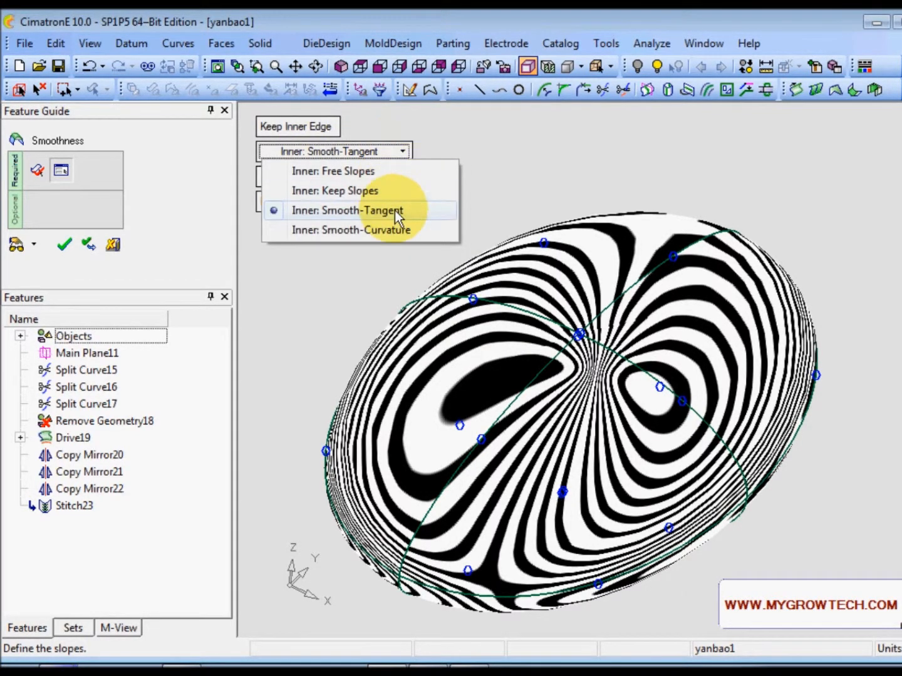
click(357, 210)
Examine the zebra stripes along the ellipsoid's inner edges and near the apex before applying the smoothness.
ctrl+right_drag(598, 458, 612, 406)
ctrl+right_drag(684, 490, 762, 267)
ctrl+drag(432, 317, 638, 317)
ctrl+middle_drag(638, 317, 618, 223)
ctrl+drag(576, 401, 536, 385)
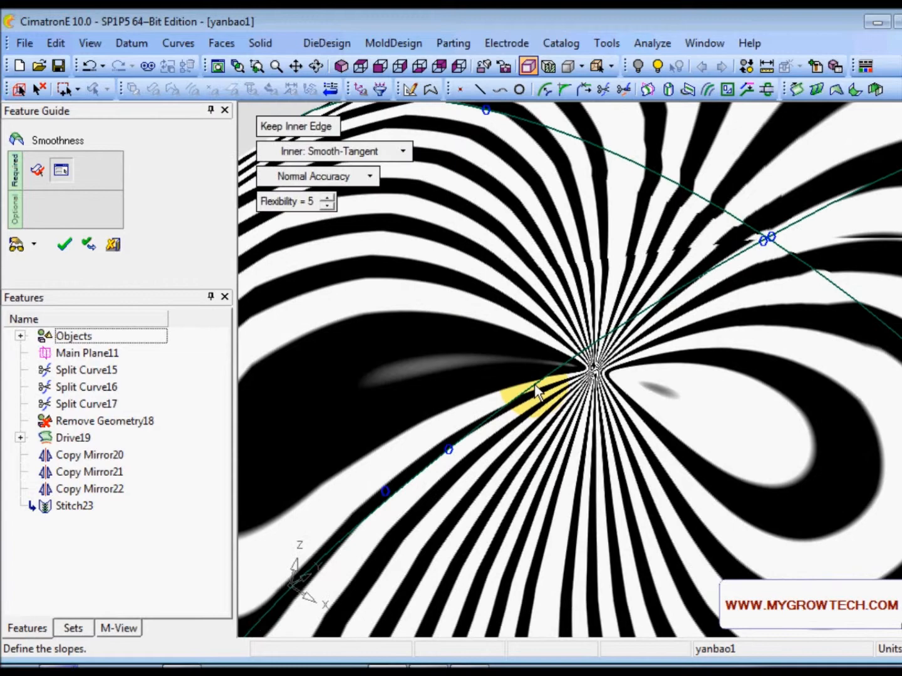
ctrl+drag(517, 302, 701, 286)
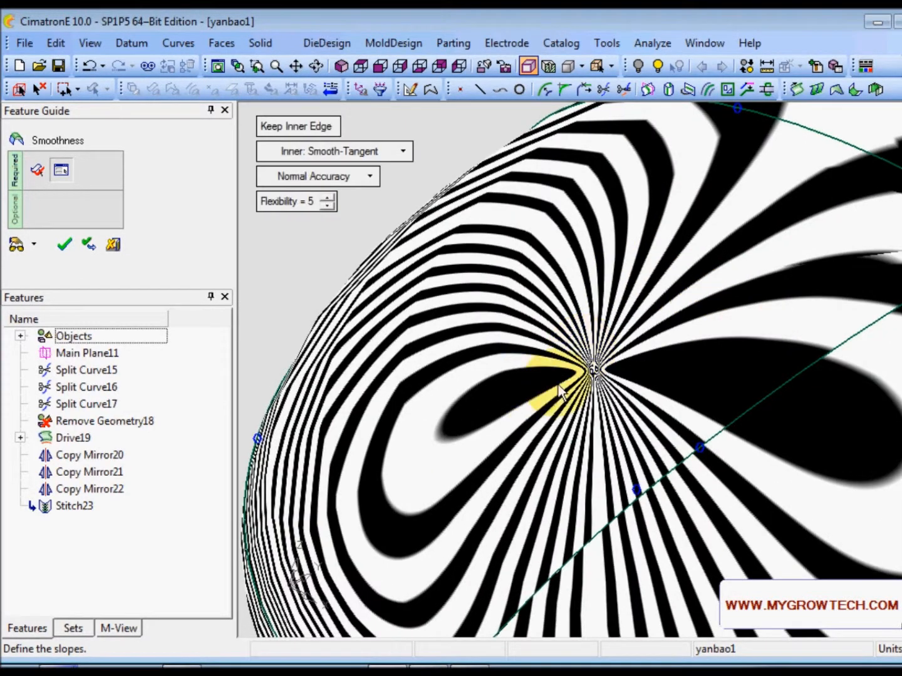
ctrl+right_drag(661, 289, 666, 498)
ctrl+middle_drag(630, 463, 702, 444)
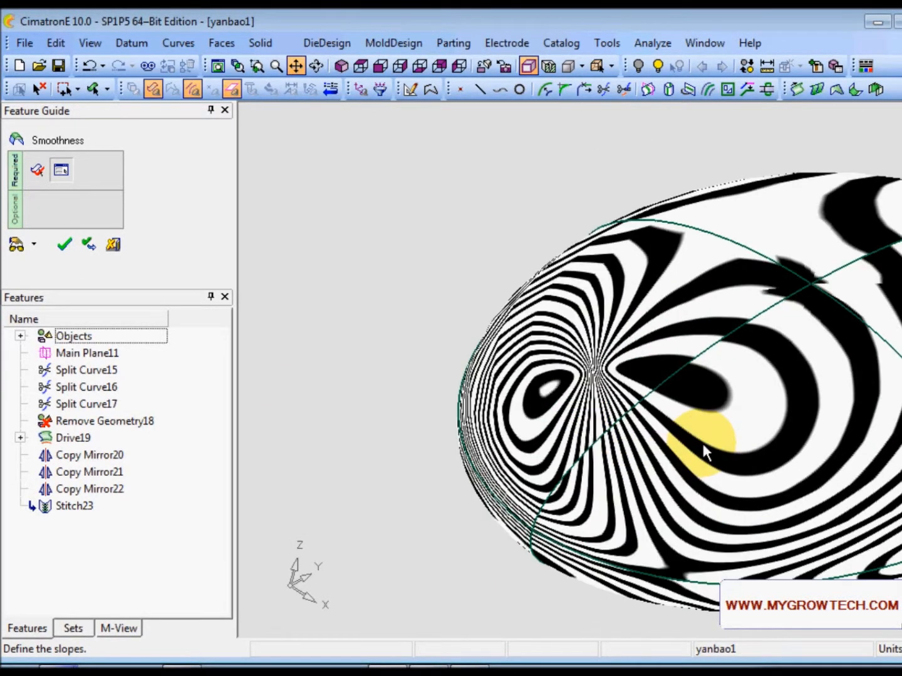
ctrl+right_drag(692, 480, 773, 326)
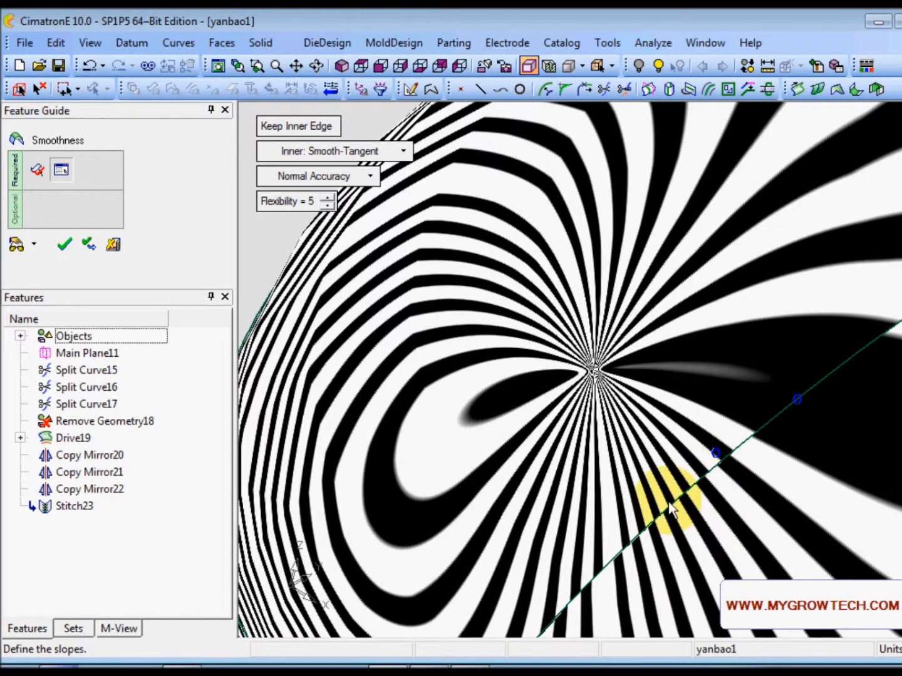
Preview and apply the Smoothness modification, and check the zebra stripes across the ellipsoid's seams.
click(16, 246)
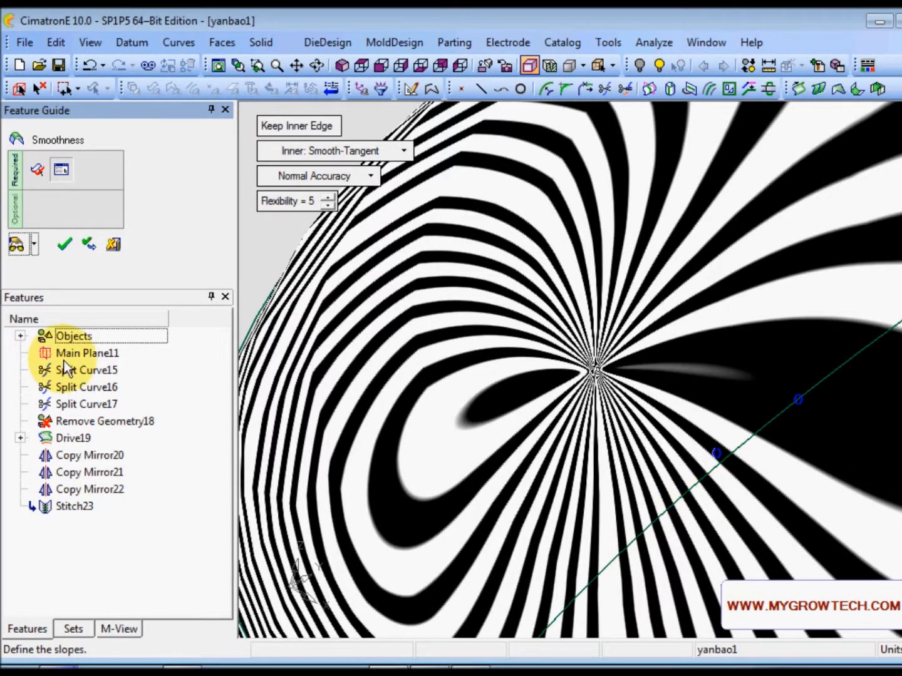
click(66, 246)
scroll(638, 382, down, 3)
ctrl+right_drag(637, 375, 677, 454)
ctrl+middle_drag(704, 419, 601, 375)
ctrl+drag(600, 376, 576, 414)
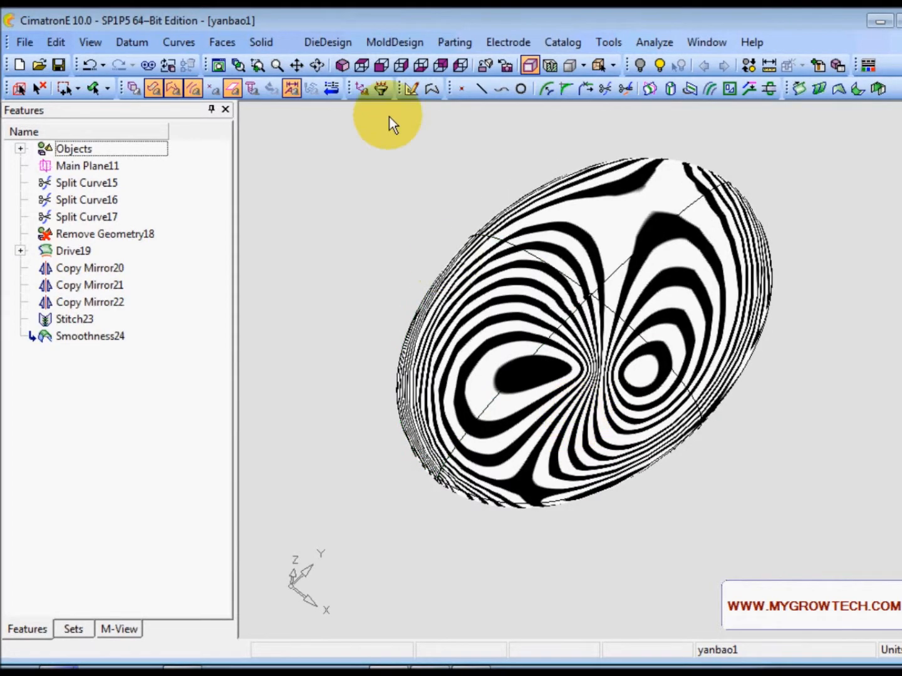
ctrl+drag(576, 322, 572, 291)
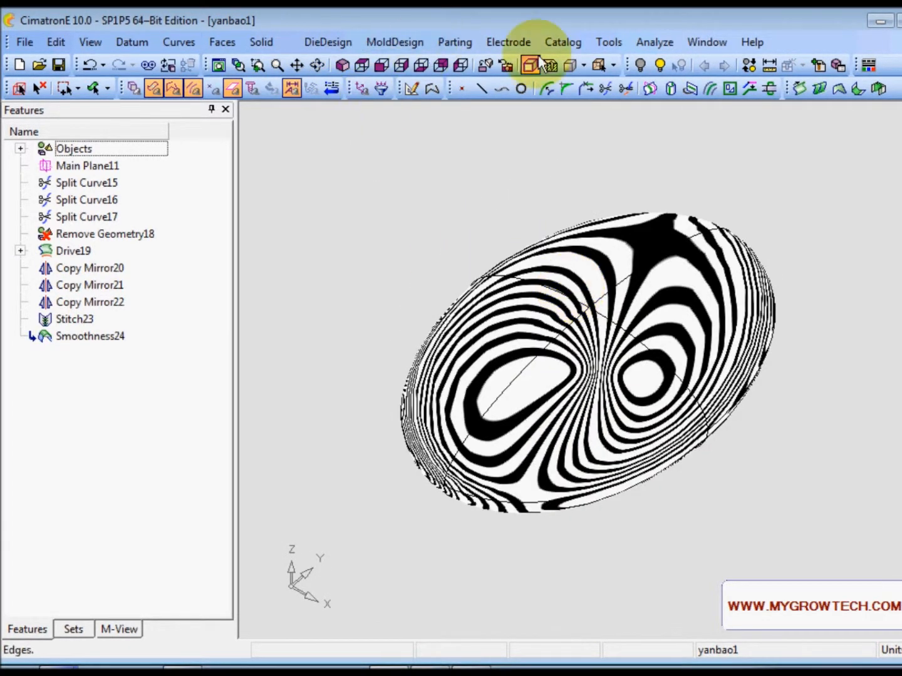
Turn off zebra shading to return the smoothed ellipsoid to its plain shaded display.
click(656, 42)
mouse_move(723, 124)
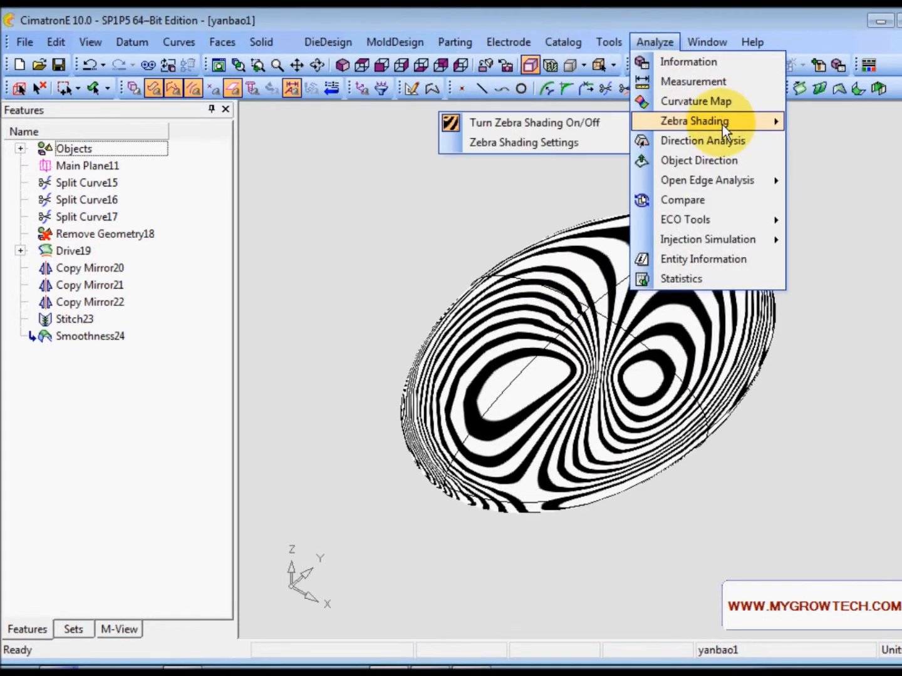
click(567, 122)
mouse_move(608, 423)
ctrl+mouse_down()
mouse_move(533, 410)
mouse_move(538, 307)
mouse_move(510, 382)
ctrl+mouse_up()
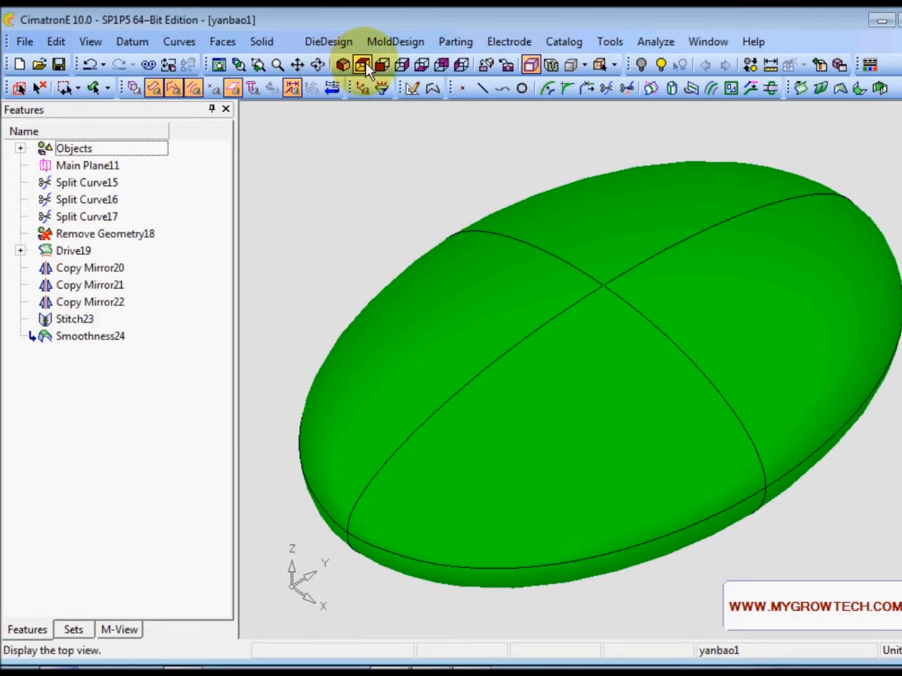
Start a linear array copy of the smoothed ellipsoid in the top view, keeping the default array directions.
click(363, 64)
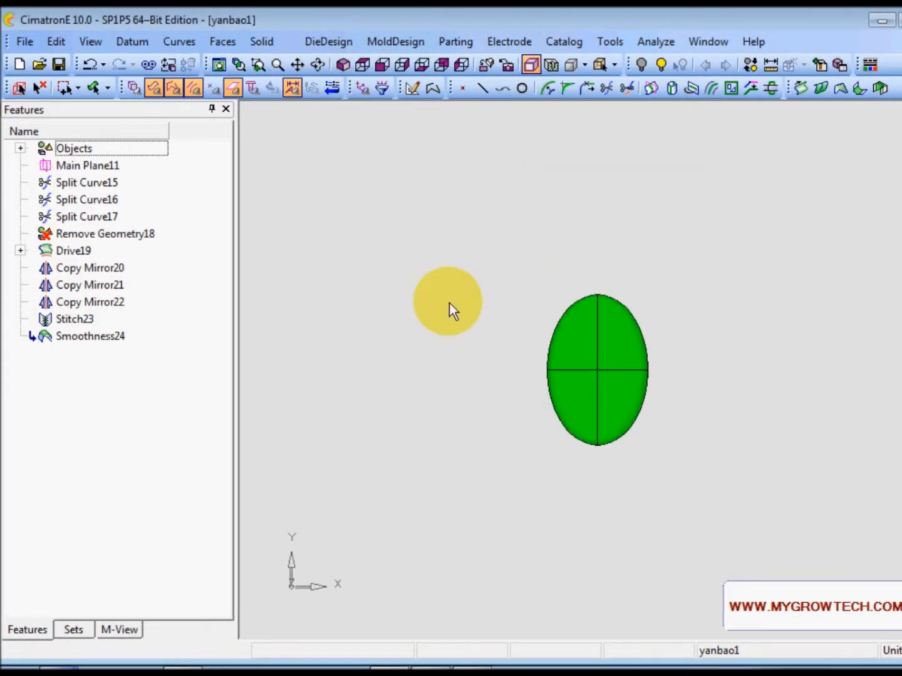
click(57, 42)
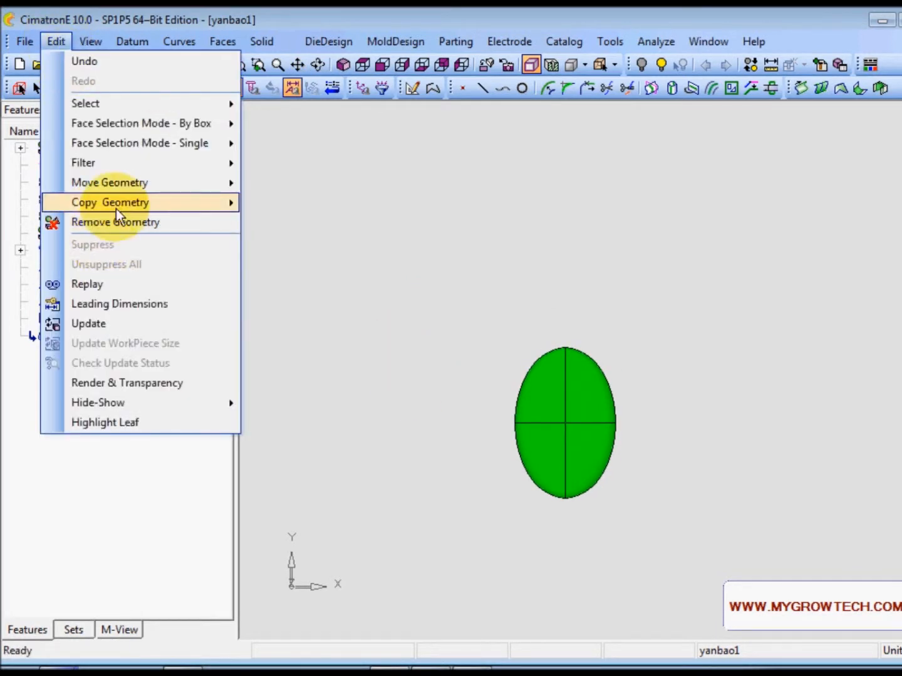
mouse_move(117, 205)
click(285, 222)
click(574, 385)
middle_click(668, 308)
middle_click(629, 282)
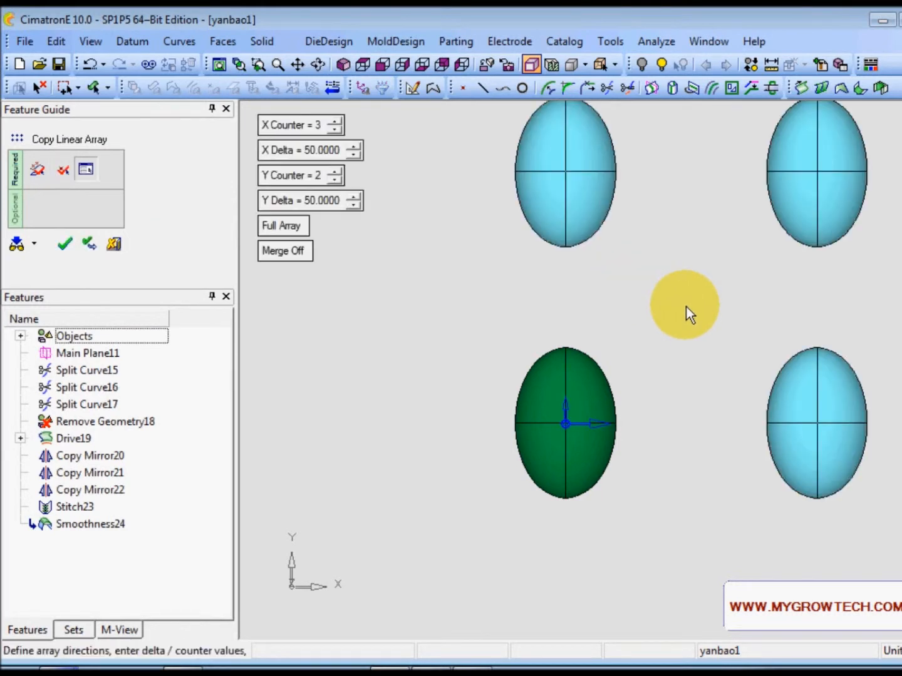
ctrl+right_drag(685, 306, 633, 495)
ctrl+middle_drag(655, 339, 534, 393)
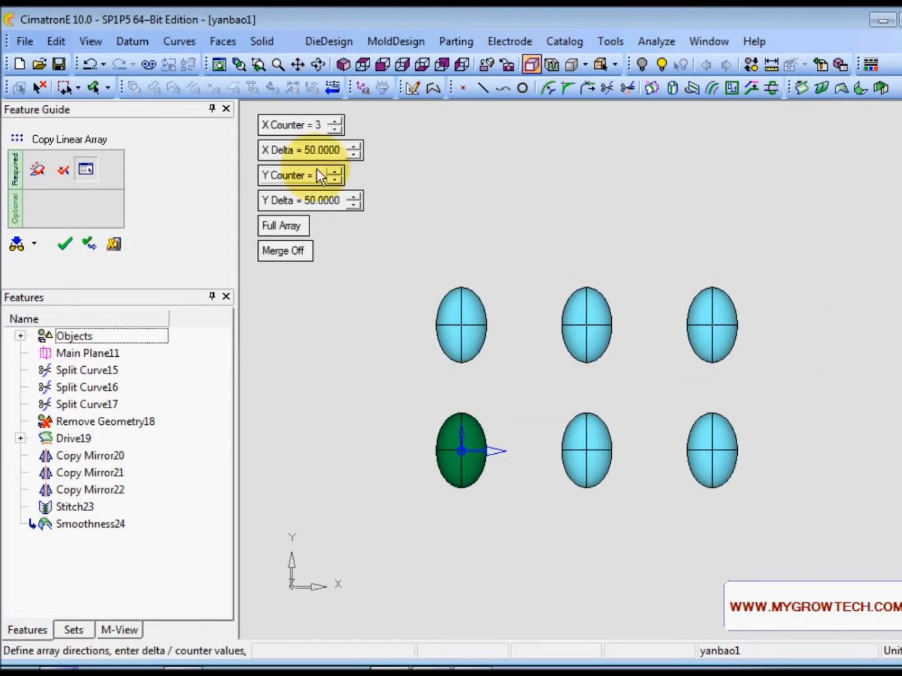
Set the linear array to an X Counter of 1 and a Y Counter of 4.
click(336, 131)
click(335, 131)
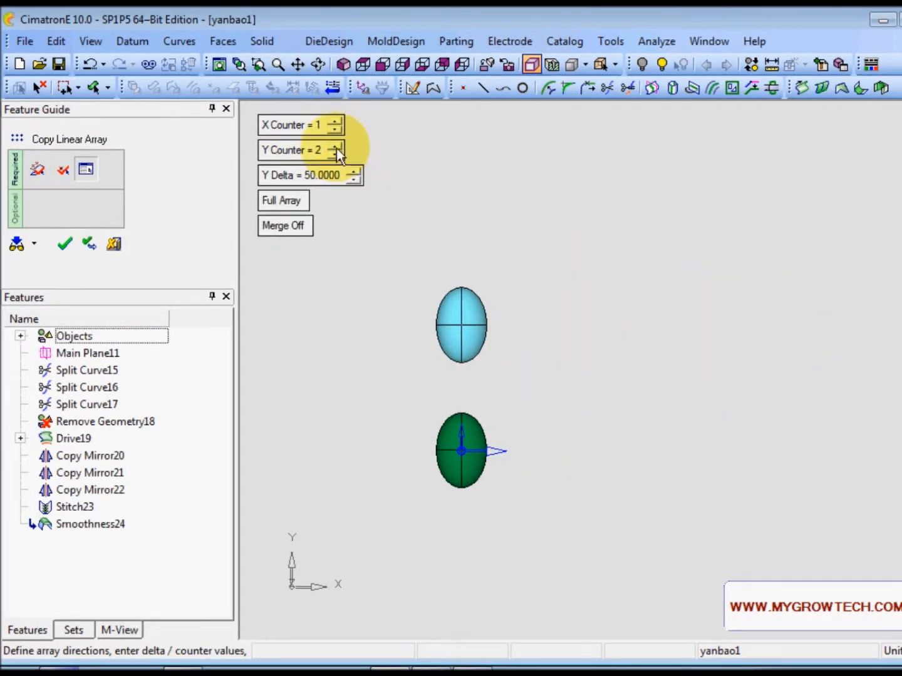
click(338, 144)
click(339, 144)
ctrl+right_drag(588, 251, 575, 375)
ctrl+middle_drag(537, 305, 530, 326)
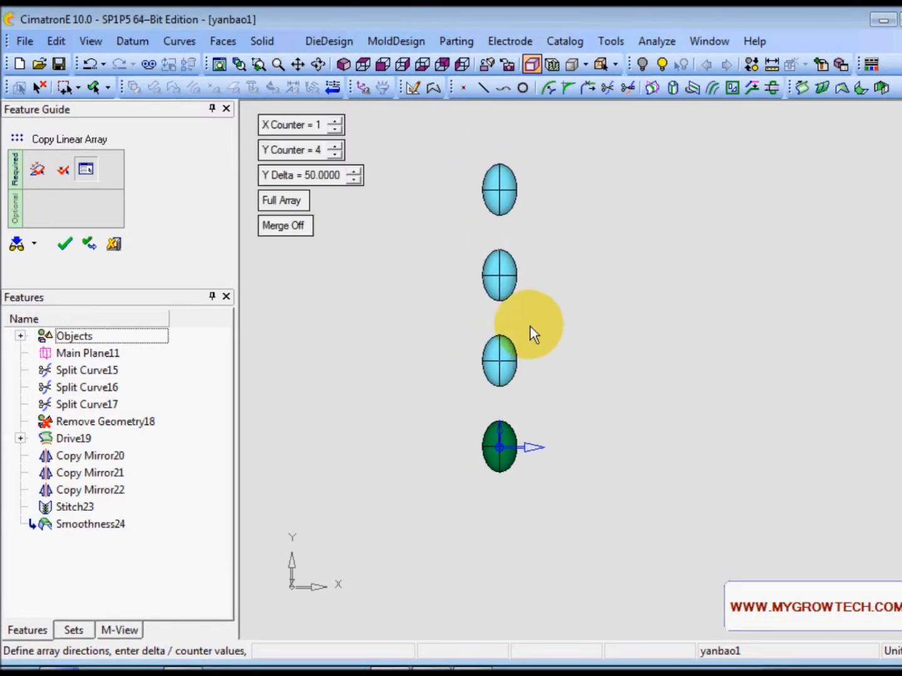
Try a Y Delta of 30, settle on 20 so the copies overlap, and apply the linear array.
click(330, 176)
text(30)
key(Return)
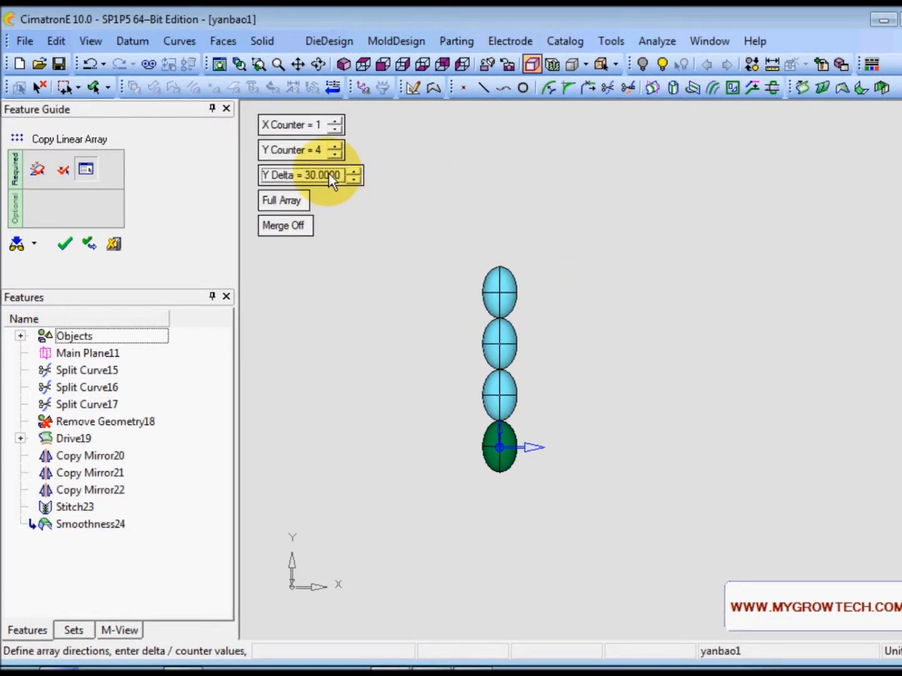
text(20)
key(Return)
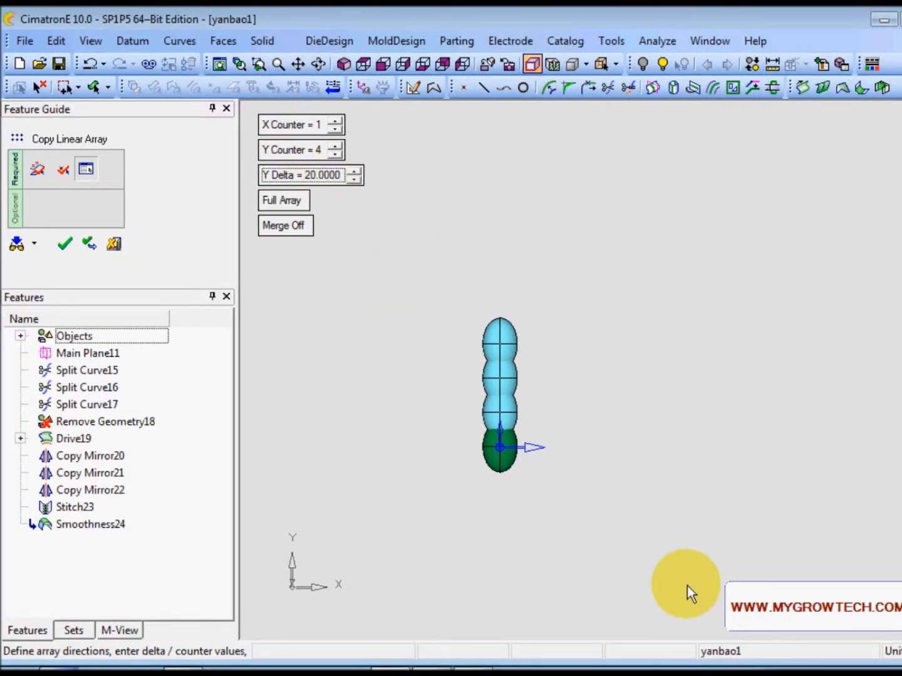
ctrl+right_drag(647, 550, 605, 312)
ctrl+middle_drag(501, 404, 779, 351)
middle_click(446, 291)
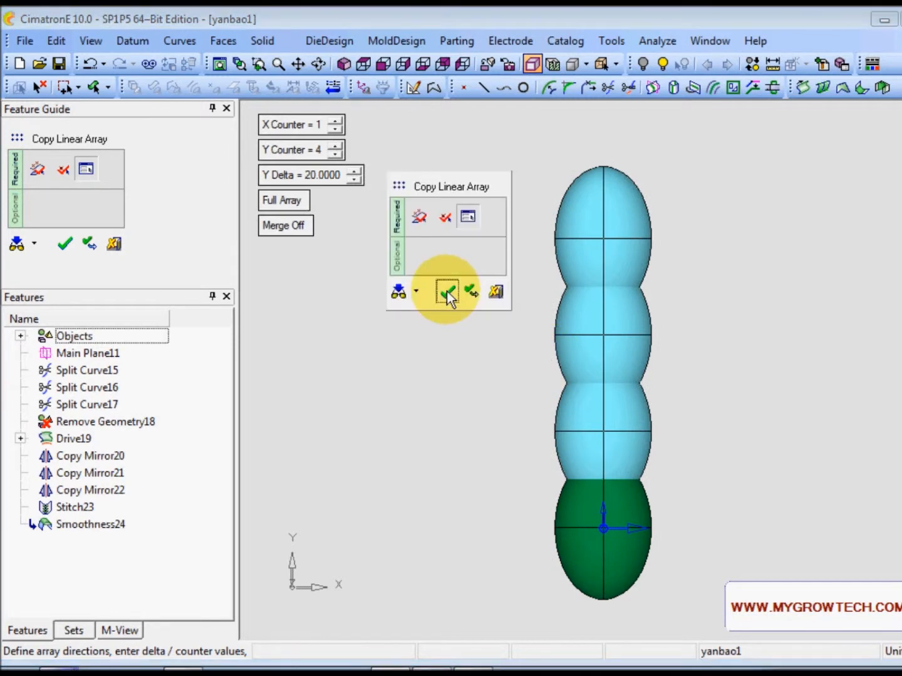
click(446, 291)
Start a uniform Scale with objects chosen By Pick, and select the second ellipsoid from the chain's lower end.
ctrl+right_drag(481, 449, 510, 475)
ctrl+middle_drag(510, 474, 417, 419)
ctrl+right_drag(412, 403, 382, 416)
click(53, 40)
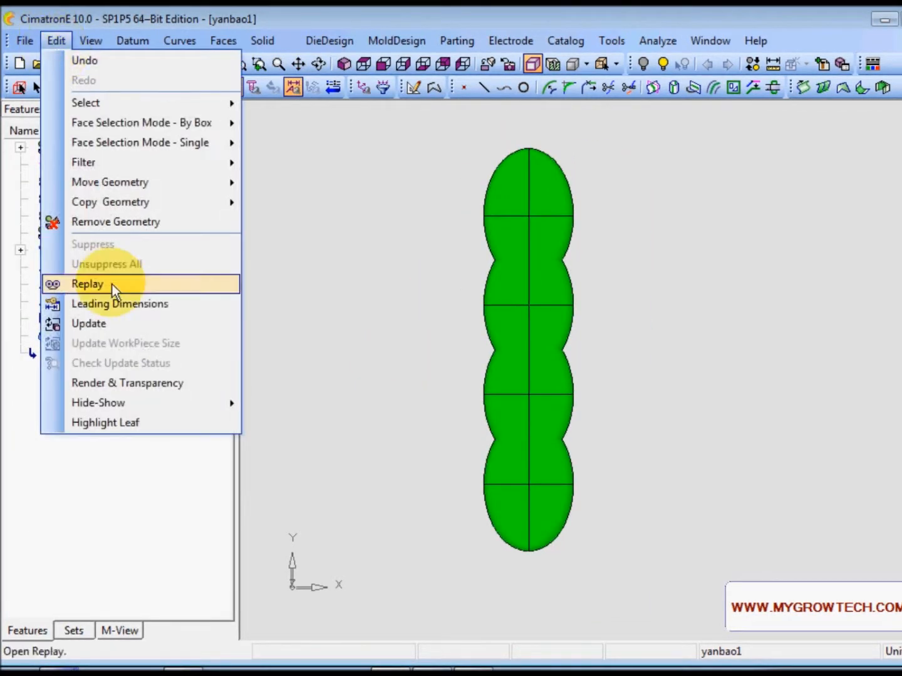
click(273, 42)
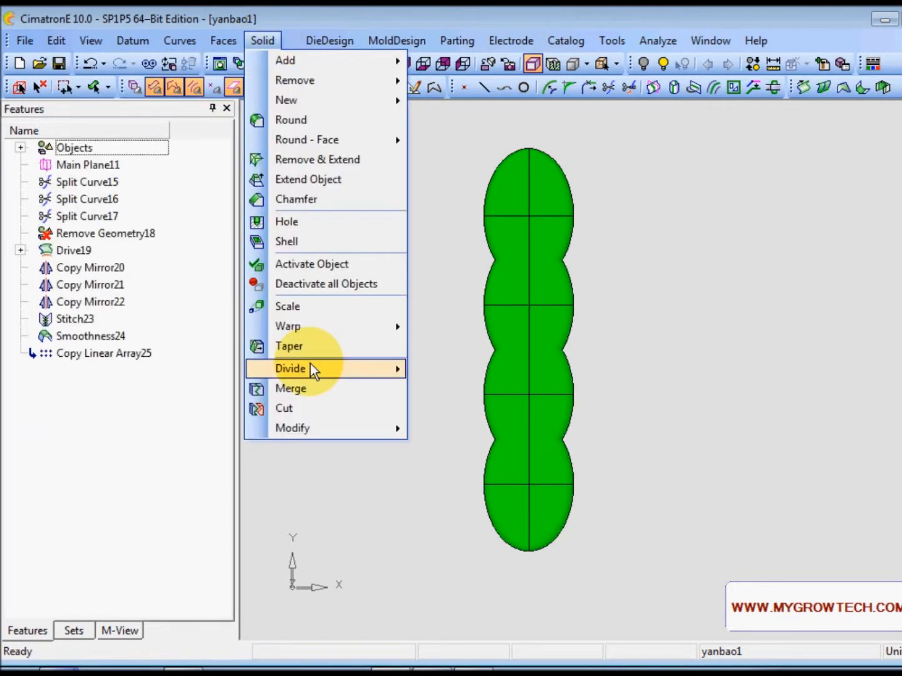
click(307, 305)
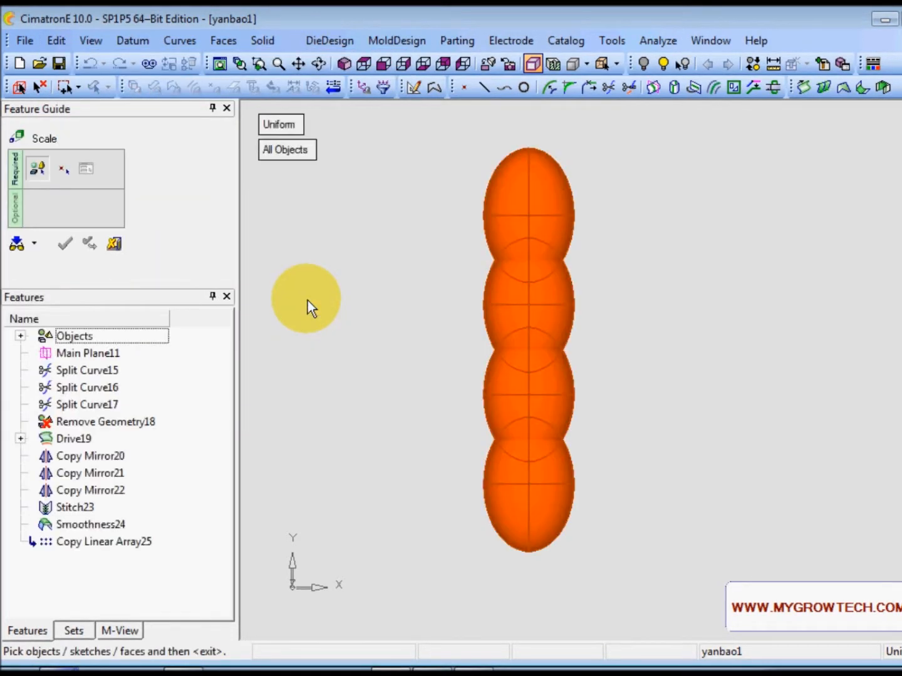
click(298, 152)
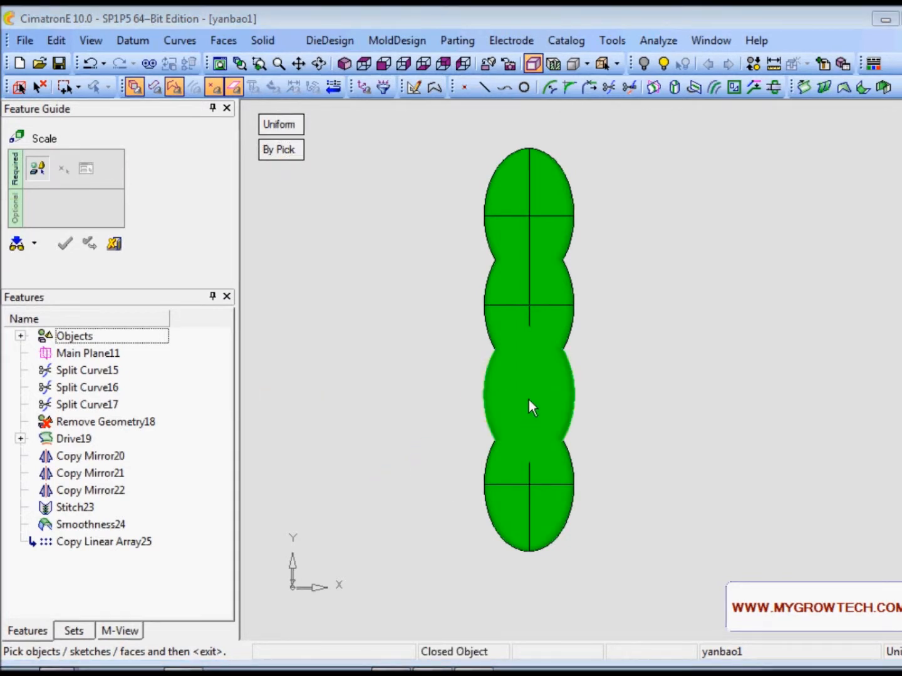
click(555, 417)
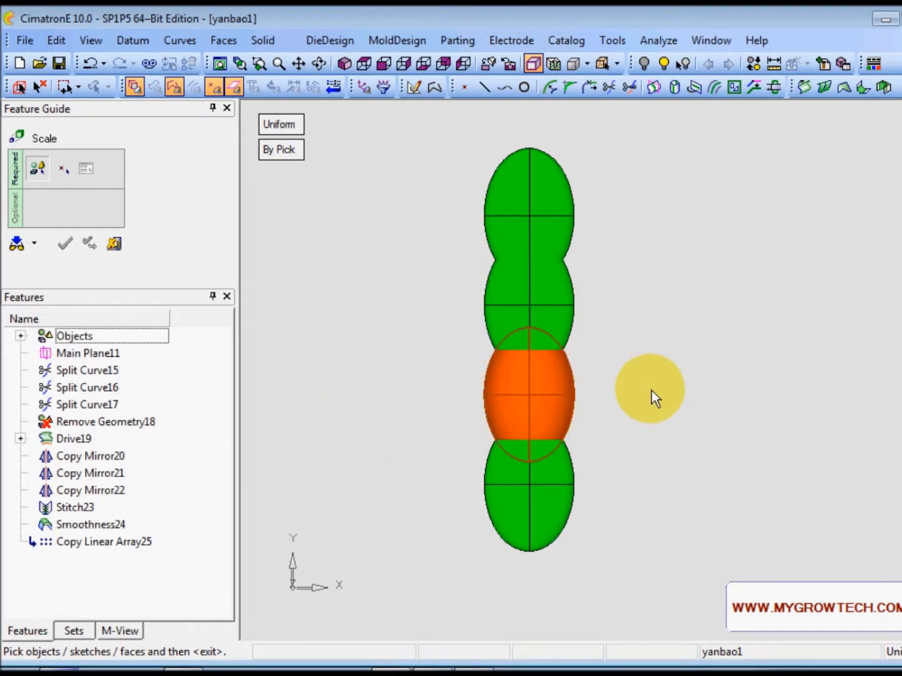
middle_click(652, 394)
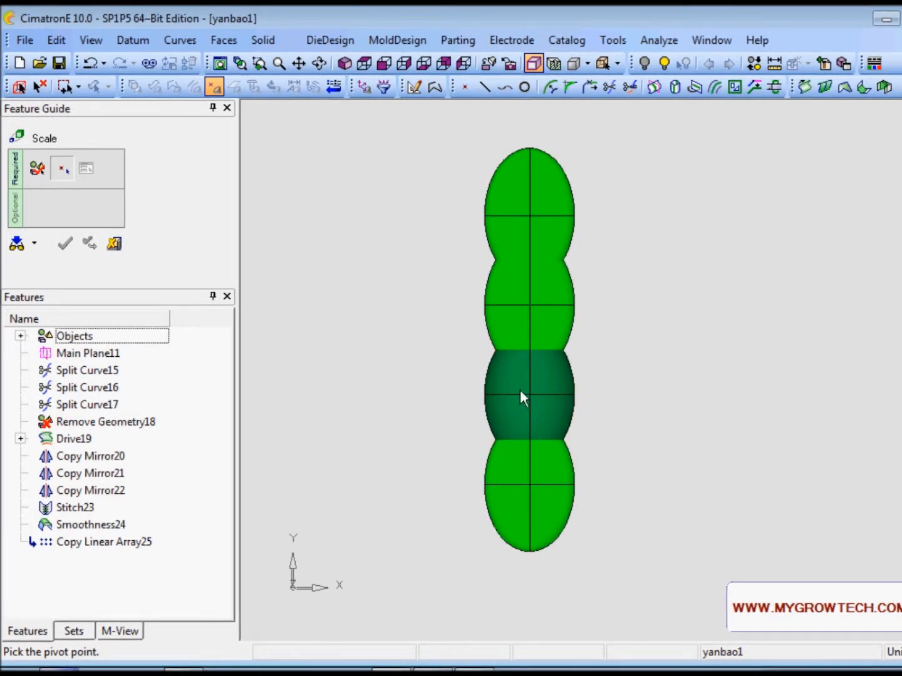
Switch to wireframe display and set the scale's pivot point at the second ellipsoid's tip inside the first ellipsoid.
ctrl+right_drag(633, 380, 647, 324)
ctrl+middle_drag(515, 458, 520, 359)
ctrl+drag(522, 357, 544, 276)
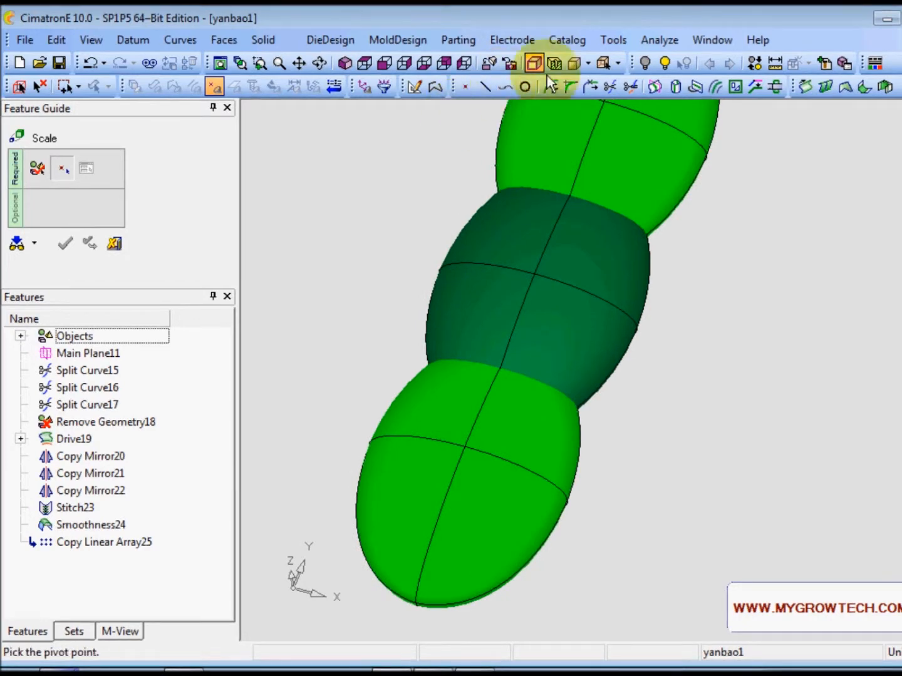
click(583, 66)
click(576, 94)
mouse_move(489, 420)
ctrl+mouse_down()
mouse_move(534, 363)
mouse_move(520, 350)
mouse_move(505, 412)
ctrl+mouse_up()
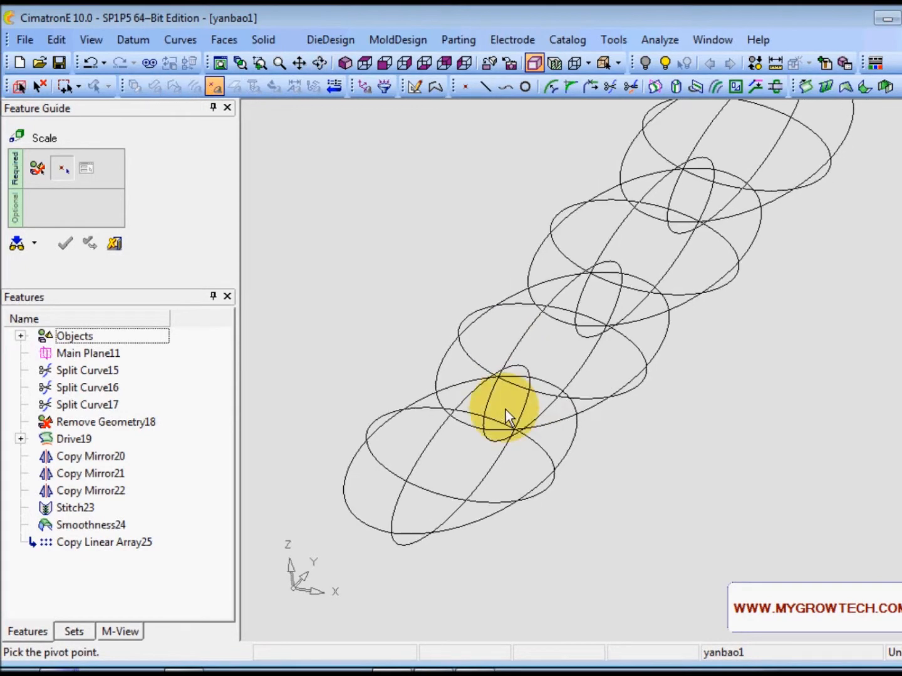
click(483, 429)
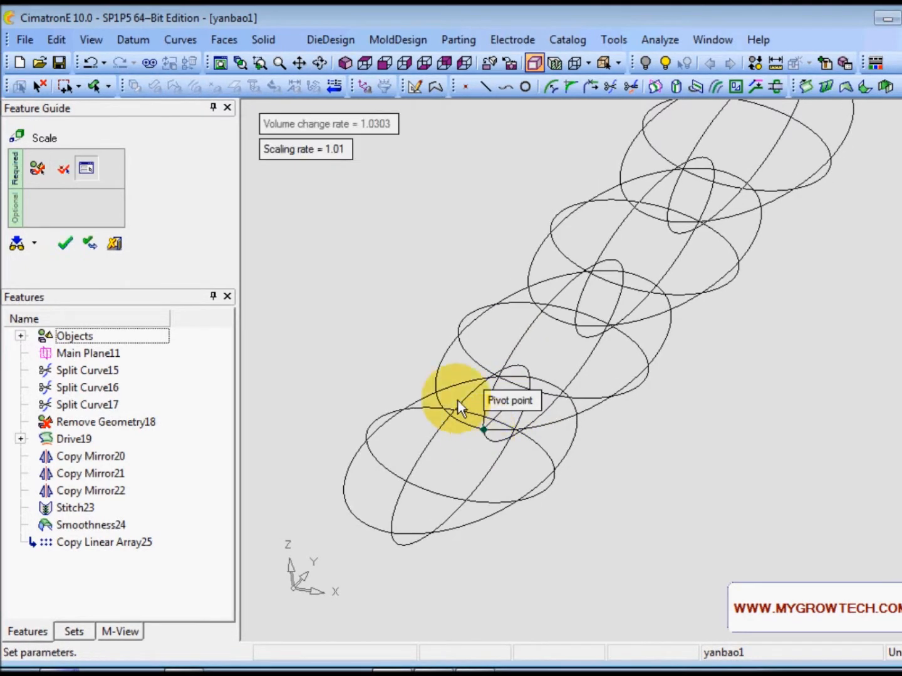
Set the scaling rate to 5 and check the enlarged ellipsoid's preview.
click(318, 151)
text(5)
key(Return)
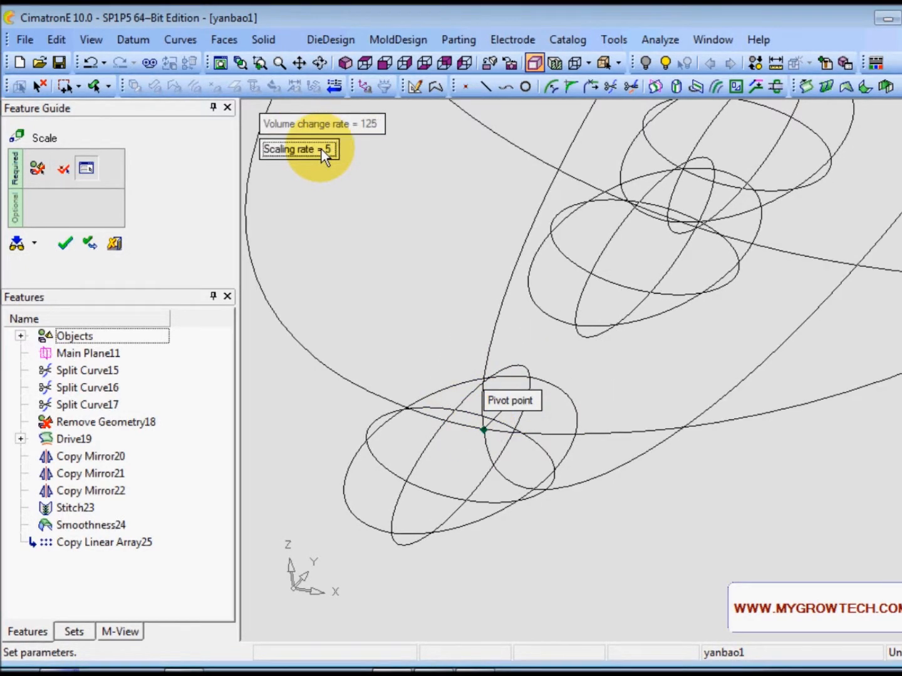
ctrl+right_drag(600, 316, 589, 226)
ctrl+drag(589, 245, 650, 316)
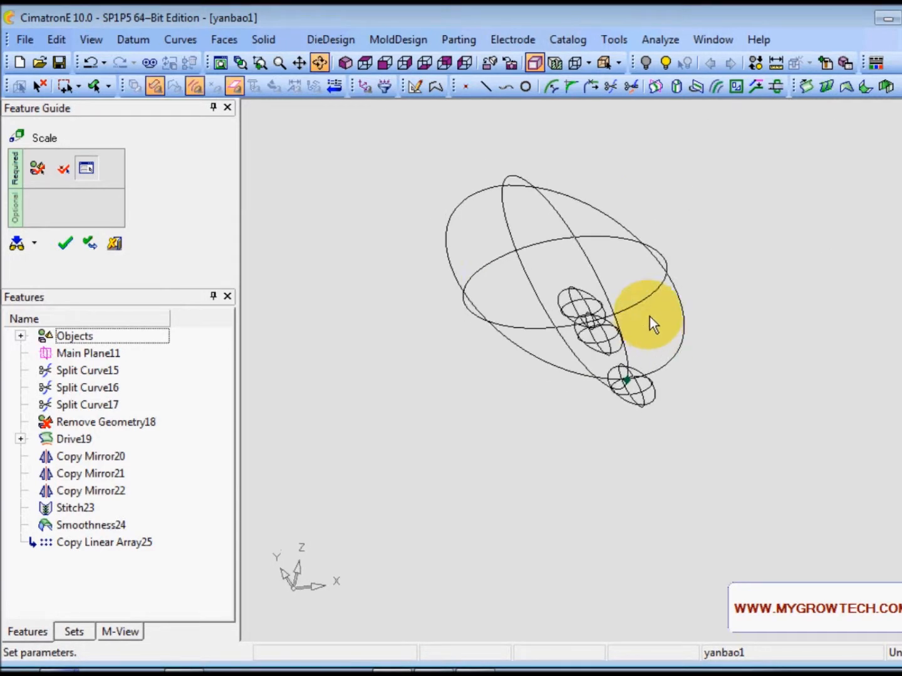
Restore the shaded display with edges and apply the scaling to the second ellipsoid.
click(589, 63)
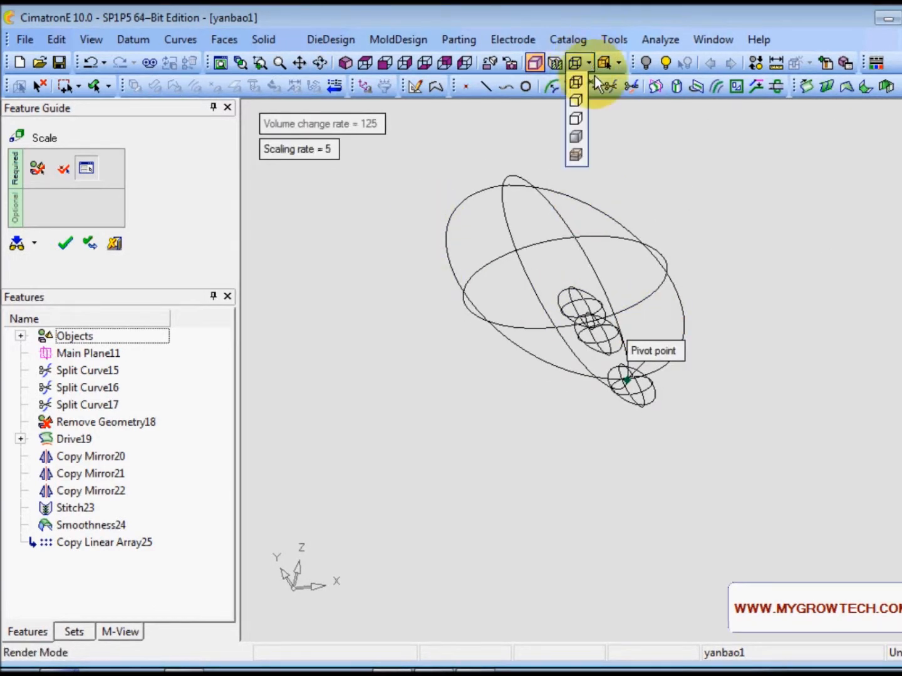
click(577, 154)
right_click(697, 208)
click(698, 208)
ctrl+drag(726, 218, 709, 297)
ctrl+middle_drag(665, 342, 592, 447)
ctrl+drag(485, 369, 556, 364)
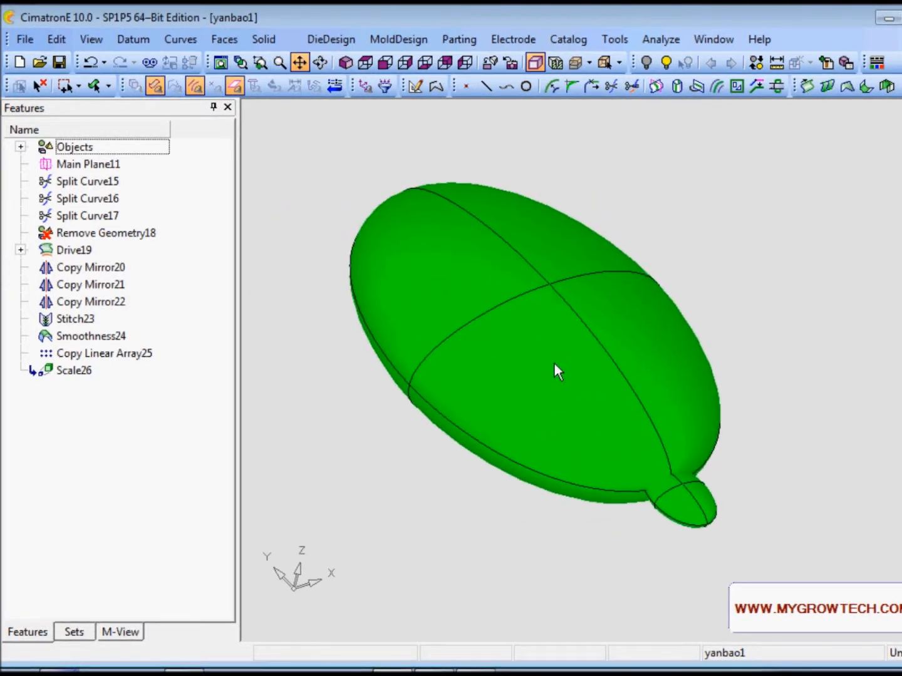
ctrl+middle_drag(555, 363, 554, 362)
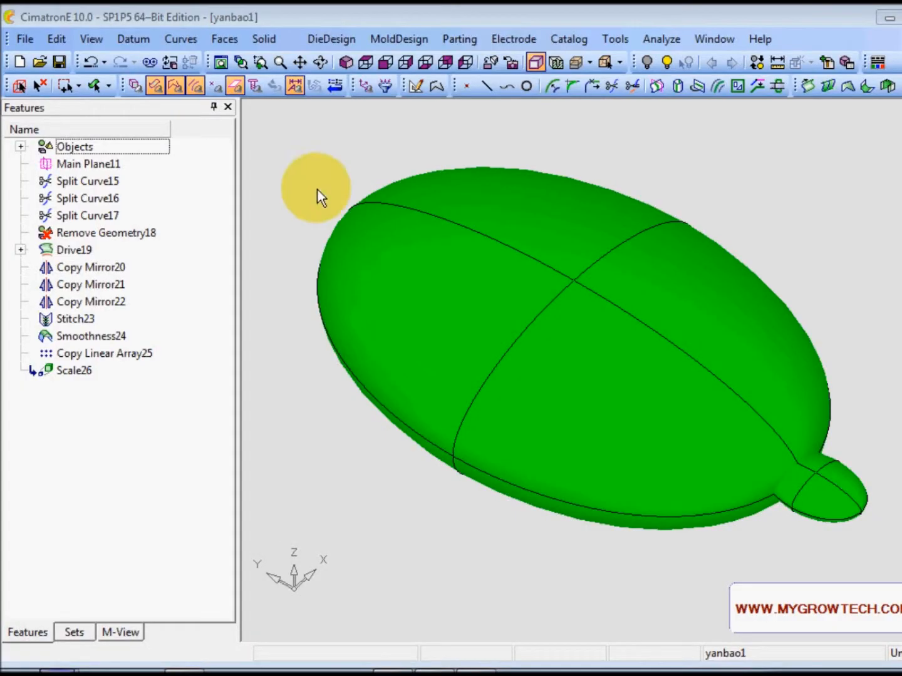
Start a radial move of the large ellipsoid.
ctrl+right_drag(413, 242, 510, 212)
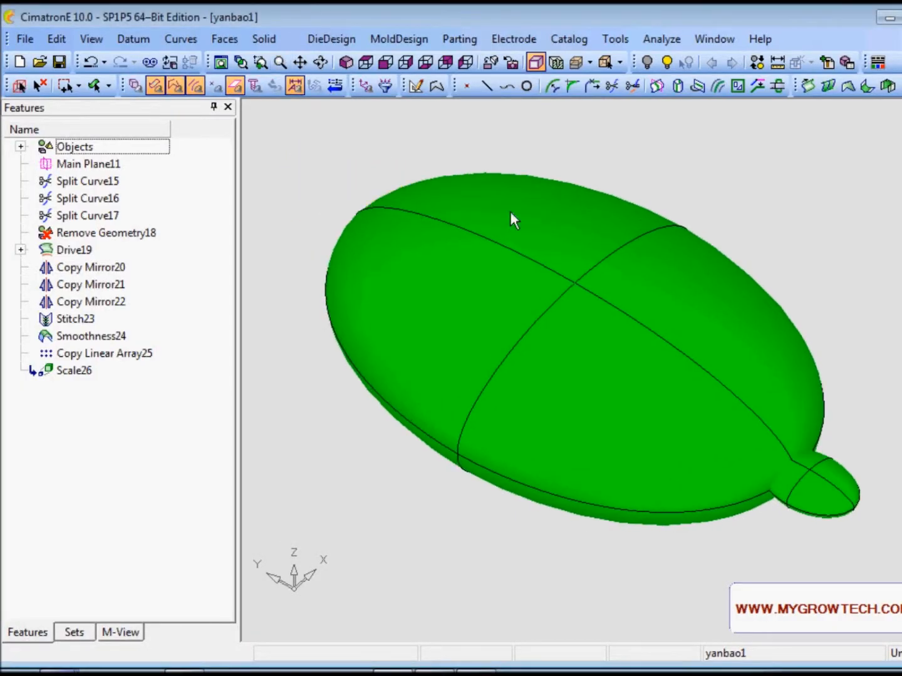
click(57, 39)
mouse_move(119, 180)
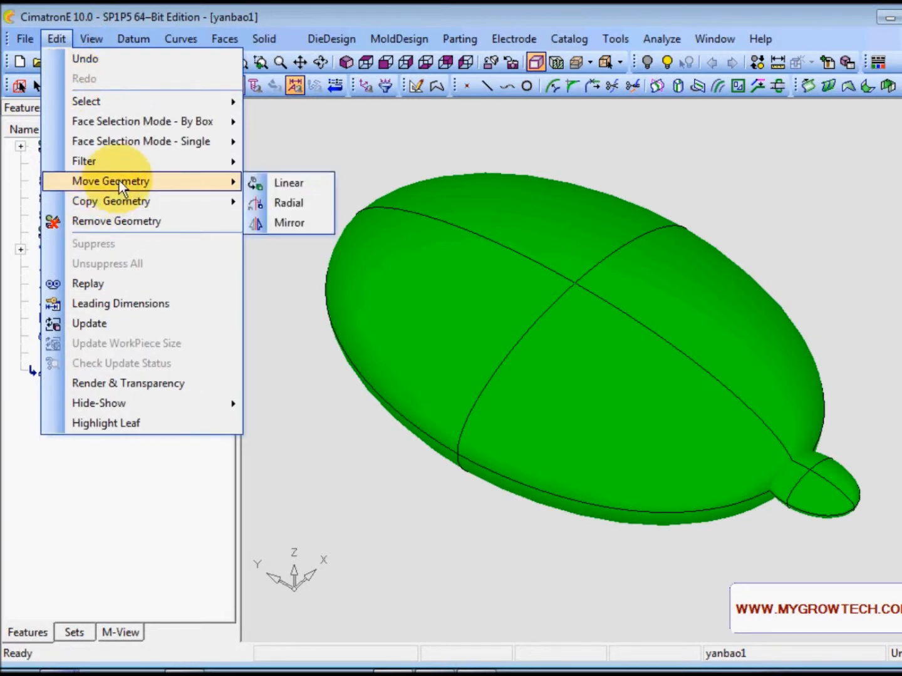
click(300, 203)
click(556, 254)
middle_click(793, 195)
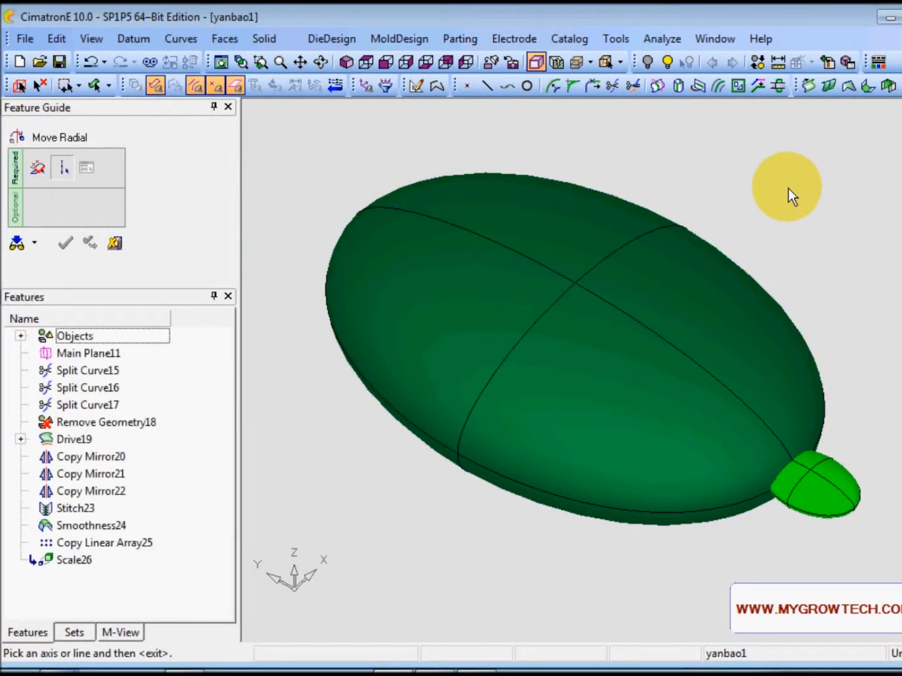
Restrict picking to points and define the rotation axis through the large ellipsoid's upper and lower seam intersections.
click(158, 82)
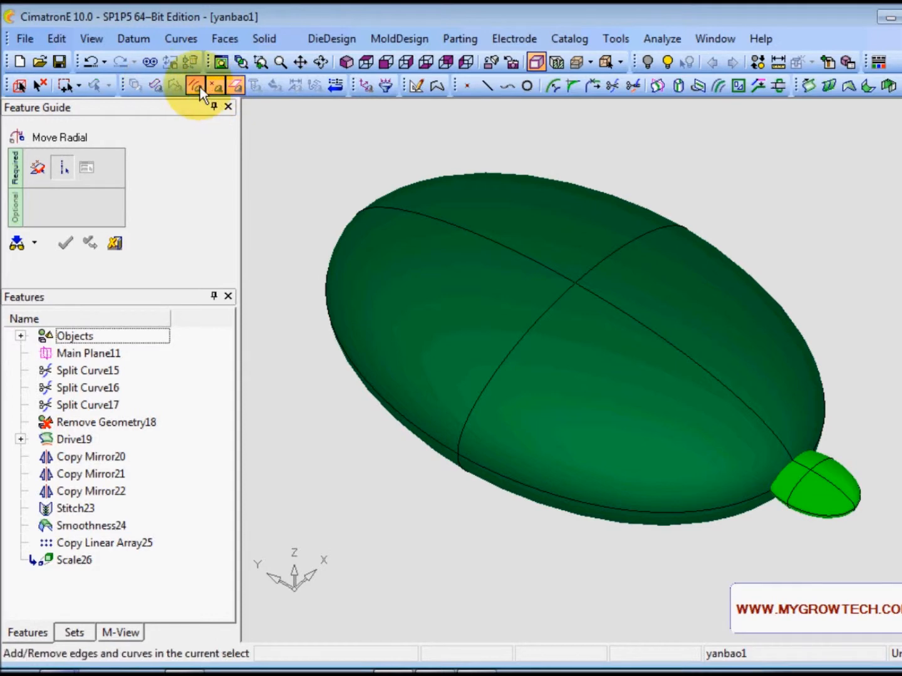
click(199, 86)
click(232, 86)
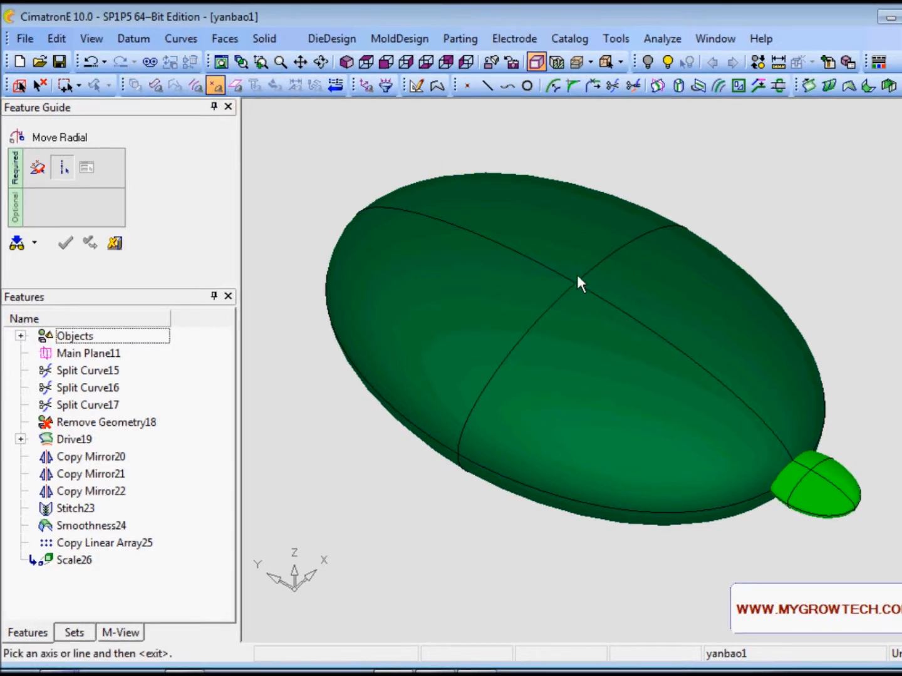
scroll(624, 358, up, 3)
click(537, 201)
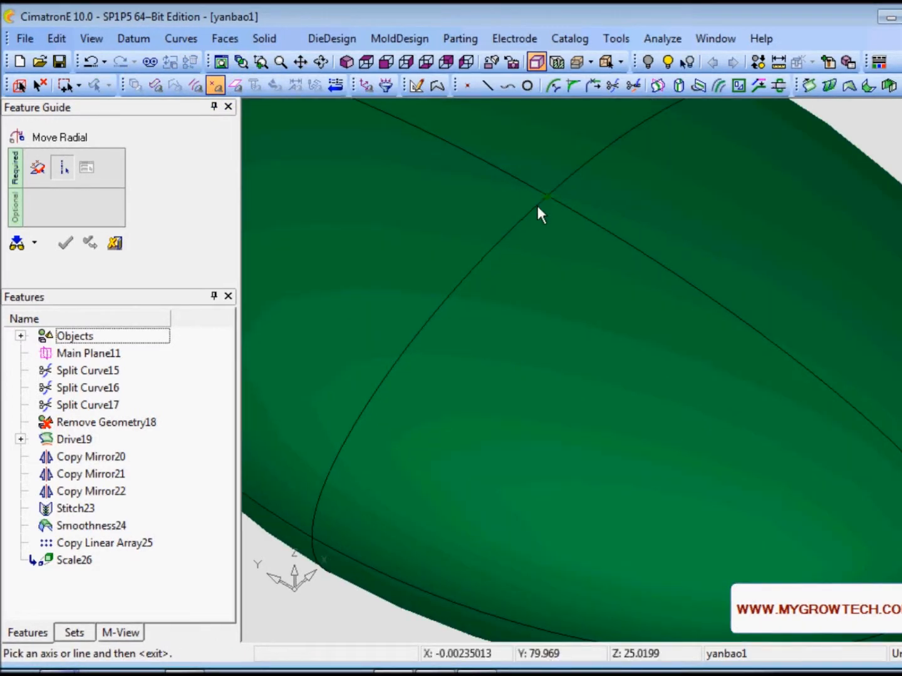
scroll(608, 378, down, 3)
mouse_move(612, 476)
ctrl+mouse_down()
mouse_move(572, 320)
mouse_move(579, 279)
mouse_move(614, 474)
ctrl+mouse_up()
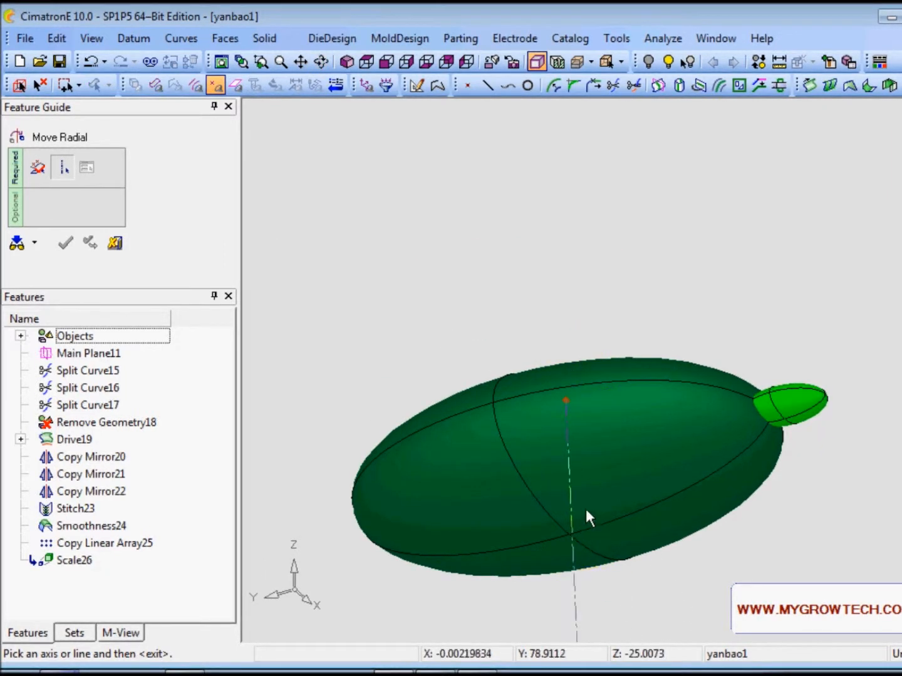
click(578, 603)
ctrl+drag(622, 459, 605, 559)
ctrl+drag(531, 481, 633, 566)
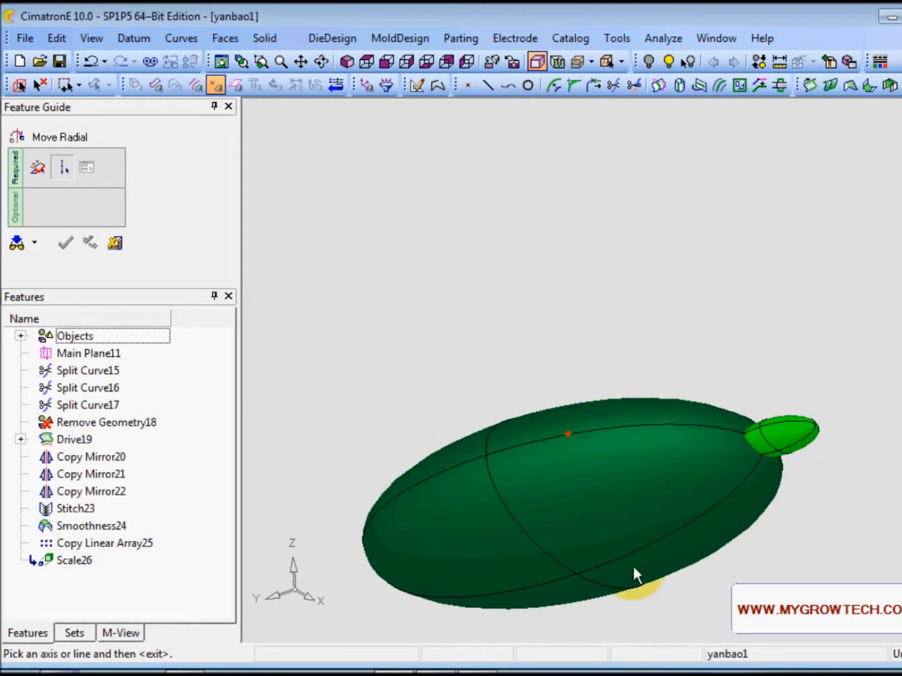
click(578, 575)
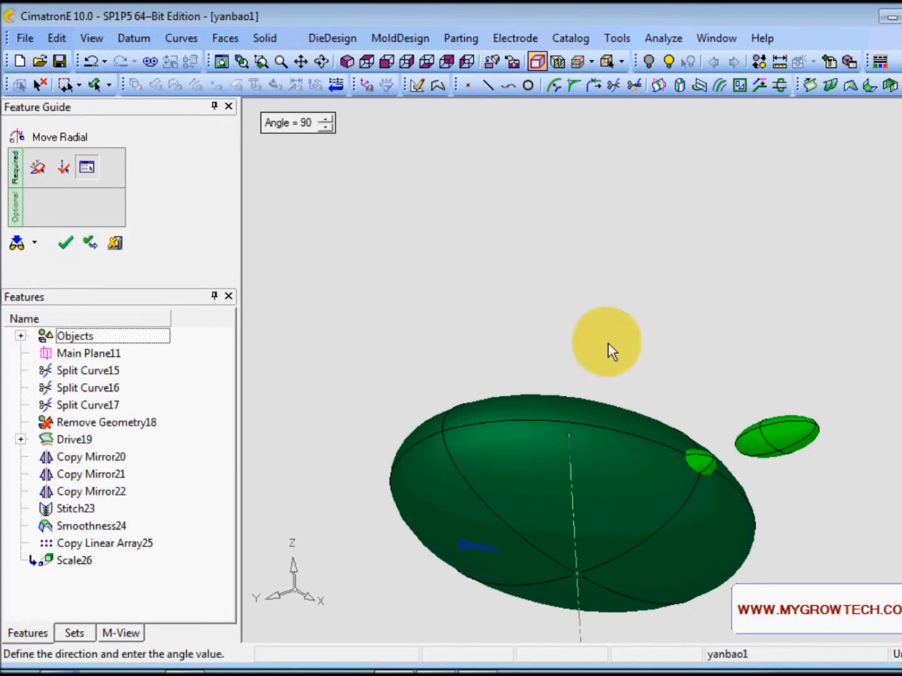
Check the 90° rotation of the large ellipsoid from above, and apply it with the radial move kept active.
click(363, 60)
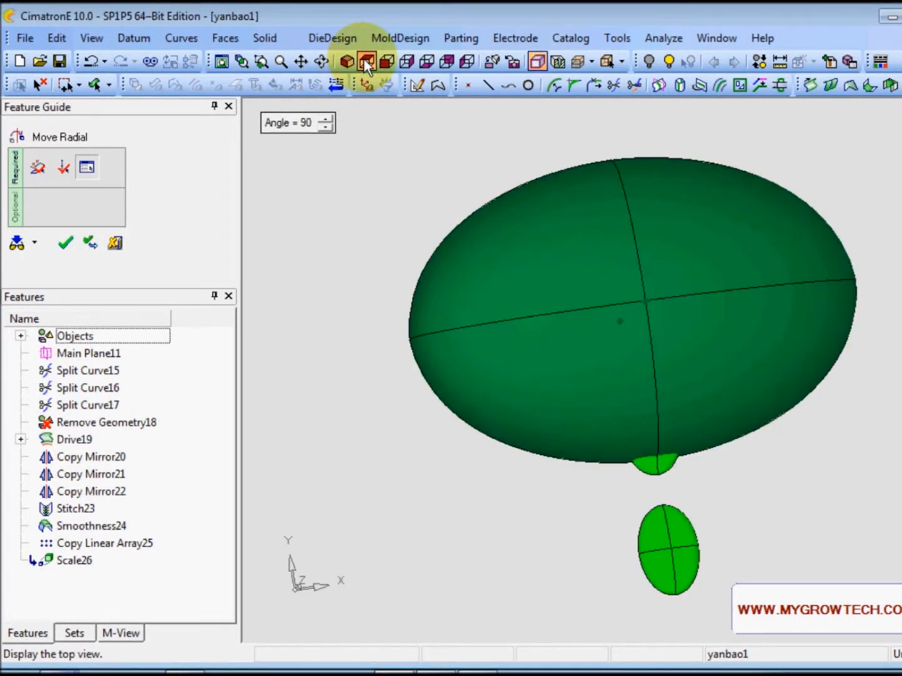
ctrl+right_drag(443, 195, 472, 338)
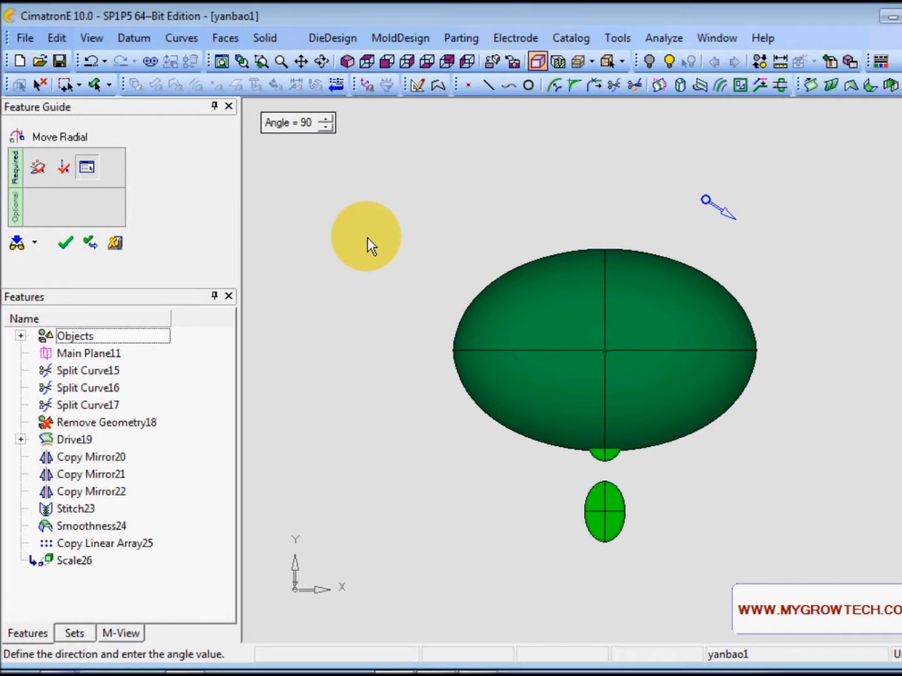
ctrl+drag(744, 344, 710, 386)
click(90, 245)
Select the large ellipsoid for another radial move and display the datums to make the UCS axes available.
click(614, 359)
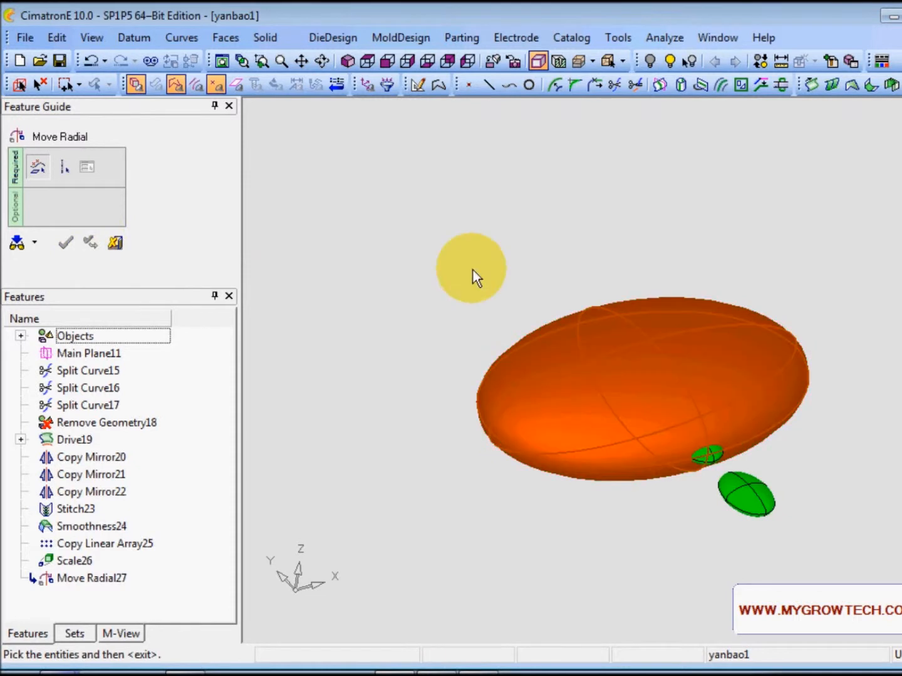
middle_click(428, 242)
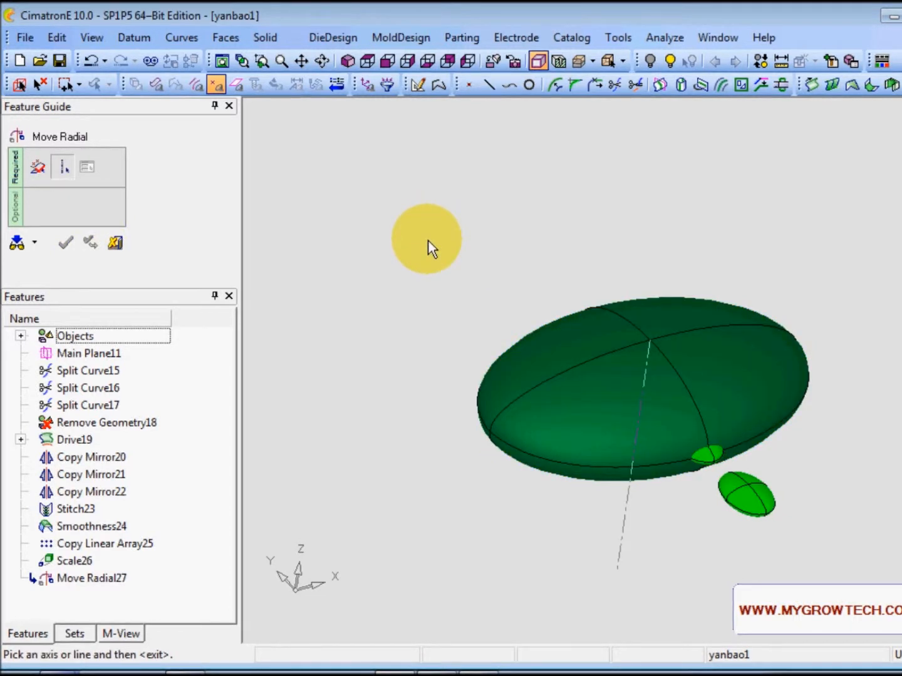
ctrl+drag(577, 219, 467, 184)
right_click(468, 182)
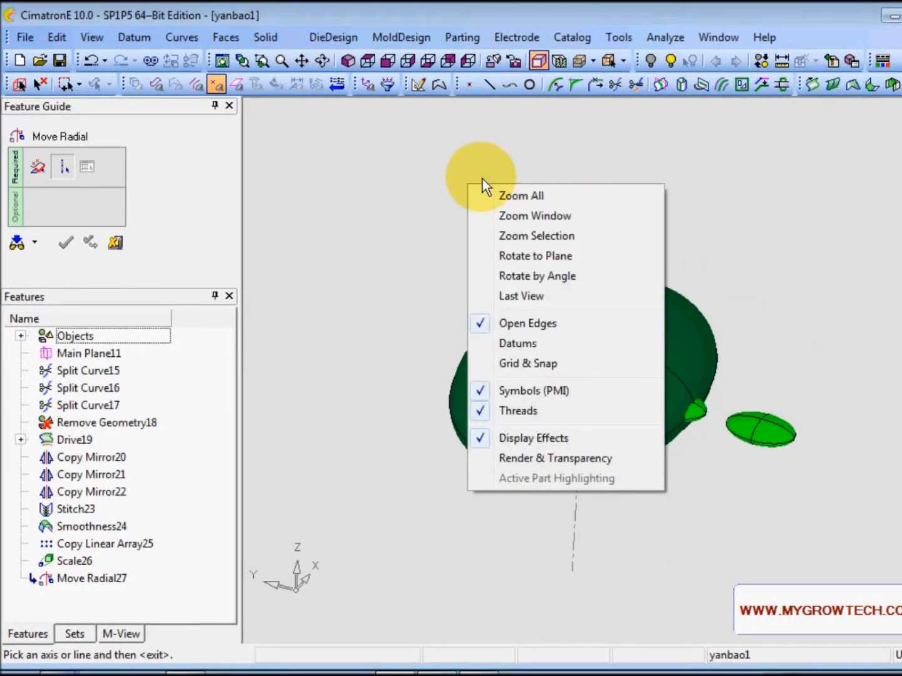
click(520, 343)
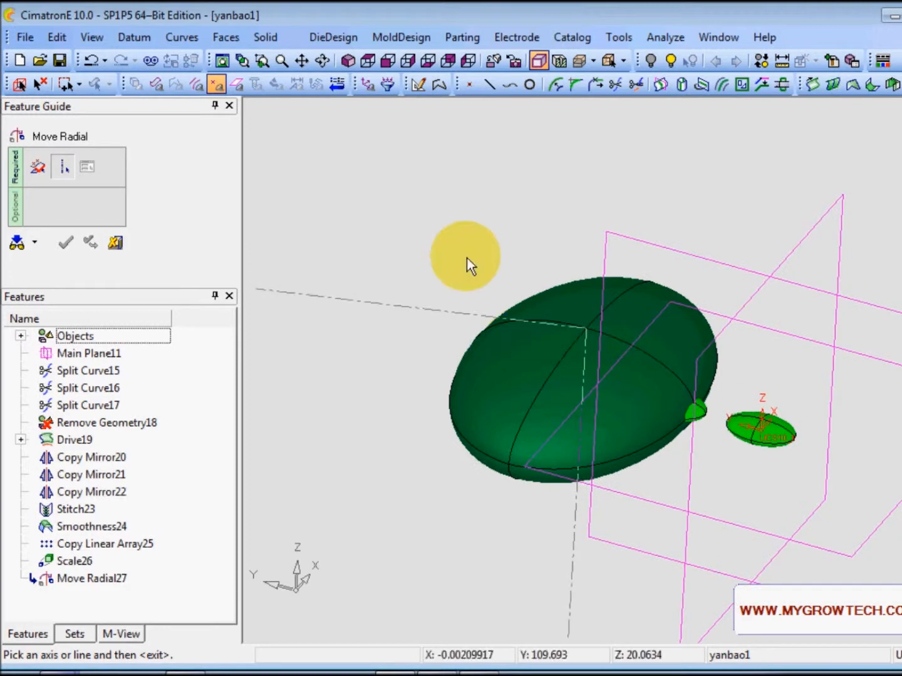
Rotate the large ellipsoid about the Y axis of the UCS and finish the radial move.
click(743, 424)
ctrl+drag(740, 282, 671, 192)
right_click(671, 192)
click(671, 193)
mouse_move(667, 245)
ctrl+mouse_down()
mouse_move(672, 193)
mouse_move(660, 268)
mouse_move(674, 256)
ctrl+mouse_up()
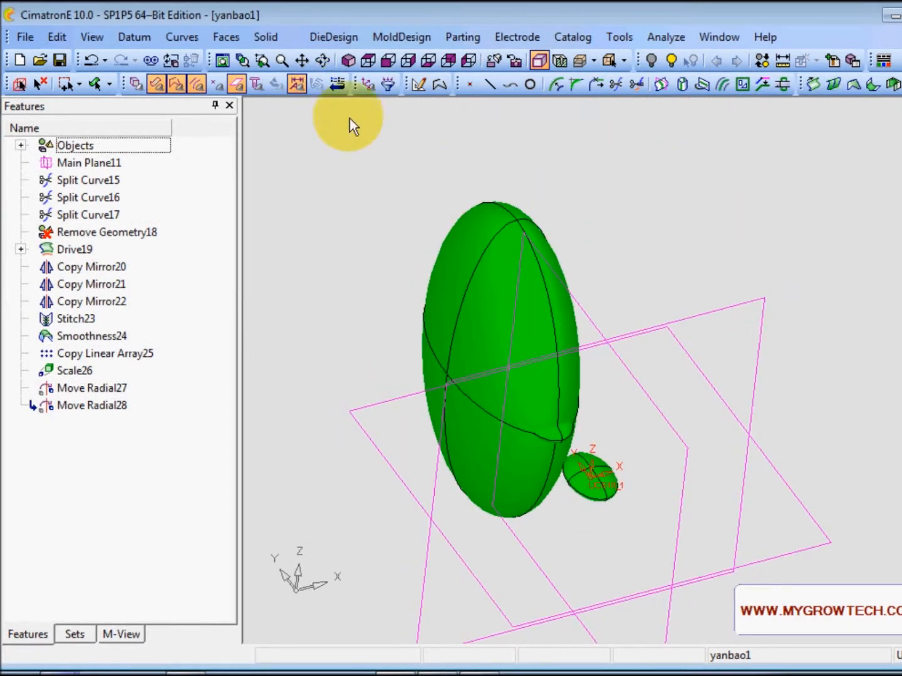
Check the rotated large ellipsoid from above and start a linear move of it.
click(368, 60)
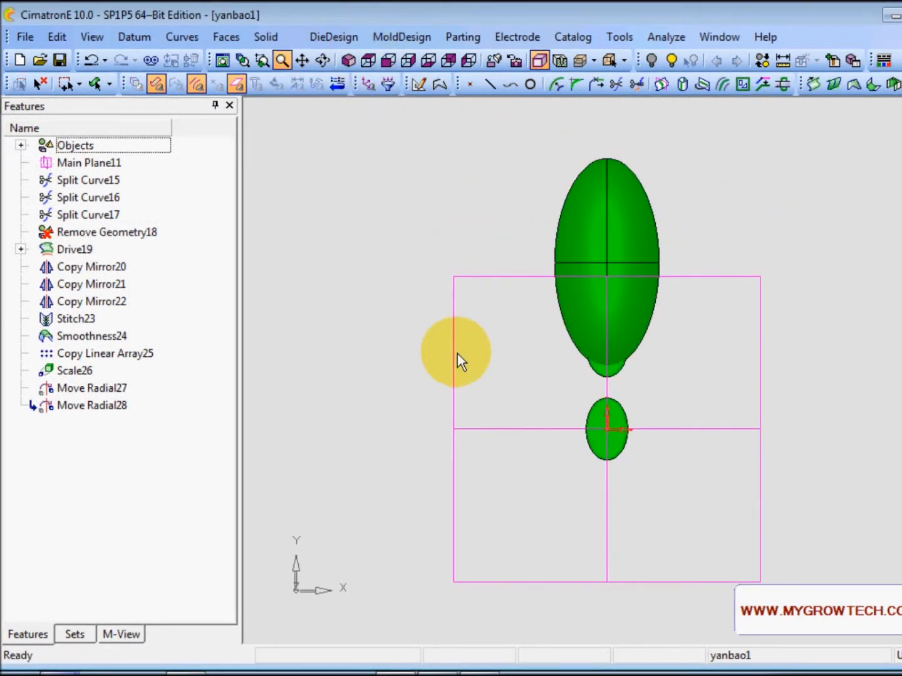
ctrl+drag(406, 284, 460, 257)
ctrl+middle_drag(460, 256, 367, 275)
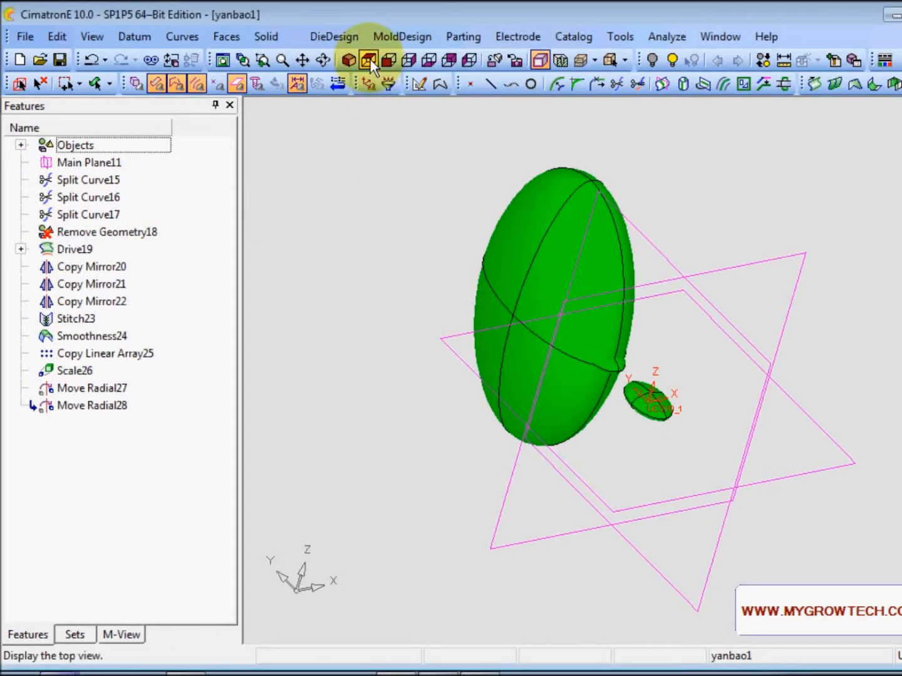
click(370, 59)
scroll(624, 499, up, 3)
ctrl+middle_drag(621, 477, 565, 494)
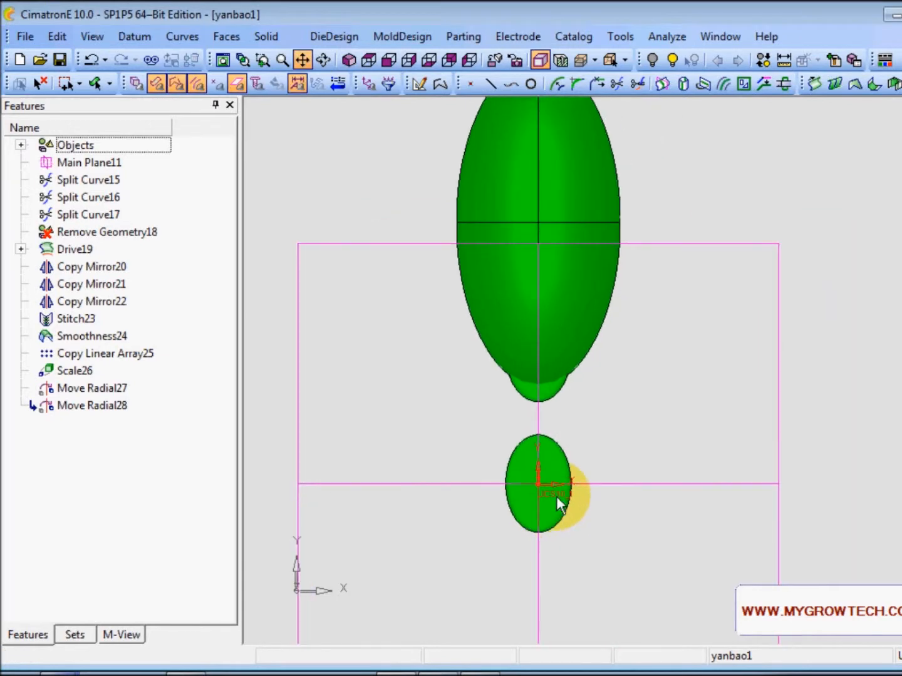
click(57, 36)
mouse_move(122, 184)
click(298, 186)
click(599, 189)
middle_click(717, 238)
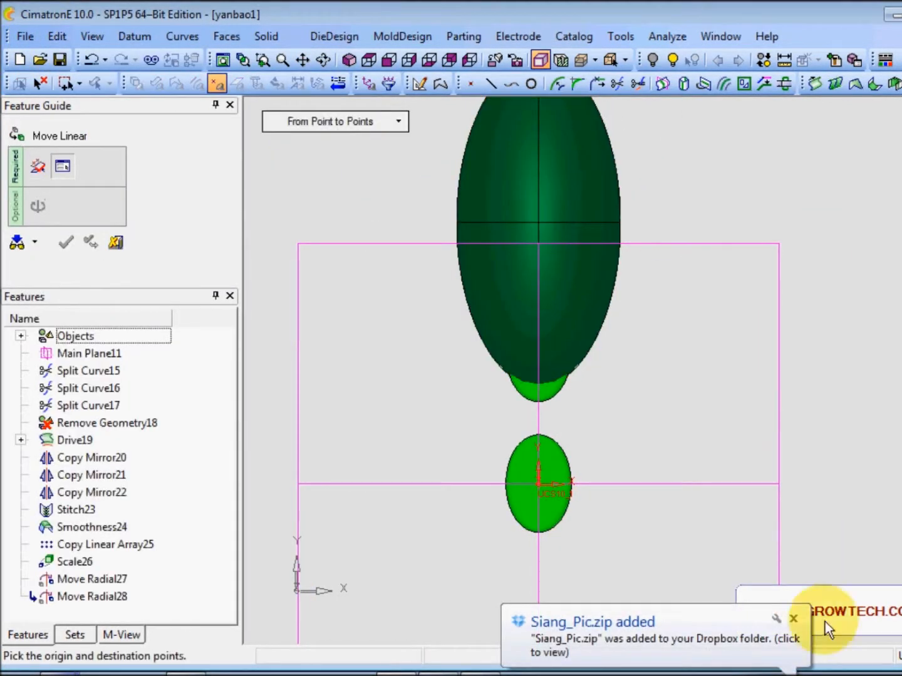
Dismiss the Dropbox notification and define the linear move by XYZ Delta.
click(793, 619)
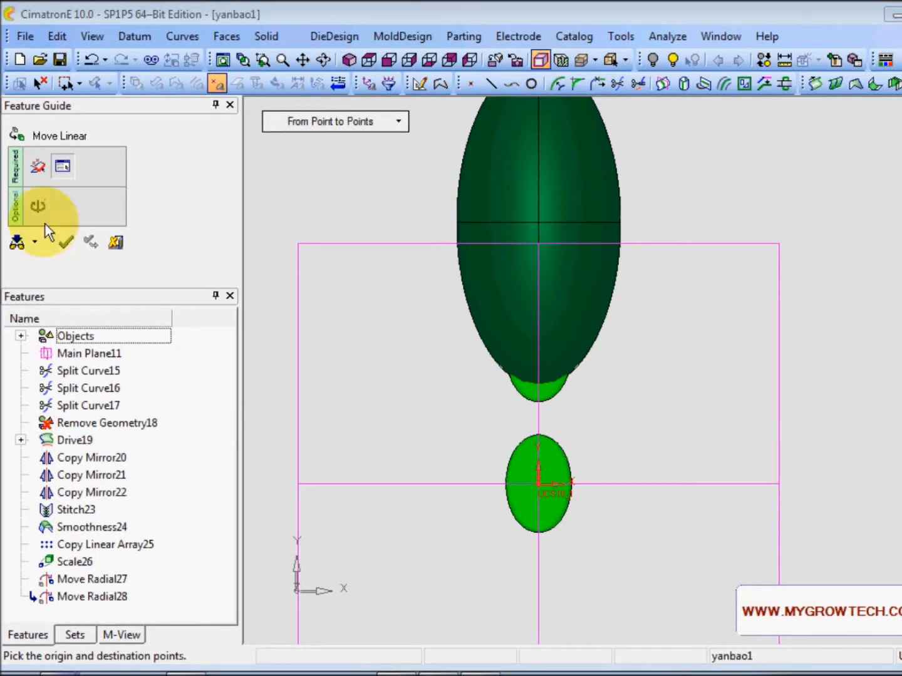
click(338, 122)
click(330, 160)
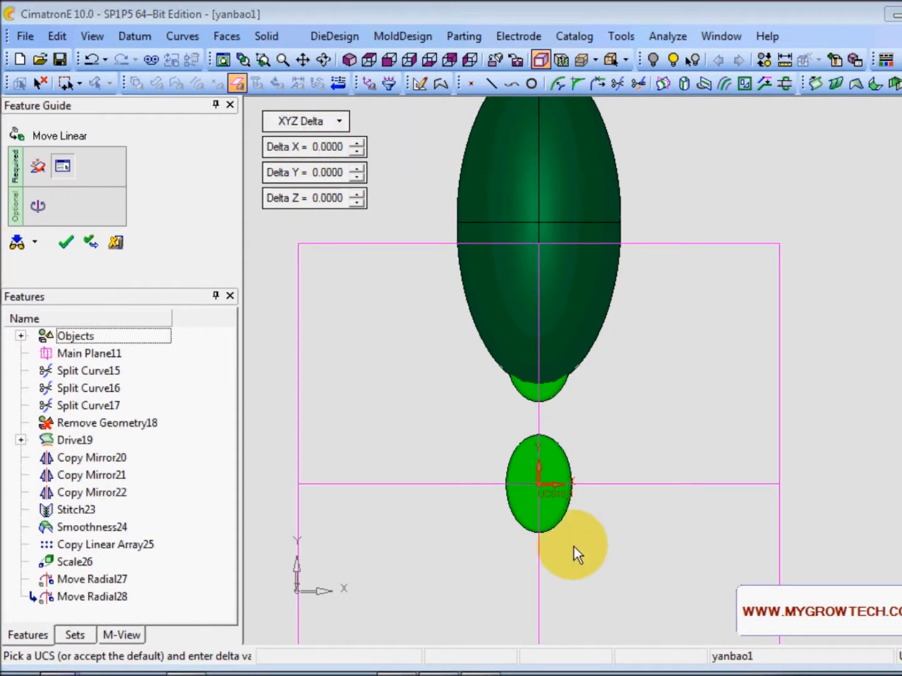
Set Delta Y of the large ellipsoid's linear move to -34 so that it overlaps the smaller ellipsoid.
ctrl+right_drag(573, 547, 631, 413)
ctrl+middle_drag(596, 460, 736, 294)
ctrl+right_drag(809, 362, 781, 338)
ctrl+middle_drag(781, 339, 722, 357)
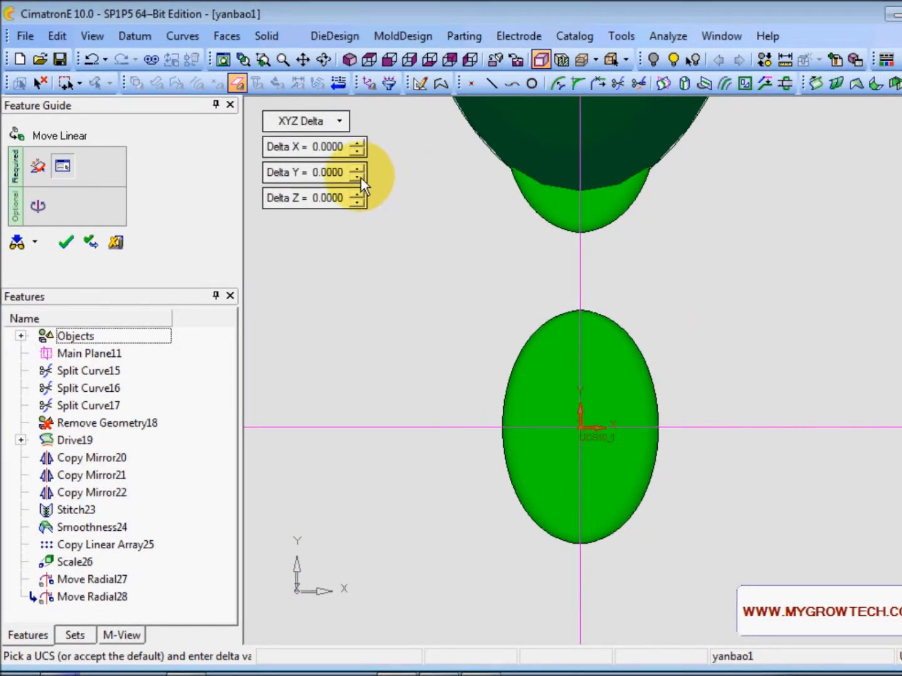
click(361, 178)
double_click(361, 178)
triple_click(362, 177)
triple_click(361, 177)
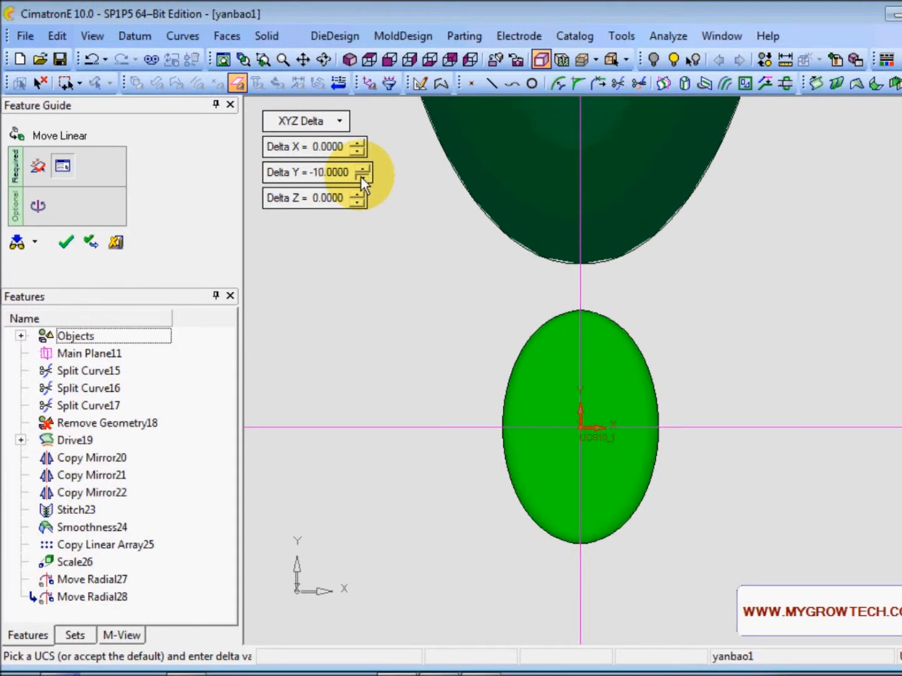
triple_click(361, 178)
triple_click(361, 178)
triple_click(361, 177)
double_click(360, 178)
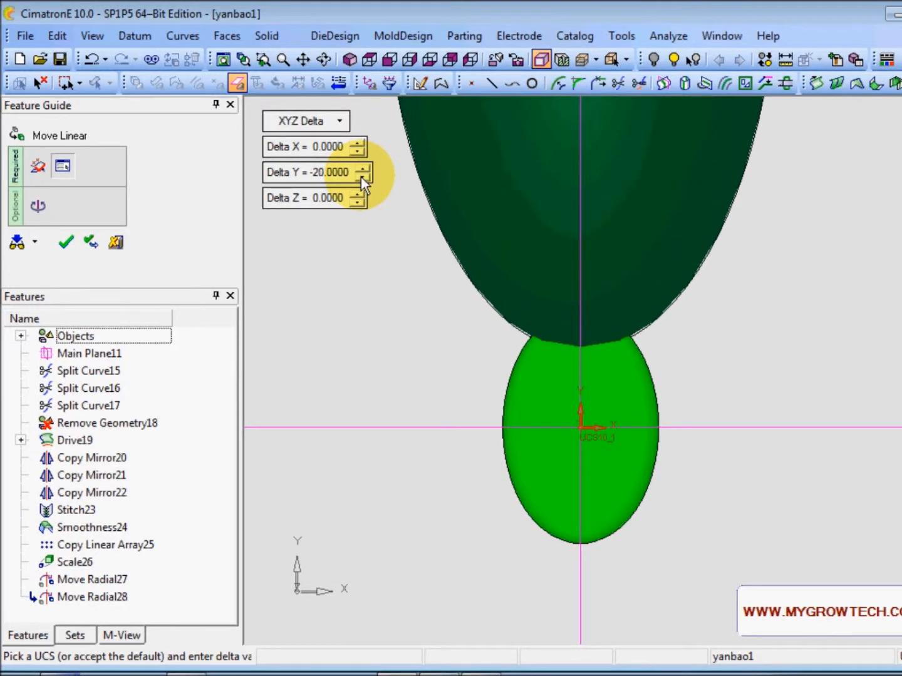
triple_click(361, 178)
triple_click(361, 178)
double_click(361, 177)
double_click(361, 178)
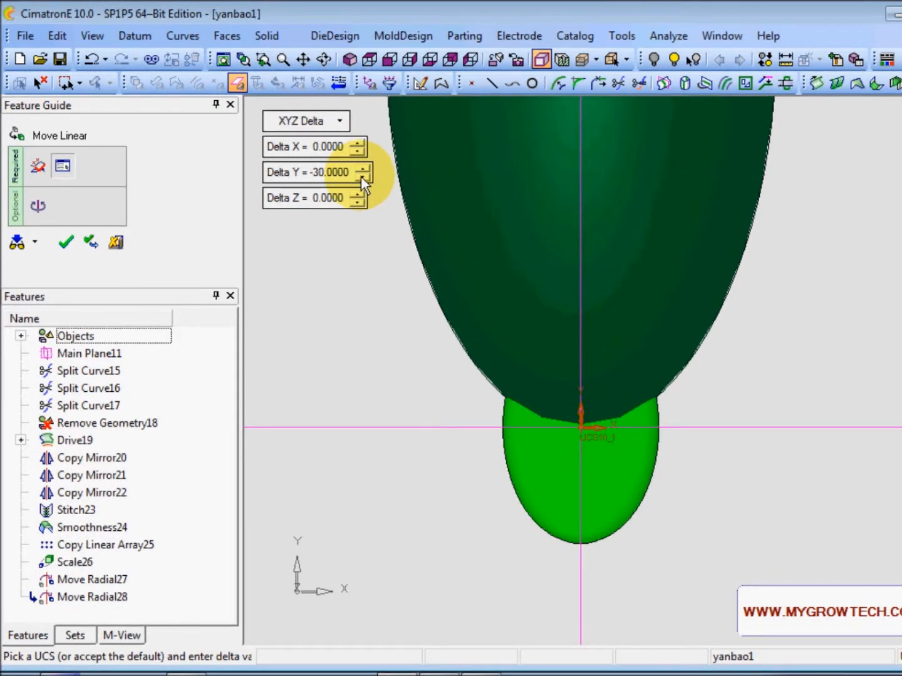
click(361, 175)
click(361, 176)
click(361, 175)
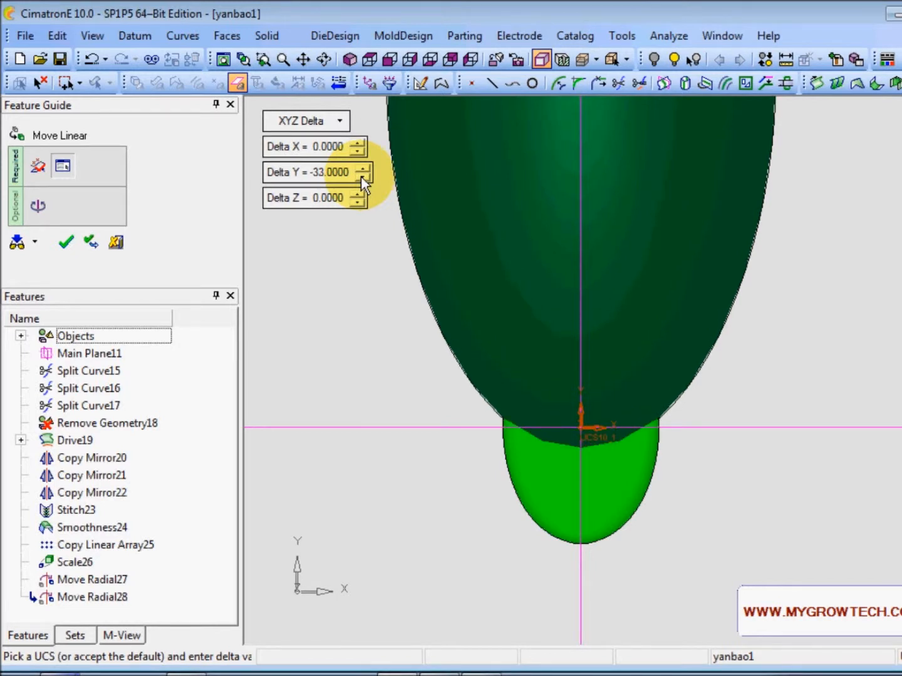
click(360, 176)
Lower Delta Y by one more step at the overlap with the smaller ellipsoid and apply the linear move.
scroll(605, 407, up, 5)
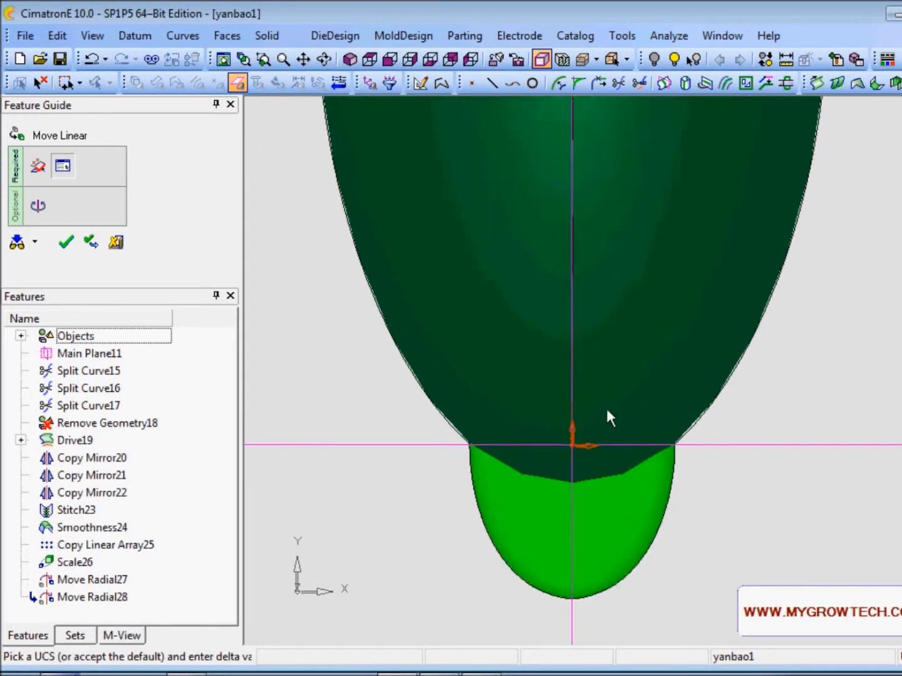
scroll(549, 407, up, 1)
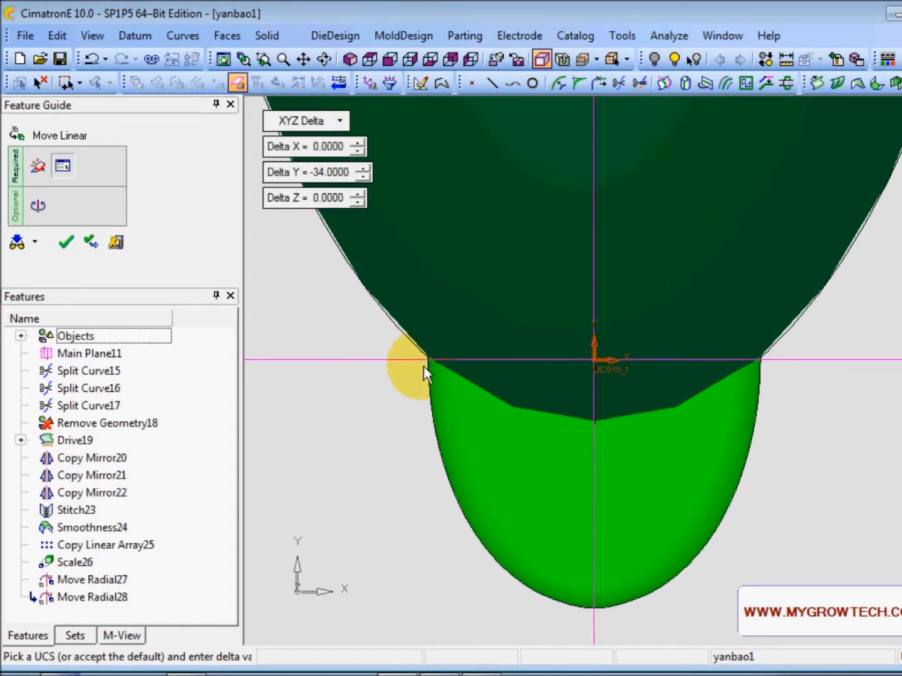
click(365, 177)
scroll(582, 475, down, 3)
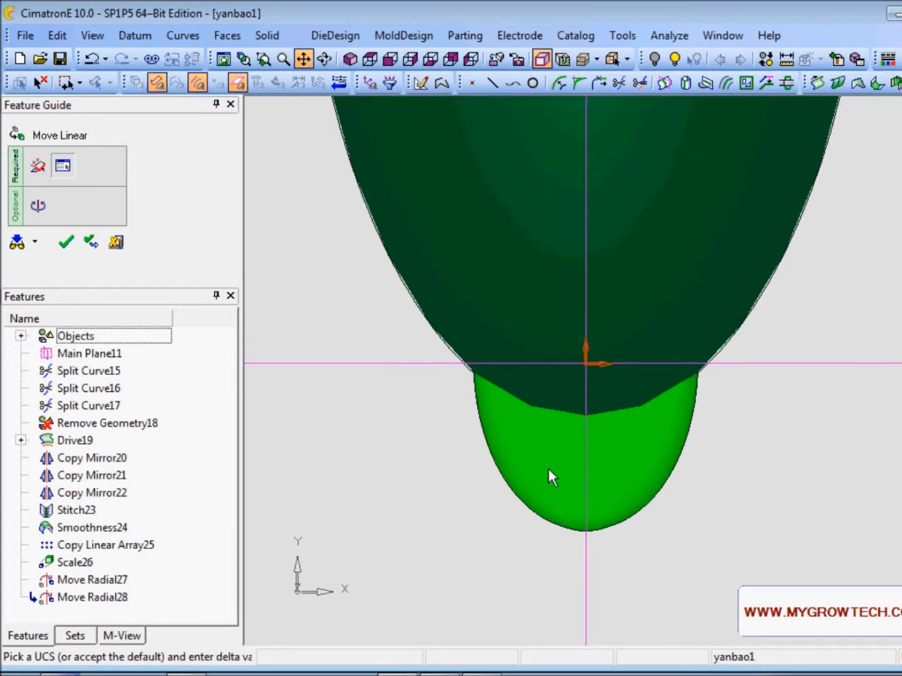
click(65, 242)
Start a solid cut of the smaller overlapping ellipsoid with the large ellipsoid as the cutting object.
middle_drag(551, 246, 541, 271)
mouse_move(482, 364)
middle_down()
mouse_move(546, 332)
mouse_move(532, 347)
middle_up()
click(274, 36)
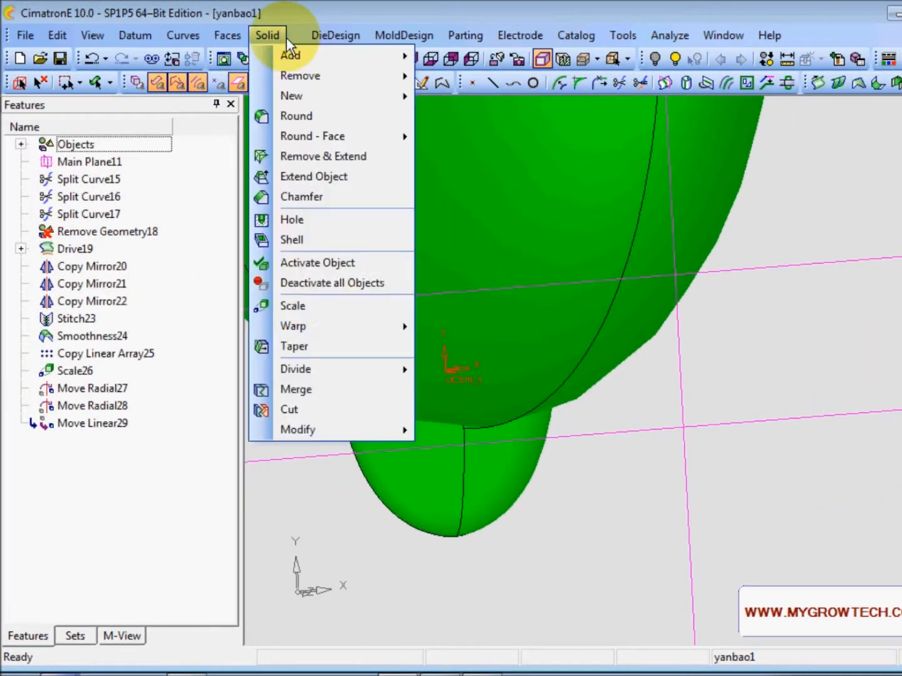
click(312, 409)
click(442, 477)
middle_click(562, 492)
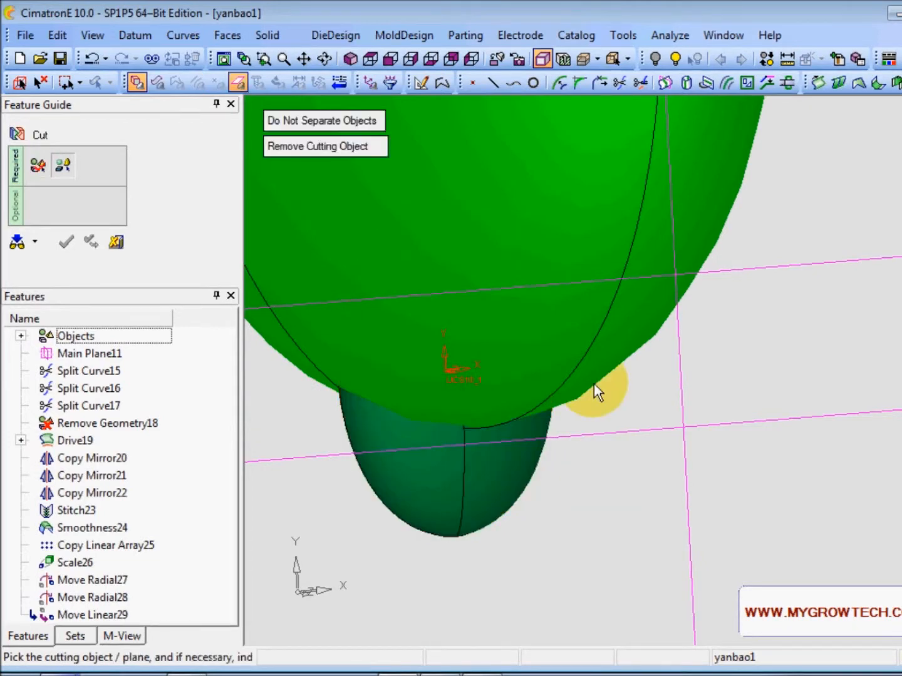
click(499, 191)
Apply the cut with the Remove Cutting Object option and inspect the hollowed upper side of the piece.
middle_drag(482, 438, 557, 445)
click(341, 146)
middle_drag(557, 314, 538, 378)
click(66, 242)
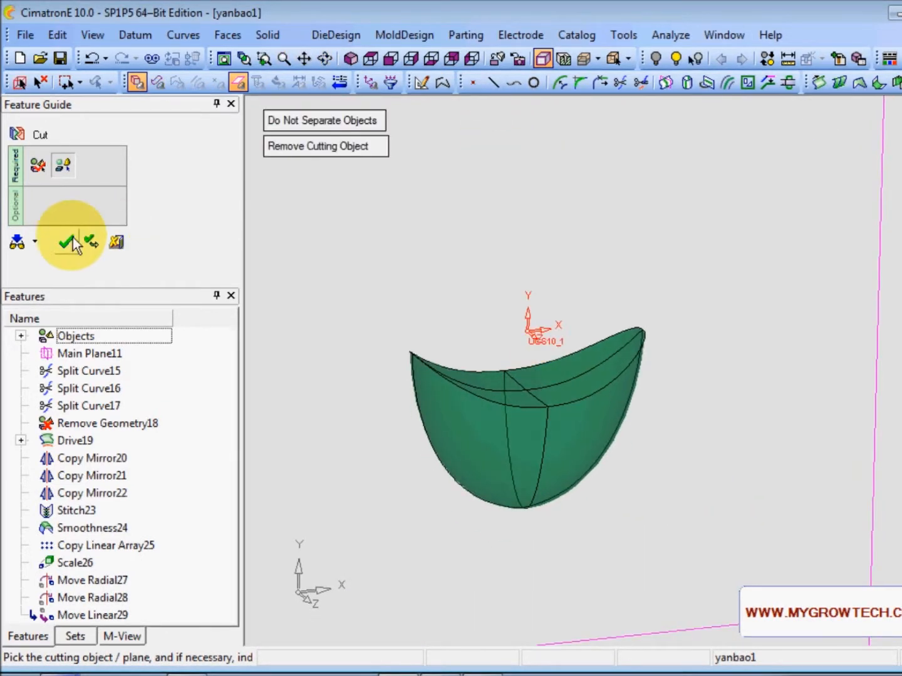
click(476, 313)
middle_drag(478, 315, 523, 457)
click(398, 216)
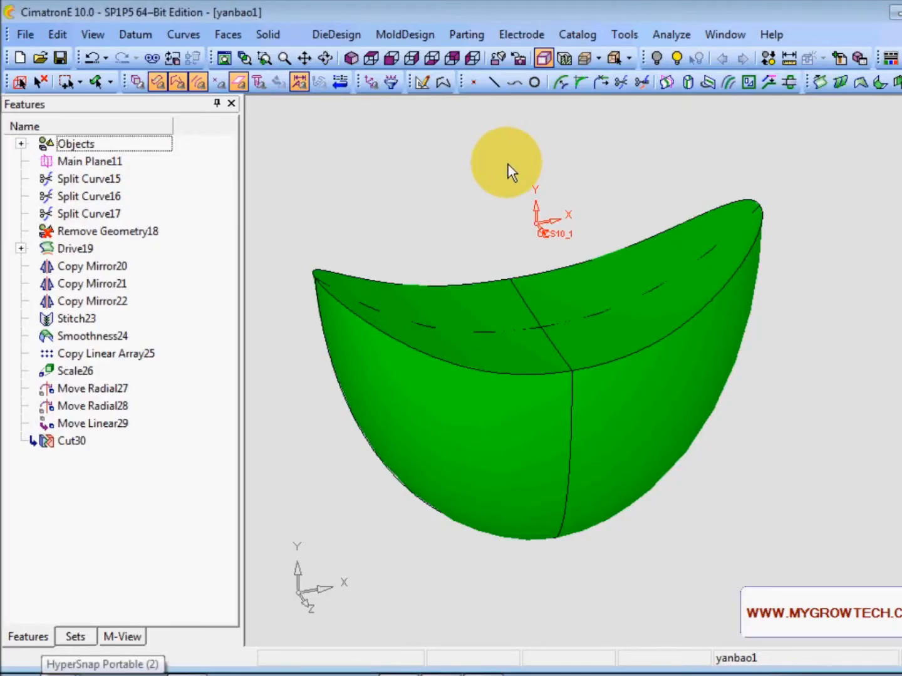
Show the remaining solids from above and hide the datums.
click(389, 58)
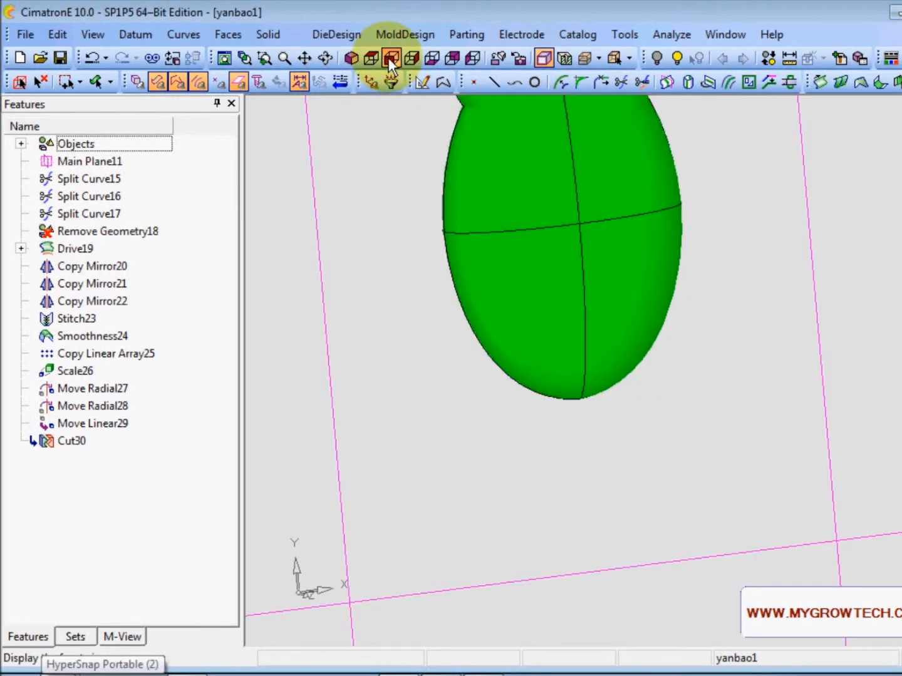
click(371, 59)
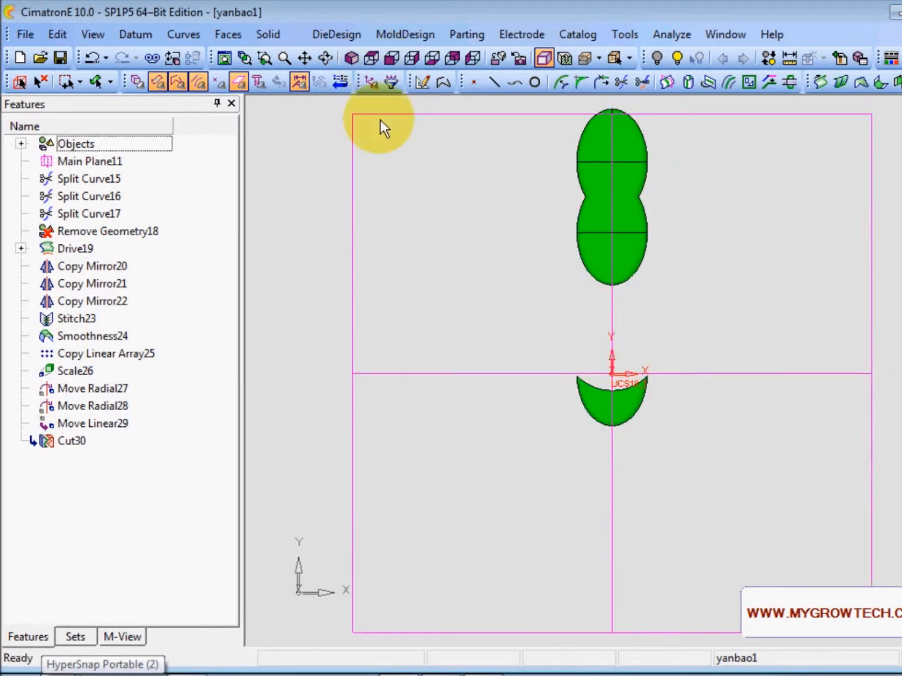
right_click(749, 256)
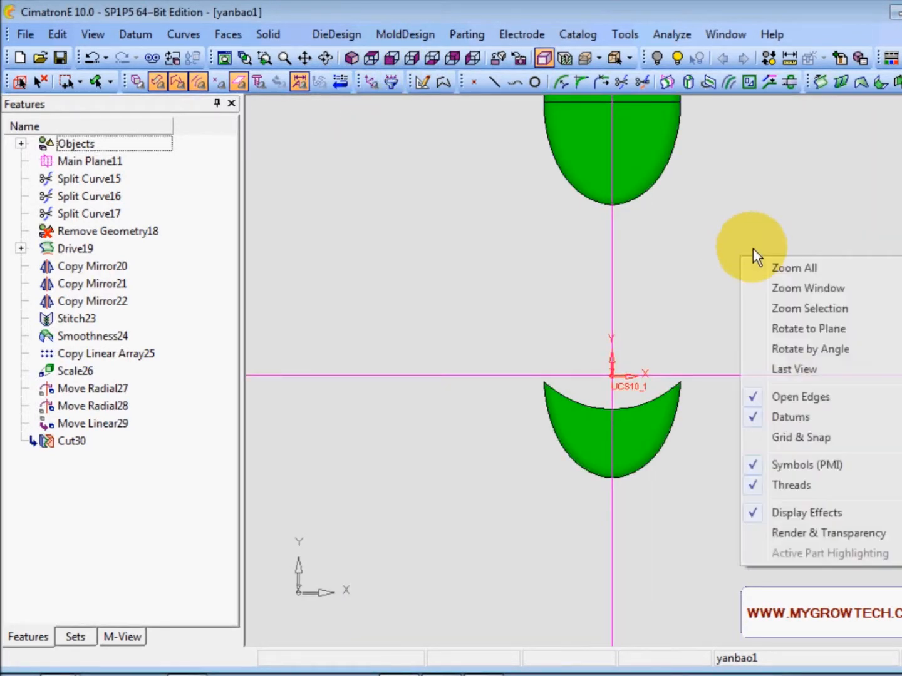
click(787, 417)
ctrl+middle_drag(820, 352, 700, 414)
ctrl+right_drag(701, 415, 646, 409)
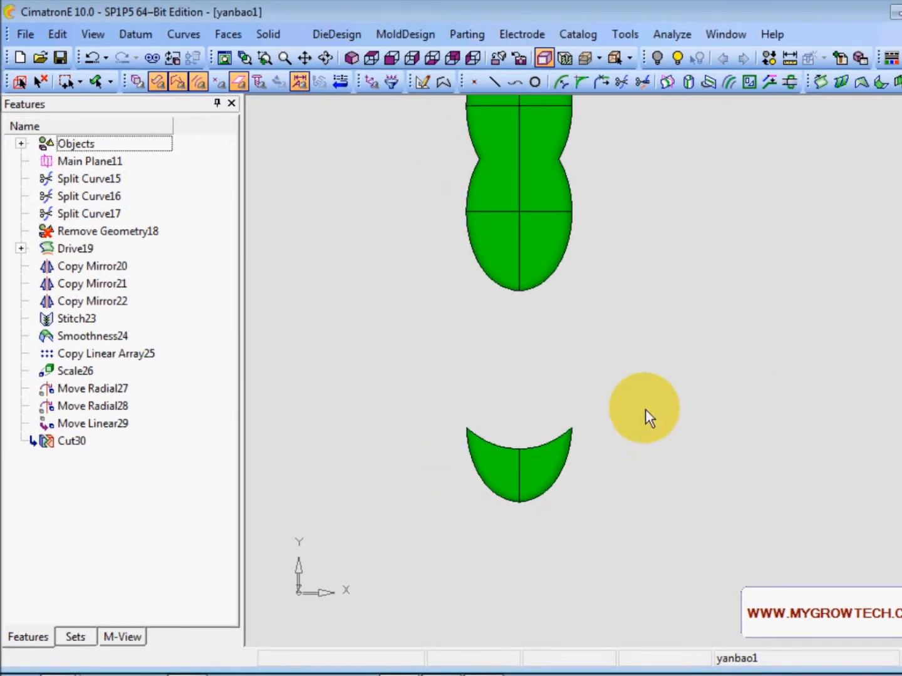
Start a linear move of the ellipsoid nearest the cut piece and set its Delta Y to -33.
click(57, 34)
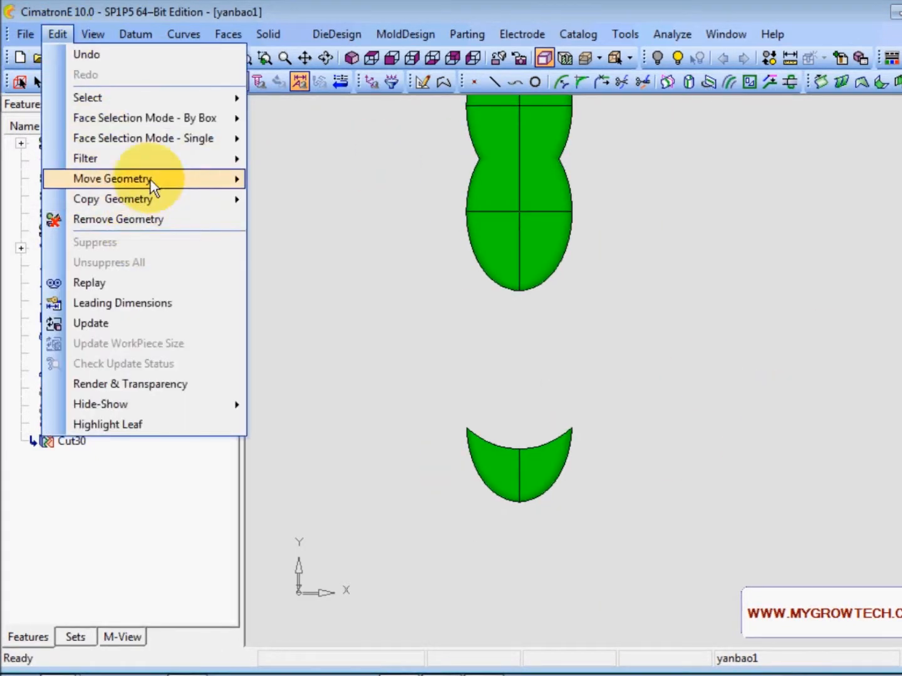
click(290, 179)
click(531, 260)
middle_click(648, 291)
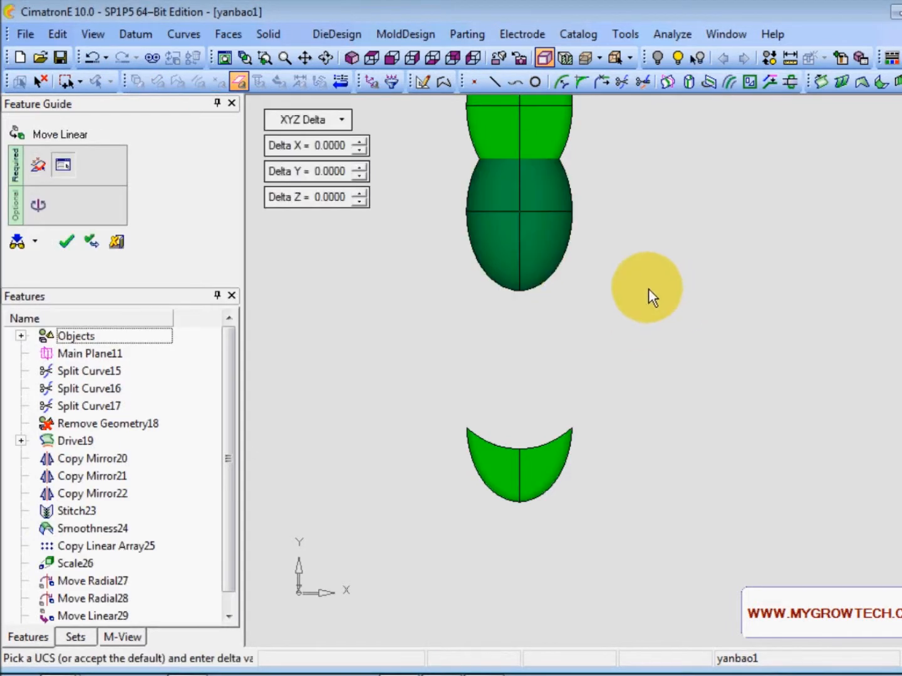
drag(362, 175, 363, 176)
scroll(470, 493, up, 8)
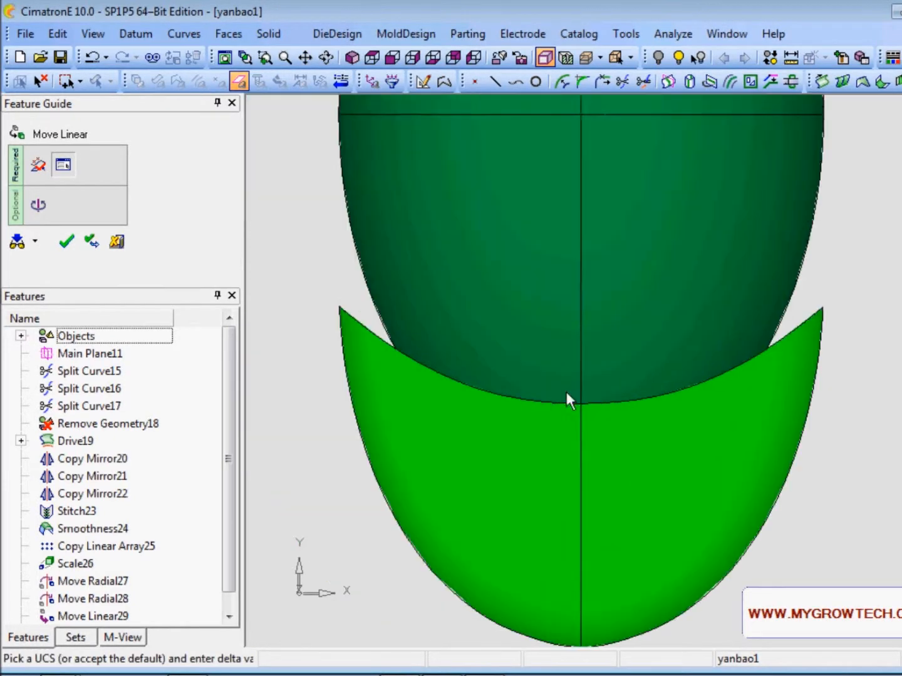
ctrl+middle_drag(566, 392, 580, 386)
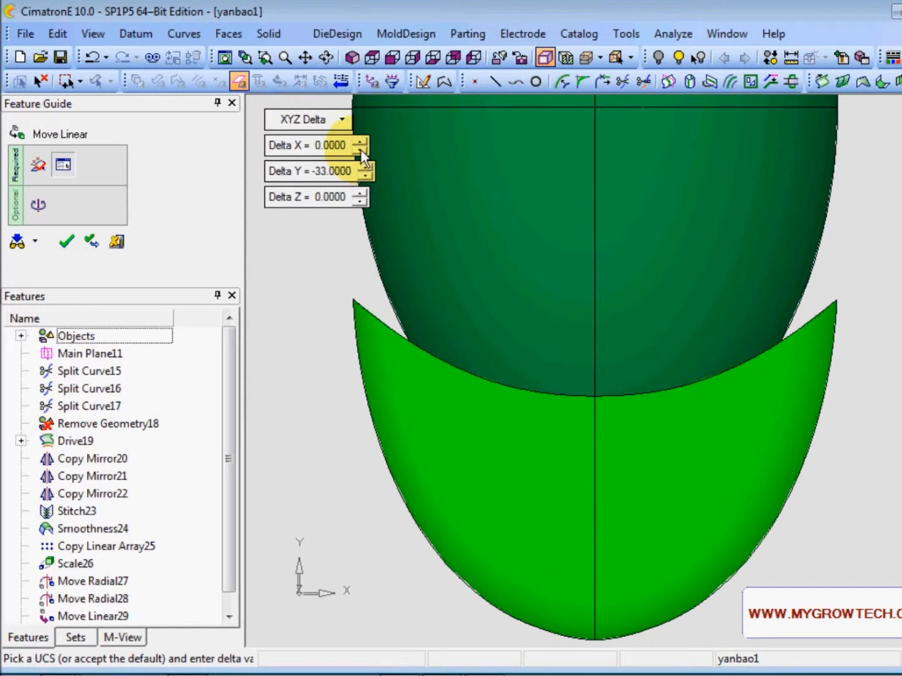
Set Delta Y to -37, check the fit against the cut piece, and apply the linear move.
drag(369, 176, 370, 176)
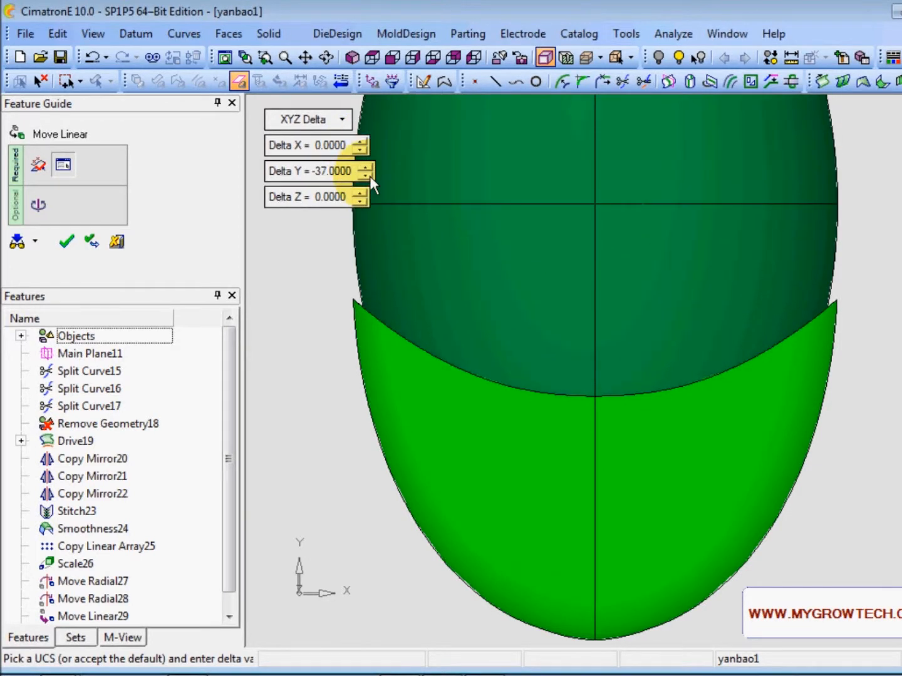
ctrl+right_drag(474, 608, 508, 491)
ctrl+middle_drag(561, 393, 513, 389)
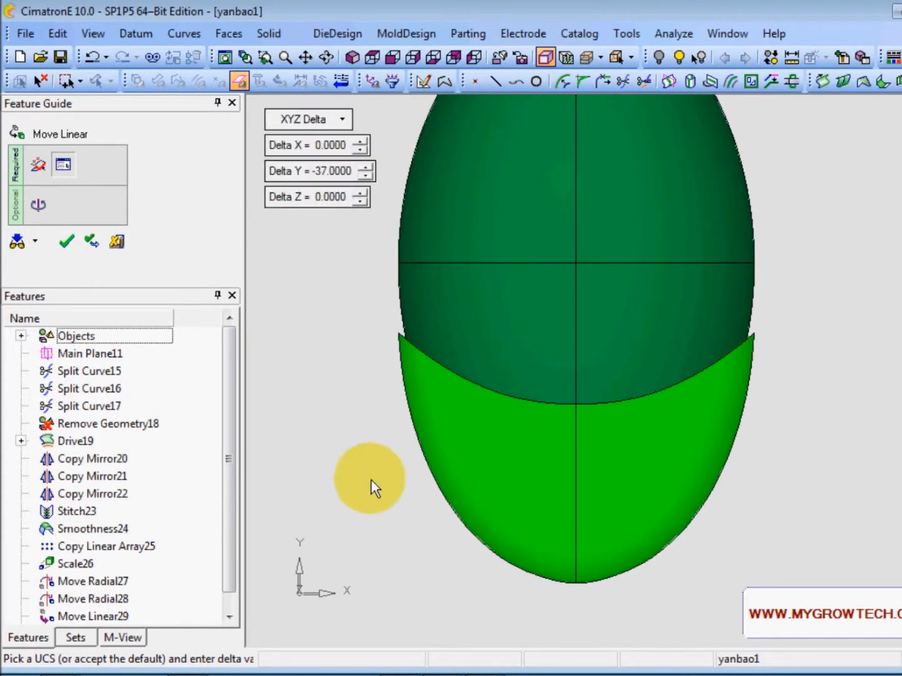
ctrl+drag(519, 364, 512, 397)
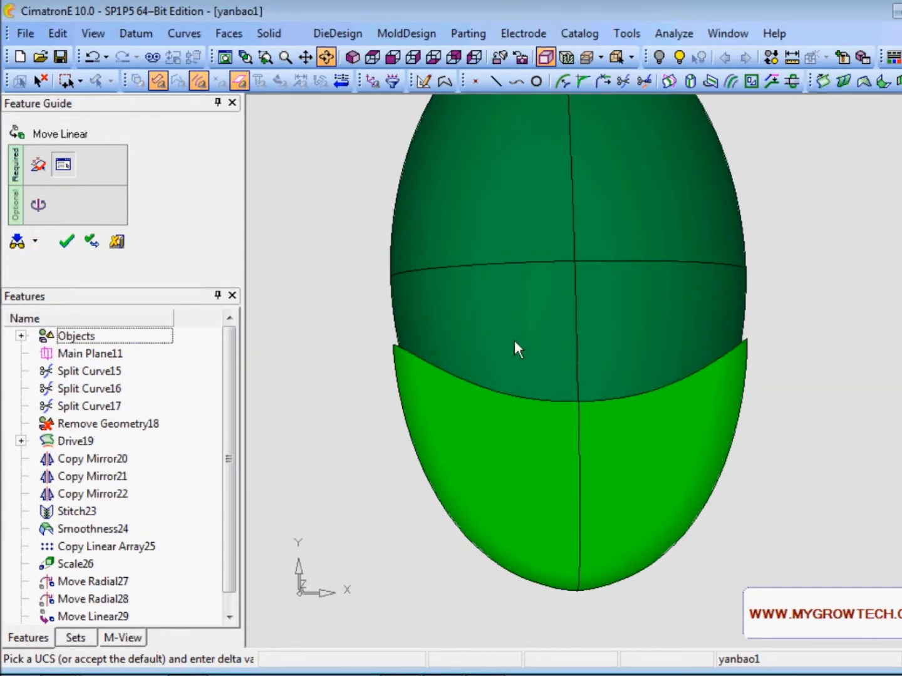
click(66, 241)
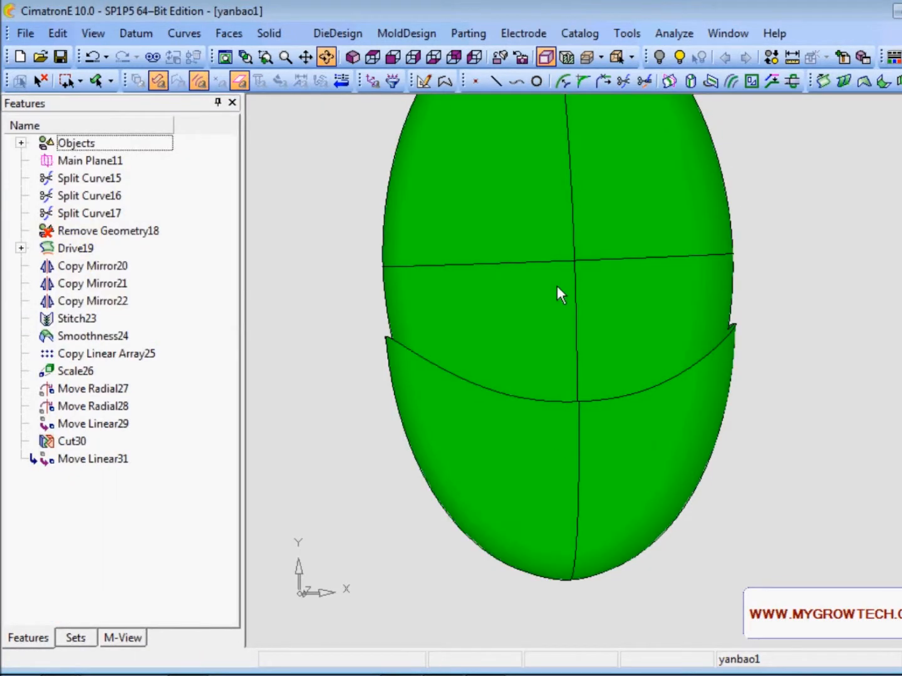
Start a Cut of the lower piece, using the overlapping ellipsoid above it as the cutting object.
click(269, 34)
click(316, 409)
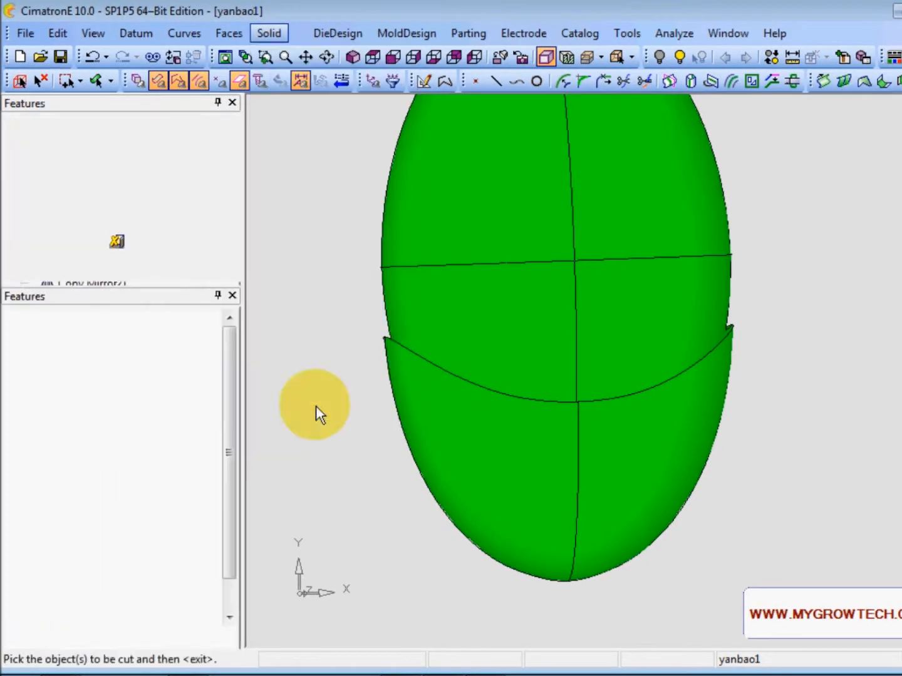
click(470, 495)
click(374, 486)
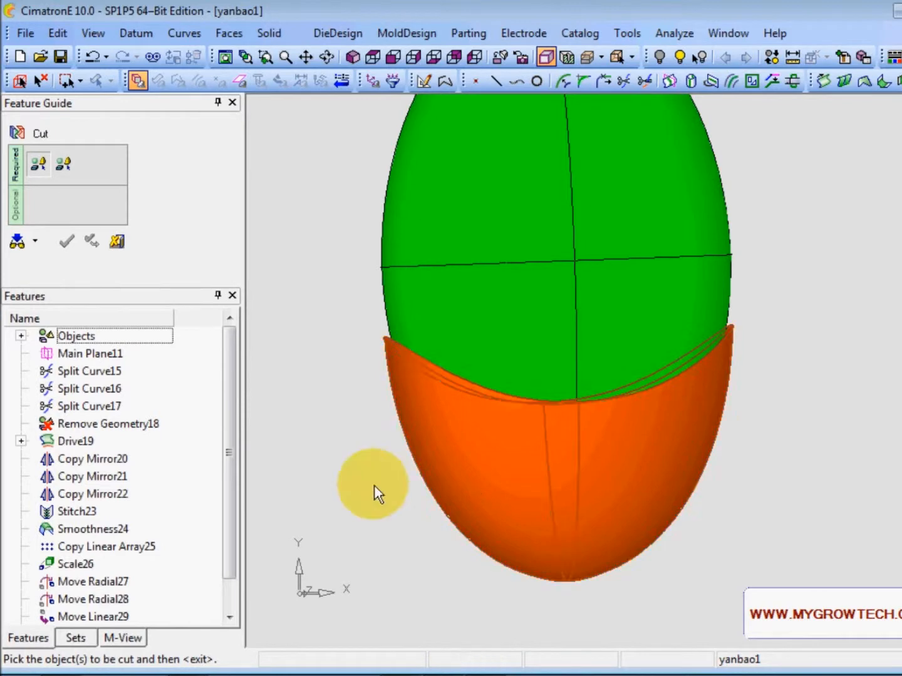
click(509, 272)
Apply the cut and inspect the hollowed, thin-walled piece from several angles.
ctrl+drag(590, 307, 606, 419)
ctrl+right_drag(606, 418, 610, 224)
ctrl+middle_drag(610, 224, 614, 431)
ctrl+drag(614, 431, 610, 382)
ctrl+right_drag(605, 288, 534, 353)
ctrl+drag(535, 356, 505, 356)
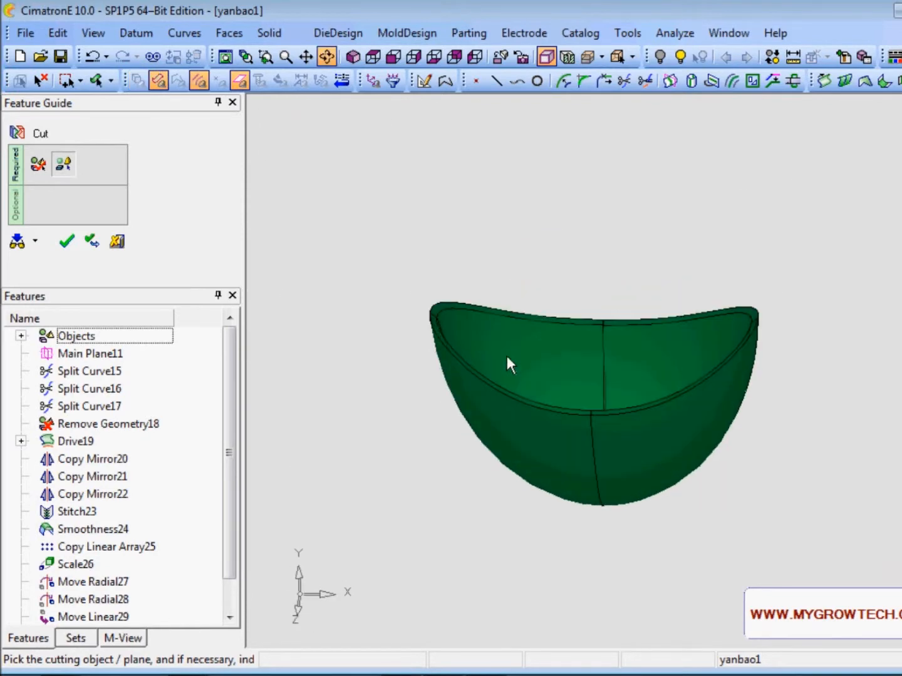
middle_click(397, 201)
click(398, 201)
ctrl+drag(398, 203, 504, 334)
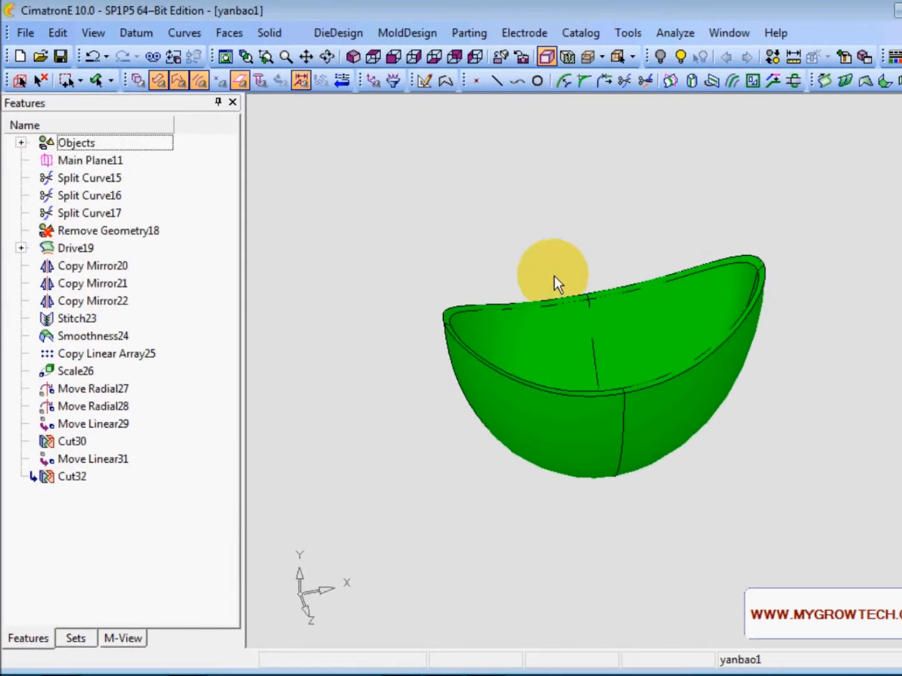
ctrl+right_drag(554, 276, 561, 290)
ctrl+right_drag(623, 403, 612, 283)
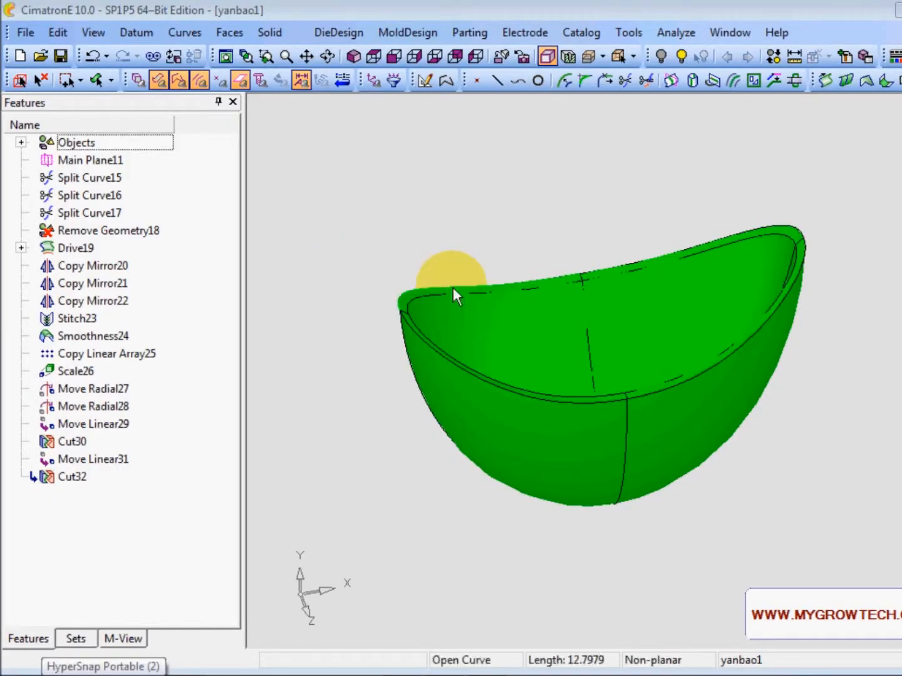
Start a linear move of the ellipsoid above the hollowed piece.
ctrl+drag(454, 287, 599, 307)
ctrl+right_drag(600, 308, 557, 494)
ctrl+middle_drag(578, 325, 504, 474)
click(60, 32)
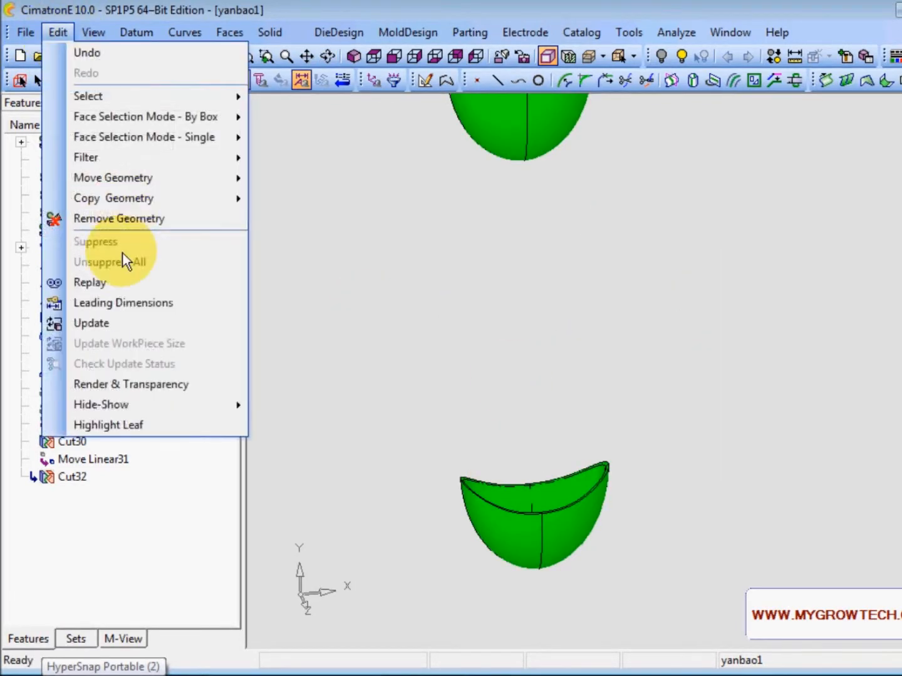
mouse_move(150, 181)
click(293, 180)
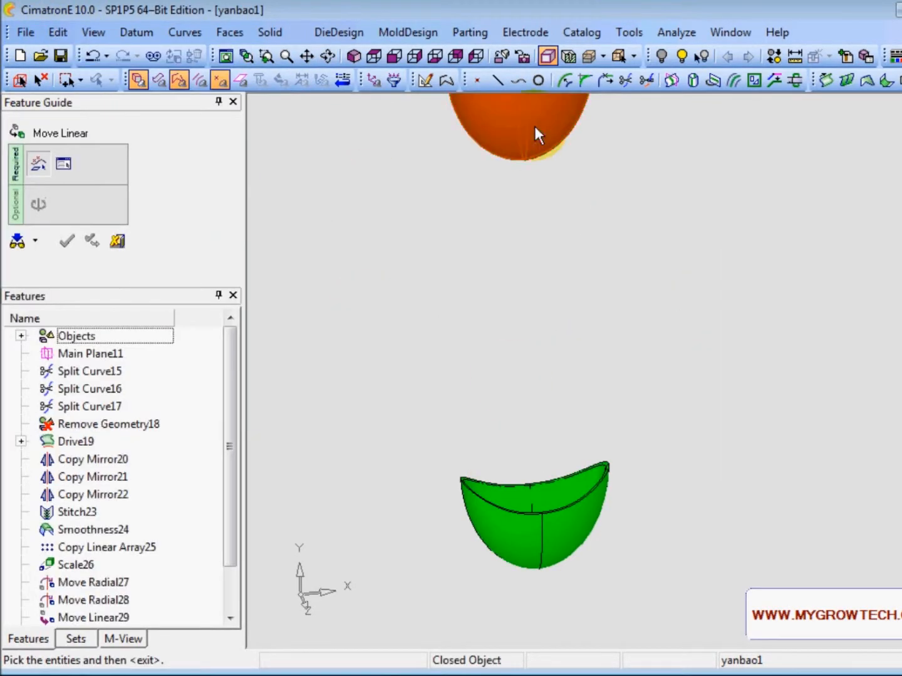
click(534, 126)
middle_click(546, 224)
Set the ellipsoid's Delta Y to -33 and show both solids from above.
click(363, 176)
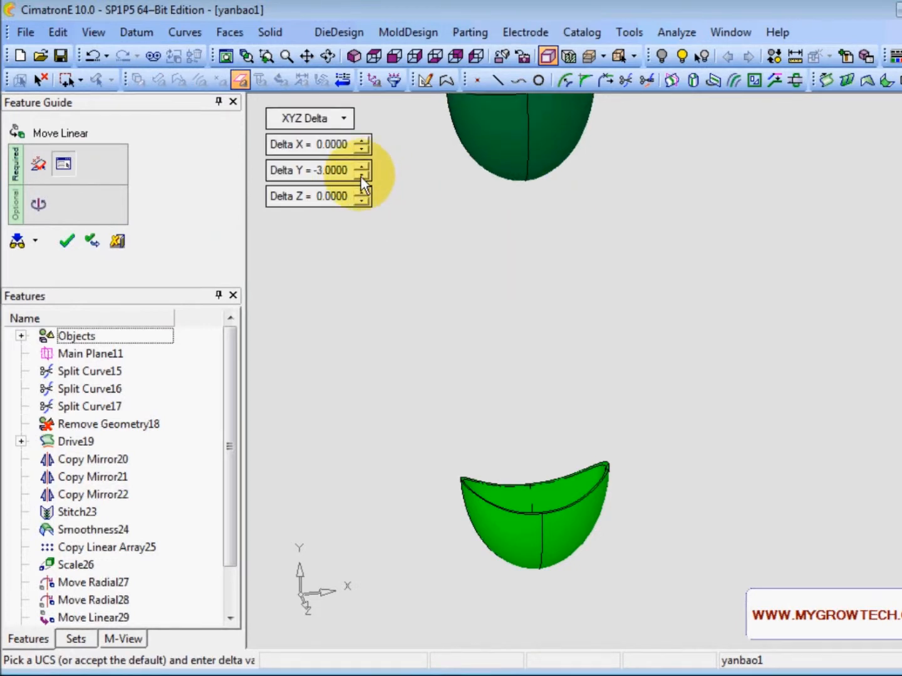
click(363, 176)
click(363, 175)
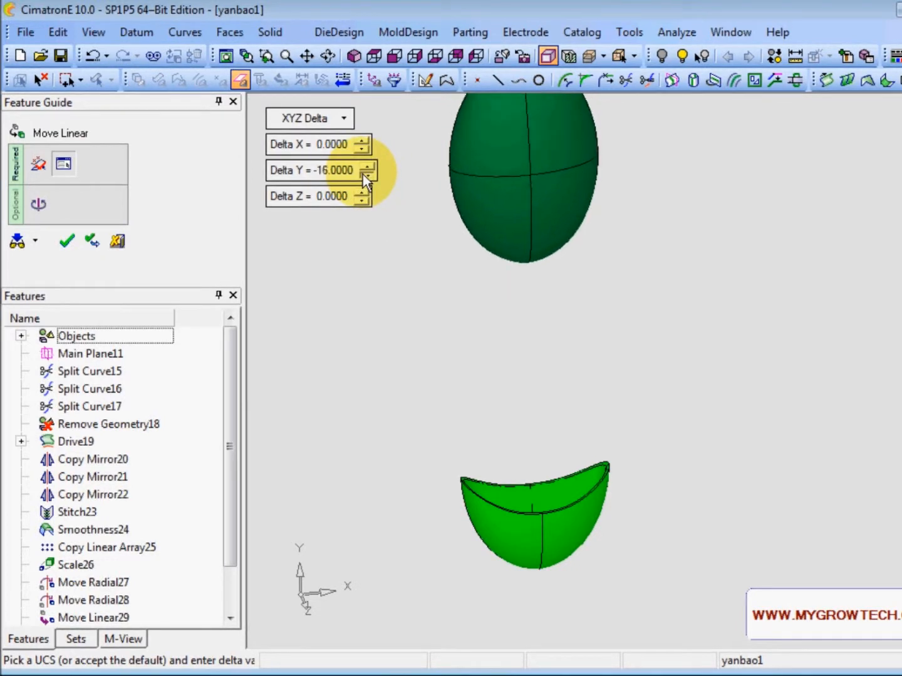
click(363, 174)
click(363, 174)
click(362, 174)
click(363, 173)
click(364, 173)
click(394, 57)
click(374, 55)
click(369, 174)
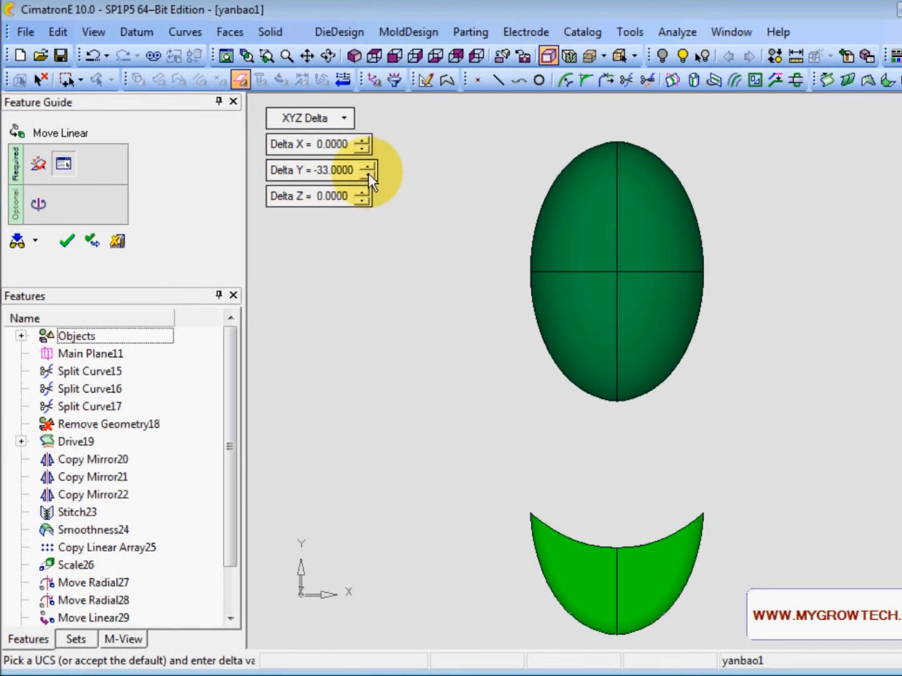
Bring the ellipsoid into overlap with the hollowed piece by setting Delta Y to -76.
click(368, 173)
click(368, 172)
click(368, 172)
click(368, 172)
click(369, 174)
click(368, 173)
click(369, 173)
click(368, 173)
click(369, 173)
click(368, 174)
click(368, 173)
click(368, 173)
click(368, 174)
click(368, 173)
click(369, 172)
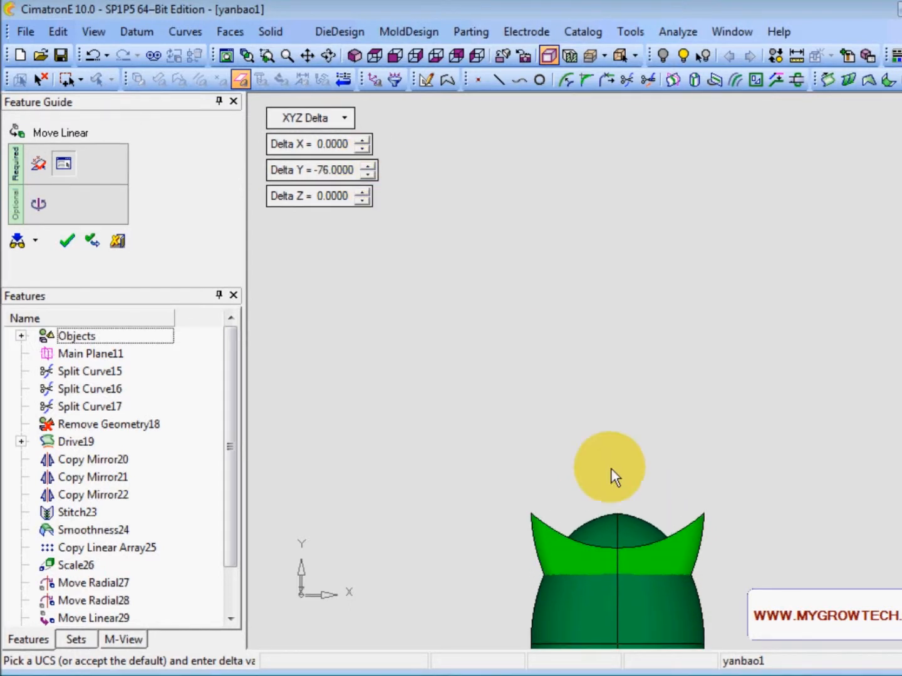
Set Delta Y to -77, check the ellipsoid's fit inside the hollowed piece, and apply the linear move.
scroll(616, 251, up, 5)
ctrl+middle_drag(679, 167, 635, 271)
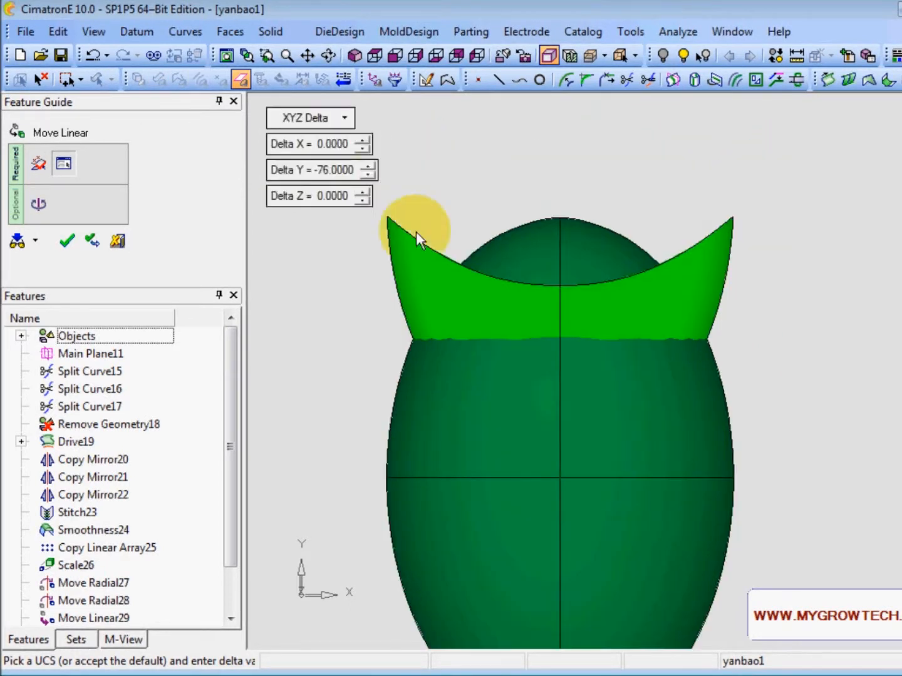
click(370, 173)
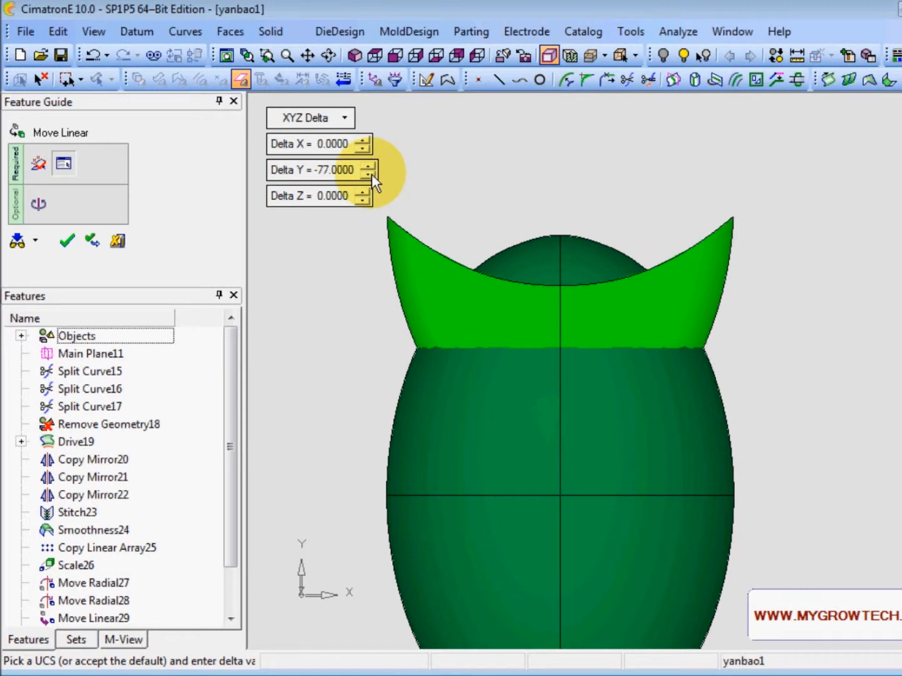
ctrl+drag(519, 325, 588, 331)
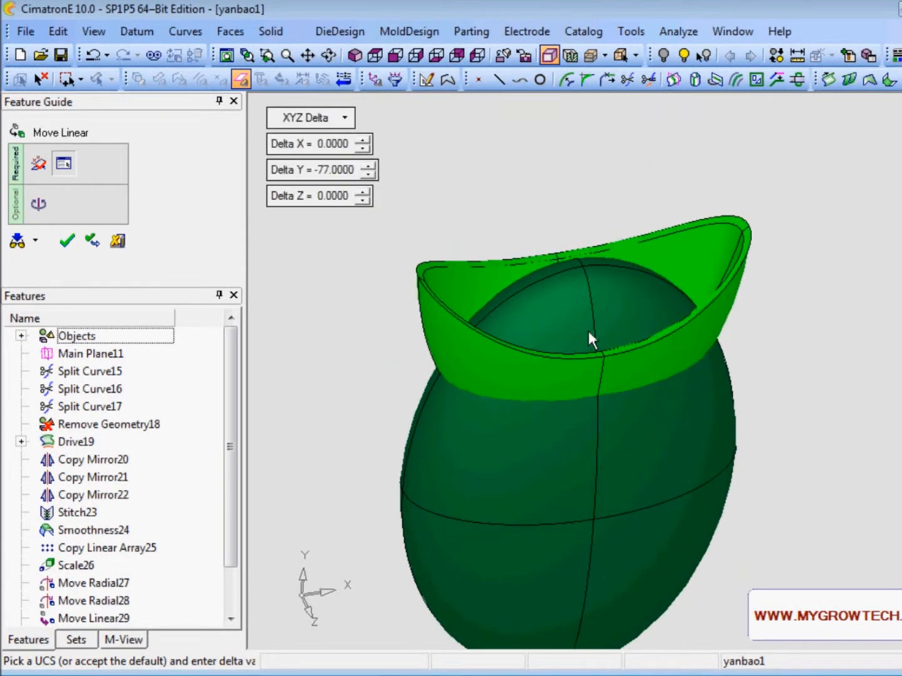
click(67, 239)
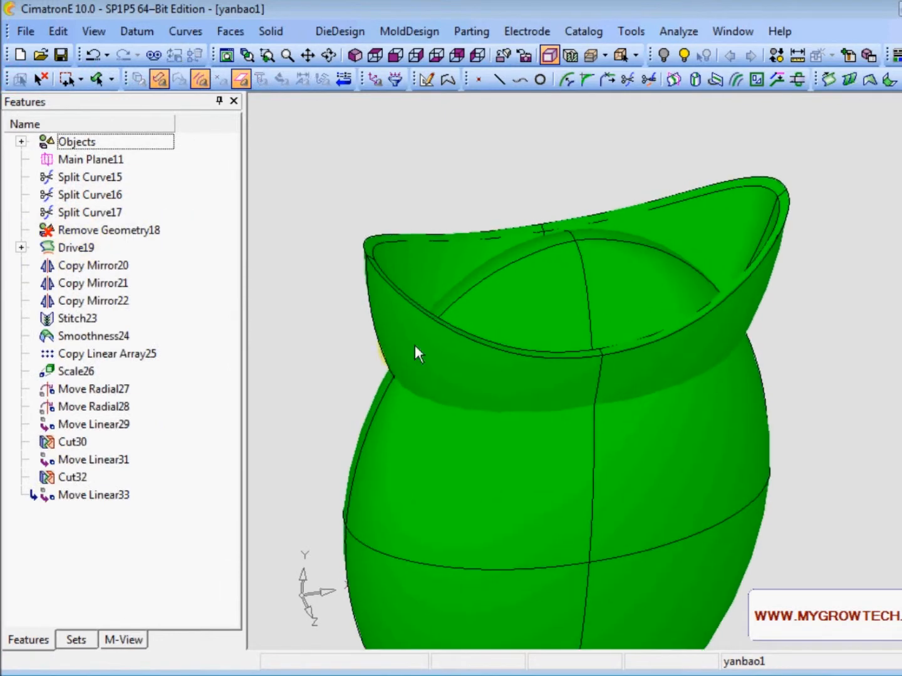
Start a Cut with the moved ellipsoid as the object to be cut.
click(270, 30)
click(293, 410)
ctrl+drag(453, 279, 550, 283)
click(543, 266)
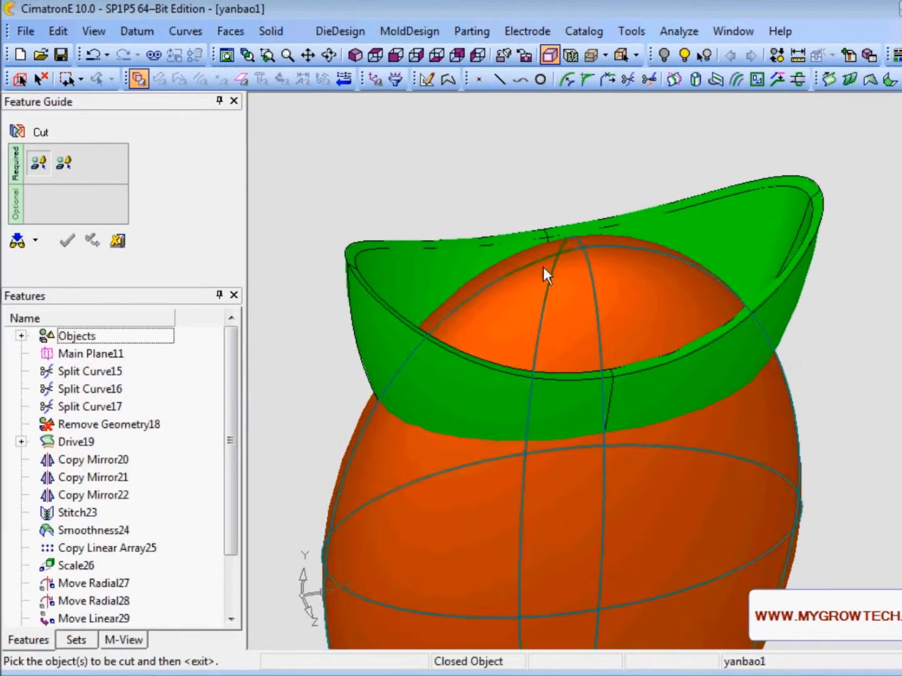
middle_click(450, 151)
Restrict picking to faces and choose the hollowed piece's inner faces as the cutting faces.
click(158, 78)
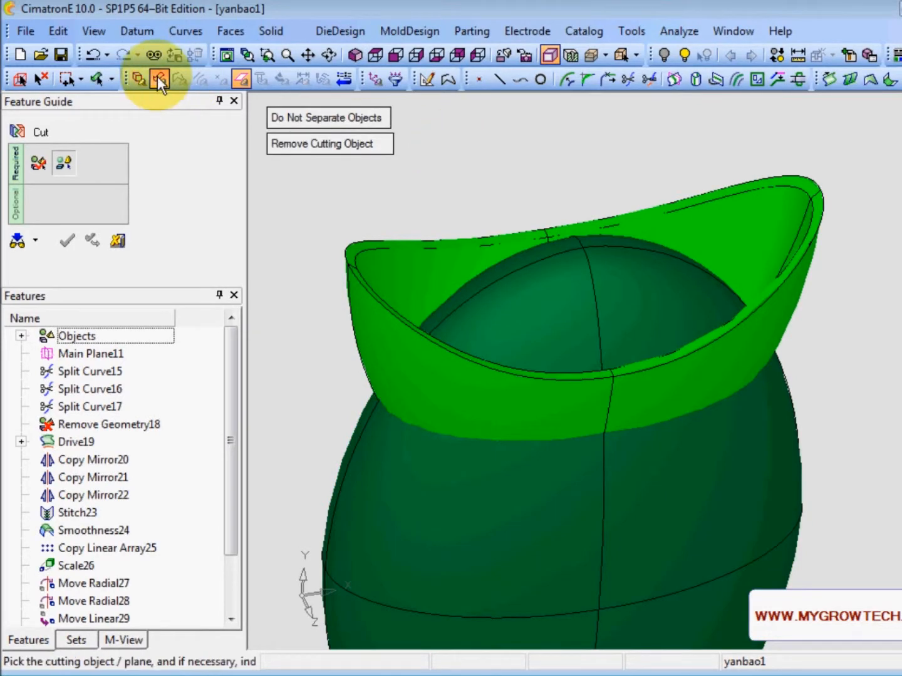
ctrl+drag(534, 223, 440, 256)
click(439, 256)
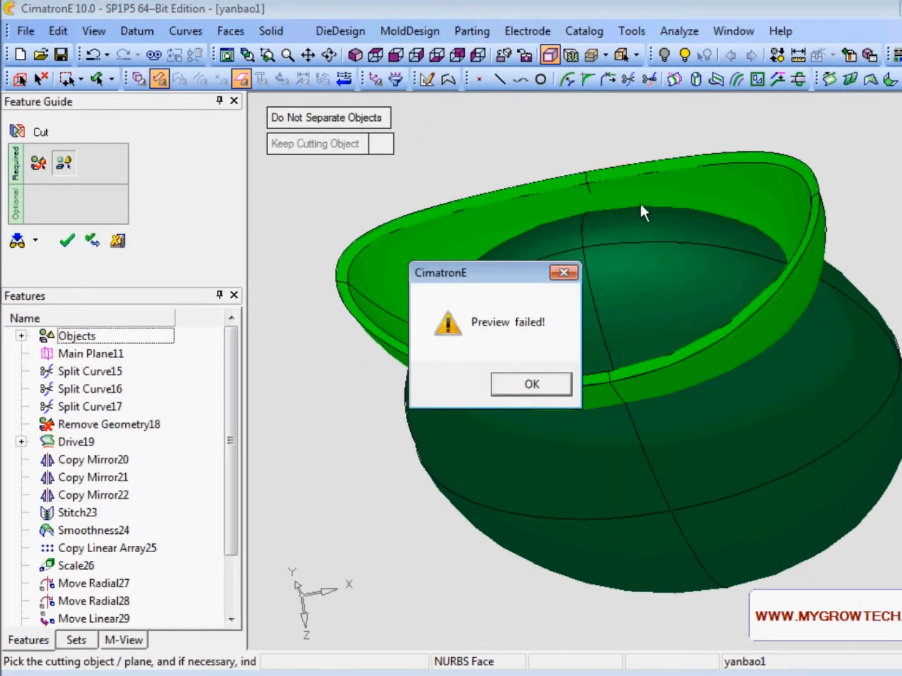
click(538, 387)
click(725, 193)
Preview the trimmed ellipsoid inside the hollowed piece and apply the cut with Do Not Separate Objects.
ctrl+drag(725, 193, 712, 366)
ctrl+drag(595, 431, 289, 282)
click(17, 241)
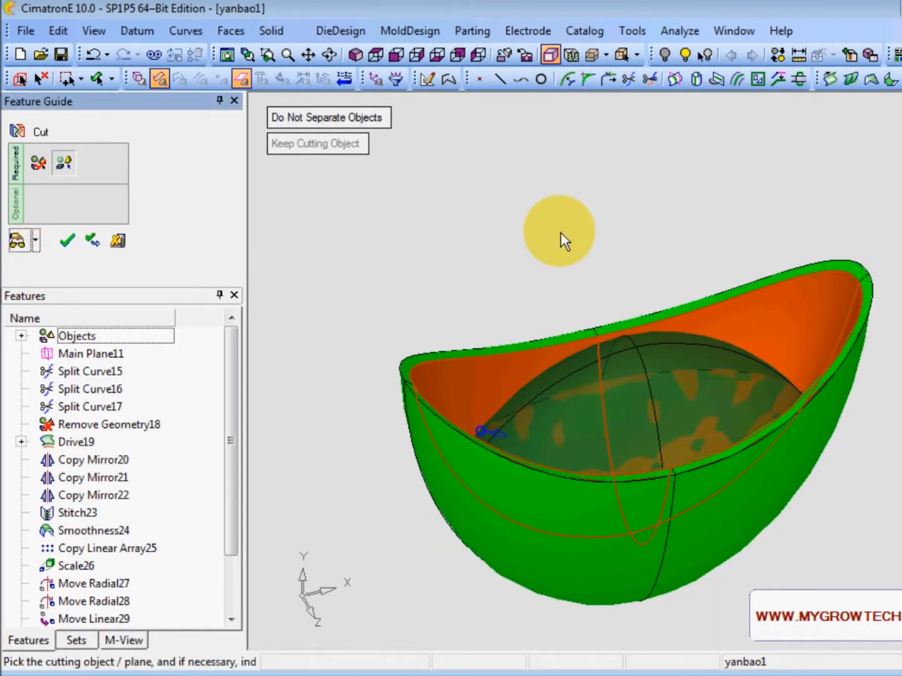
ctrl+drag(572, 245, 495, 207)
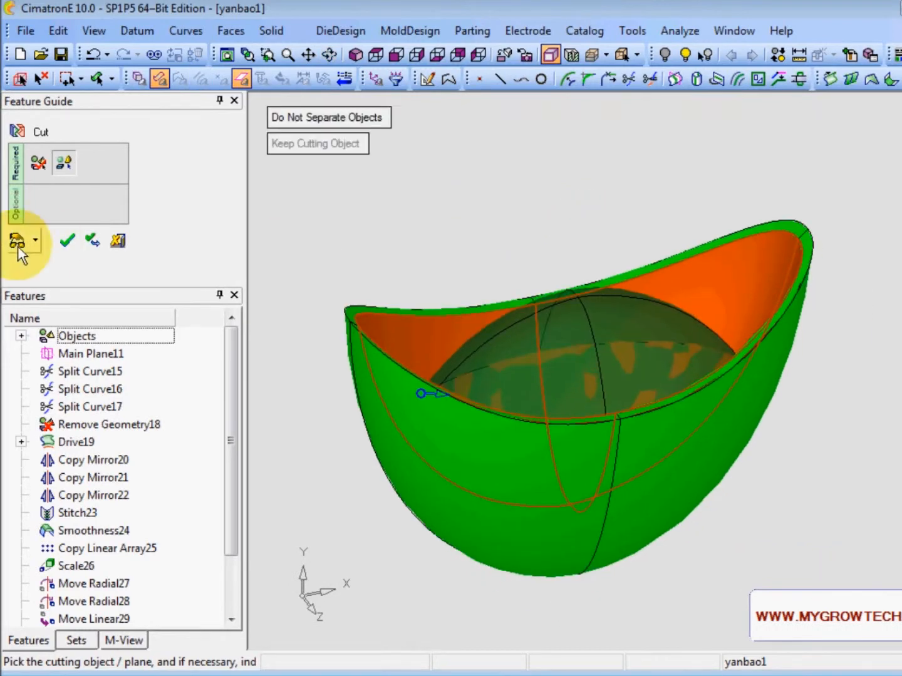
click(67, 240)
ctrl+drag(456, 240, 493, 232)
Merge the domed ellipsoid remainder and the surrounding hollowed piece into one solid.
click(271, 30)
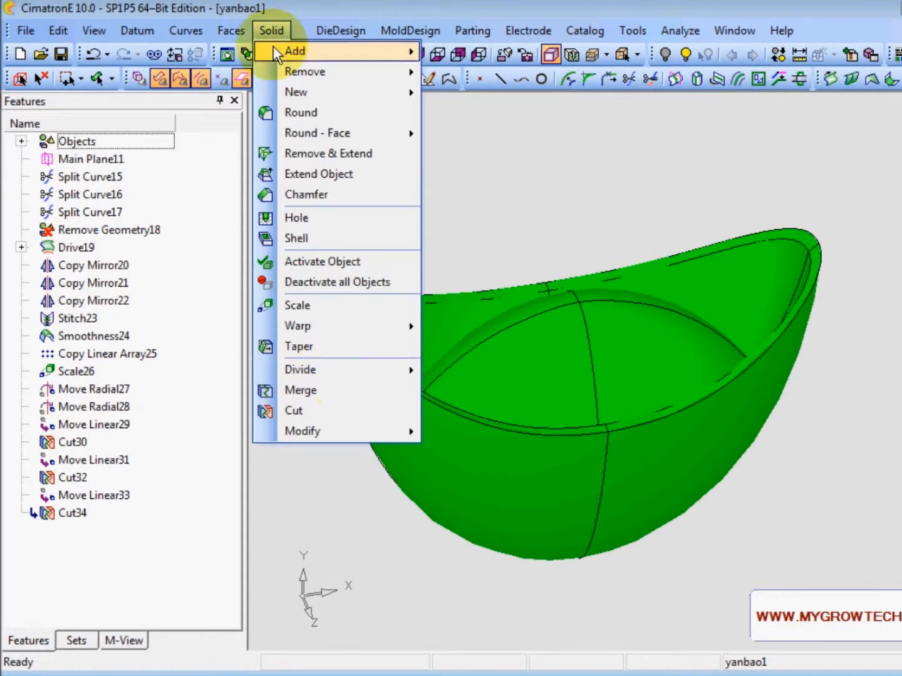
click(327, 395)
click(525, 377)
click(399, 357)
middle_click(473, 203)
click(474, 203)
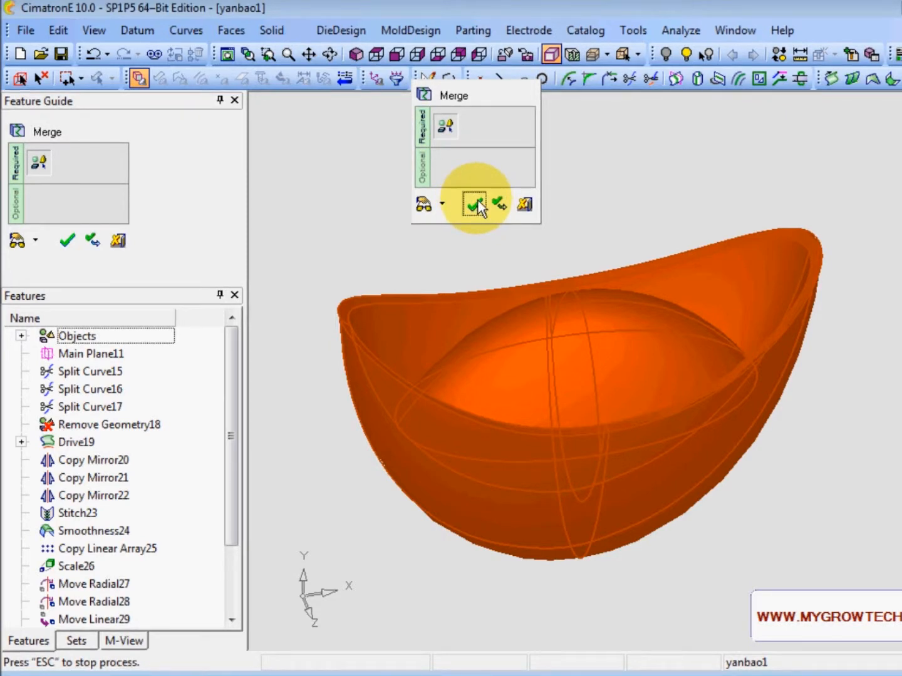
click(474, 203)
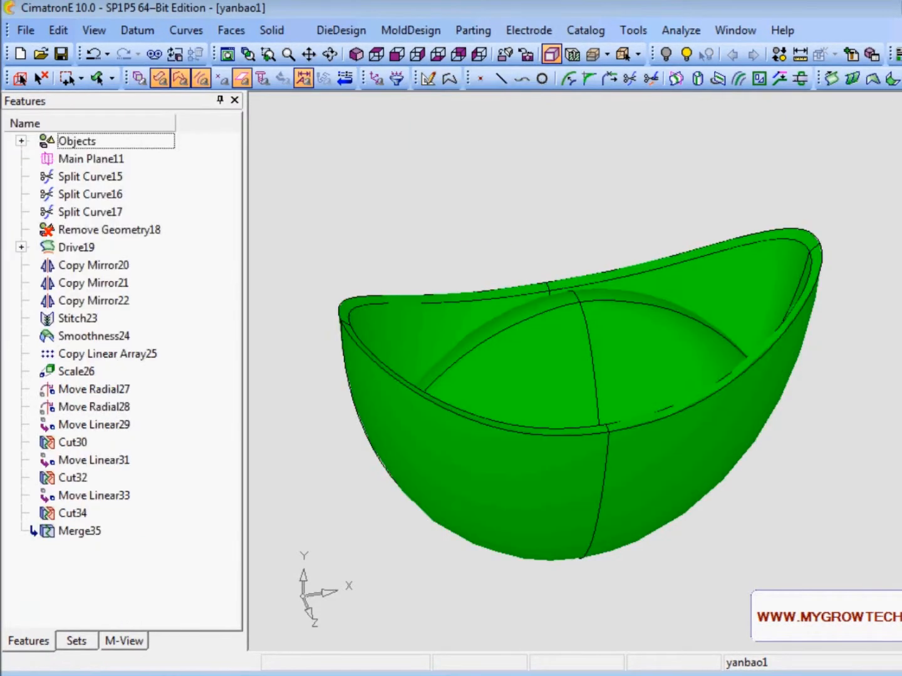
mouse_move(499, 242)
middle_down()
mouse_move(523, 307)
mouse_move(515, 199)
mouse_move(509, 282)
mouse_move(510, 234)
middle_up()
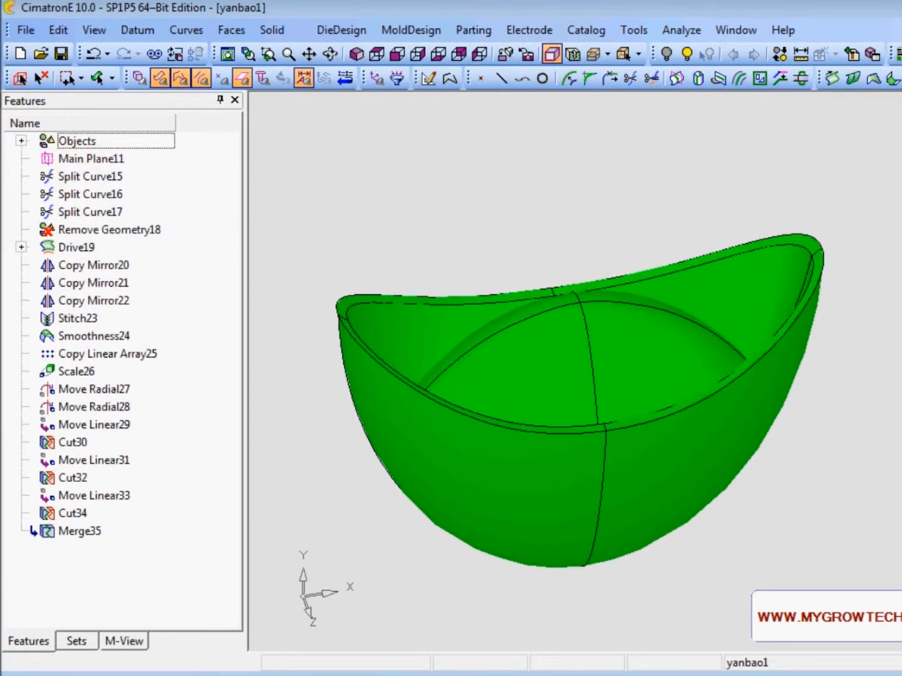
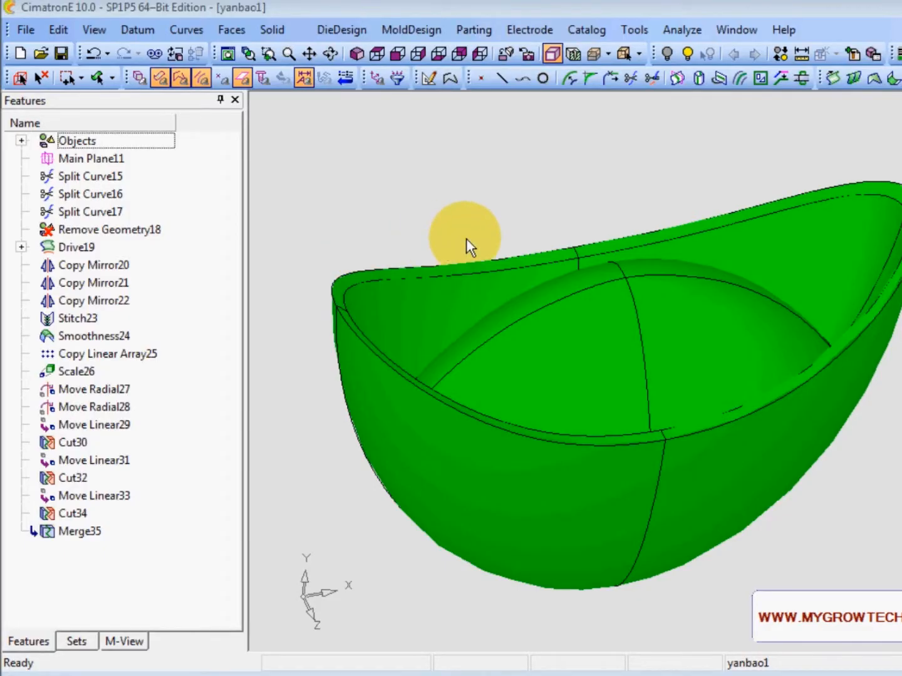
Start a Fillet - 3 Faces and set the two outer side faces of the ingot as the first set.
middle_drag(466, 238, 466, 228)
click(232, 35)
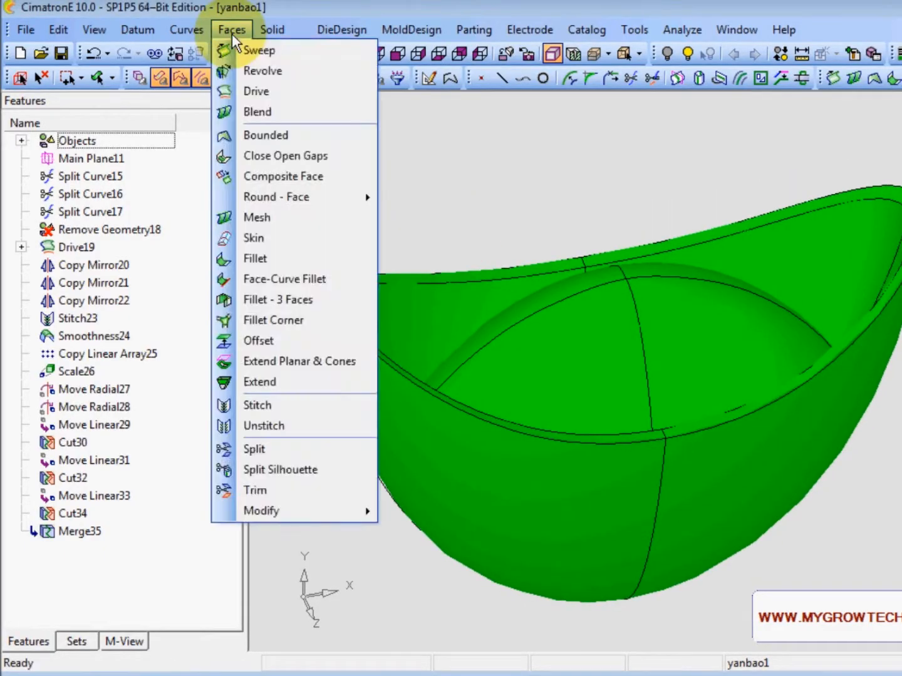
click(294, 299)
click(432, 451)
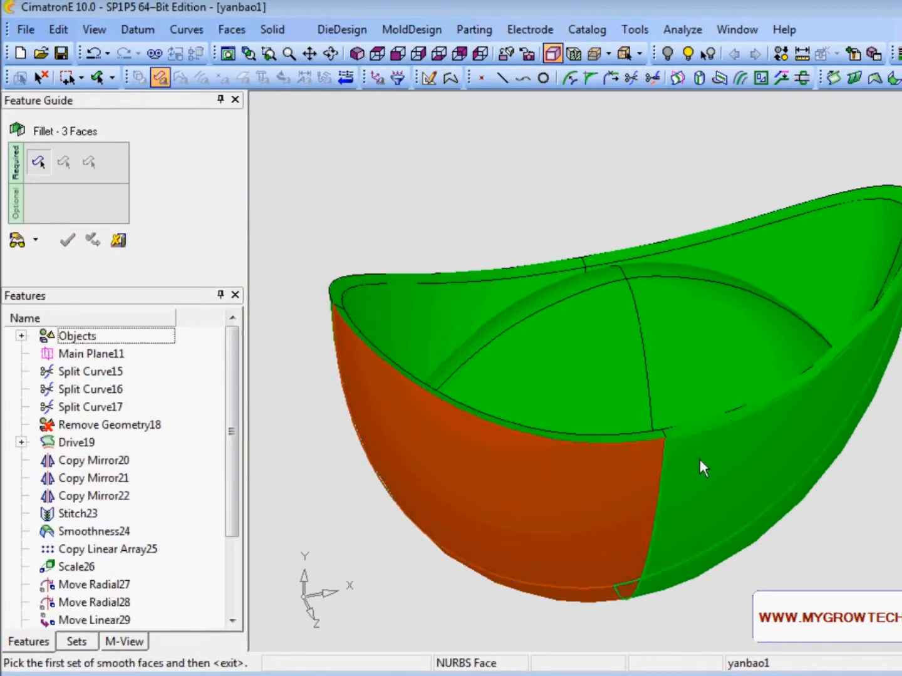
click(700, 460)
middle_drag(732, 270, 692, 216)
middle_click(691, 217)
Set the narrow rim faces around the ingot's opening as the middle set of the fillet.
middle_drag(568, 220, 408, 183)
click(409, 182)
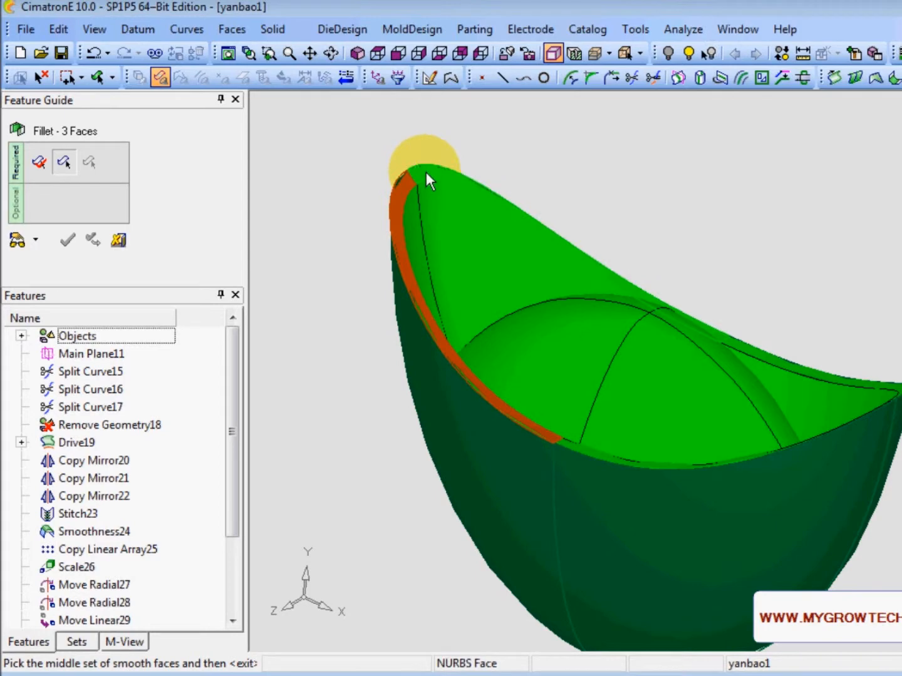
click(704, 321)
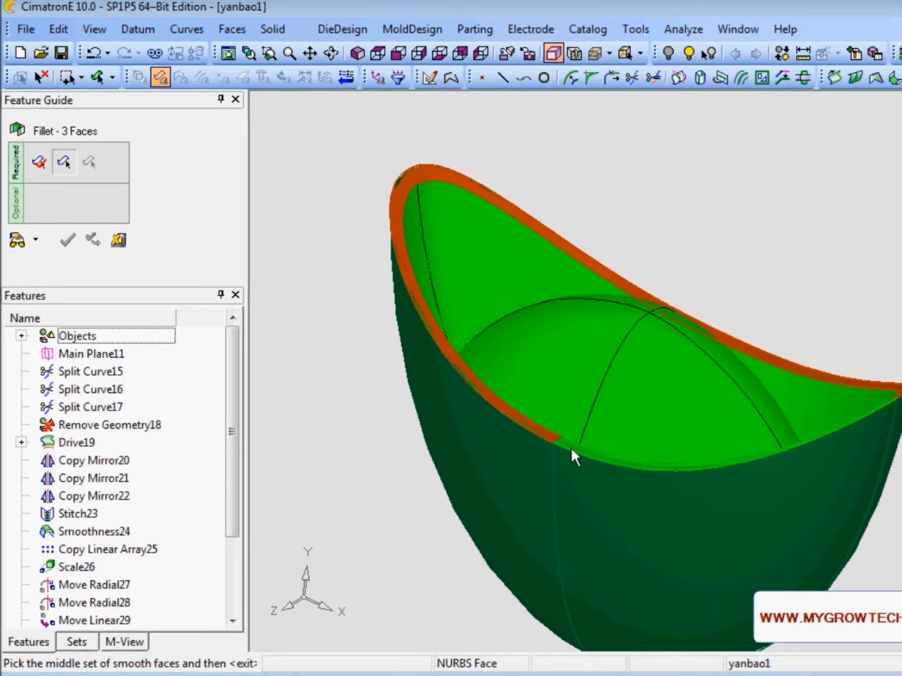
middle_click(720, 188)
Pick the ingot's inner wall faces as the third set of the fillet, leaving the dome faces out.
middle_drag(719, 178, 603, 201)
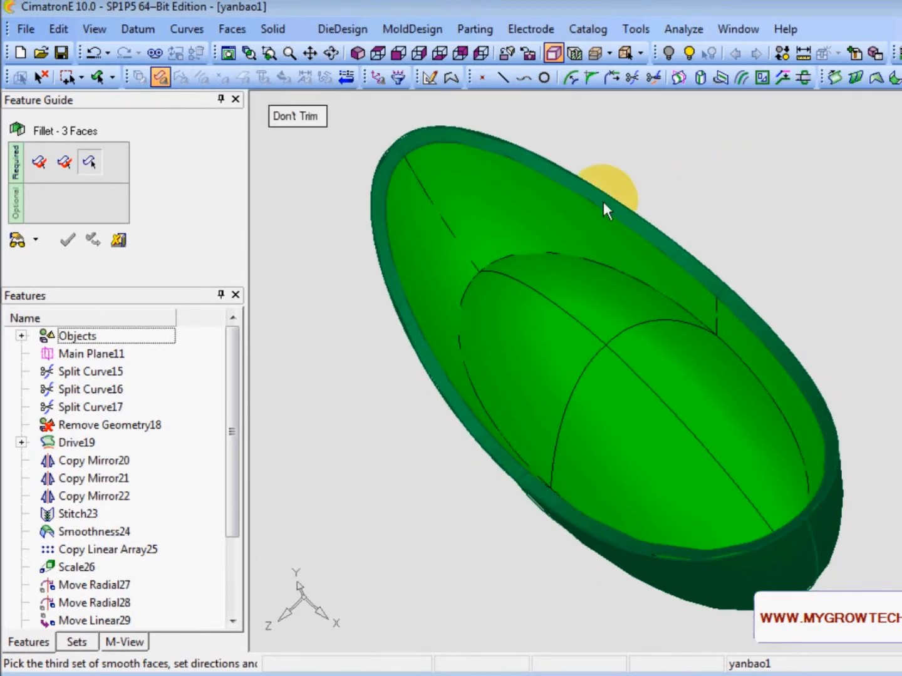
click(470, 232)
click(463, 288)
click(595, 407)
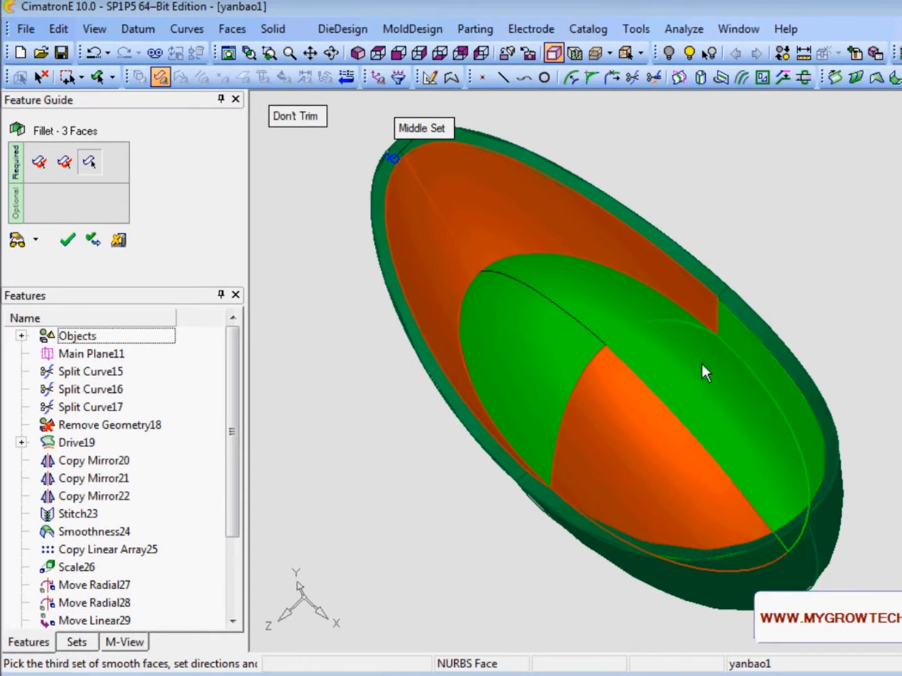
click(617, 428)
middle_drag(624, 392, 678, 253)
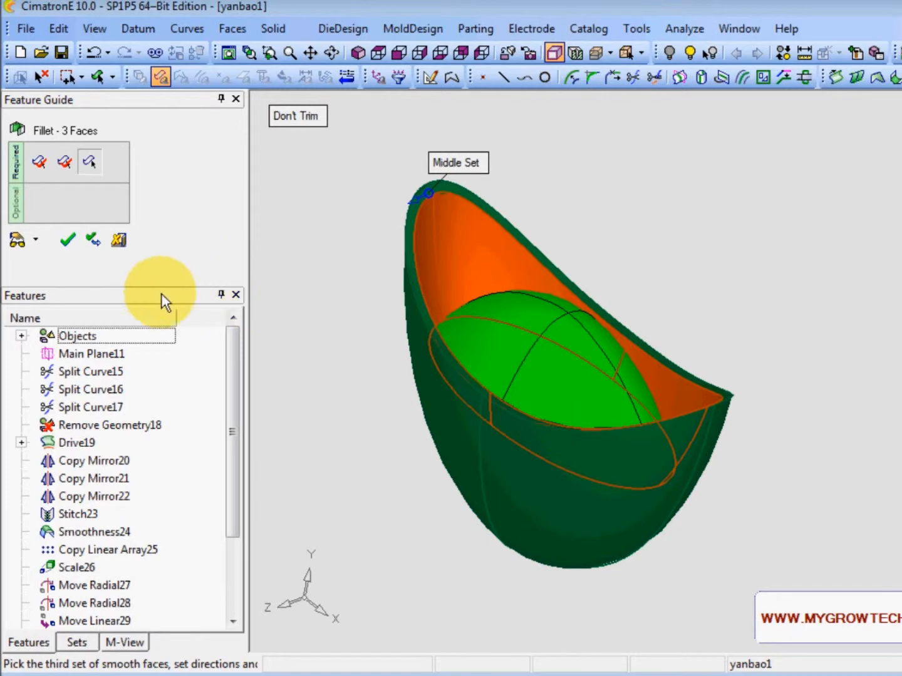
Switch the three-face fillet to Trim and preview the rounded rim up close.
click(288, 120)
scroll(521, 436, up, 2)
middle_drag(521, 436, 485, 342)
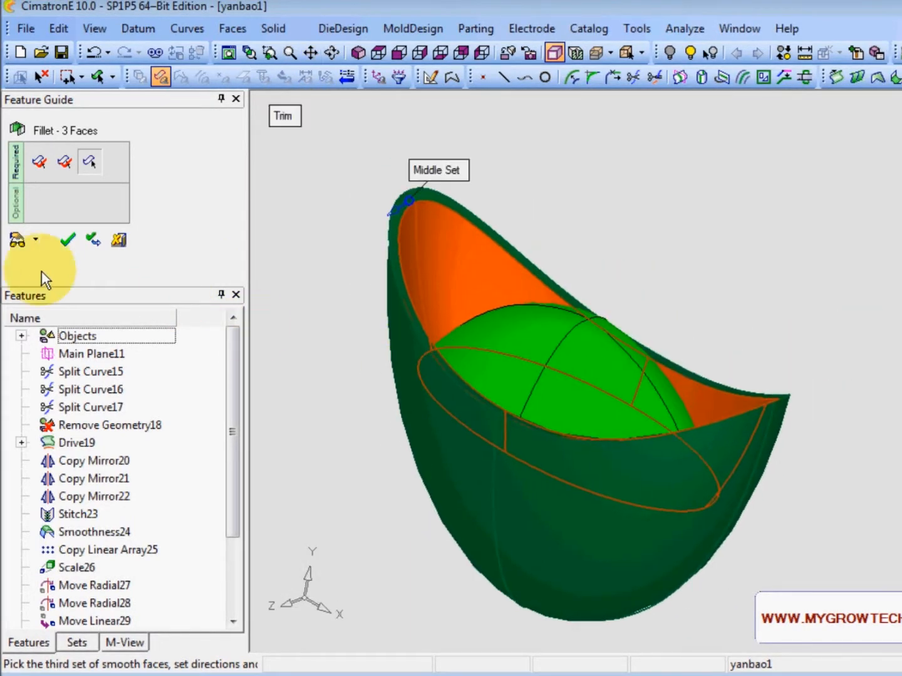
click(29, 239)
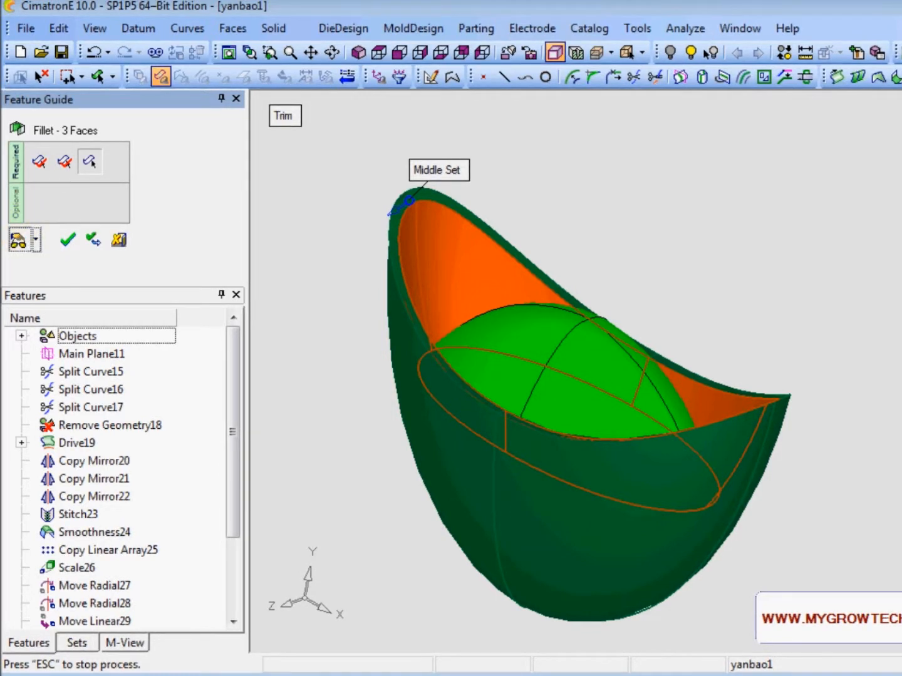
scroll(551, 351, up, 4)
ctrl+middle_drag(376, 350, 556, 458)
middle_drag(414, 284, 395, 258)
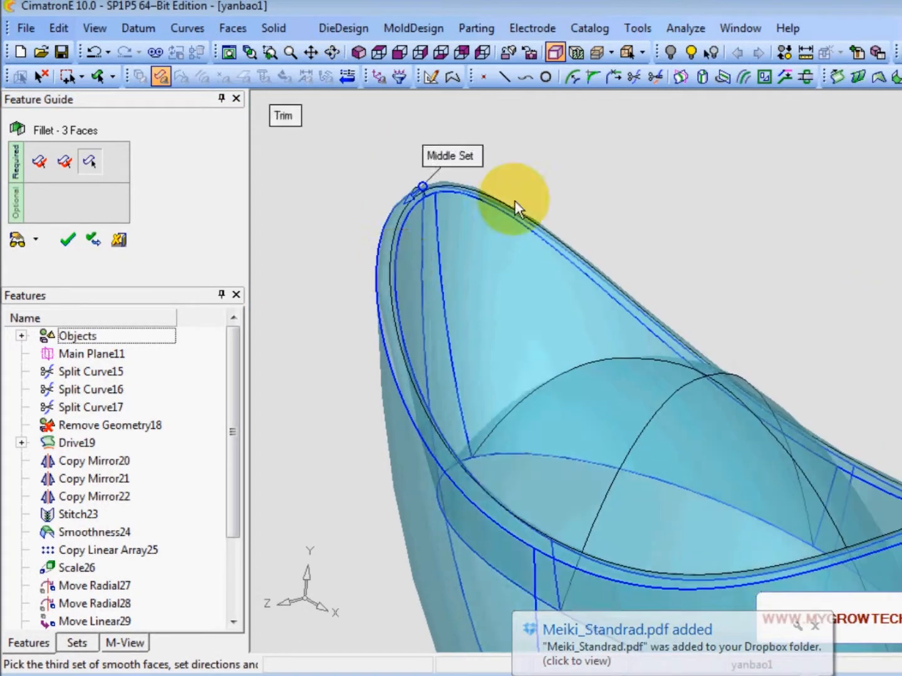
Apply the three-face fillet around the ingot's rim.
ctrl+right_drag(513, 199, 556, 315)
ctrl+middle_drag(554, 316, 454, 233)
middle_drag(469, 251, 489, 268)
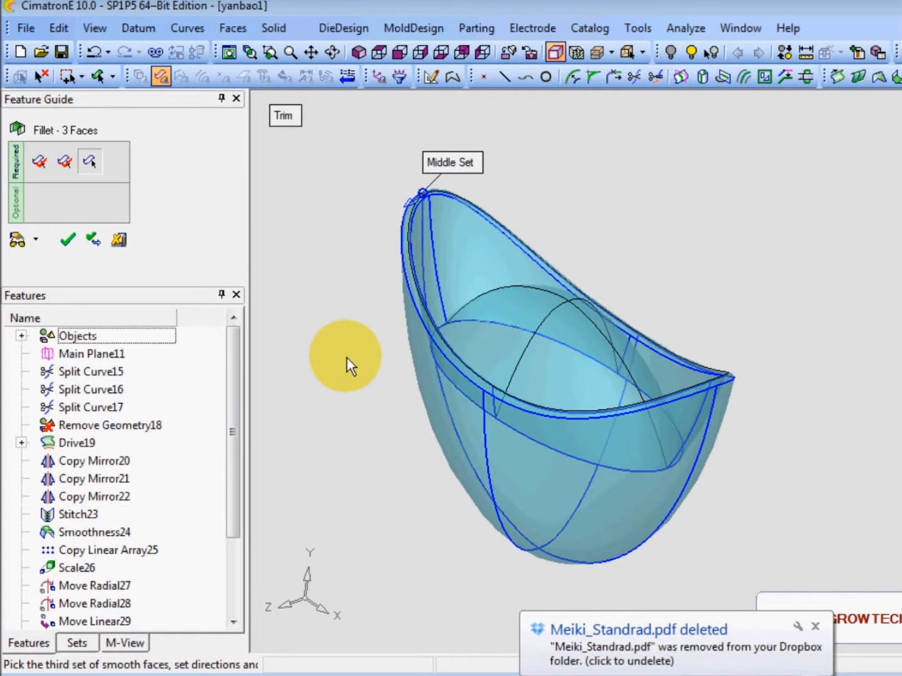
click(67, 238)
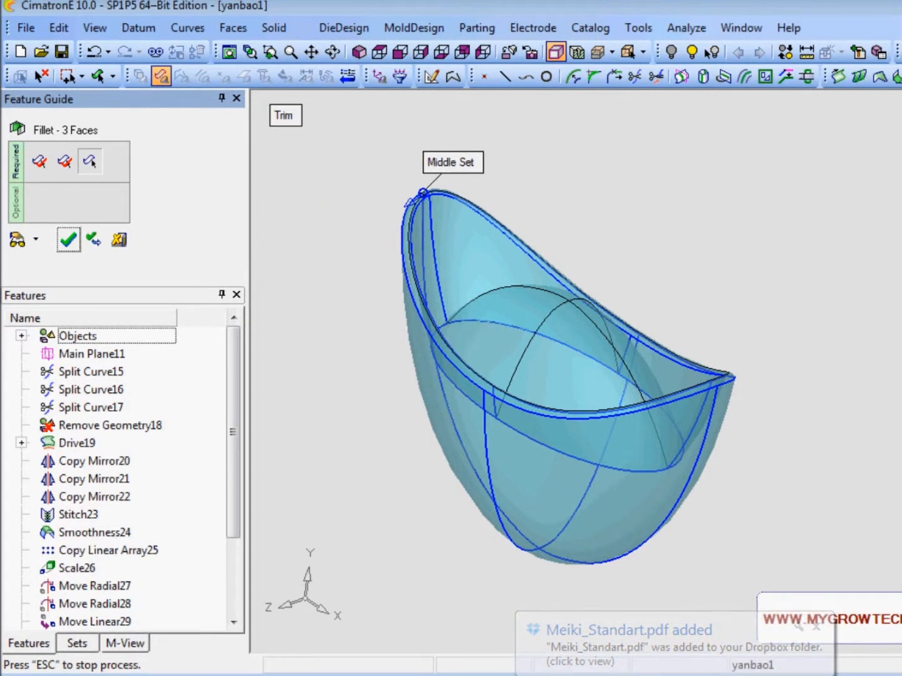
scroll(544, 485, up, 3)
ctrl+middle_drag(364, 422, 478, 458)
mouse_move(553, 343)
ctrl+mouse_down()
mouse_move(537, 343)
mouse_move(551, 330)
ctrl+mouse_up()
ctrl+middle_drag(551, 330, 495, 295)
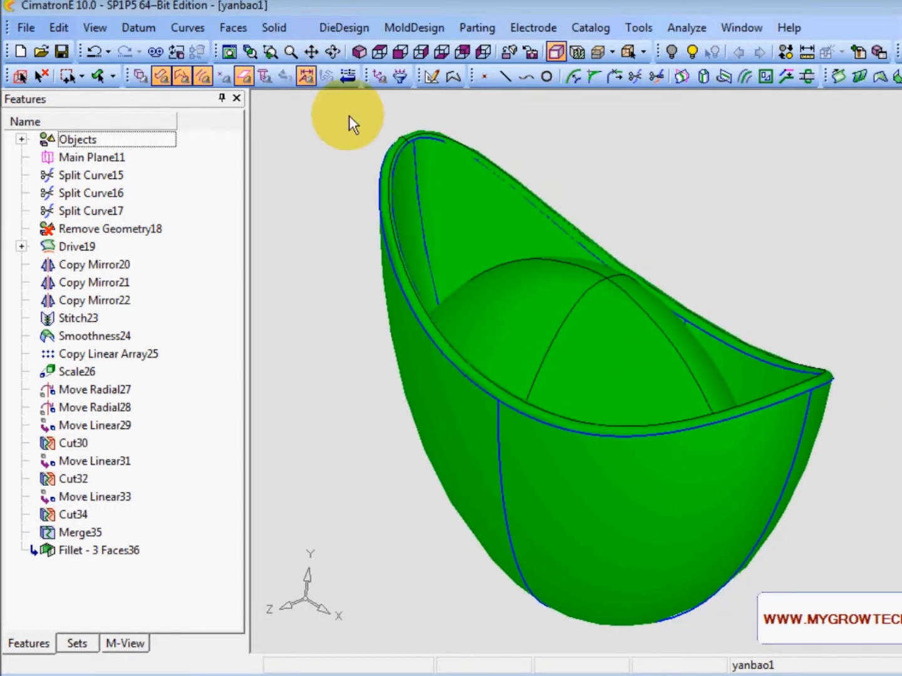
click(234, 29)
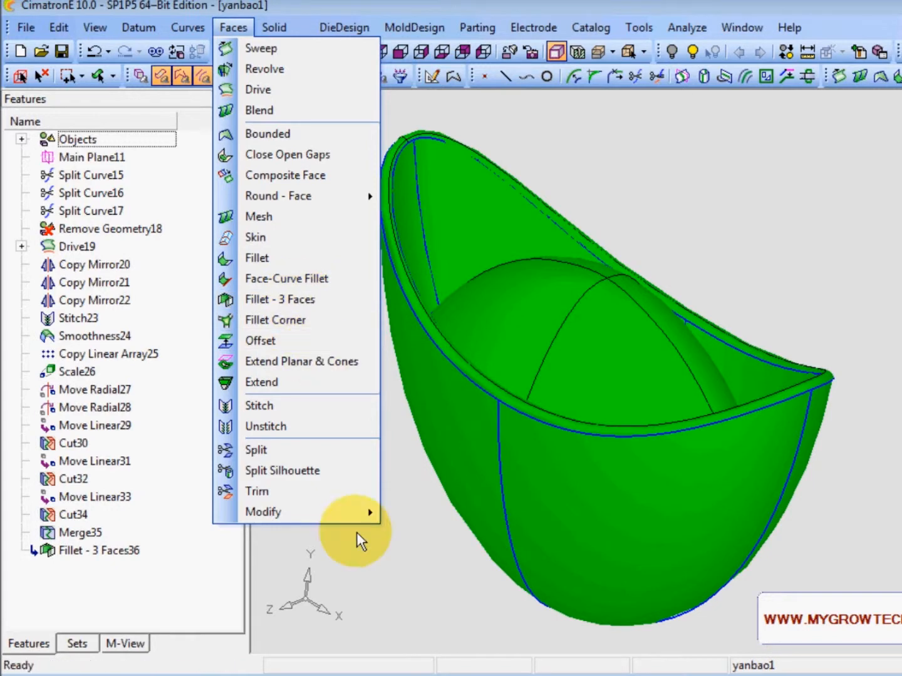
click(374, 583)
ctrl+right_drag(549, 316, 511, 306)
ctrl+drag(511, 306, 525, 406)
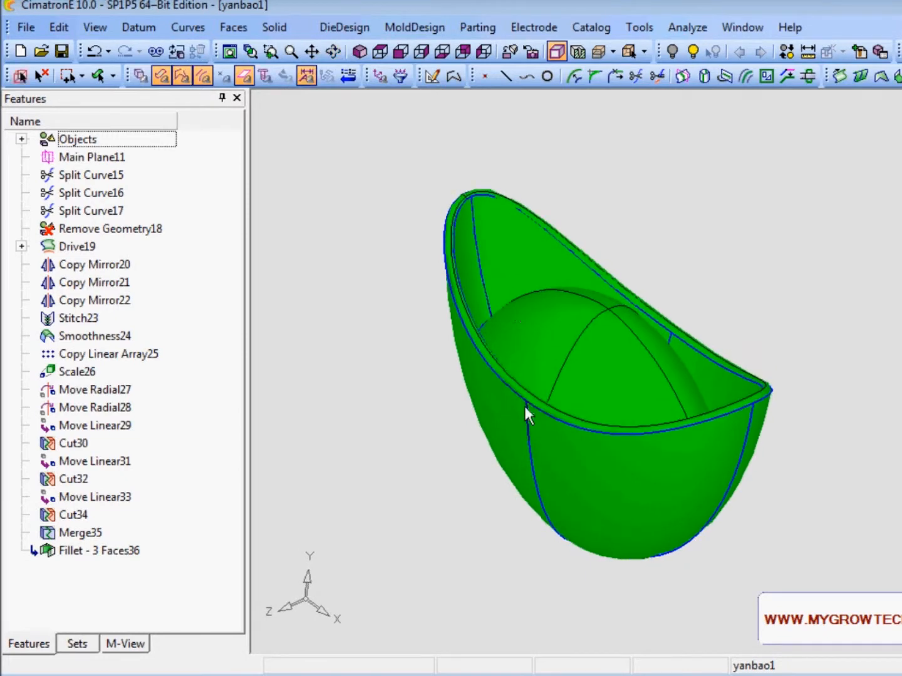
ctrl+right_drag(524, 406, 481, 352)
ctrl+middle_drag(481, 351, 499, 355)
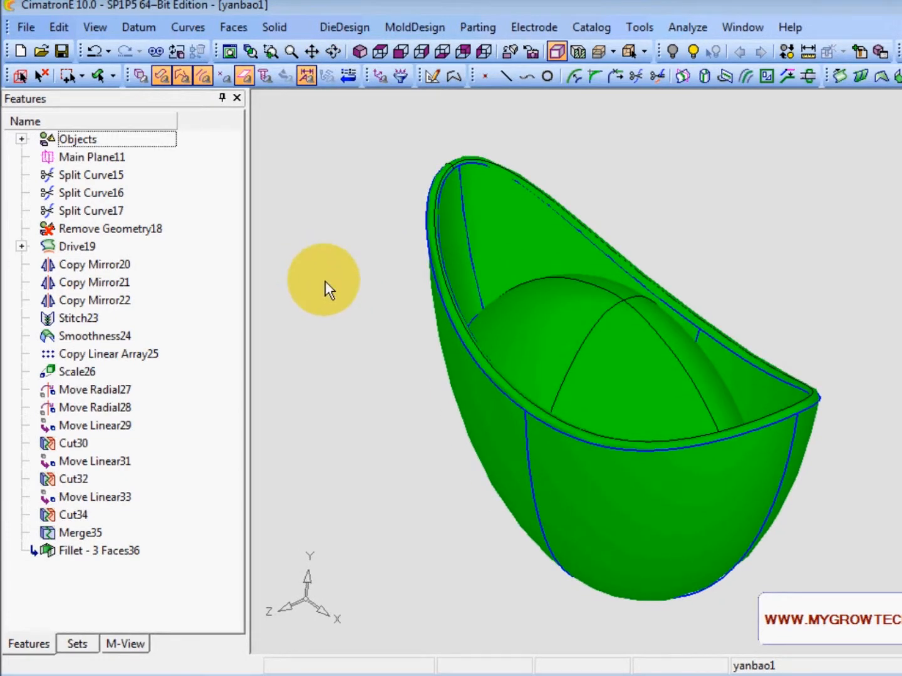
Stitch all faces of the ingot together with the Stitch only option and a maximum gap of 0.01.
right_click(314, 257)
click(383, 315)
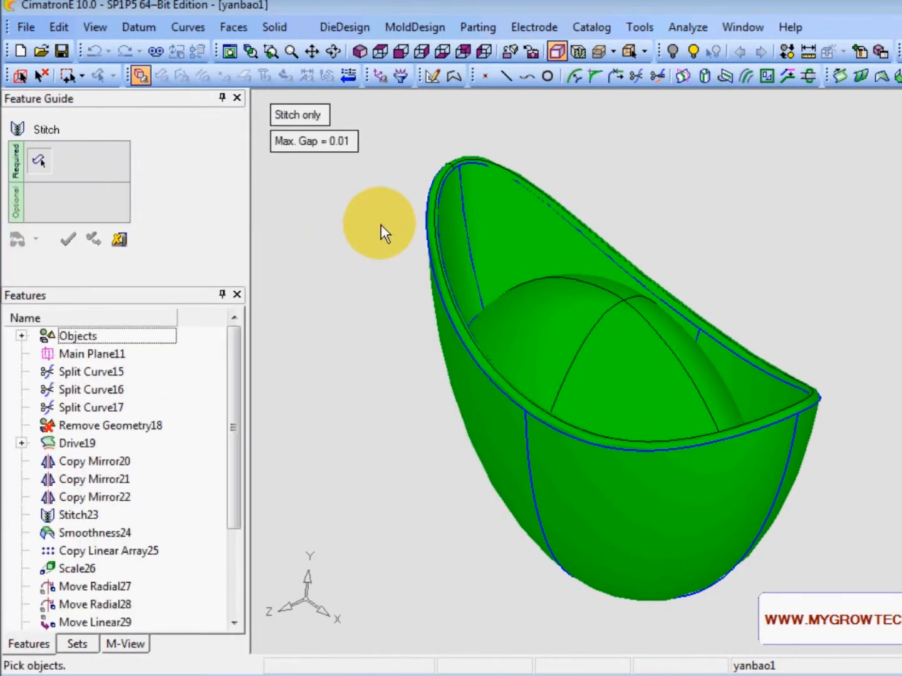
scroll(425, 312, down, 2)
drag(432, 187, 858, 594)
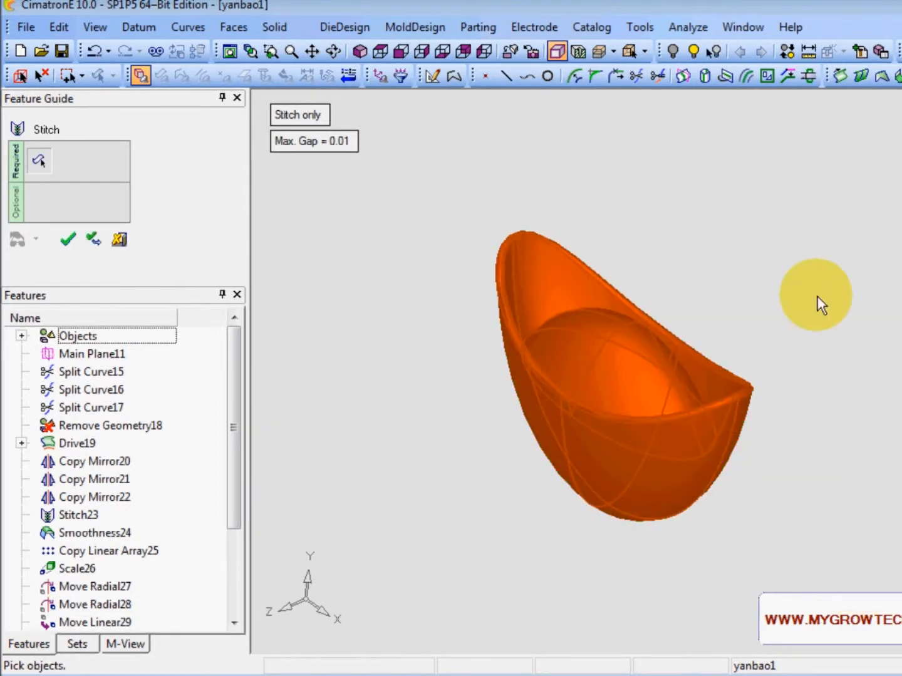
click(765, 245)
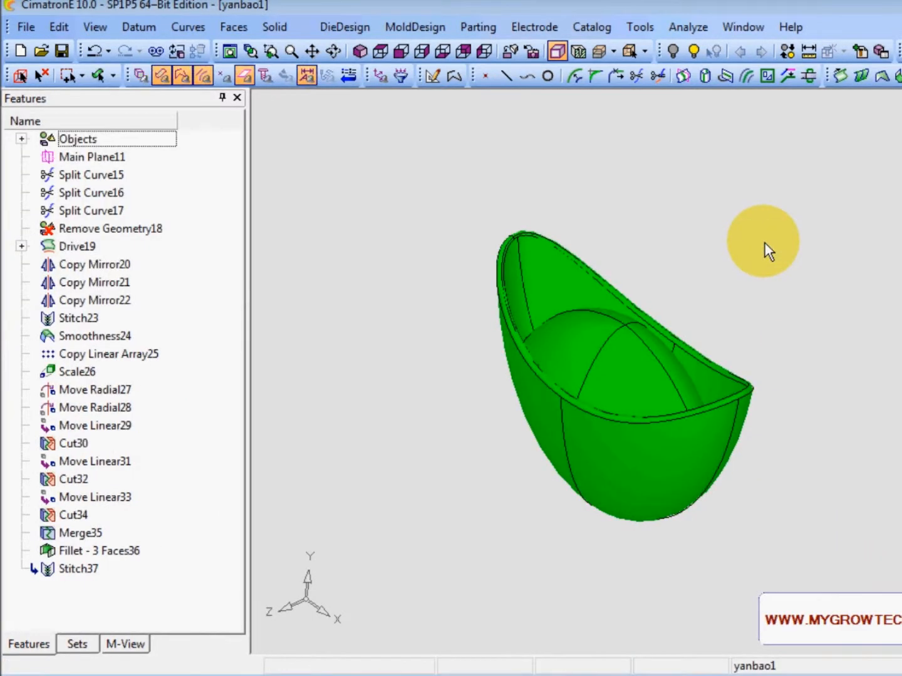
Check the open-edges display setting and examine the stitched ingot's rim and inner wall up close.
ctrl+right_drag(764, 244, 878, 338)
ctrl+middle_drag(677, 404, 651, 377)
ctrl+drag(651, 377, 589, 316)
right_click(751, 183)
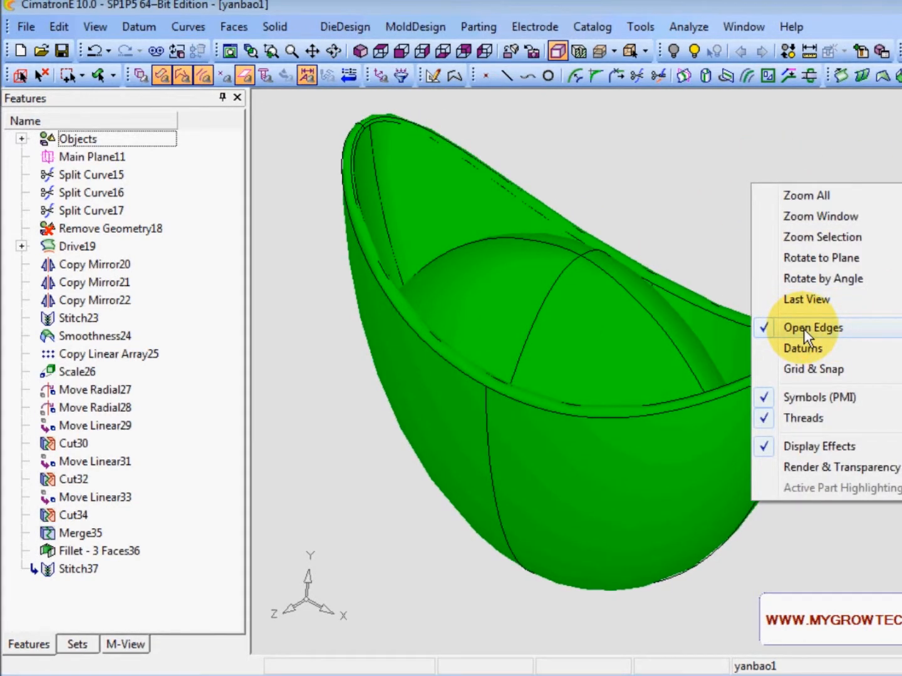
click(666, 171)
ctrl+right_drag(737, 211, 471, 337)
ctrl+drag(469, 337, 517, 239)
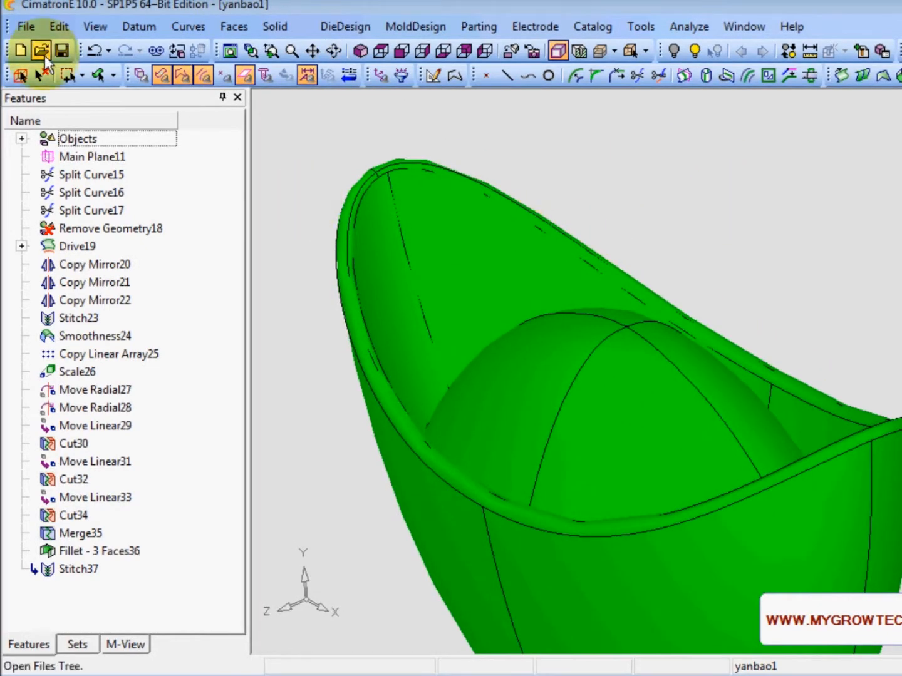
Raise the model's display quality in the view settings.
click(94, 26)
mouse_move(162, 194)
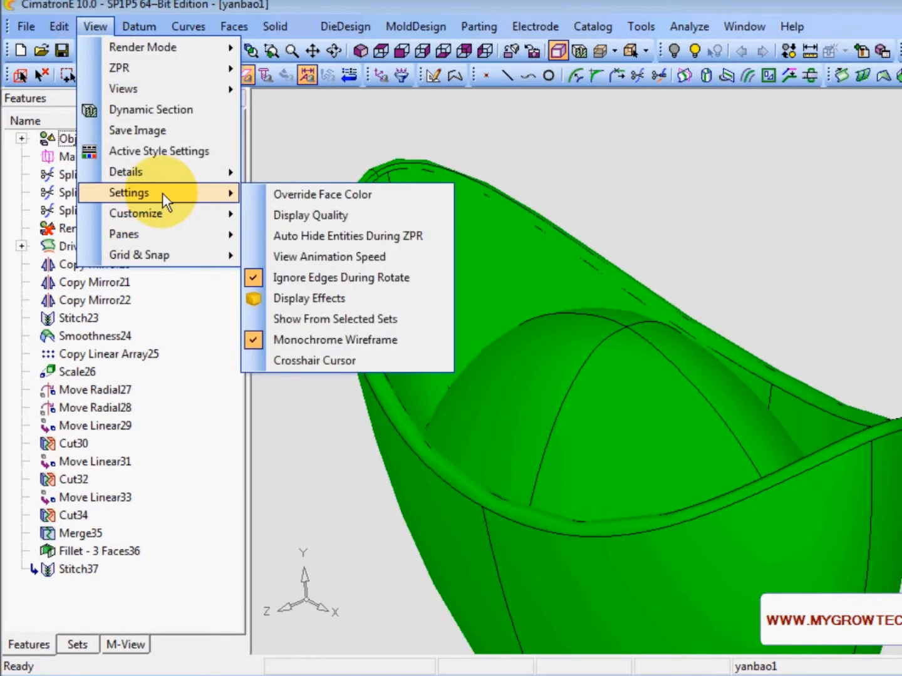
click(316, 217)
drag(178, 94, 209, 100)
click(236, 169)
middle_drag(487, 479, 565, 369)
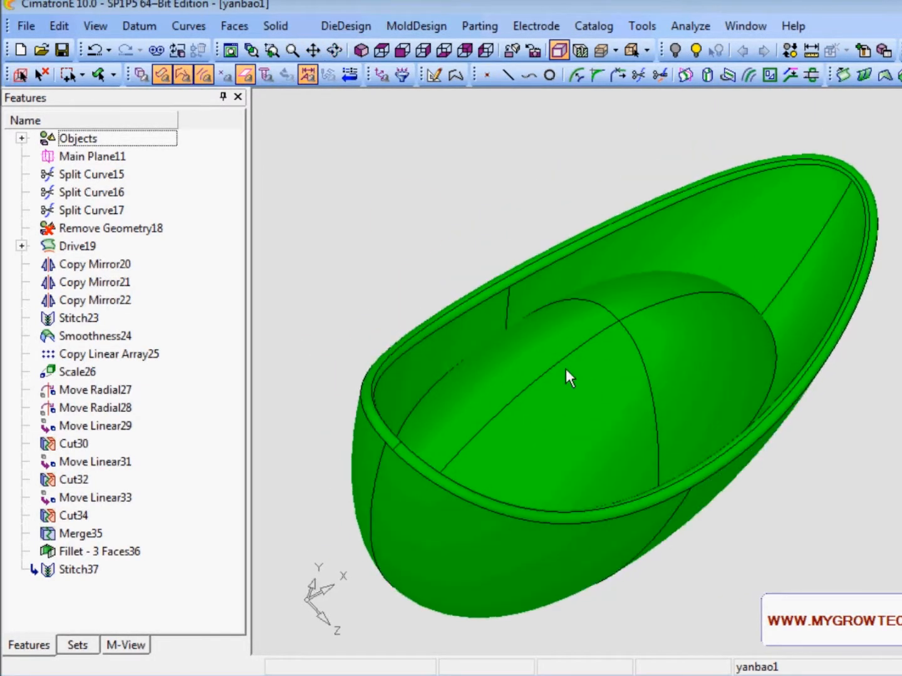
Start a Round and pick the edge loop where the dome meets the ingot's inner wall.
right_click(410, 217)
click(475, 355)
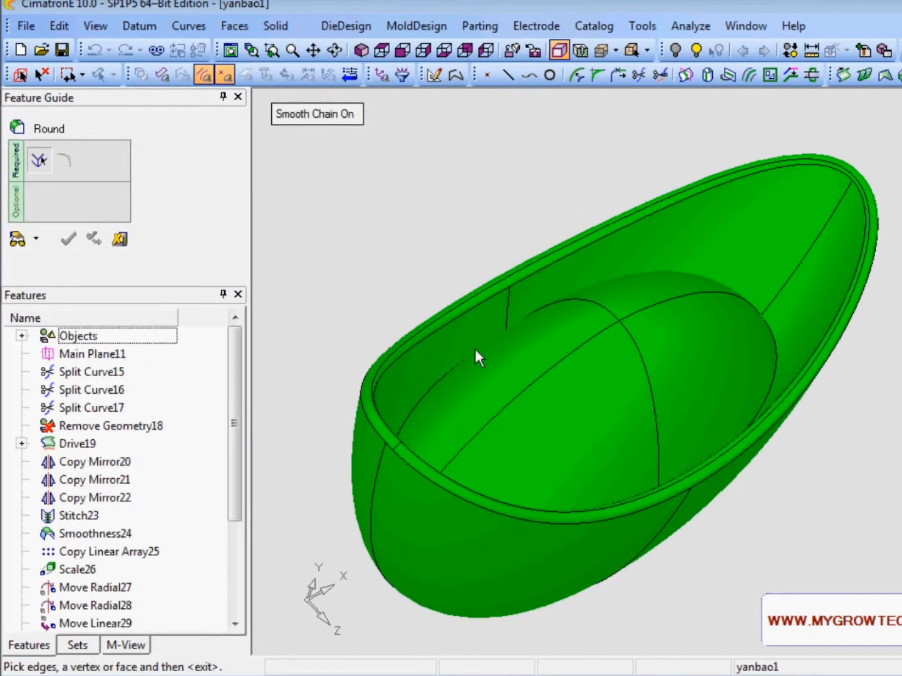
click(451, 370)
middle_drag(611, 287, 540, 269)
middle_click(502, 211)
middle_drag(433, 234, 447, 139)
Set the round's global radius to 0.5 and preview it around the dome.
click(369, 146)
text(.5)
key(Return)
middle_drag(554, 298, 618, 358)
click(19, 238)
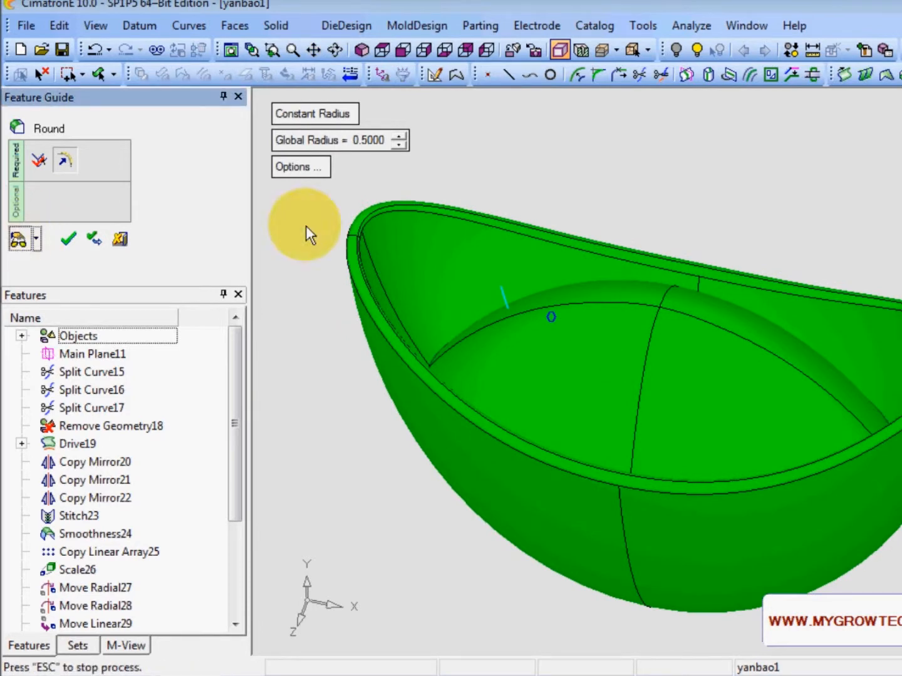
middle_drag(635, 211, 634, 313)
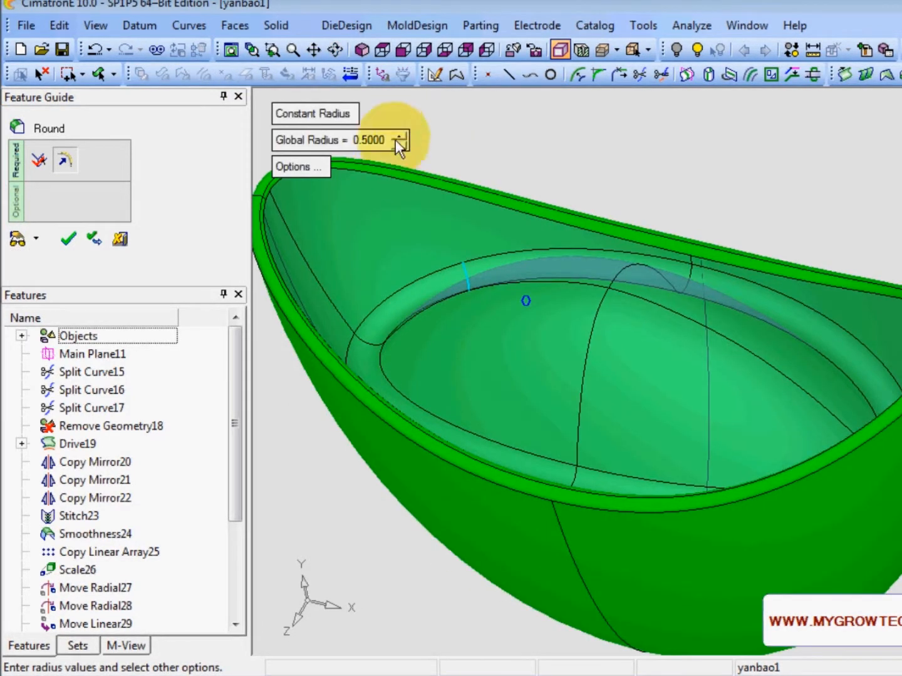
Set the round's global radius to 0.8, preview it and apply the round around the dome.
click(366, 138)
key(BackSpace)
text(0.8)
key(Return)
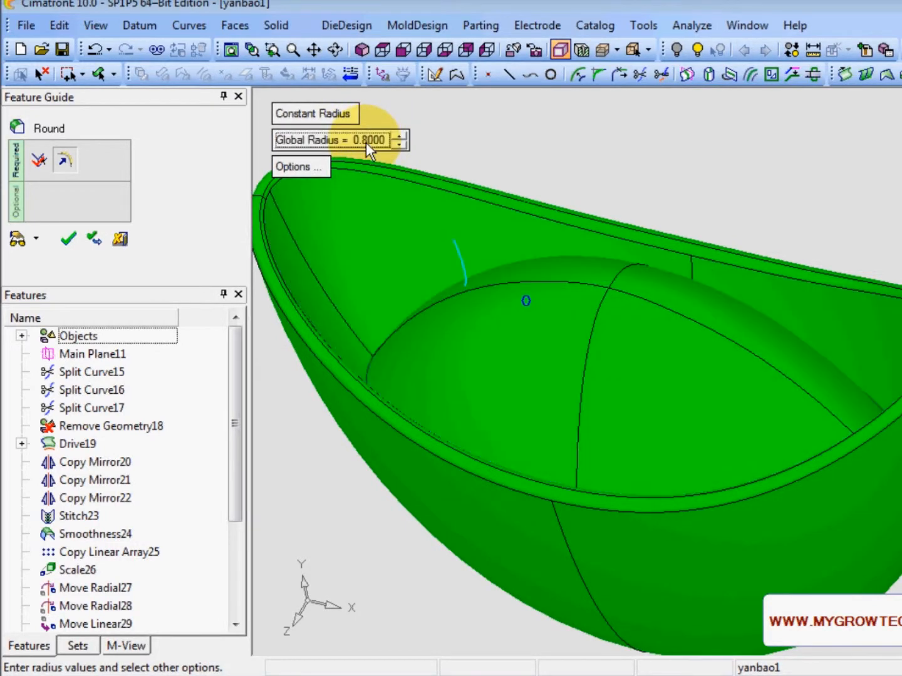
click(17, 240)
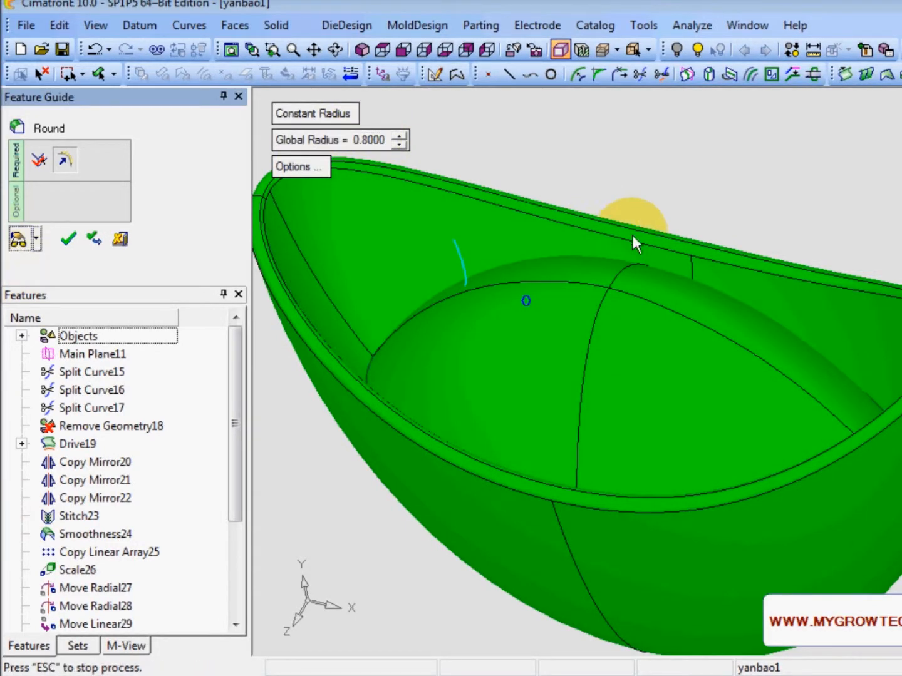
middle_drag(769, 201, 651, 294)
click(69, 239)
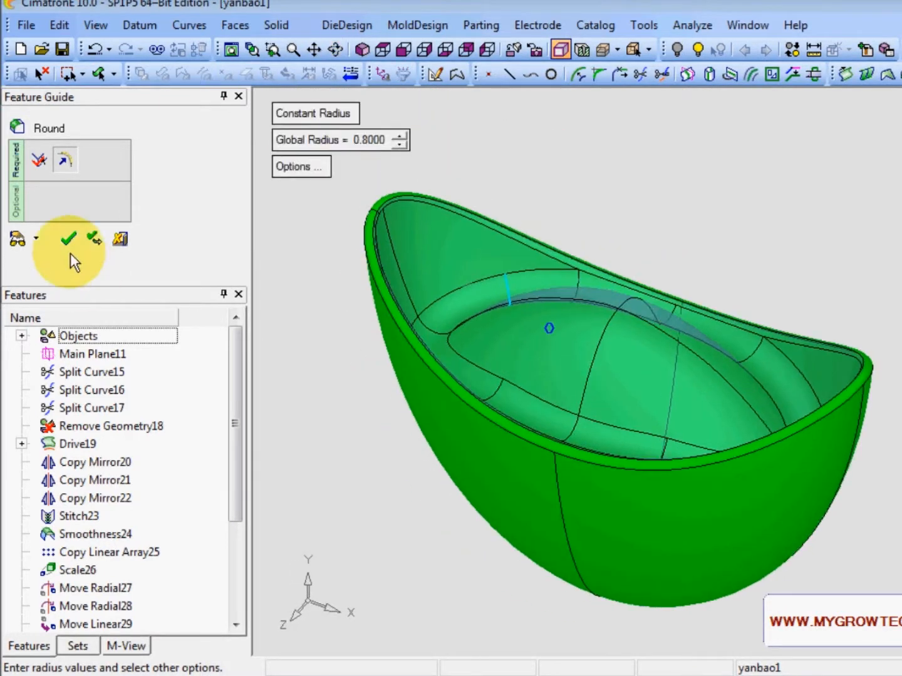
middle_drag(575, 337, 614, 306)
middle_drag(731, 206, 695, 326)
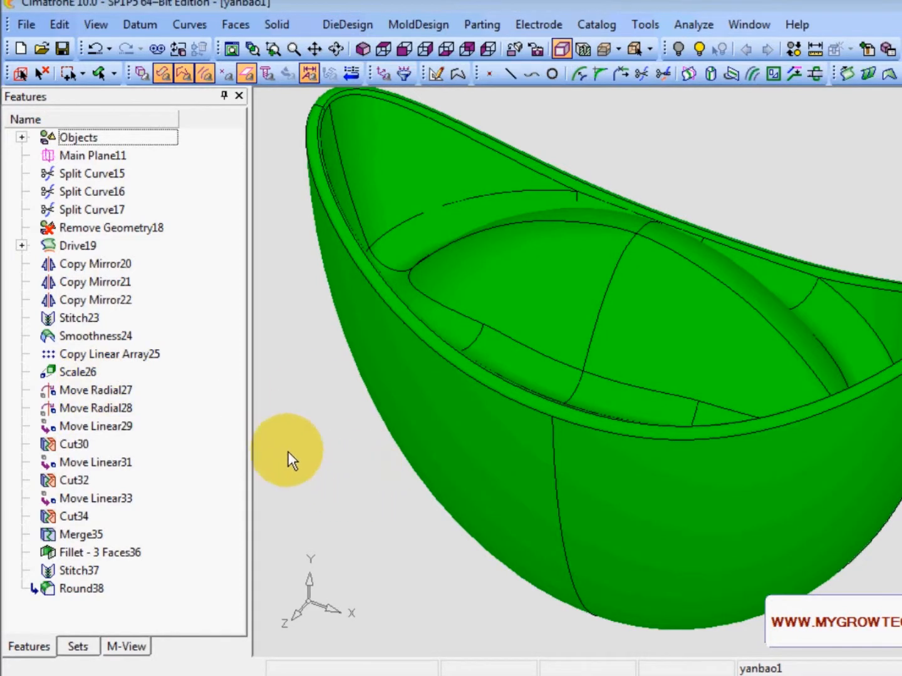
Turn on the datum display and fit all the datum planes in the view.
click(383, 49)
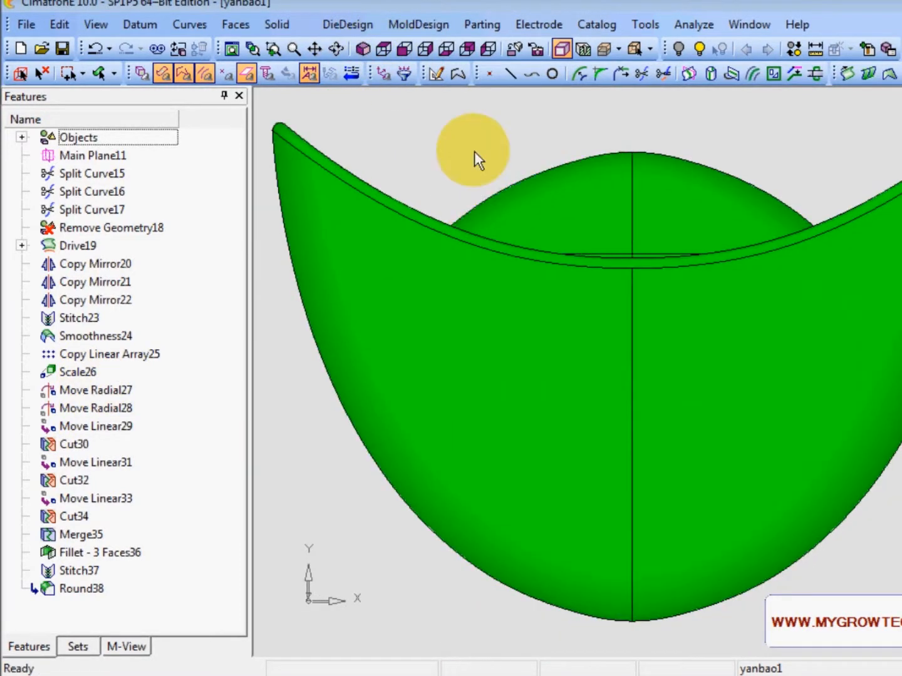
right_click(474, 151)
click(517, 164)
right_click(453, 166)
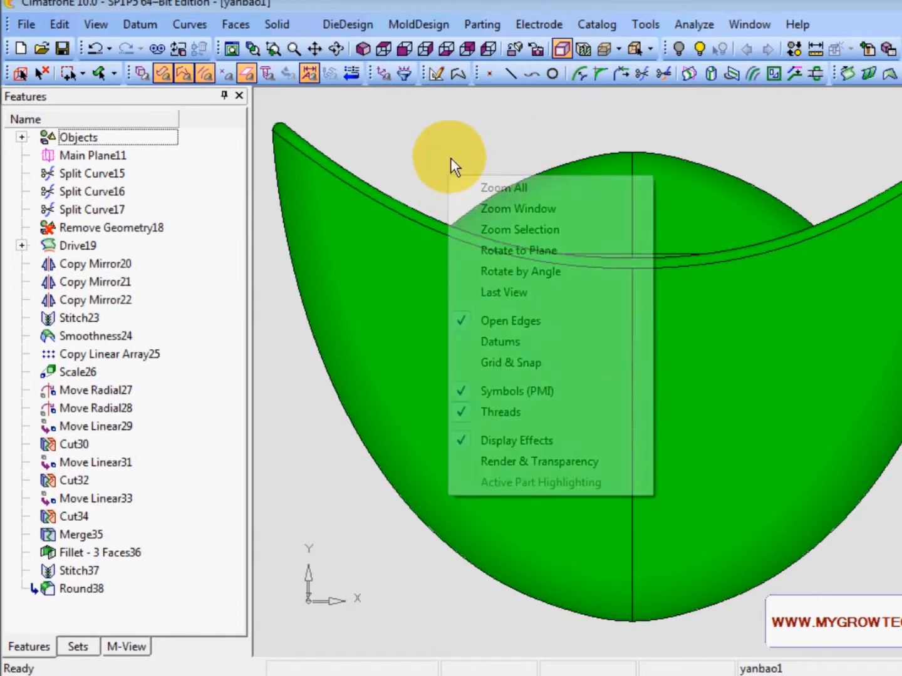
click(505, 343)
right_click(486, 162)
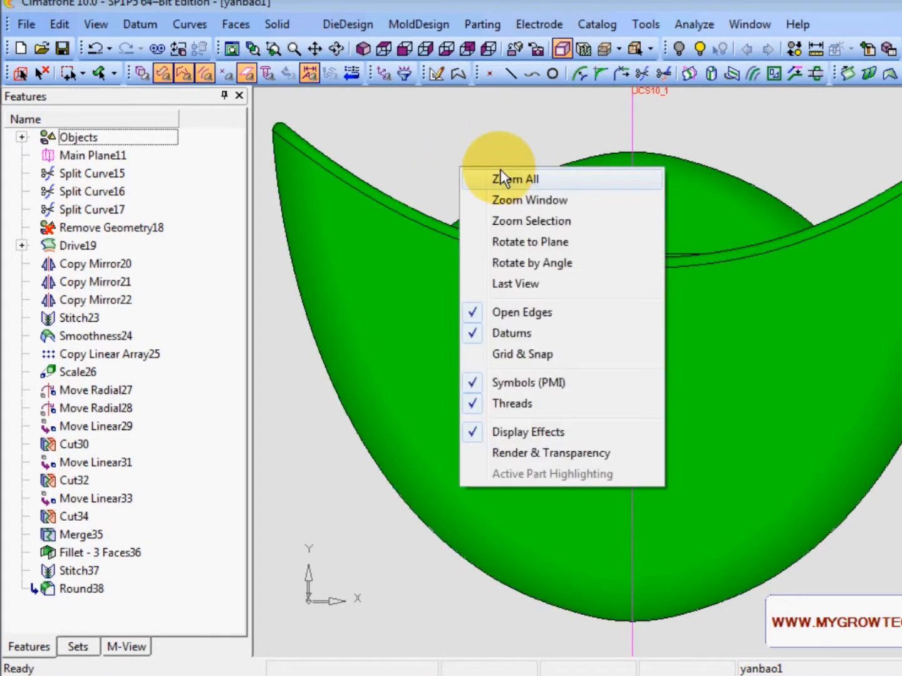
click(501, 178)
Start a parallel plane offset 10 below the horizontal main plane.
ctrl+middle_drag(553, 357, 503, 329)
ctrl+right_drag(503, 329, 481, 408)
mouse_move(572, 271)
ctrl+mouse_down()
mouse_move(588, 266)
mouse_move(571, 286)
ctrl+mouse_up()
click(132, 26)
mouse_move(161, 44)
click(252, 46)
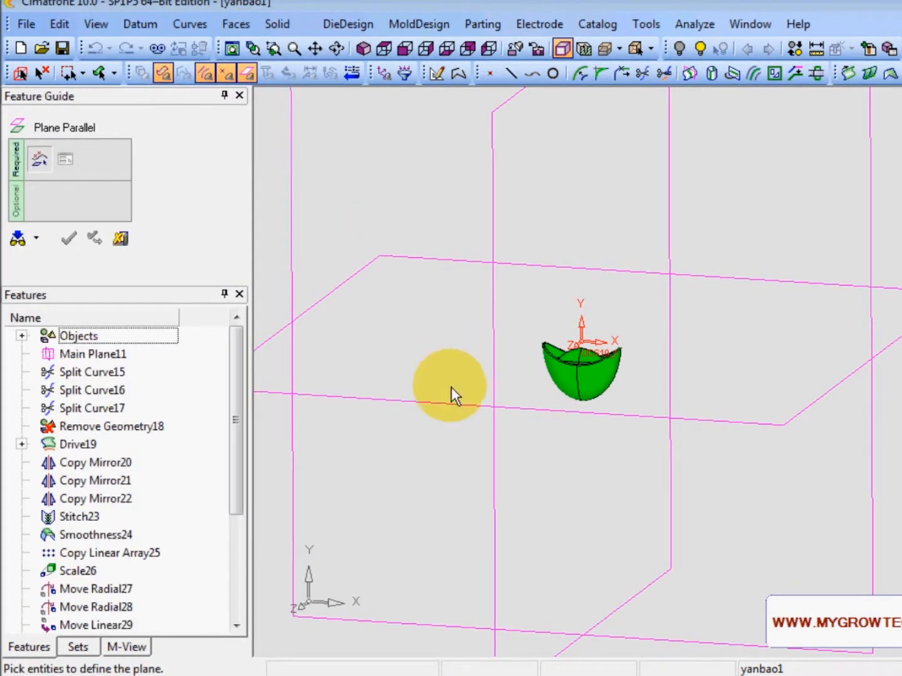
click(449, 404)
click(322, 138)
text(10)
key(Return)
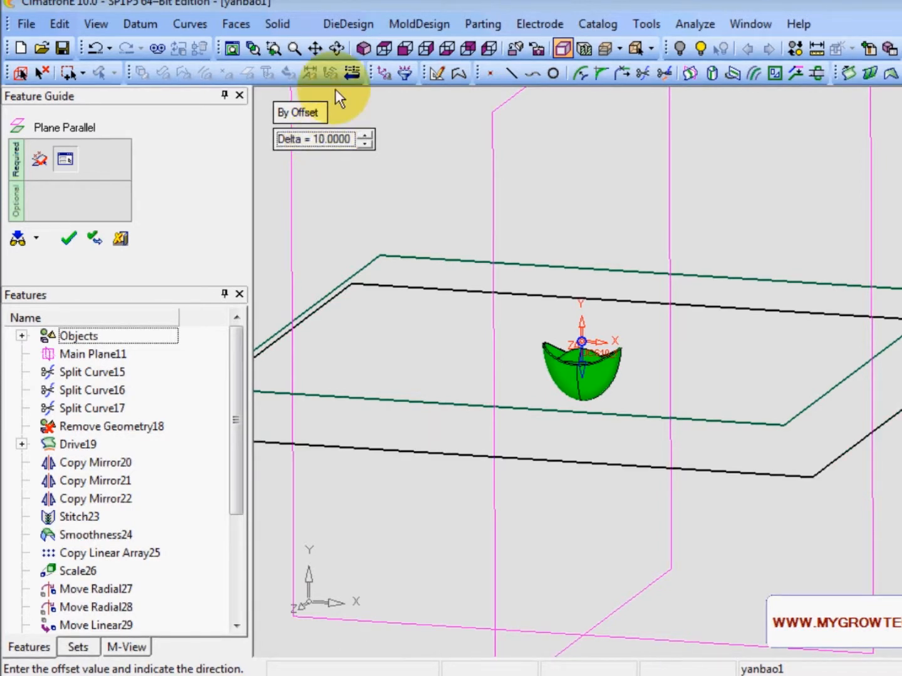
Check the plane's height on the ingot from the front, set its offset to 9 and create it.
click(406, 48)
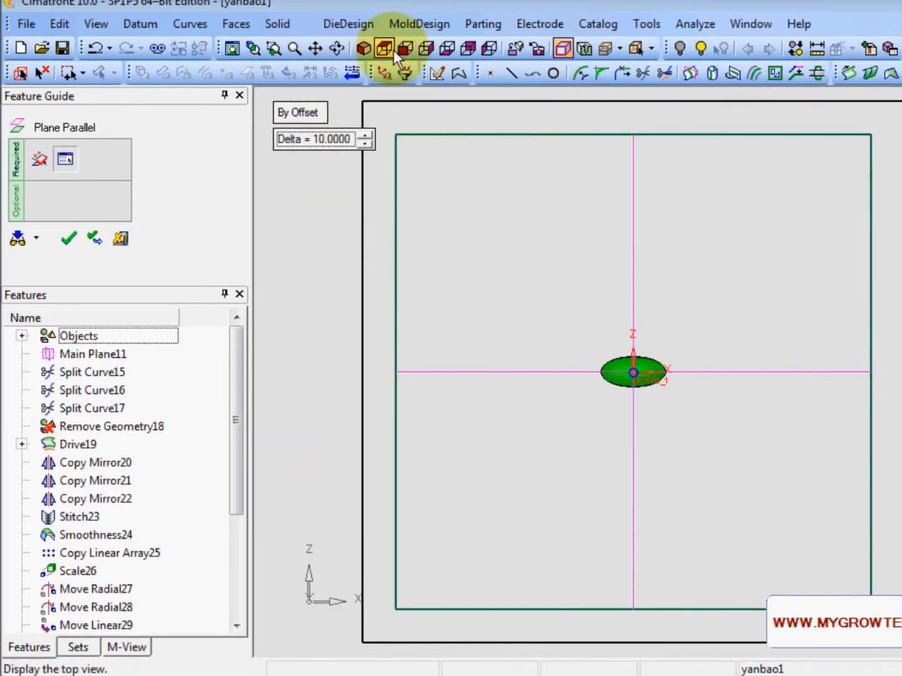
click(387, 49)
scroll(610, 345, up, 5)
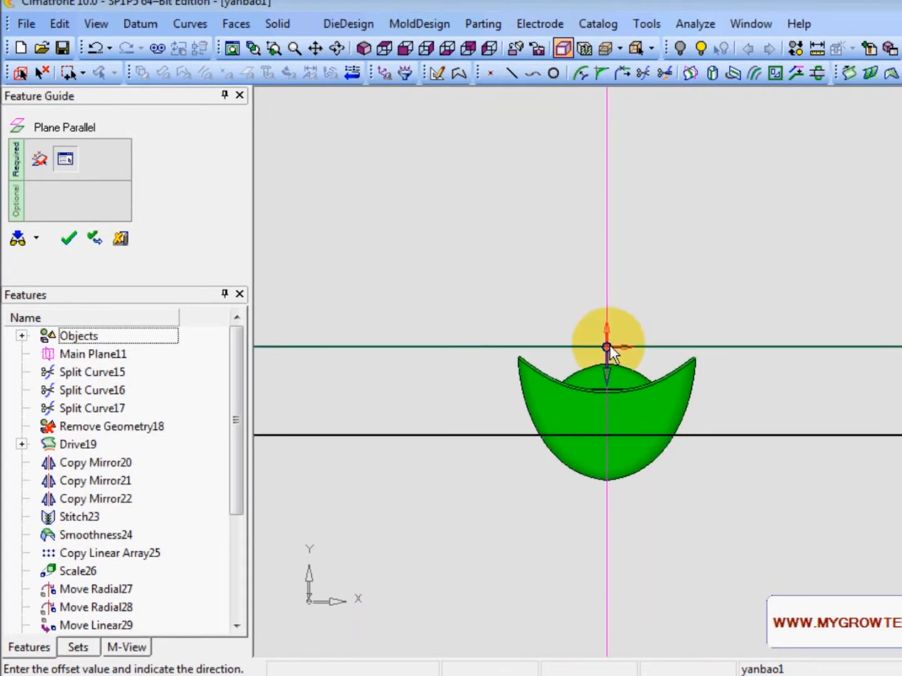
click(369, 143)
click(362, 133)
click(362, 133)
click(364, 143)
click(363, 142)
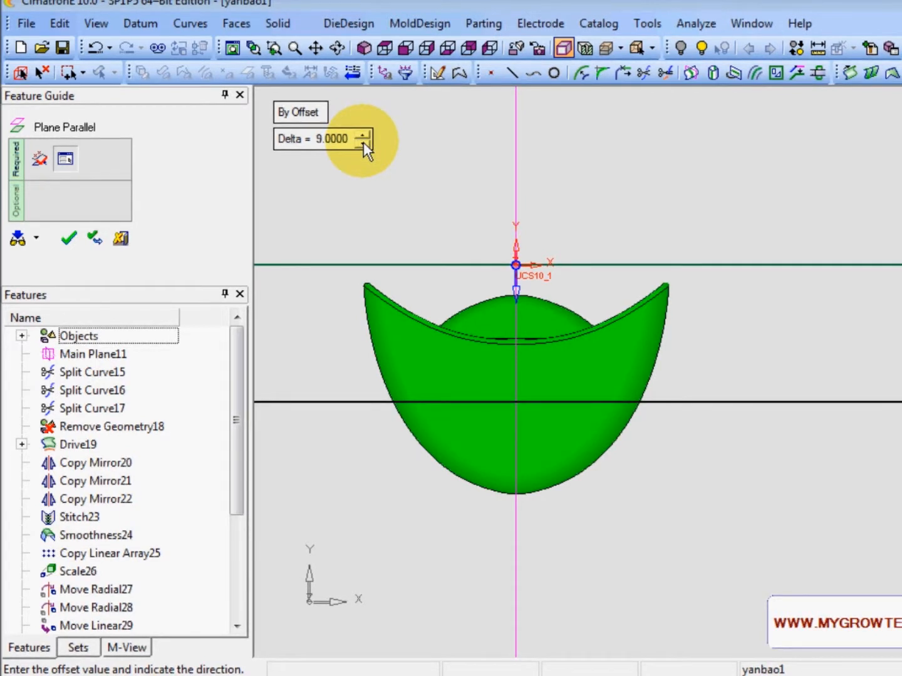
click(364, 134)
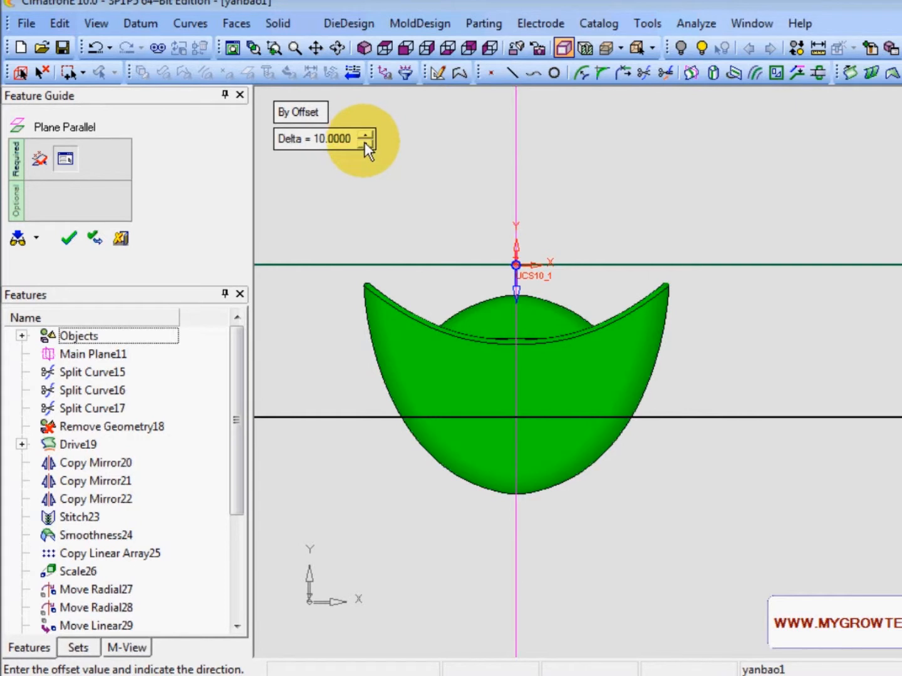
click(364, 144)
ctrl+right_drag(597, 273, 659, 415)
ctrl+middle_drag(568, 393, 633, 404)
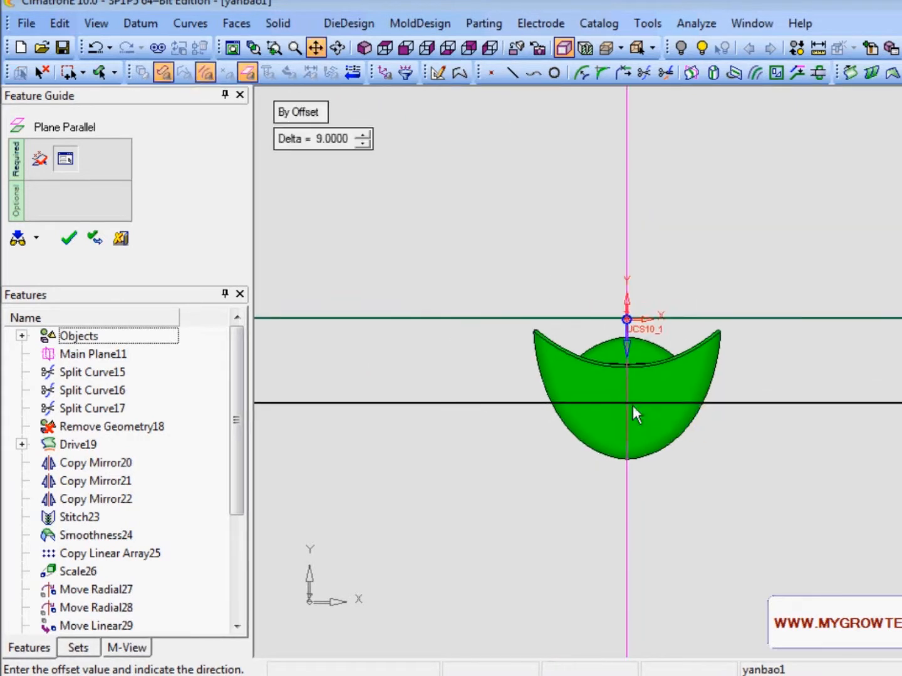
right_click(695, 248)
click(695, 248)
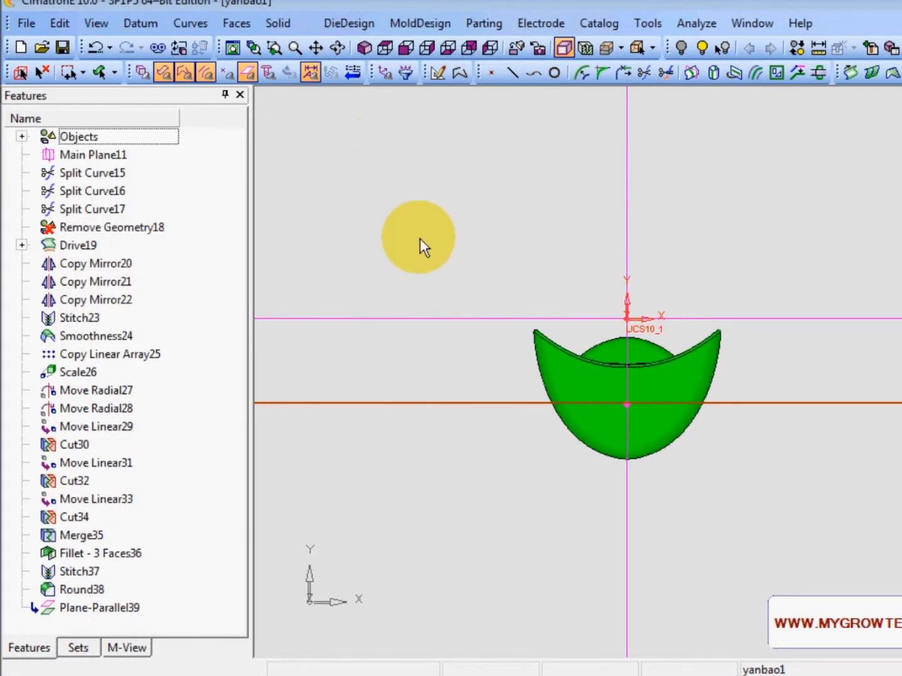
Start a cut on the ingot body from the front, using the lower parallel plane as the cutting plane.
click(47, 72)
ctrl+drag(672, 273, 677, 270)
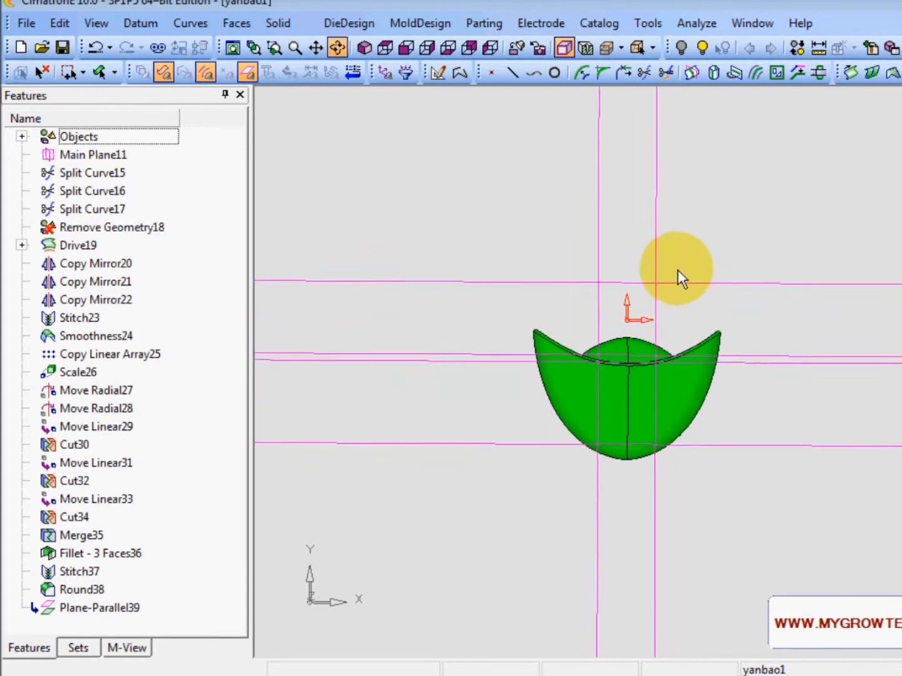
click(385, 49)
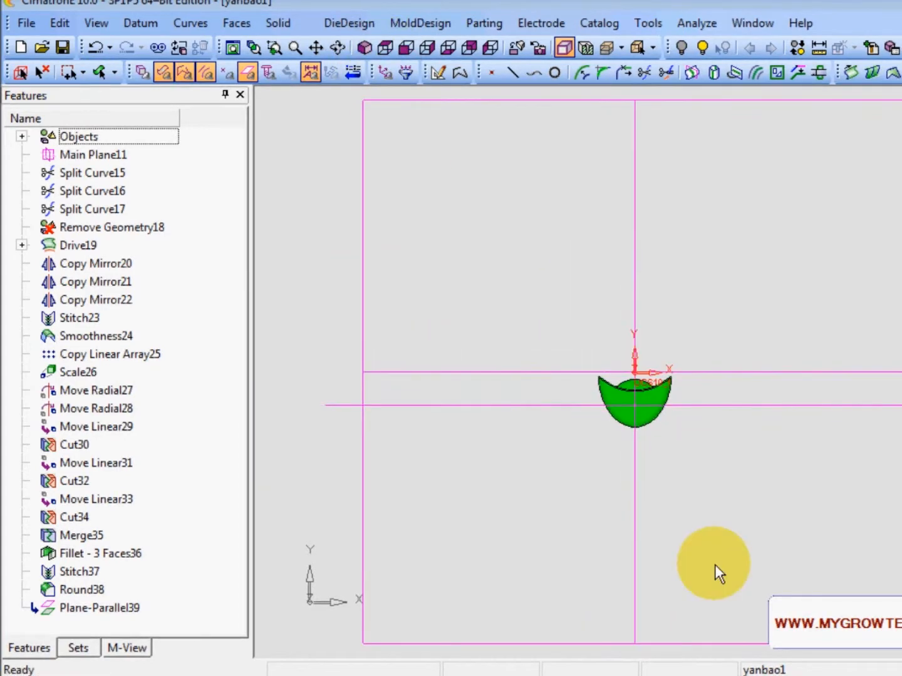
scroll(788, 250, up, 5)
click(283, 23)
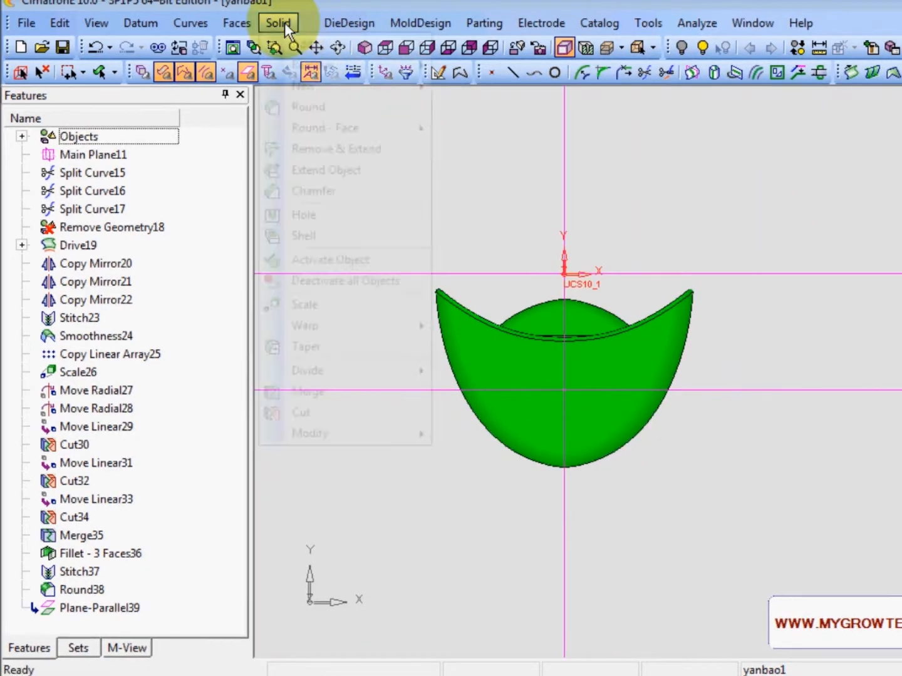
click(318, 413)
click(482, 360)
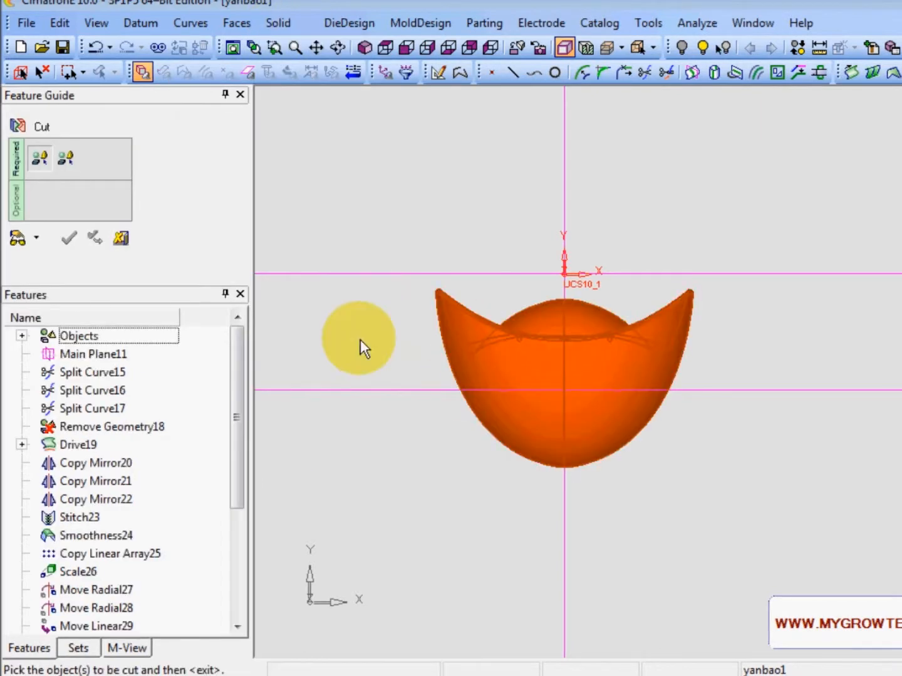
middle_click(360, 340)
click(425, 390)
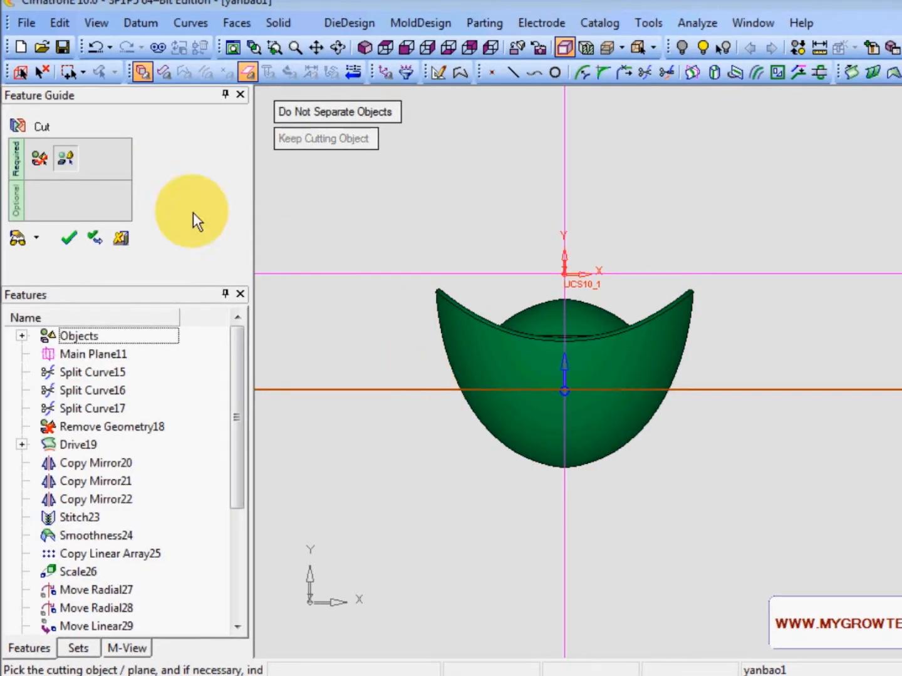
Preview the cut, flip its direction so the part below the plane is removed, and apply it.
click(27, 237)
click(565, 374)
click(24, 238)
ctrl+drag(679, 370, 721, 434)
ctrl+right_drag(722, 434, 558, 392)
ctrl+middle_drag(558, 392, 610, 426)
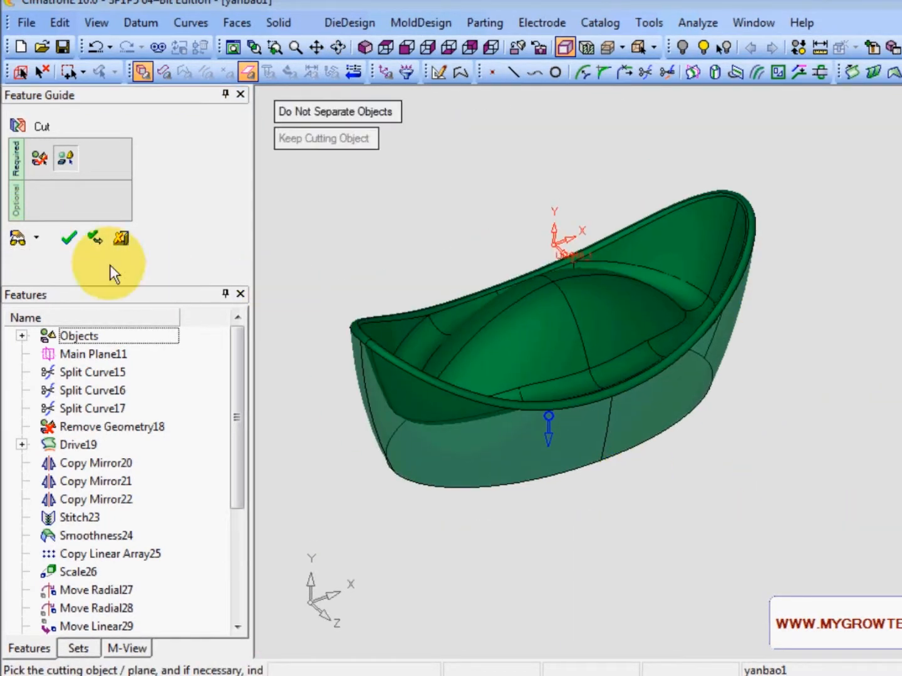
click(68, 238)
Start a round on the whole edge loop of the ingot's new flat bottom face.
ctrl+drag(672, 464, 584, 354)
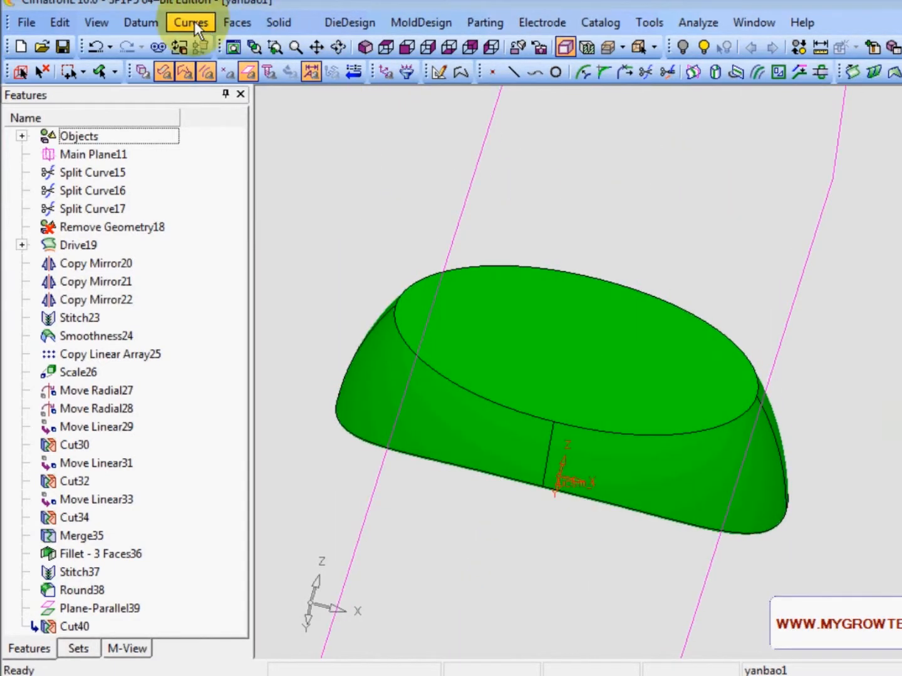
click(263, 22)
click(336, 111)
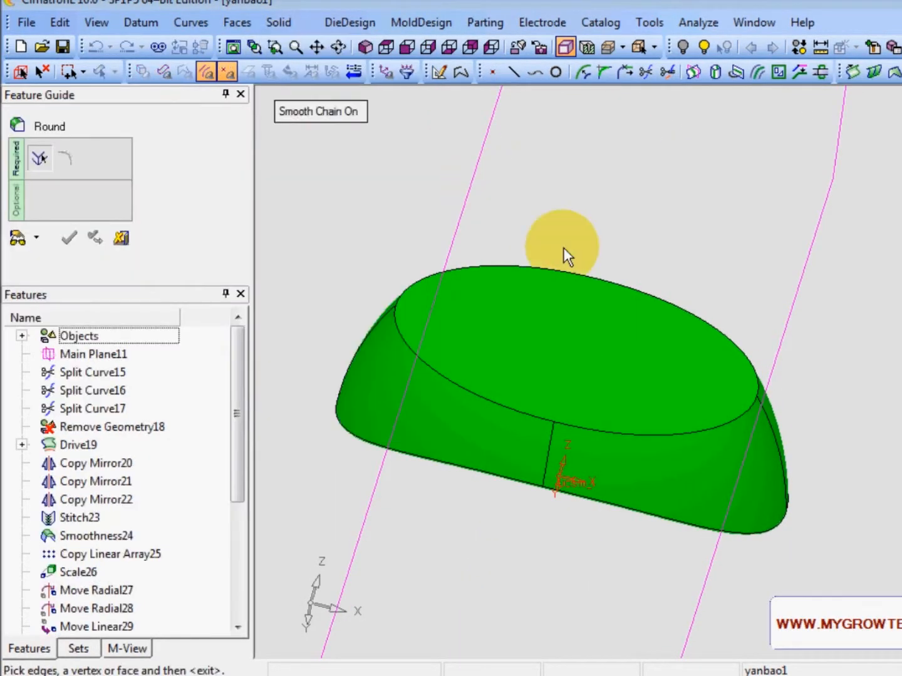
click(577, 271)
middle_click(641, 223)
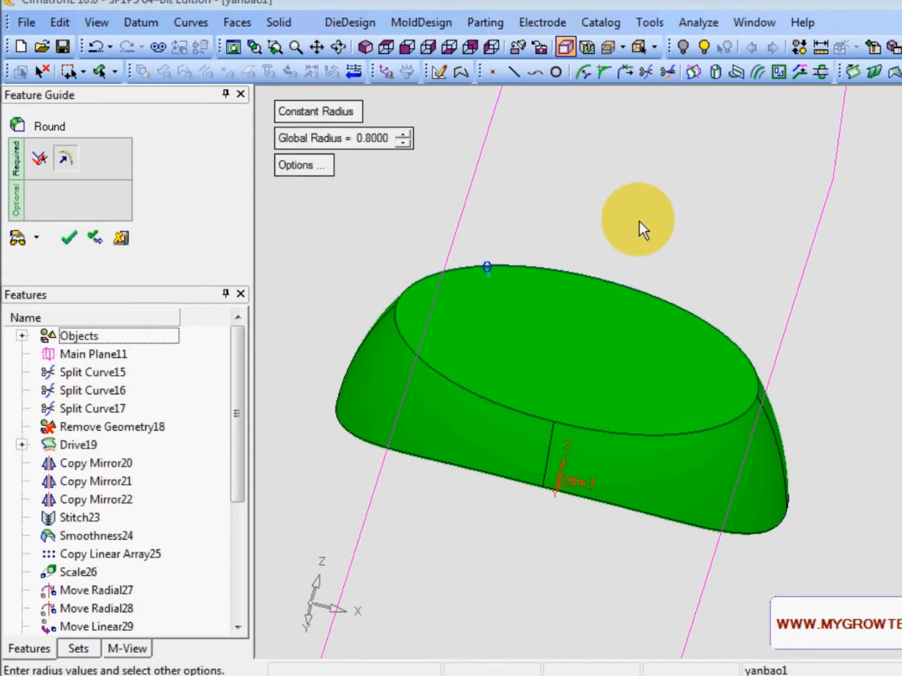
Set the bottom round's global radius to 1, preview it and apply the round.
click(406, 134)
click(405, 133)
ctrl+drag(505, 319, 585, 338)
click(405, 143)
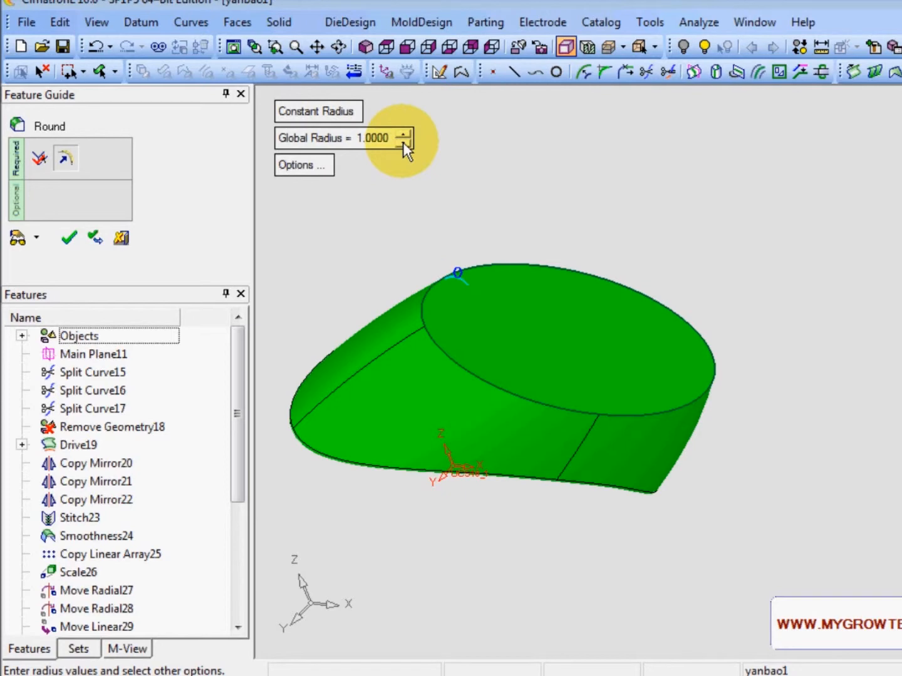
click(19, 239)
ctrl+drag(474, 257, 621, 334)
click(69, 238)
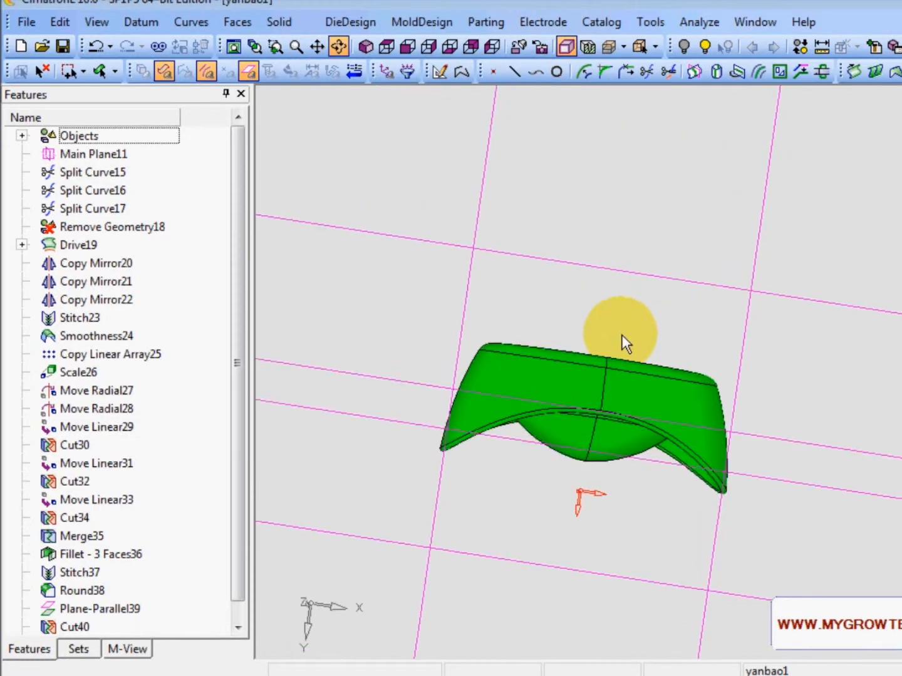
Examine the proportions and base height of the cut ingot from the front.
click(383, 48)
ctrl+right_drag(644, 488, 724, 152)
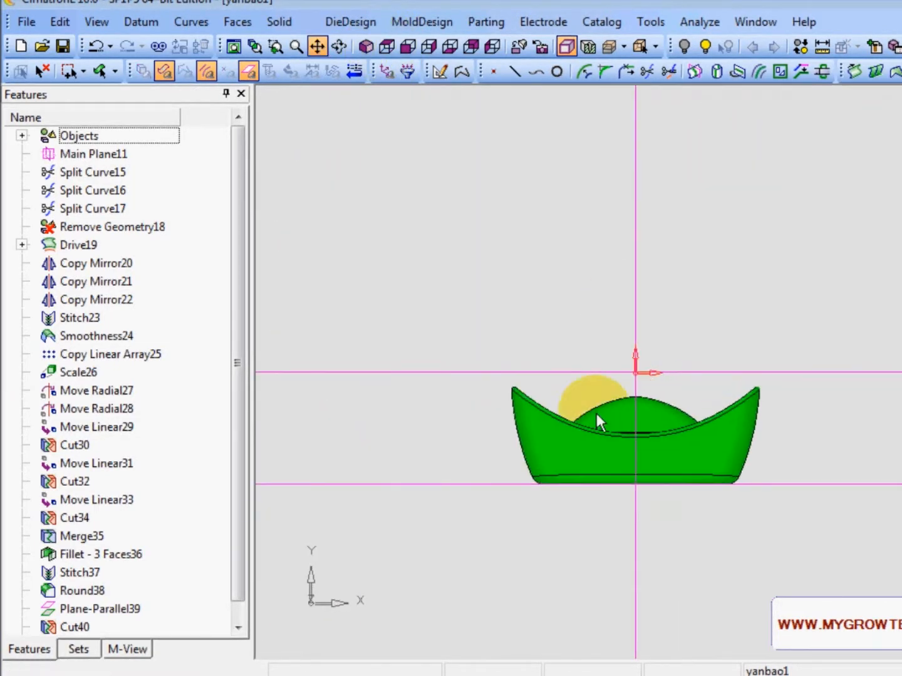
ctrl+middle_drag(596, 413, 531, 326)
ctrl+right_drag(598, 470, 599, 348)
ctrl+middle_drag(532, 456, 613, 461)
ctrl+right_drag(726, 428, 571, 480)
ctrl+middle_drag(572, 480, 582, 510)
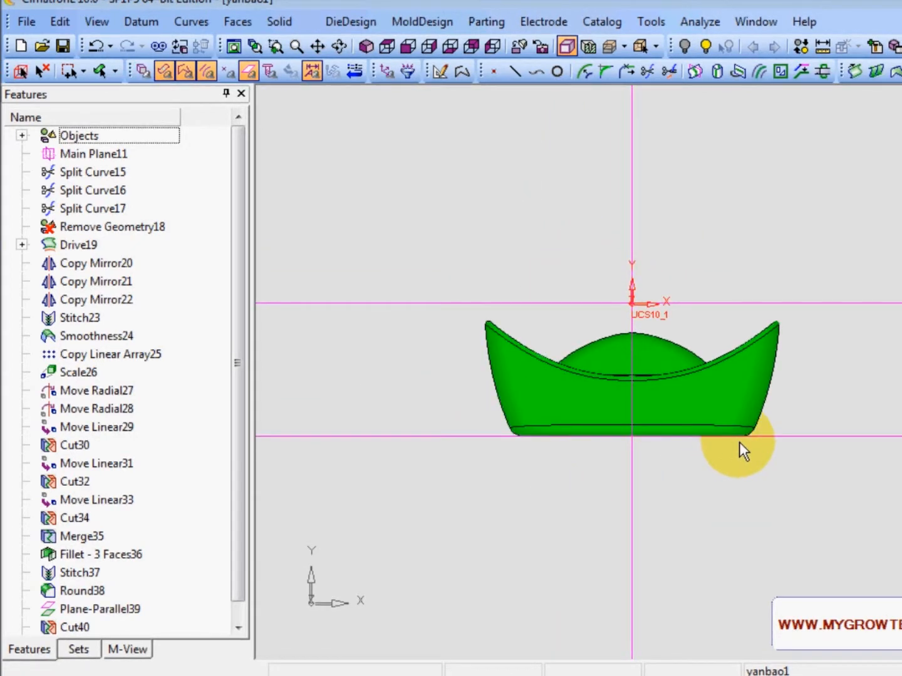
ctrl+right_drag(564, 539, 608, 466)
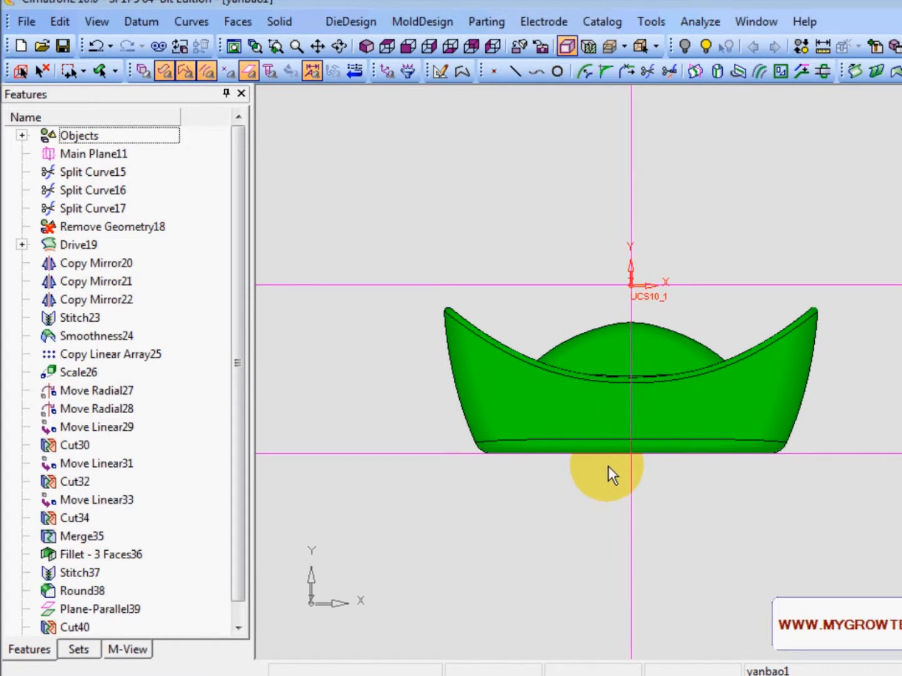
ctrl+middle_drag(607, 466, 645, 451)
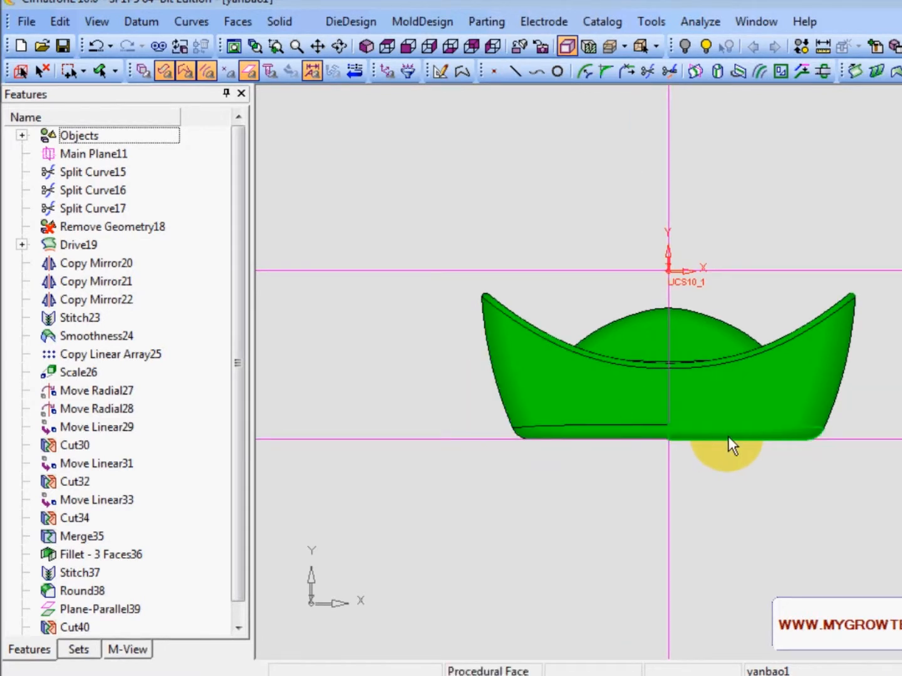
Set the cutting plane's offset to 10 and update the cut and round that depend on it.
click(480, 439)
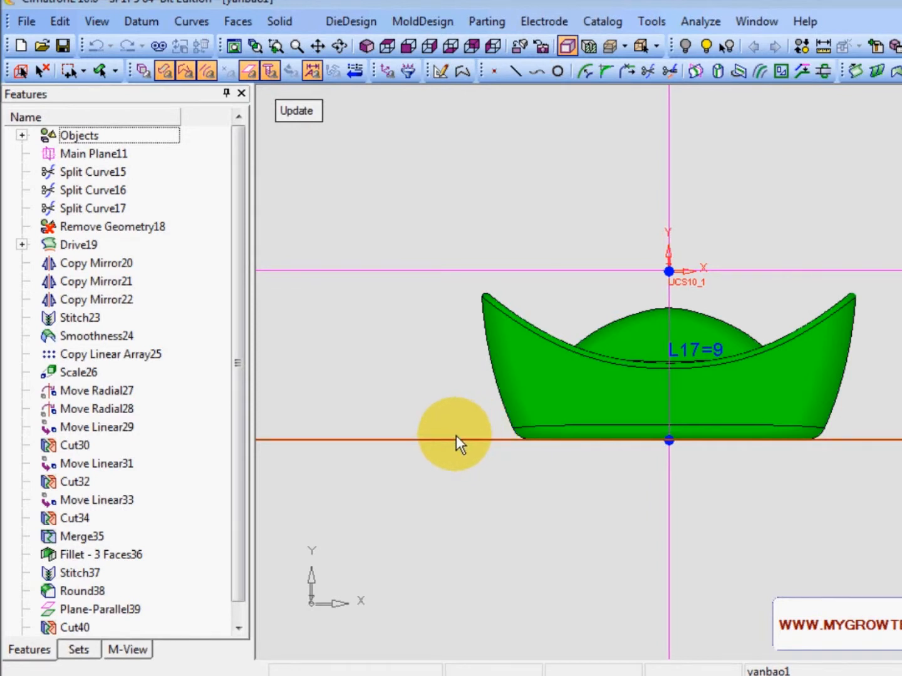
click(719, 356)
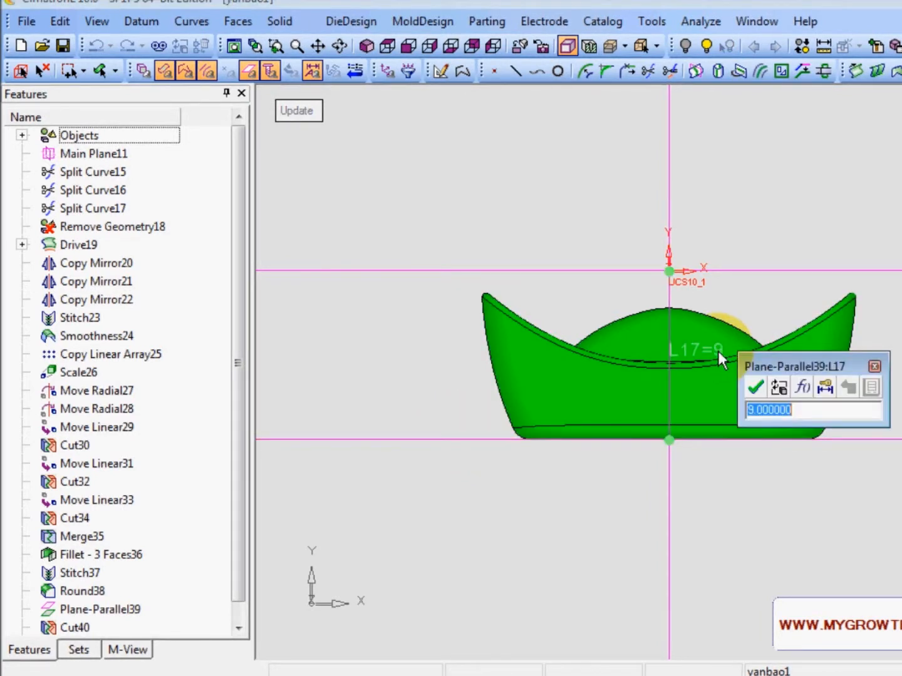
text(10)
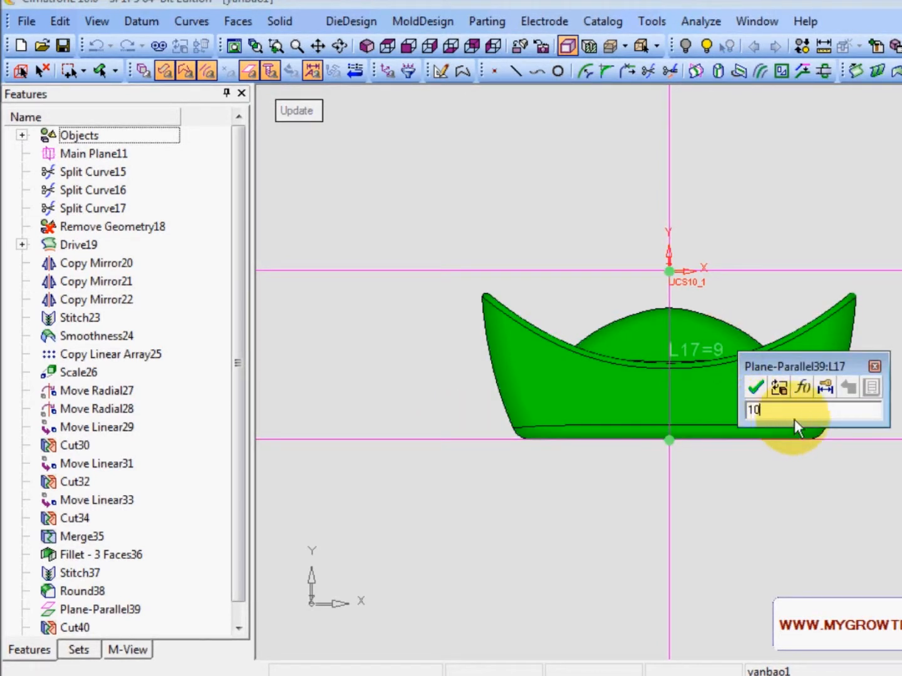
click(755, 388)
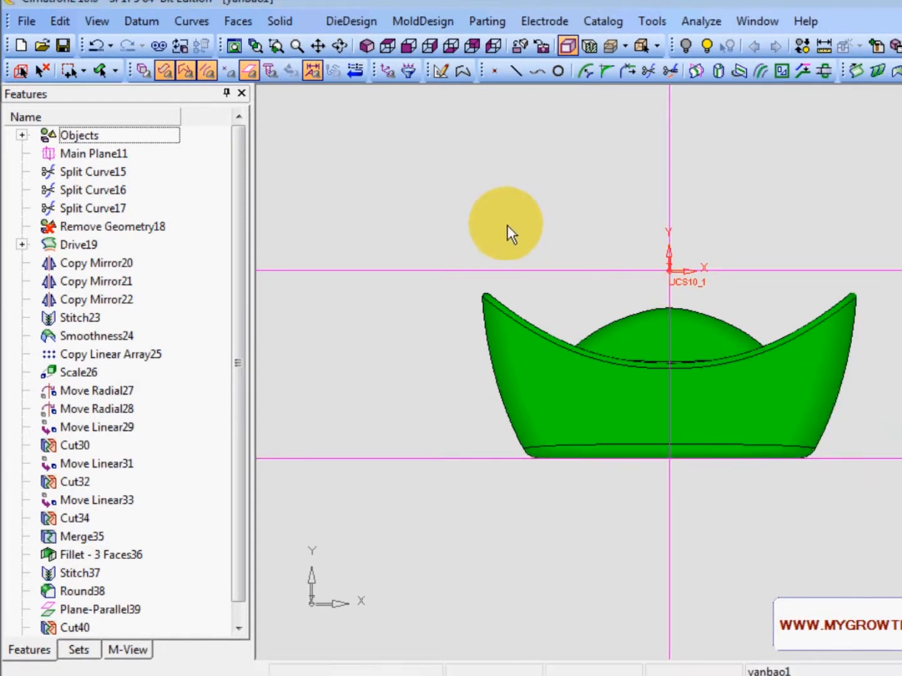
Turn off the datum display so that only the ingot is shown in an angled view.
ctrl+drag(646, 394, 634, 475)
ctrl+right_drag(715, 320, 532, 340)
right_click(546, 309)
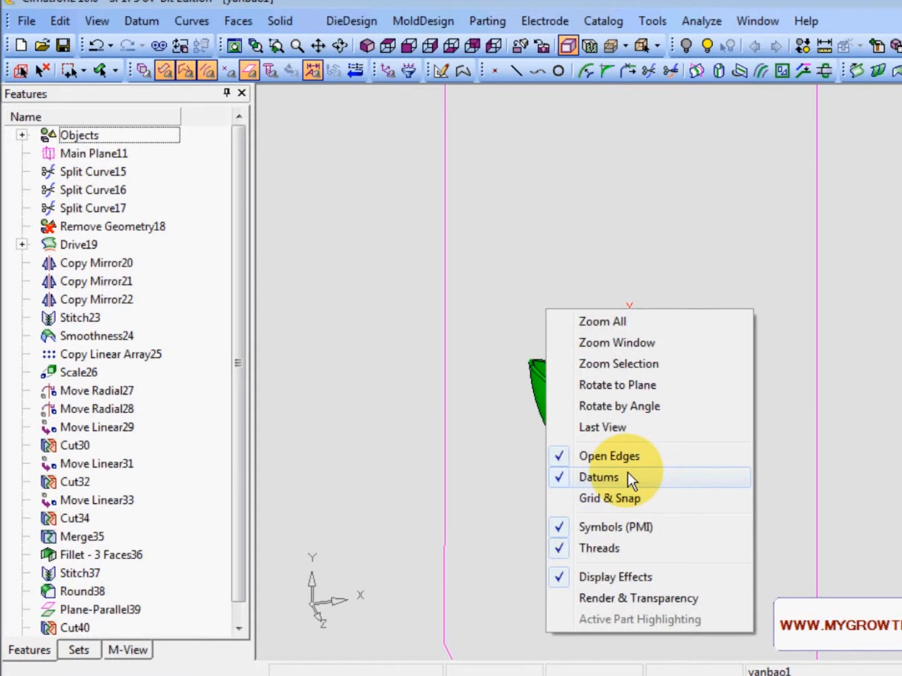
click(601, 482)
ctrl+drag(600, 482, 621, 422)
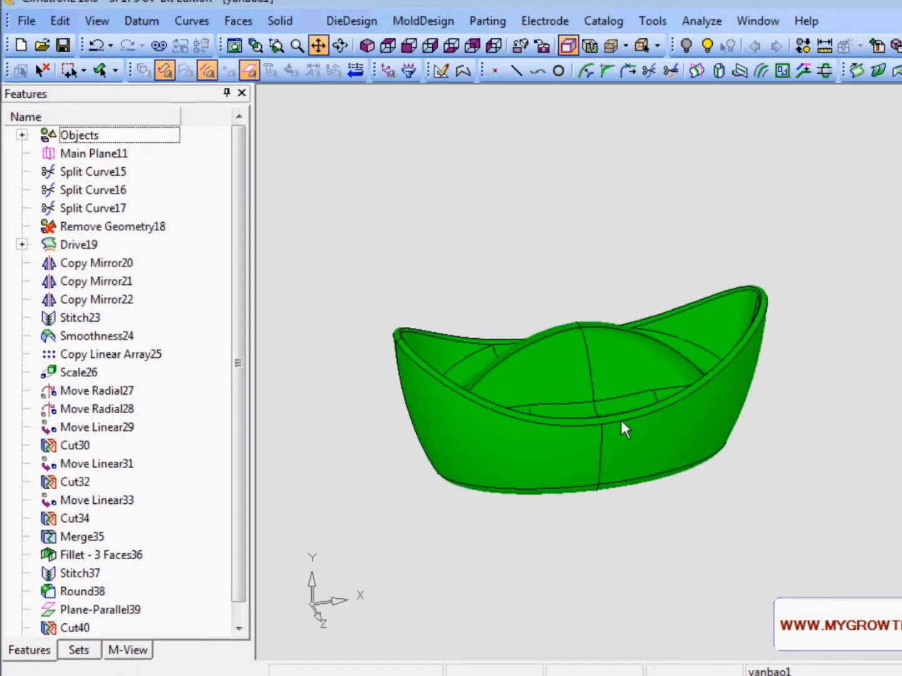
Select the whole ingot and open the custom color choices for its fill color.
drag(326, 195, 842, 514)
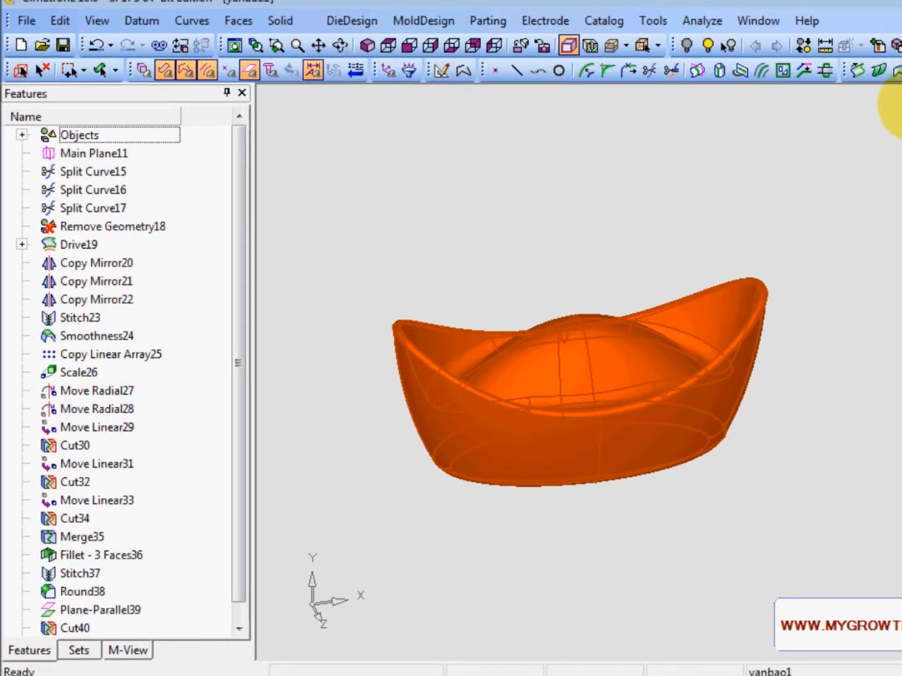
click(900, 71)
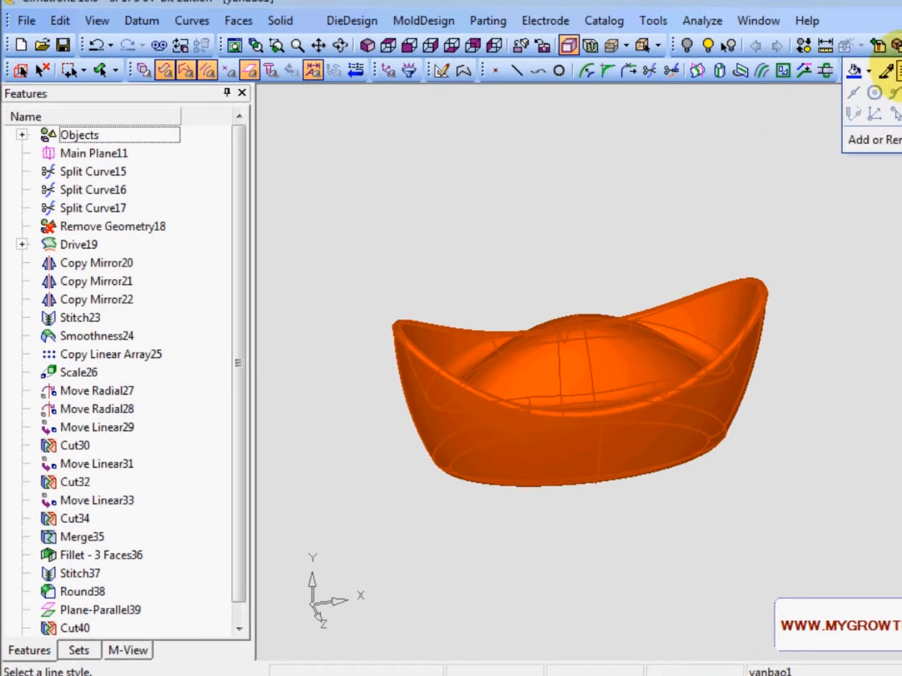
click(871, 74)
click(899, 136)
click(438, 202)
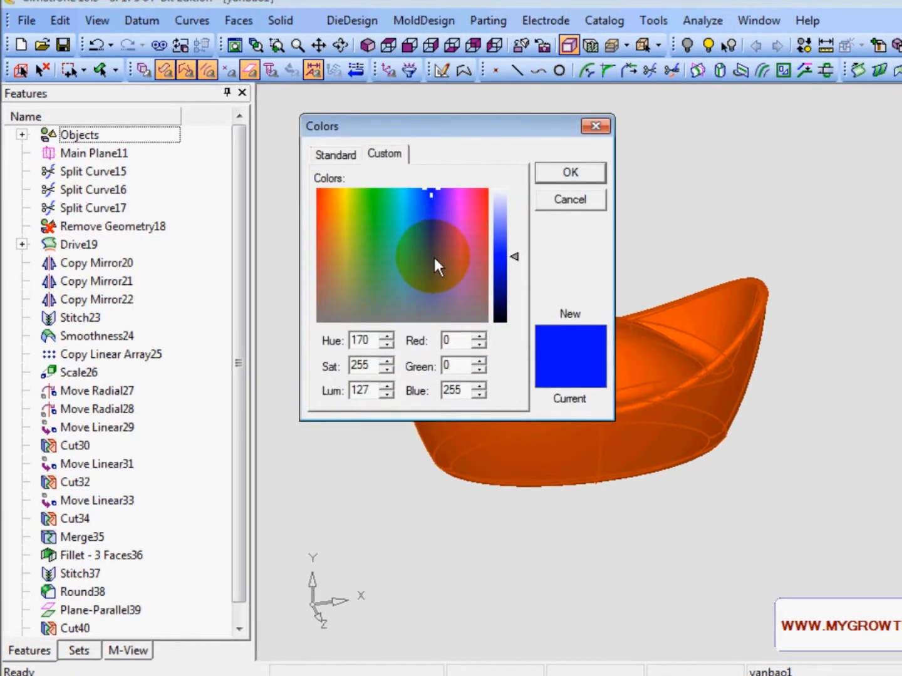
Choose a golden yellow with hue 44 and saturation 196 and apply it to the ingot.
click(346, 247)
click(342, 234)
drag(341, 234, 346, 220)
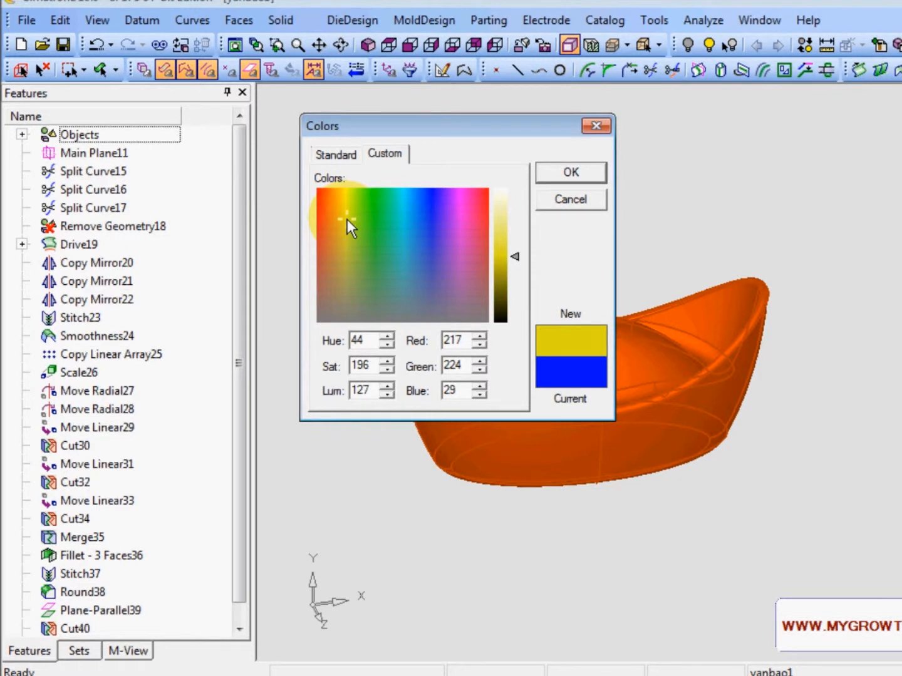
click(516, 256)
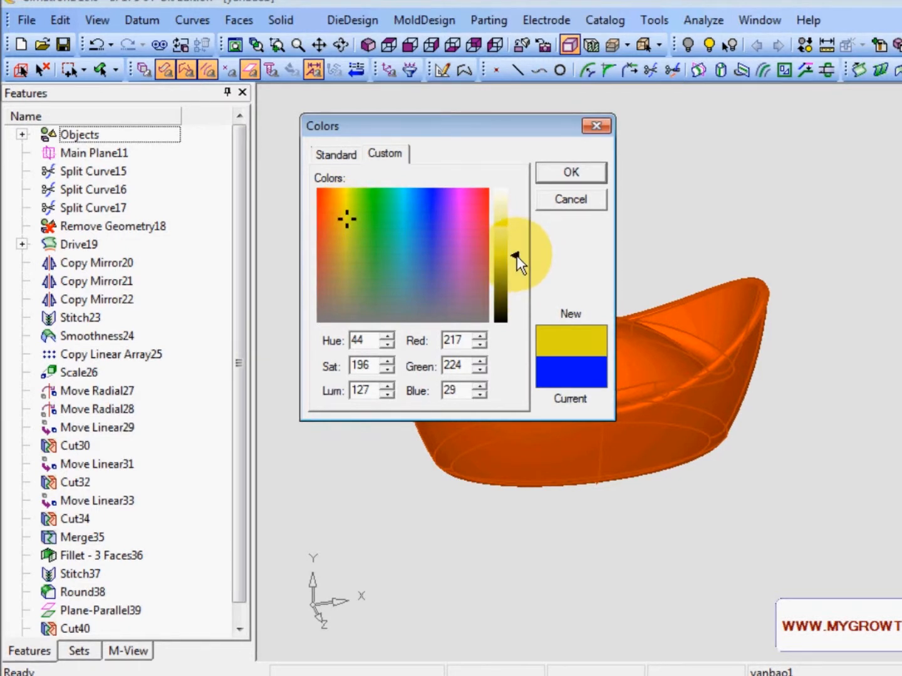
drag(516, 255, 517, 256)
click(575, 177)
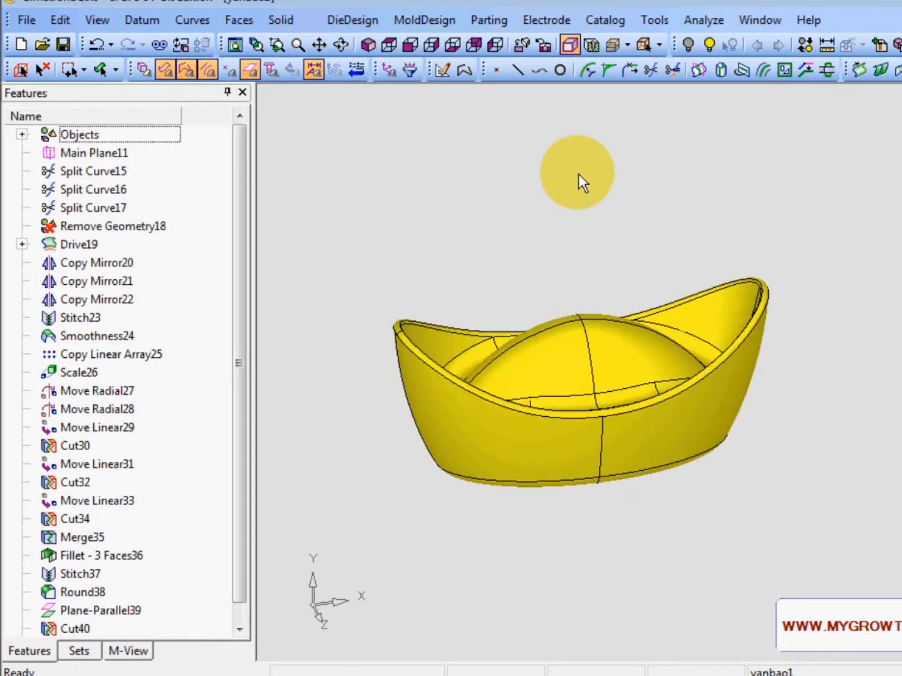
Hide the edge lines and inspect the smooth shaded yellow ingot from several angles.
scroll(683, 448, up, 3)
middle_drag(714, 373, 581, 364)
click(356, 191)
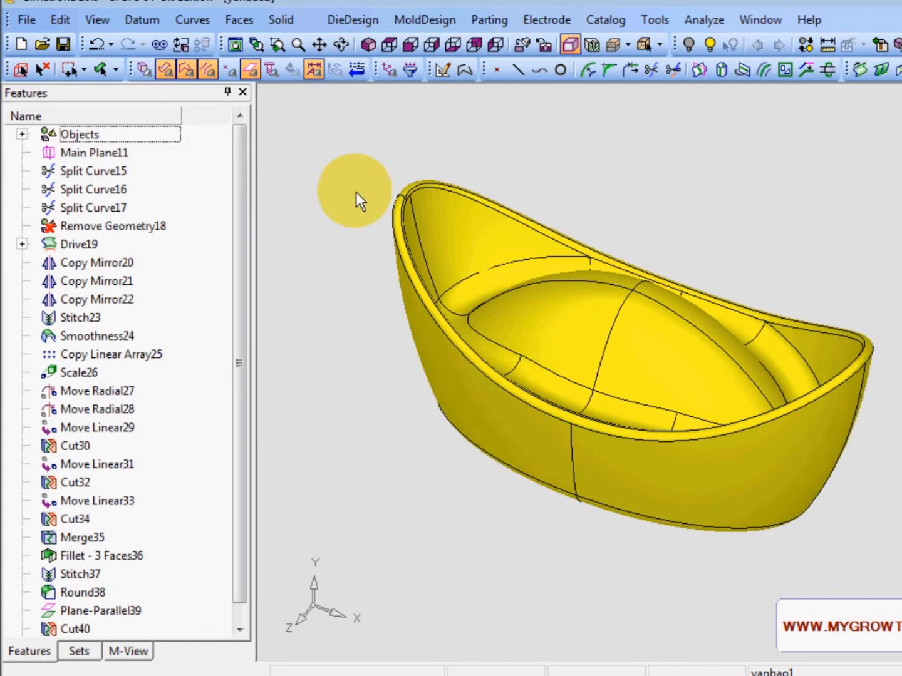
click(570, 44)
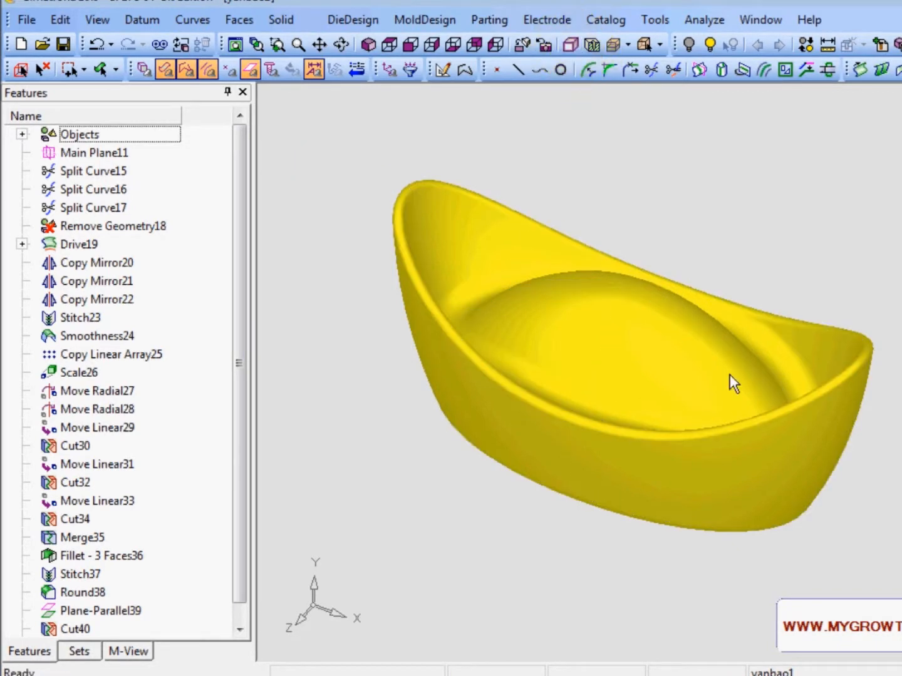
middle_drag(650, 352, 399, 286)
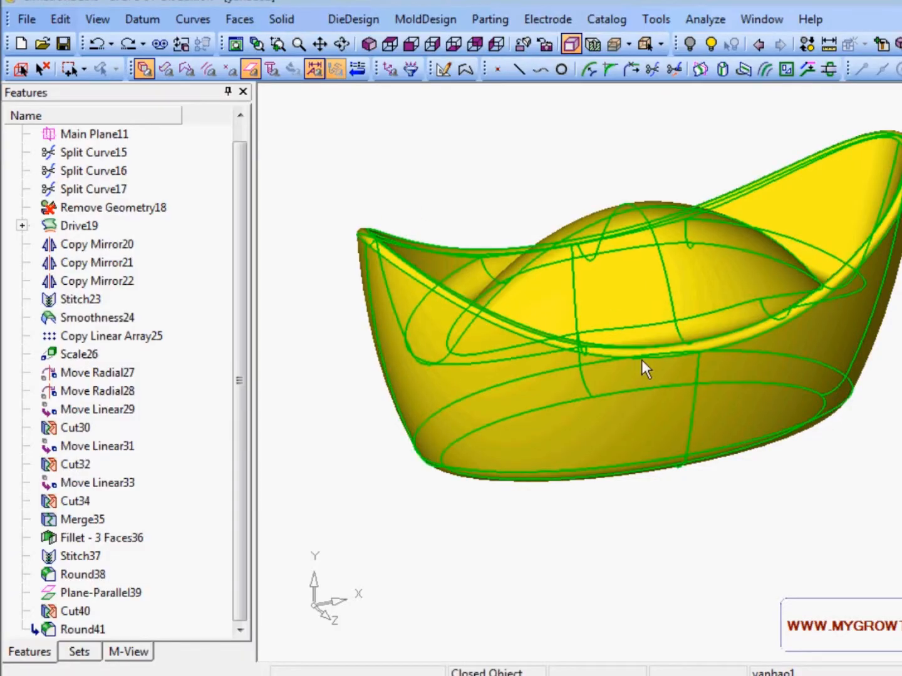
Offset the two outer side faces of the ingot by 0.1, keeping the originals and without extending them.
scroll(643, 366, up, 3)
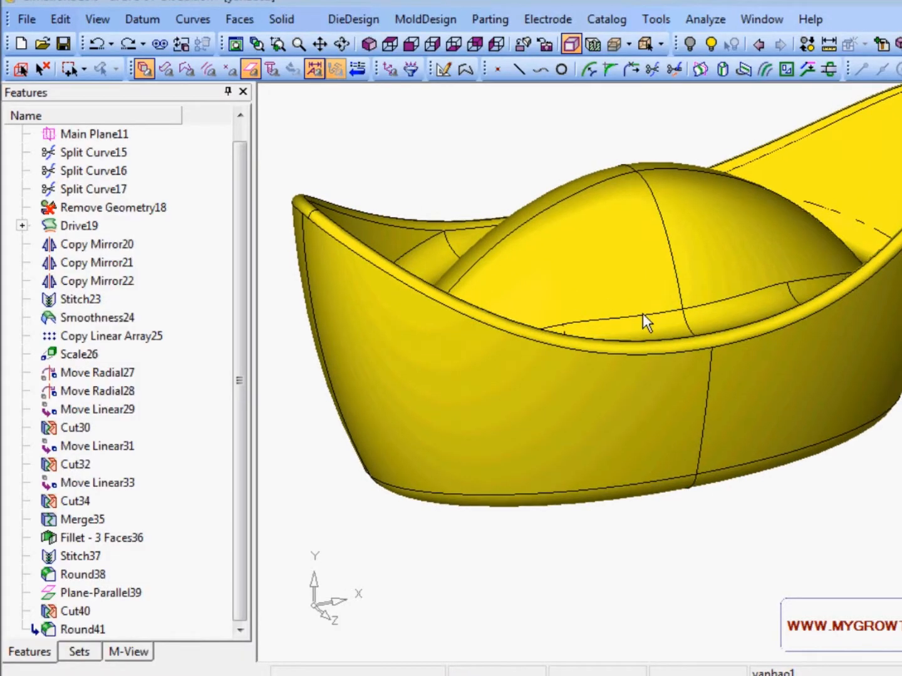
middle_drag(643, 312, 662, 314)
ctrl+middle_drag(645, 356, 638, 366)
mouse_move(638, 366)
ctrl+mouse_down()
mouse_move(639, 329)
mouse_move(635, 360)
ctrl+mouse_up()
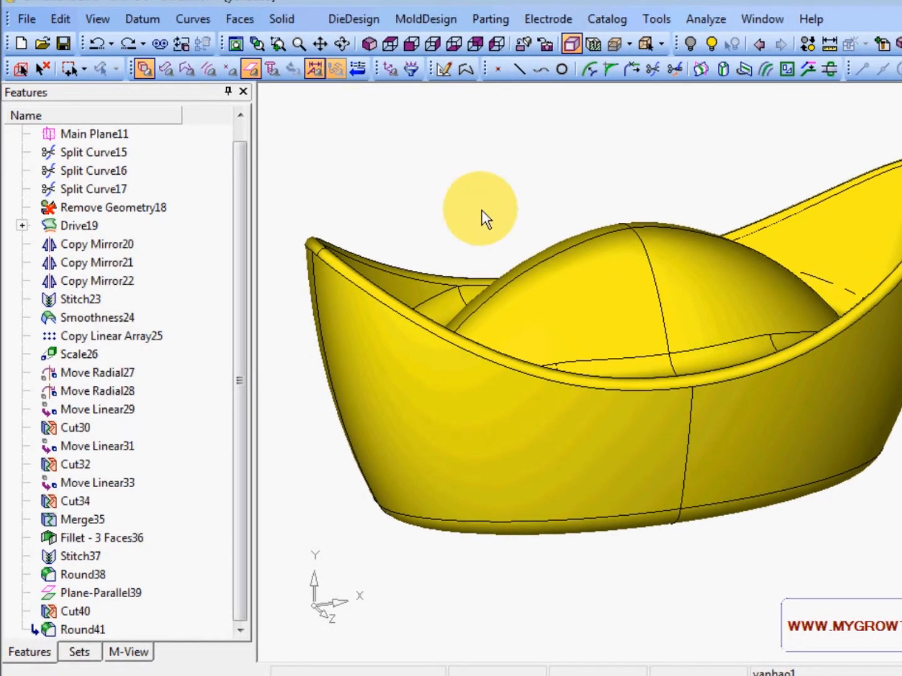
click(238, 19)
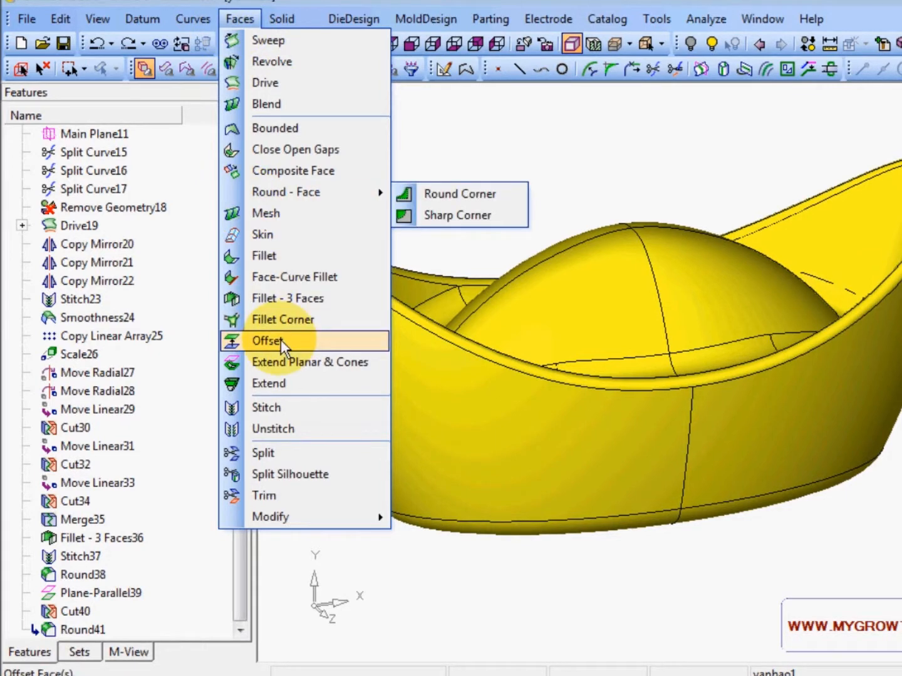
click(281, 341)
click(492, 436)
click(784, 432)
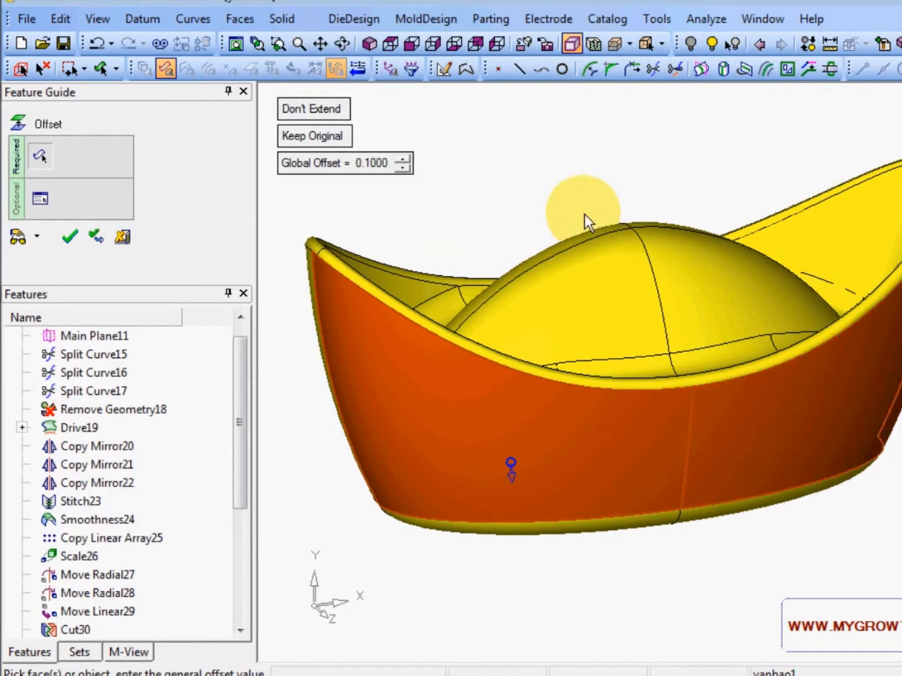
middle_drag(605, 172, 633, 200)
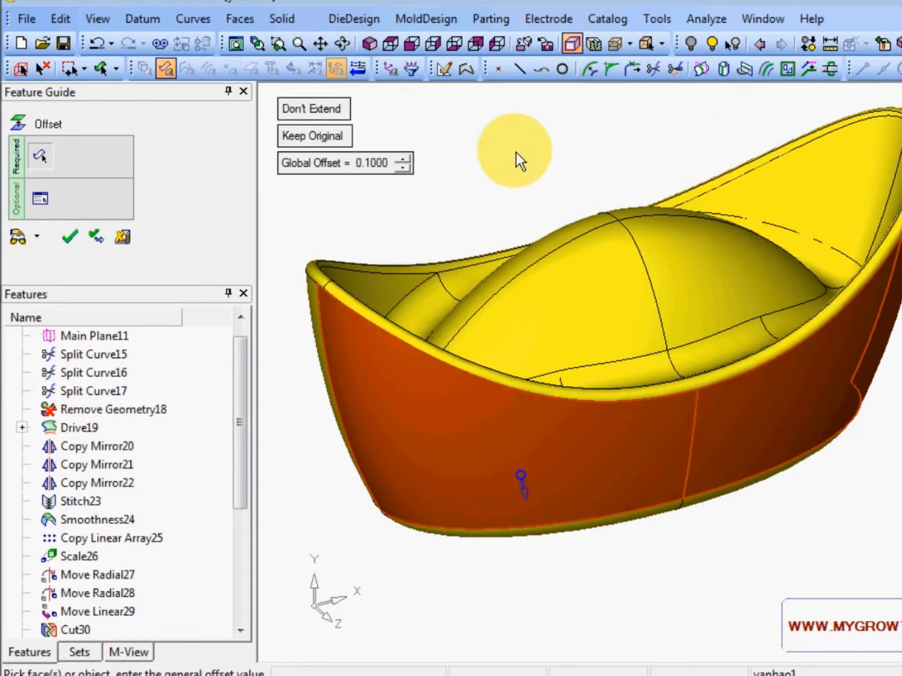
click(70, 237)
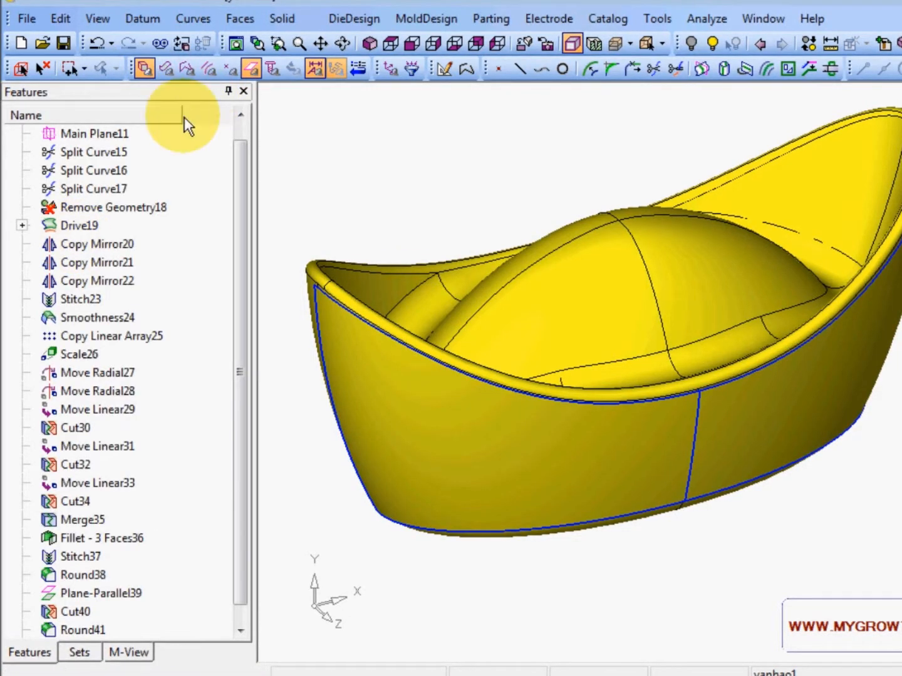
Hide the ingot body so that only the offset side faces stay displayed.
click(532, 301)
click(692, 42)
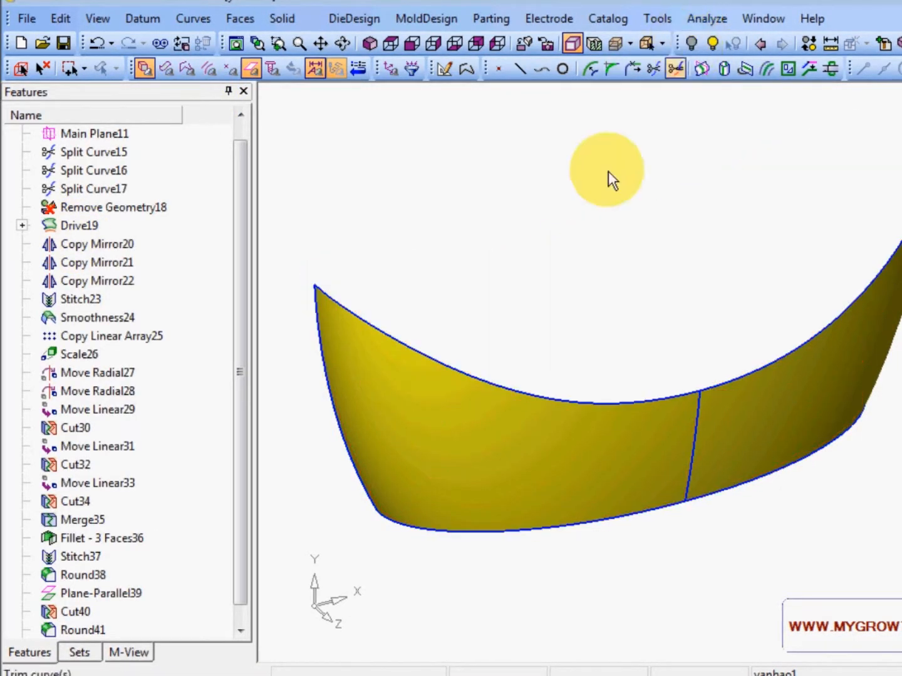
middle_drag(645, 408, 544, 392)
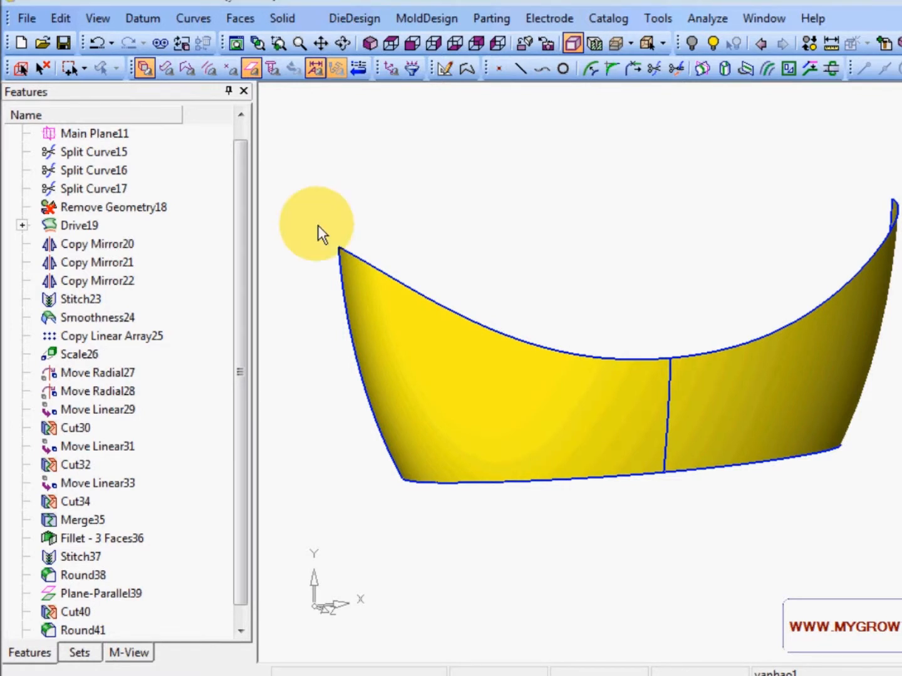
Start a through-points spline on the offset faces, from one end edge to the lower part of the middle seam.
click(542, 69)
middle_drag(525, 241, 549, 242)
click(865, 68)
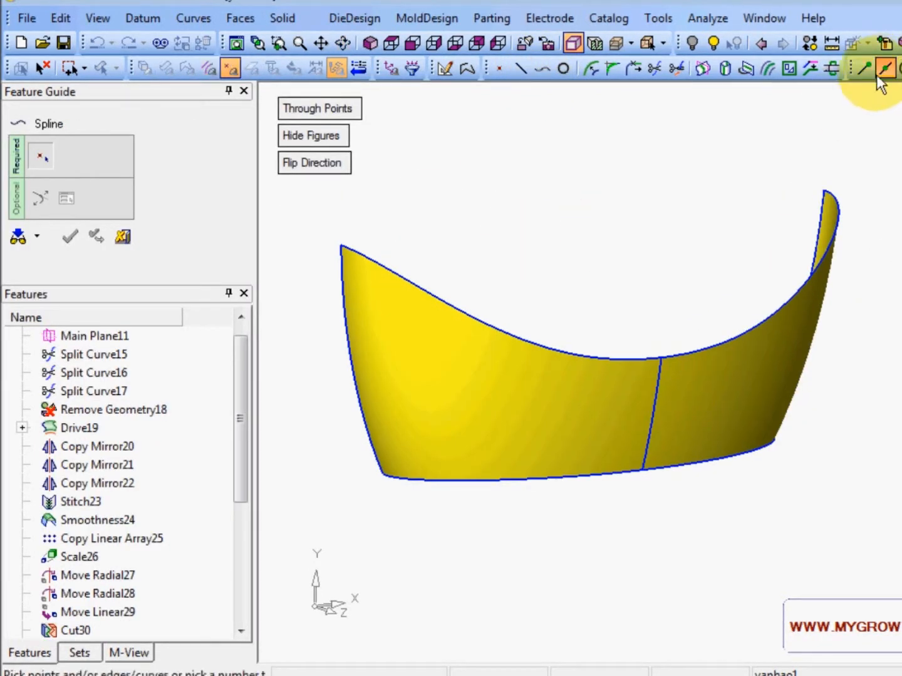
click(351, 366)
middle_drag(645, 259, 601, 244)
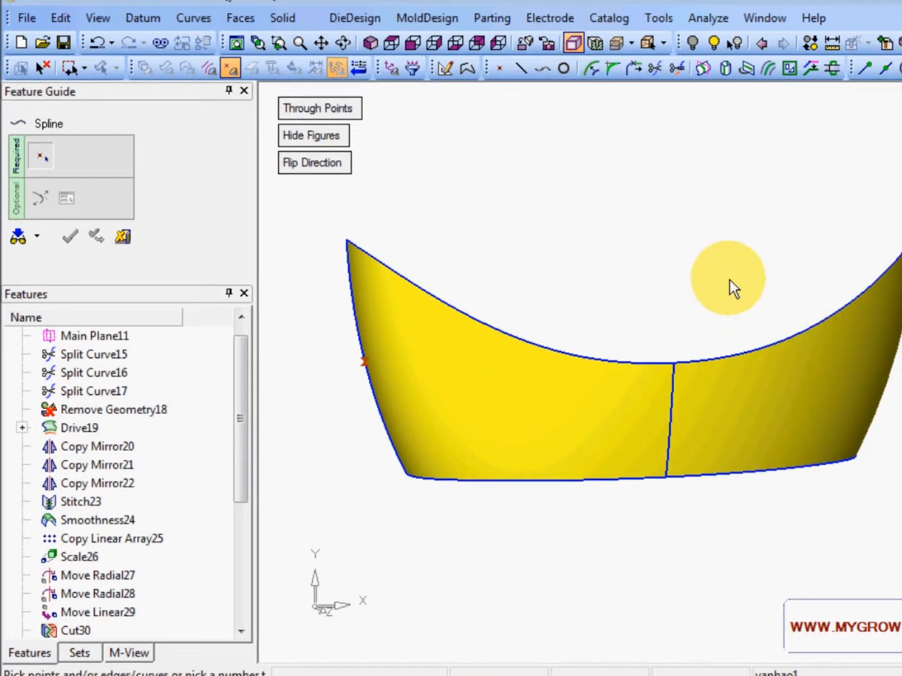
click(668, 446)
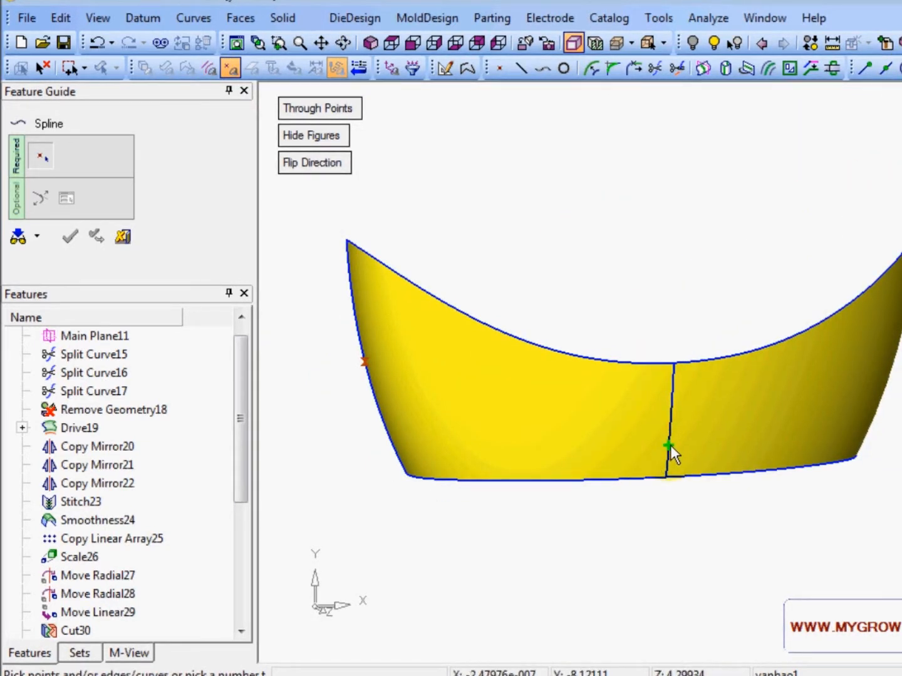
click(670, 445)
Add a last spline point on the opposite end edge of the offset faces and finish the curve.
middle_drag(729, 410, 716, 386)
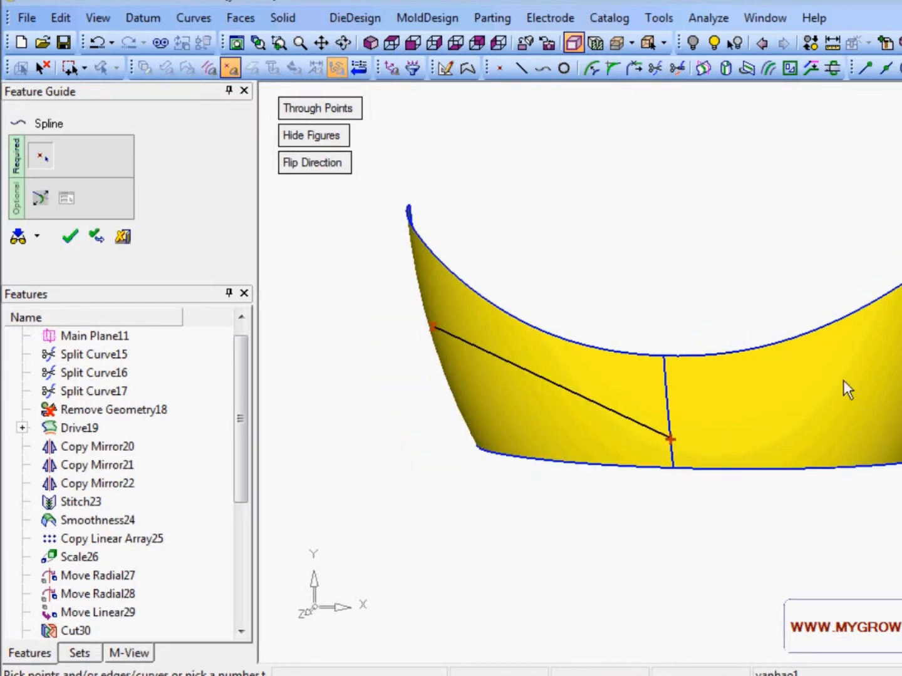
ctrl+middle_drag(844, 380, 740, 382)
click(884, 70)
click(870, 342)
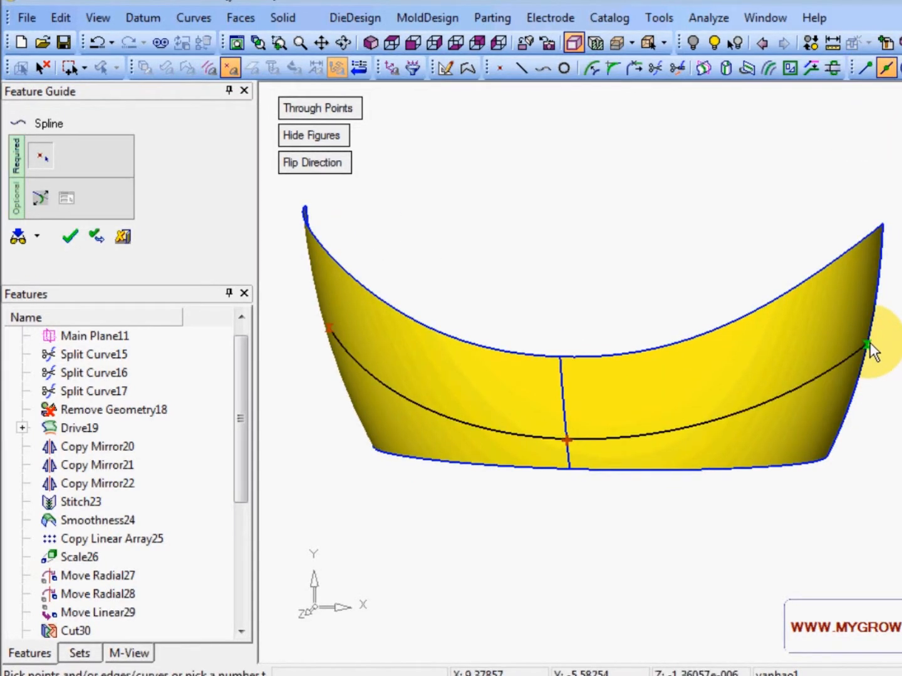
right_click(729, 210)
click(729, 210)
middle_drag(646, 270, 652, 392)
middle_drag(531, 377, 591, 527)
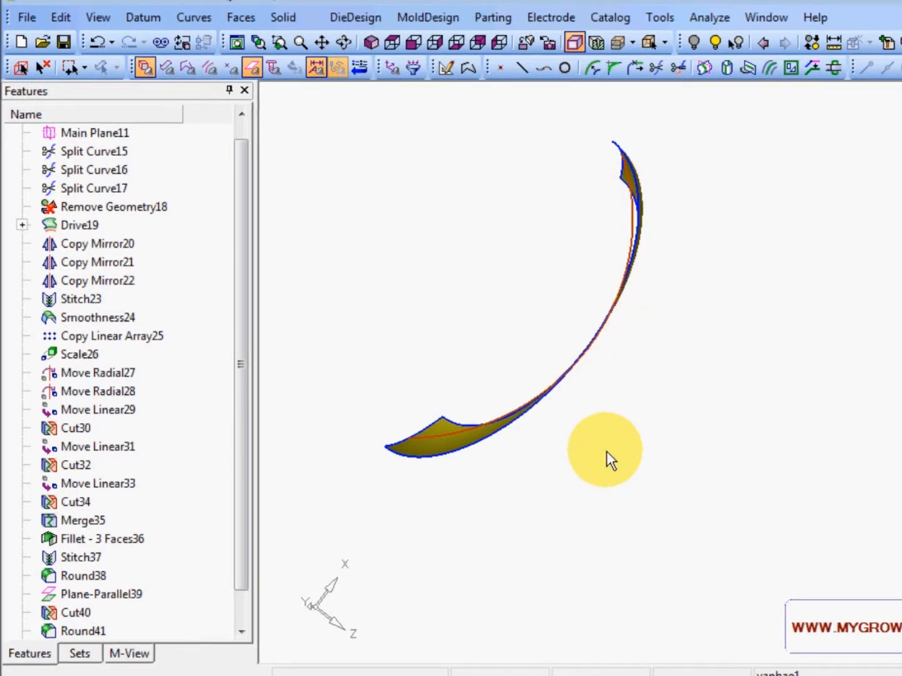
middle_drag(632, 204, 563, 321)
scroll(589, 438, up, 3)
middle_drag(587, 401, 634, 407)
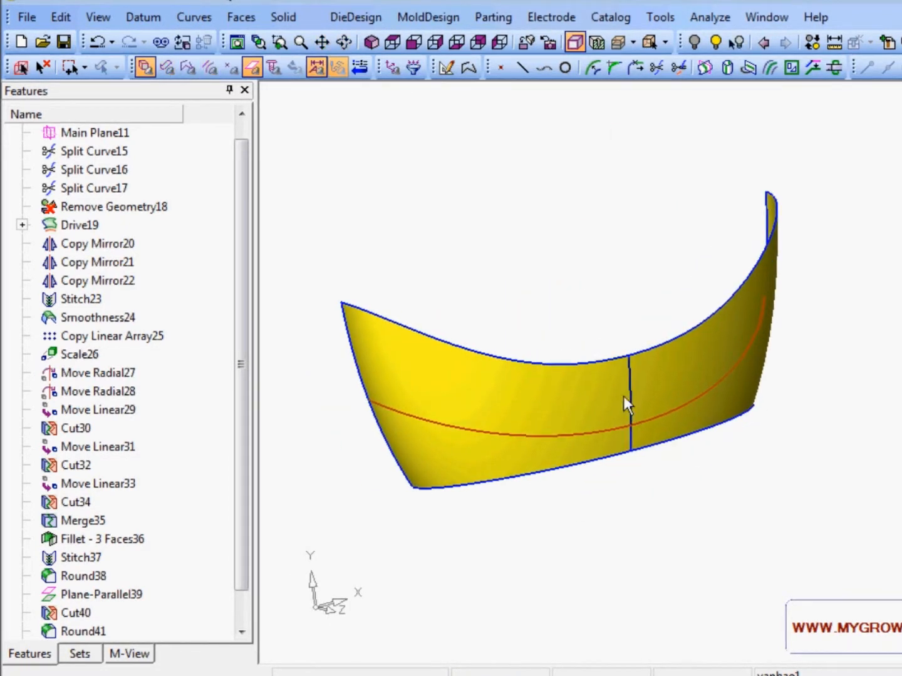
click(41, 63)
mouse_move(668, 196)
middle_down()
mouse_move(670, 224)
mouse_move(665, 192)
middle_up()
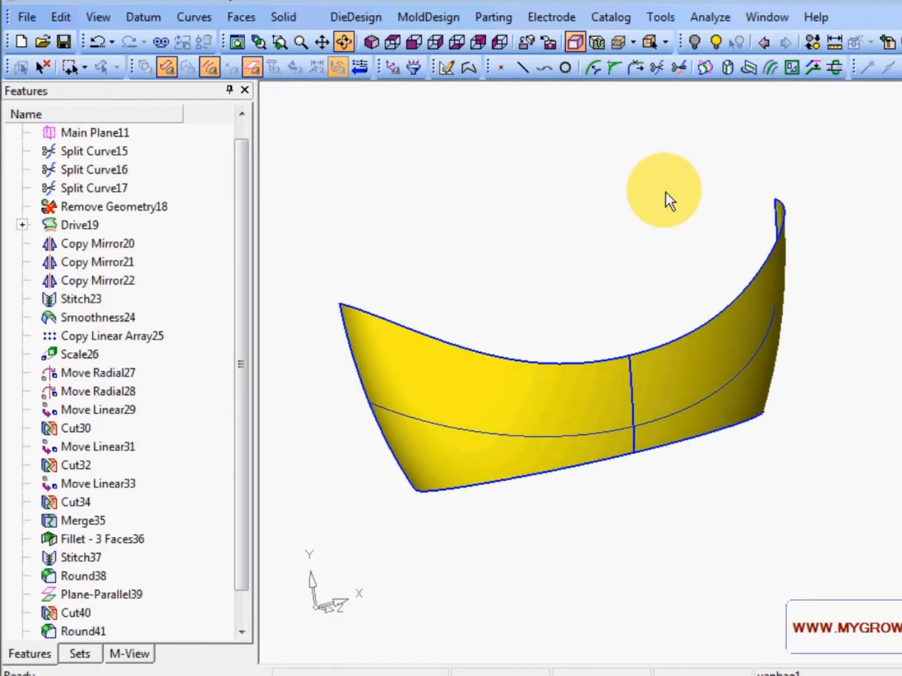
Merge the two offset faces into one composite face with tolerance 0.01, removing the originals.
click(241, 17)
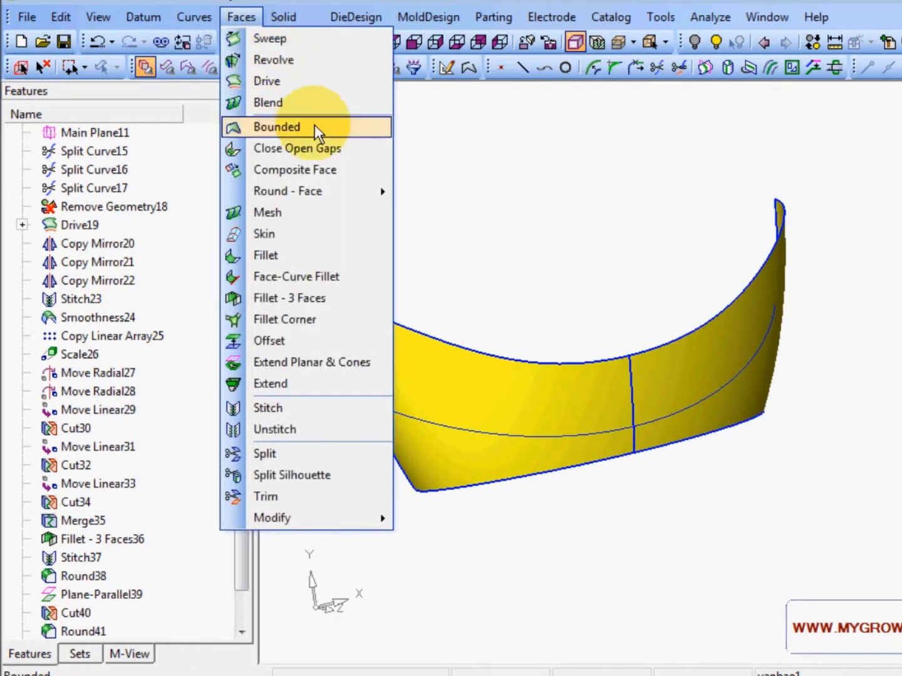
click(317, 170)
click(418, 329)
click(678, 370)
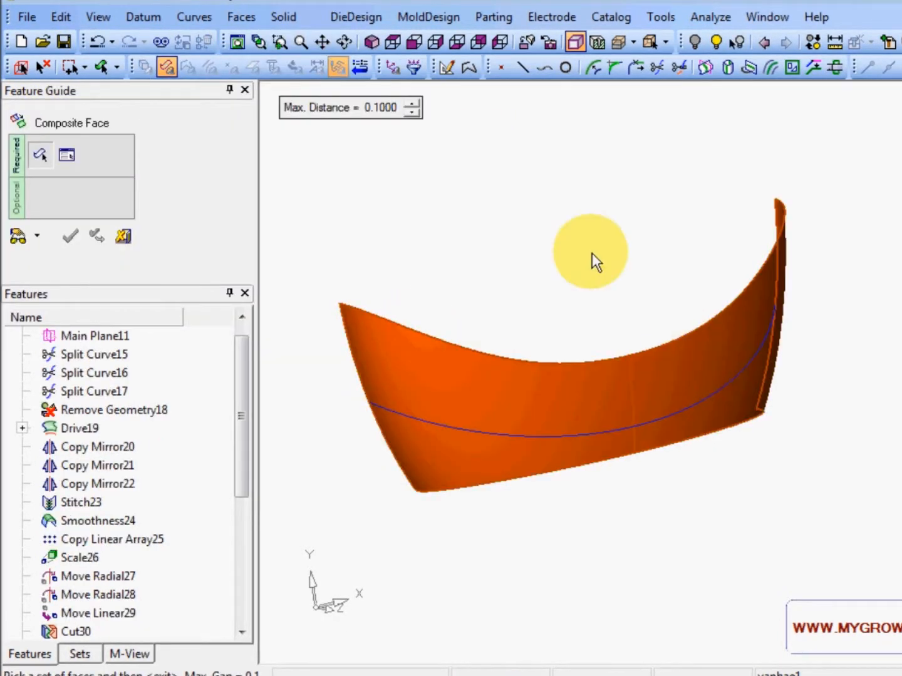
middle_click(592, 253)
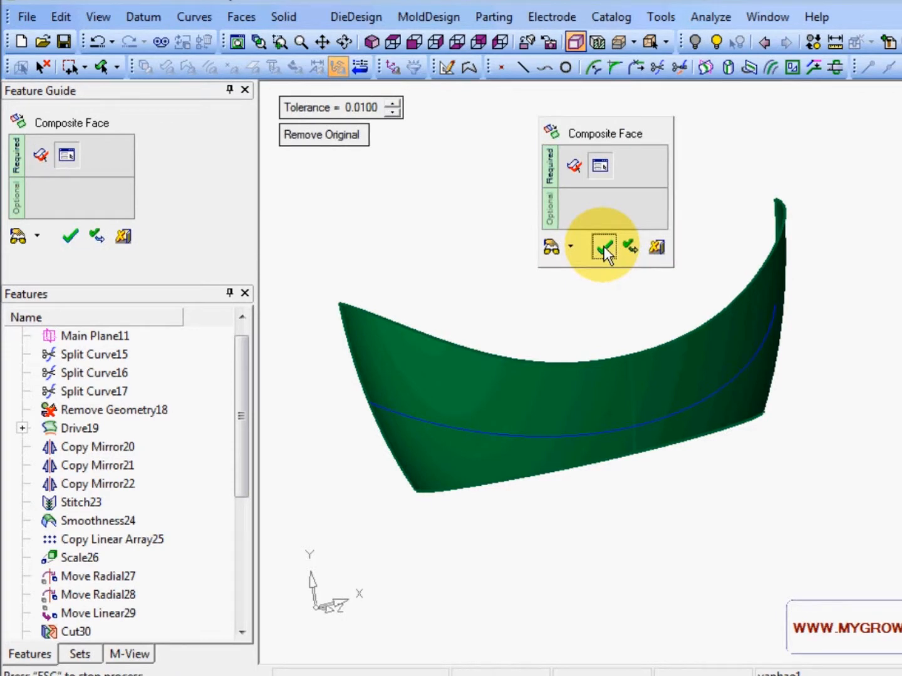
click(603, 246)
middle_drag(590, 248, 604, 230)
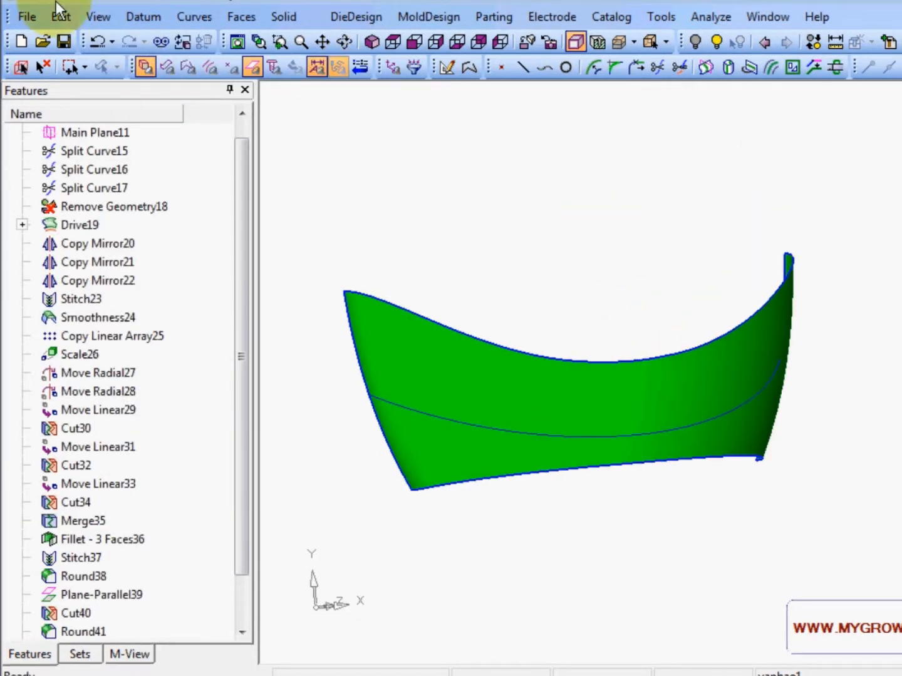
Project the spline onto the composite face with a normal projection, removing the original curve.
middle_drag(501, 296, 451, 292)
click(188, 16)
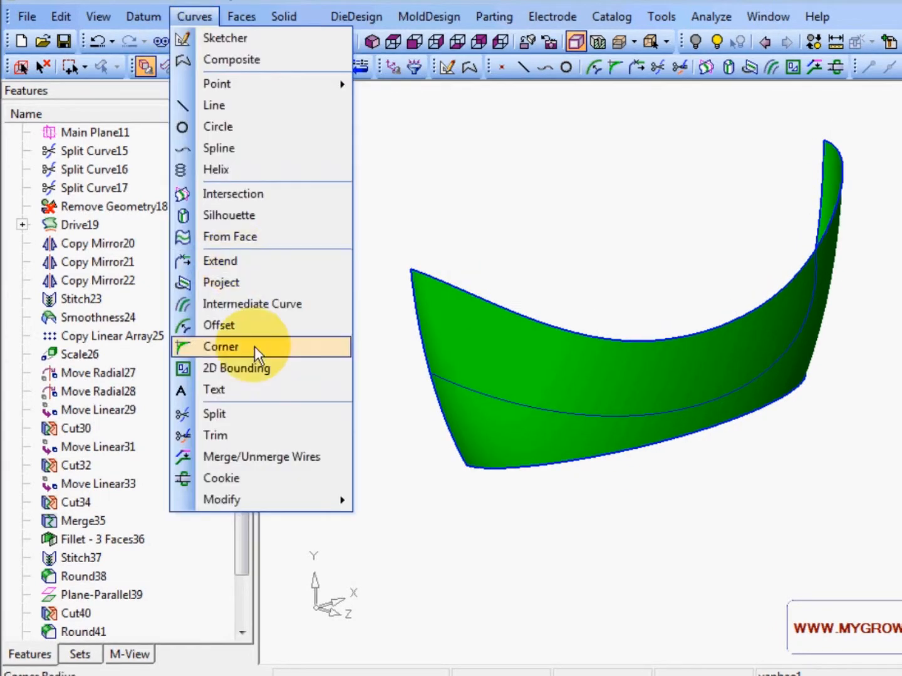
click(254, 283)
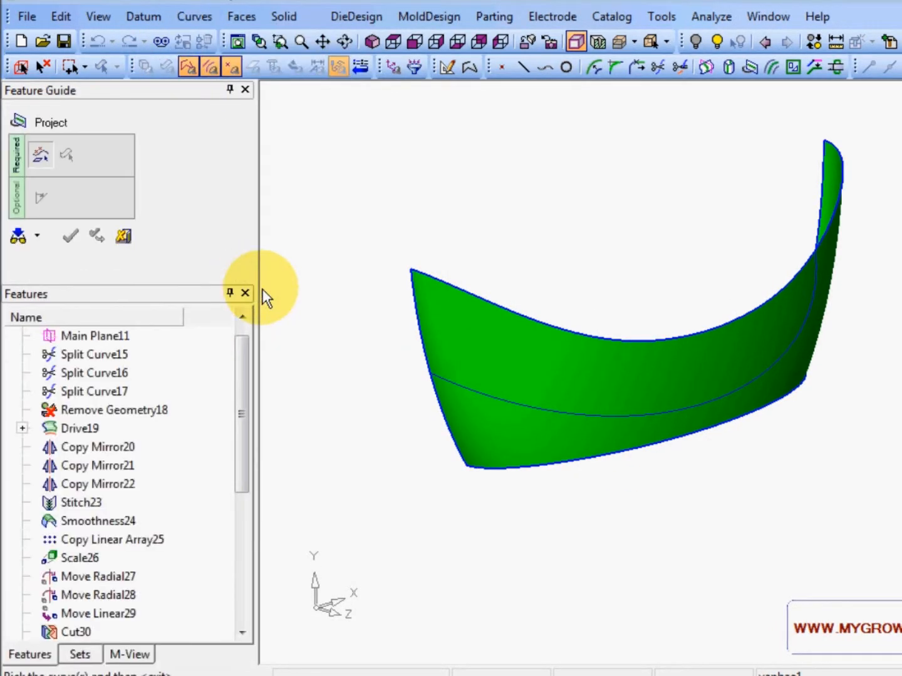
click(462, 383)
middle_click(510, 258)
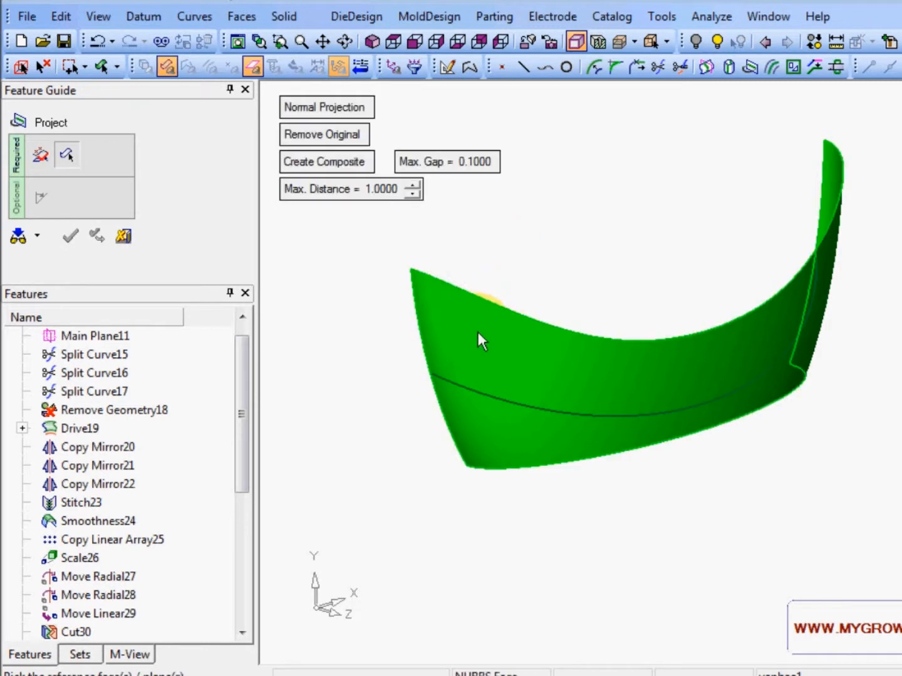
click(477, 332)
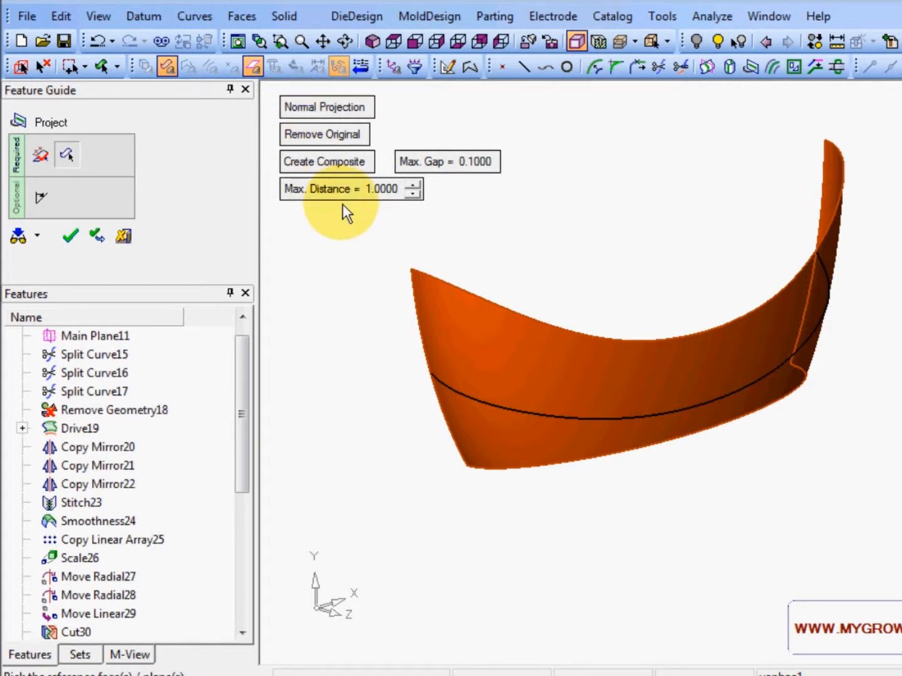
click(19, 237)
ctrl+drag(624, 358, 633, 404)
click(71, 237)
ctrl+drag(607, 204, 620, 267)
click(40, 65)
Create the curve text "MygrowTech" in bold Arial Unicode MS at size 2.50.
ctrl+drag(776, 326, 784, 286)
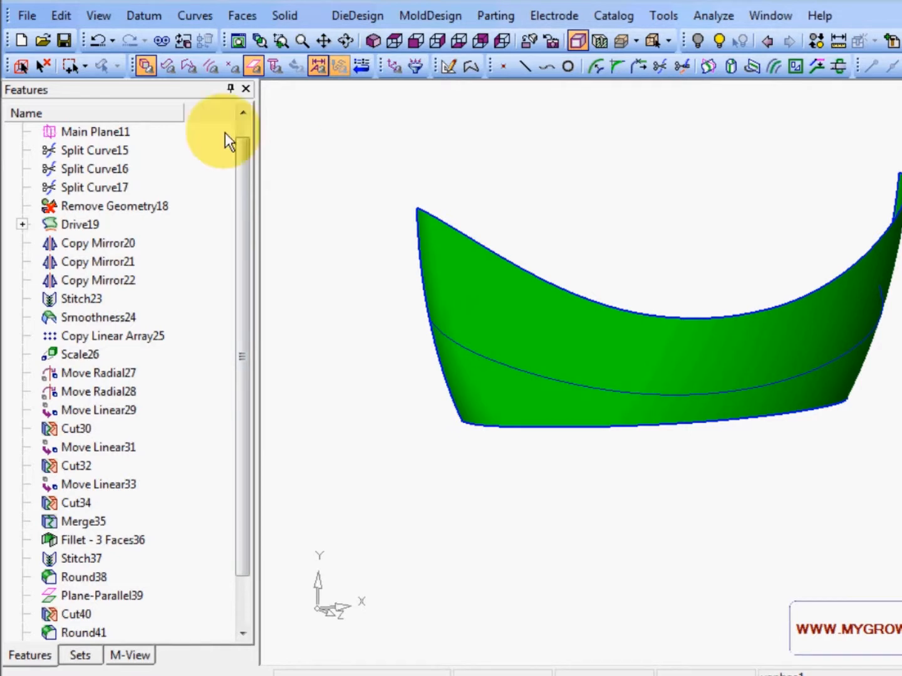
click(195, 16)
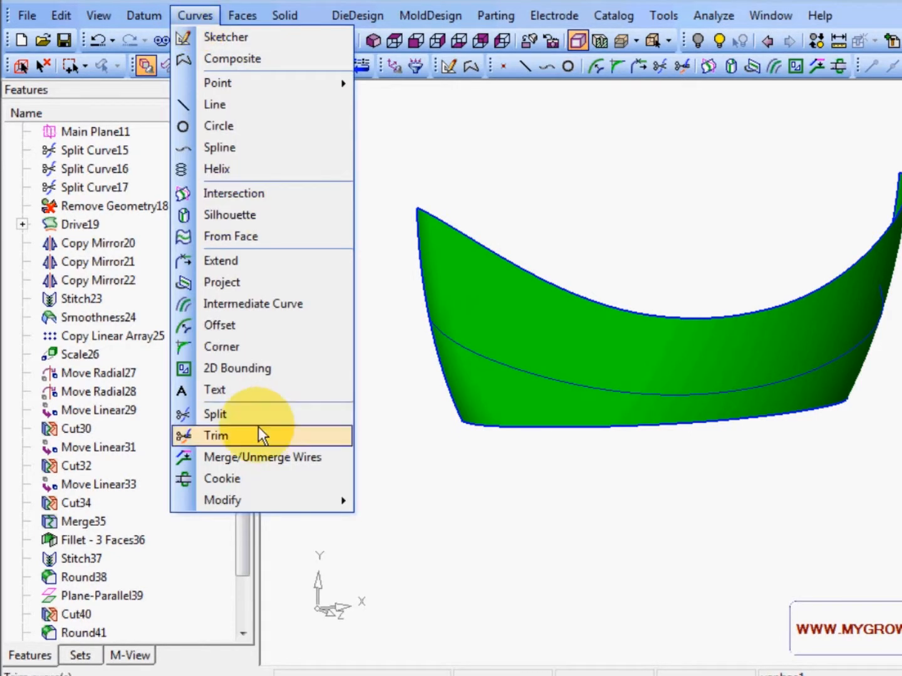
click(252, 389)
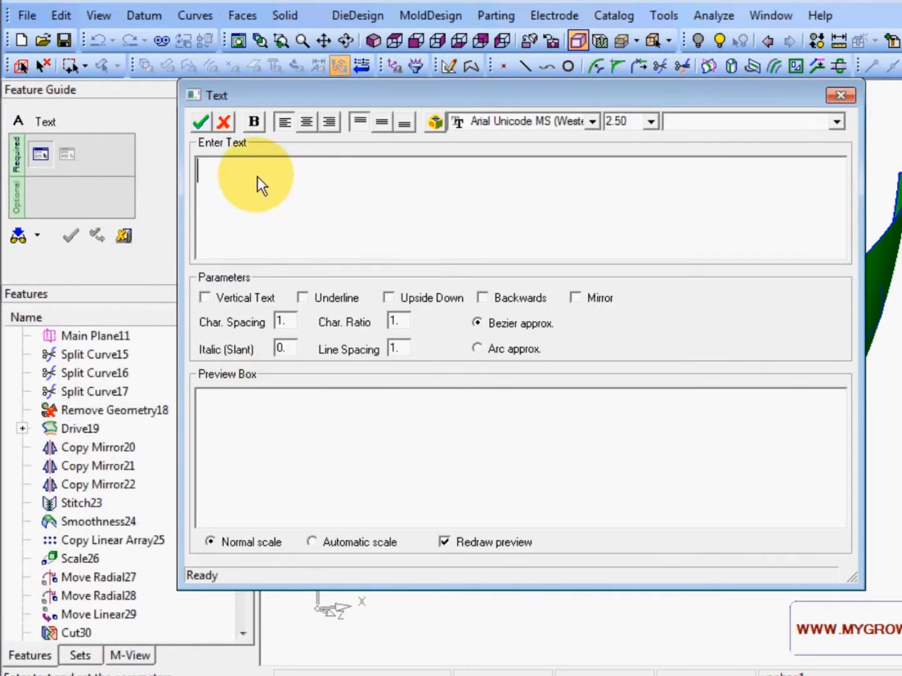
text(My)
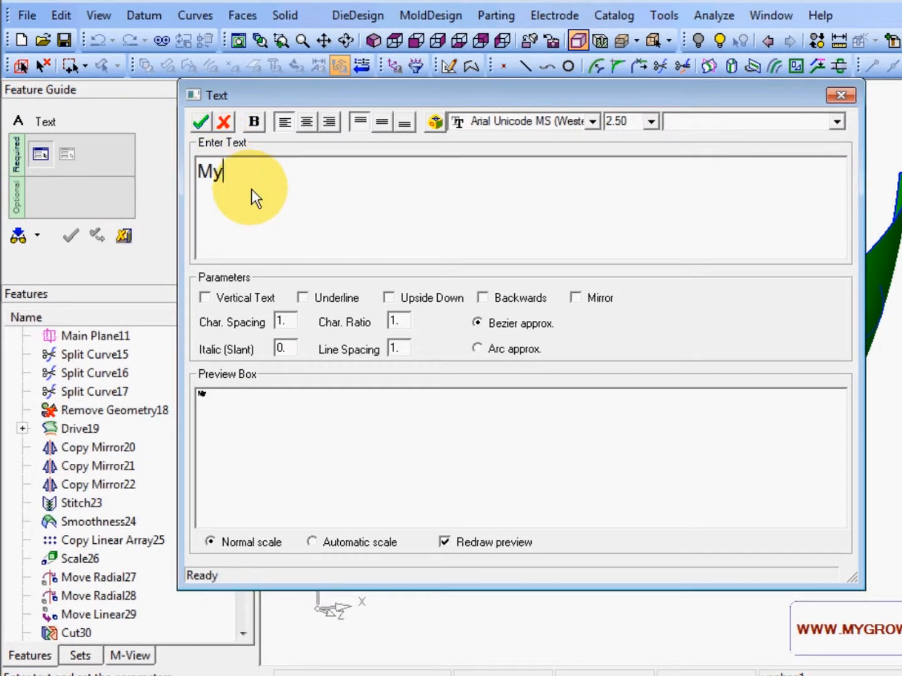
text(growTech)
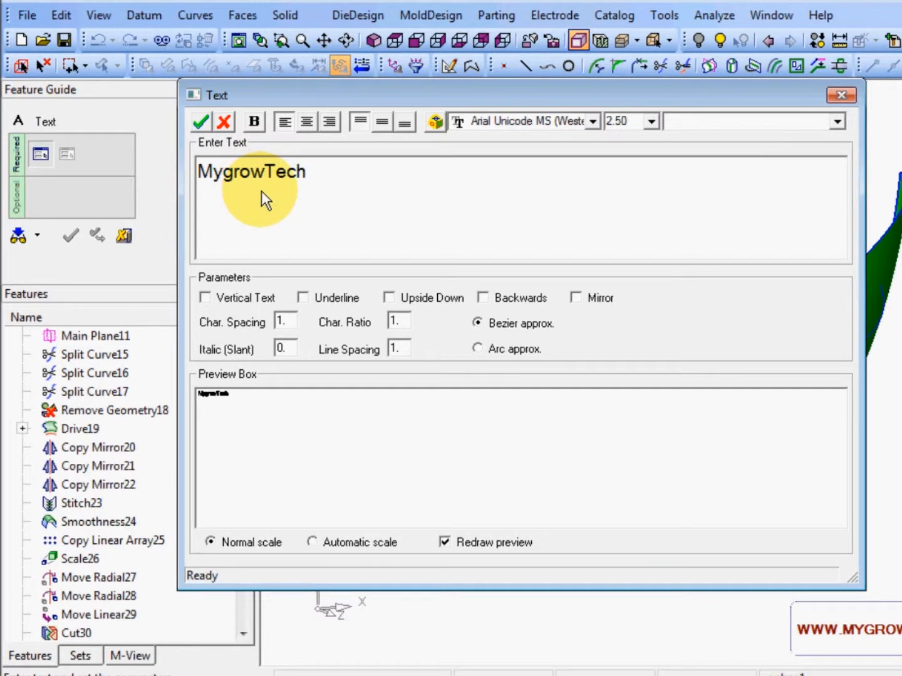
click(254, 122)
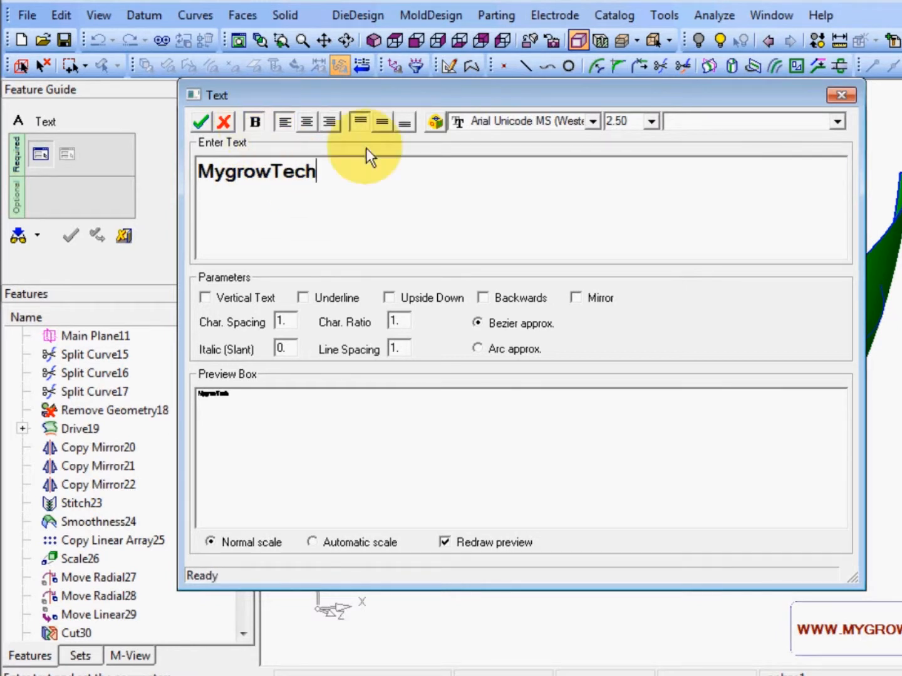
click(200, 122)
Wrap the MygrowTech text onto the composite face along the projected curve using the 3D Face and a Curve placement.
click(340, 106)
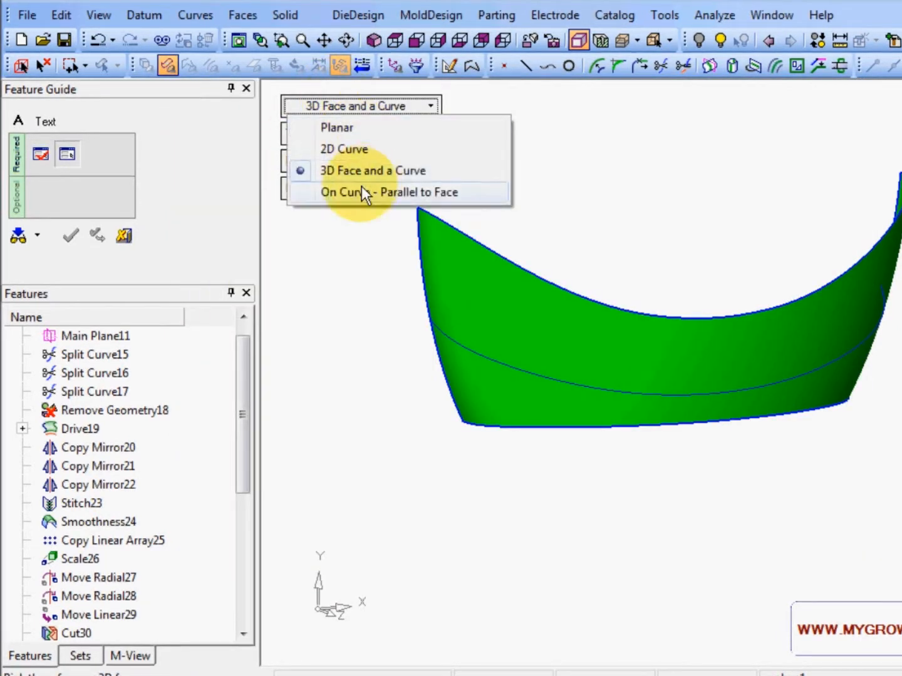
click(374, 171)
click(501, 393)
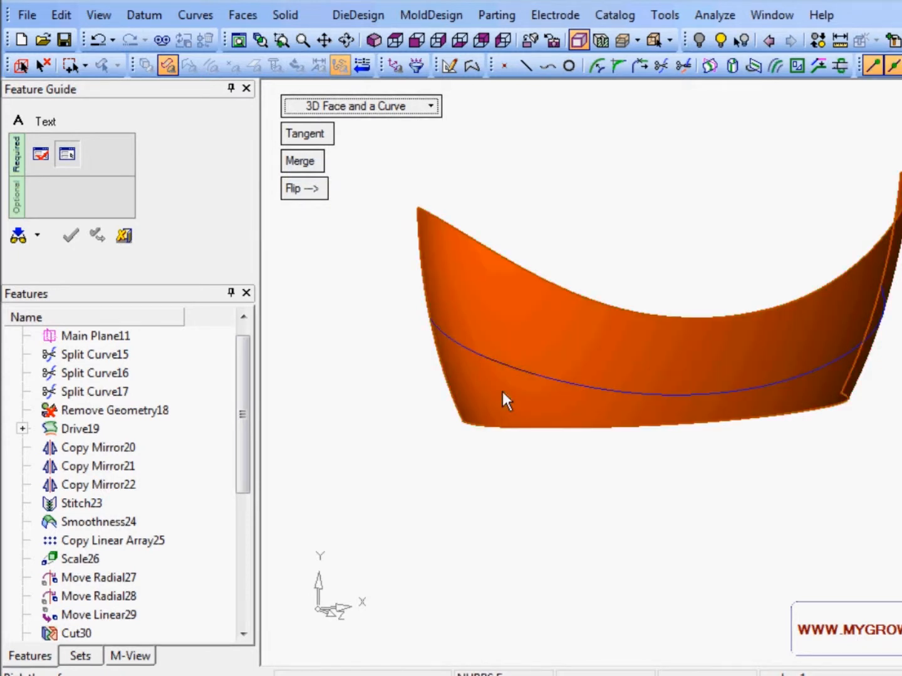
click(463, 345)
ctrl+drag(590, 346, 554, 318)
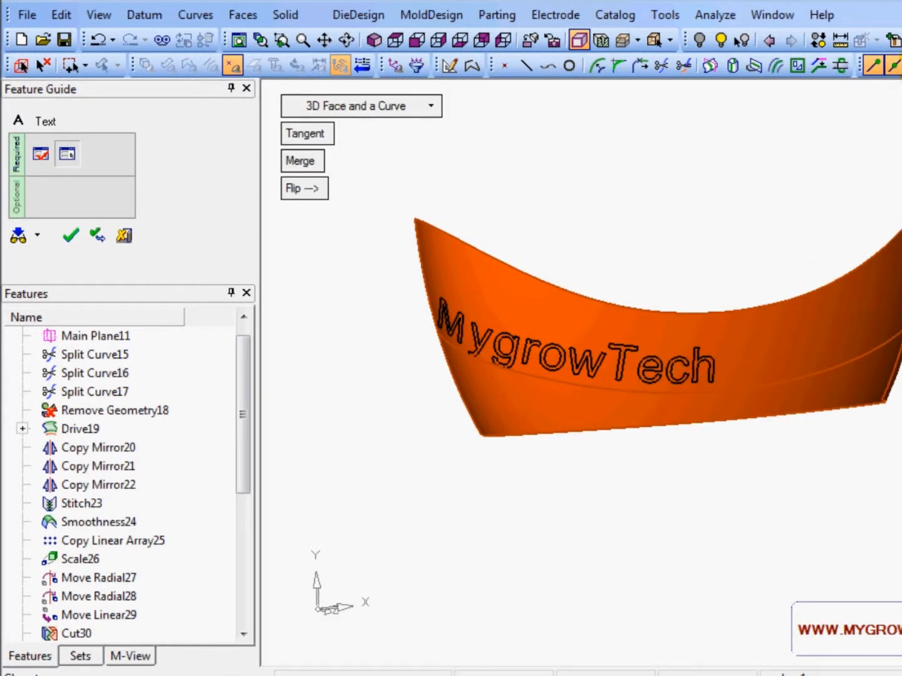
Shift the text's start point along the curve to place MygrowTech mid-front on the face, and accept the text.
click(588, 387)
ctrl+drag(655, 347, 623, 305)
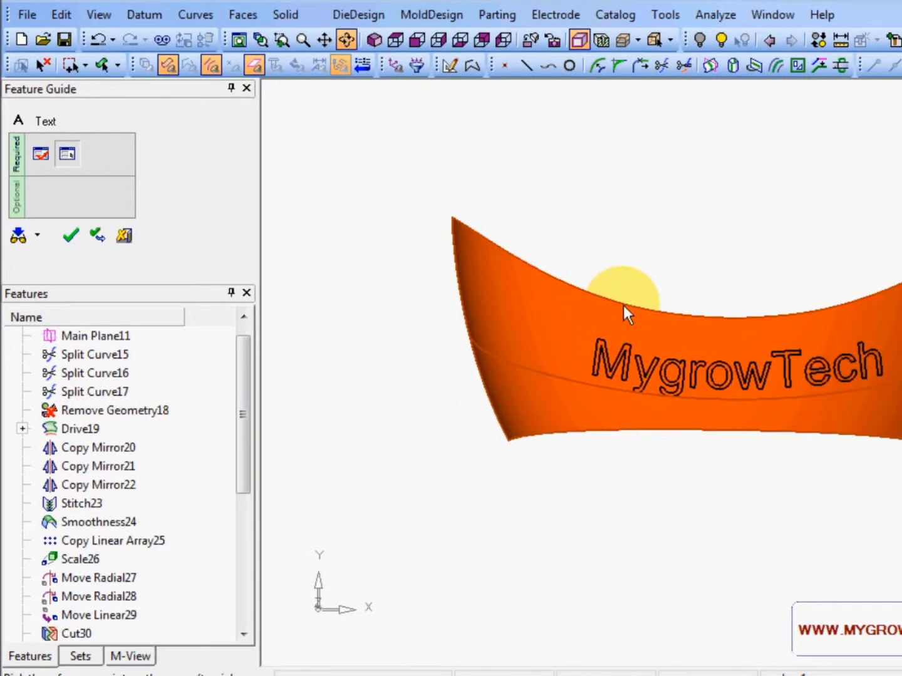
click(574, 381)
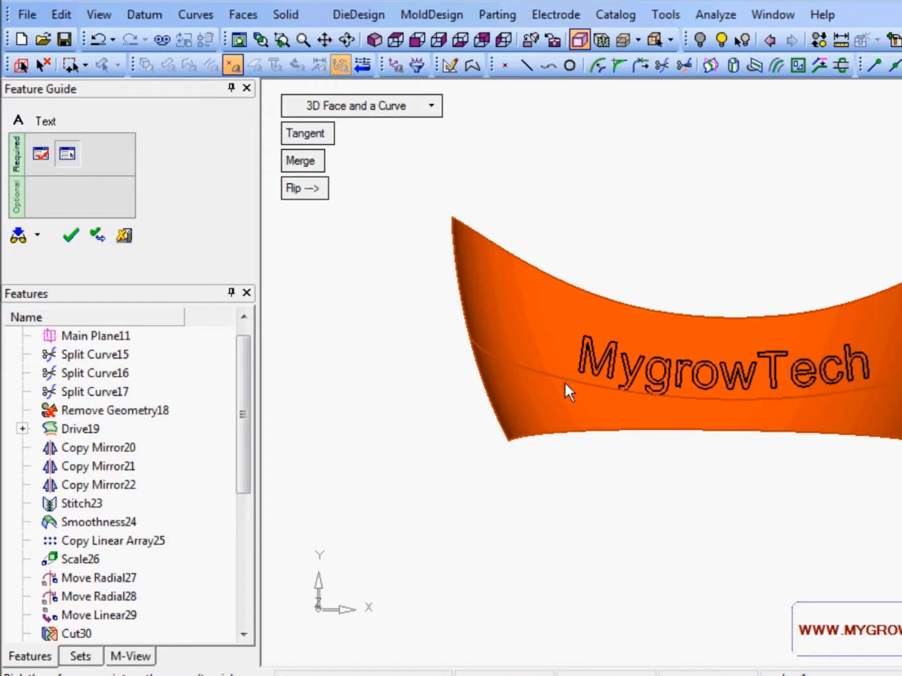
ctrl+drag(553, 338, 587, 364)
middle_click(605, 247)
click(605, 247)
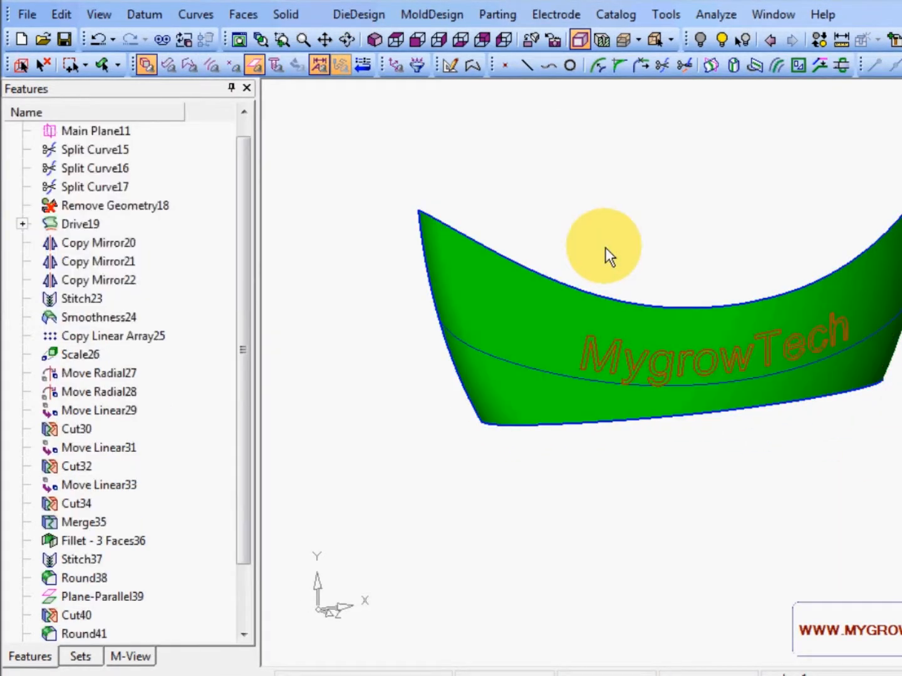
click(43, 63)
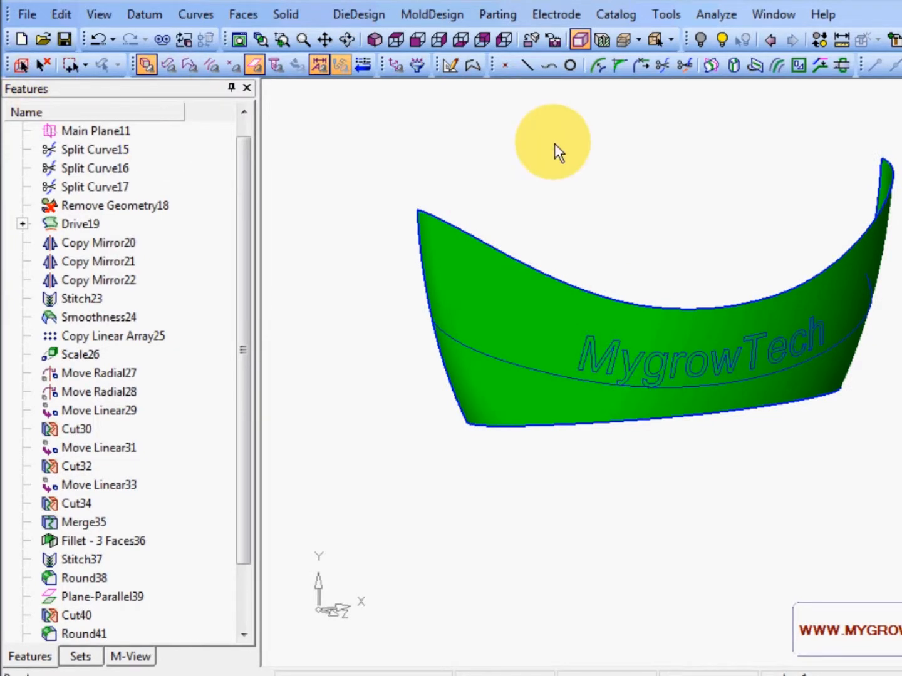
Remove the composite face and the projected guide curve, leaving only the text curves.
right_click(584, 146)
click(677, 334)
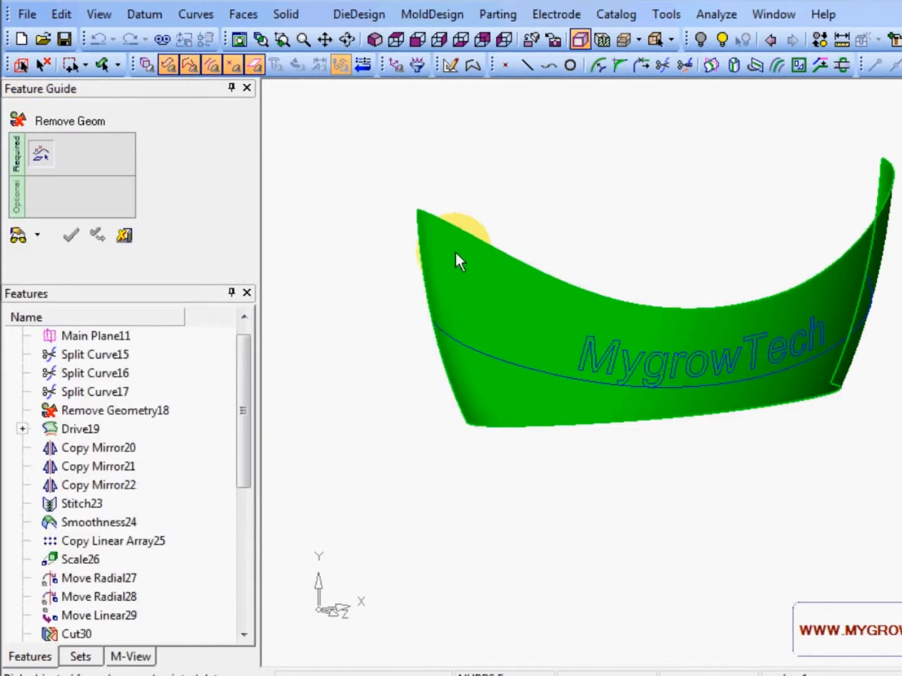
click(481, 338)
middle_click(566, 224)
click(566, 223)
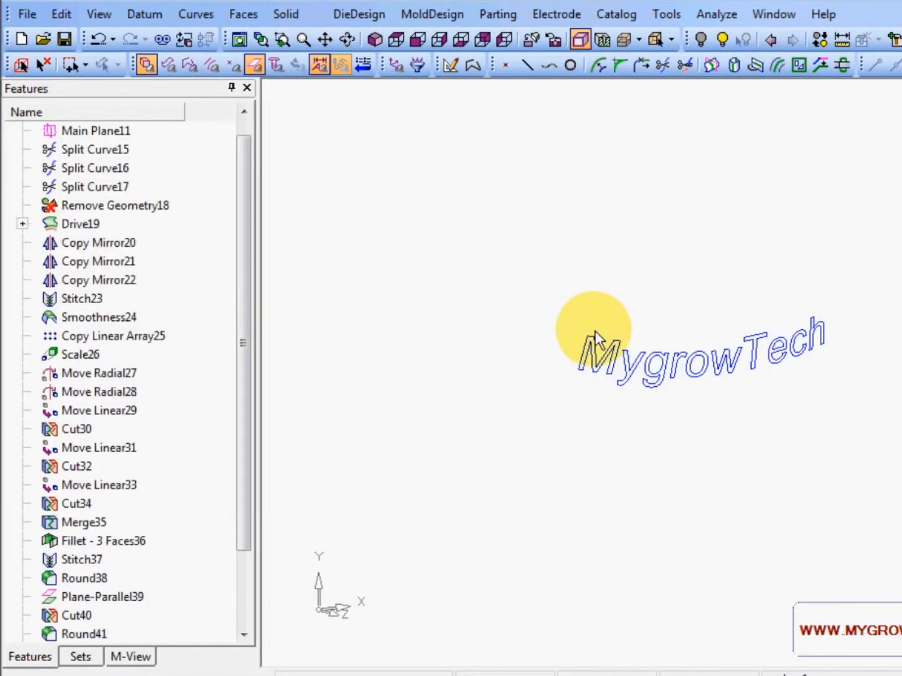
Unhide the golden ingot body behind the text curves.
click(720, 39)
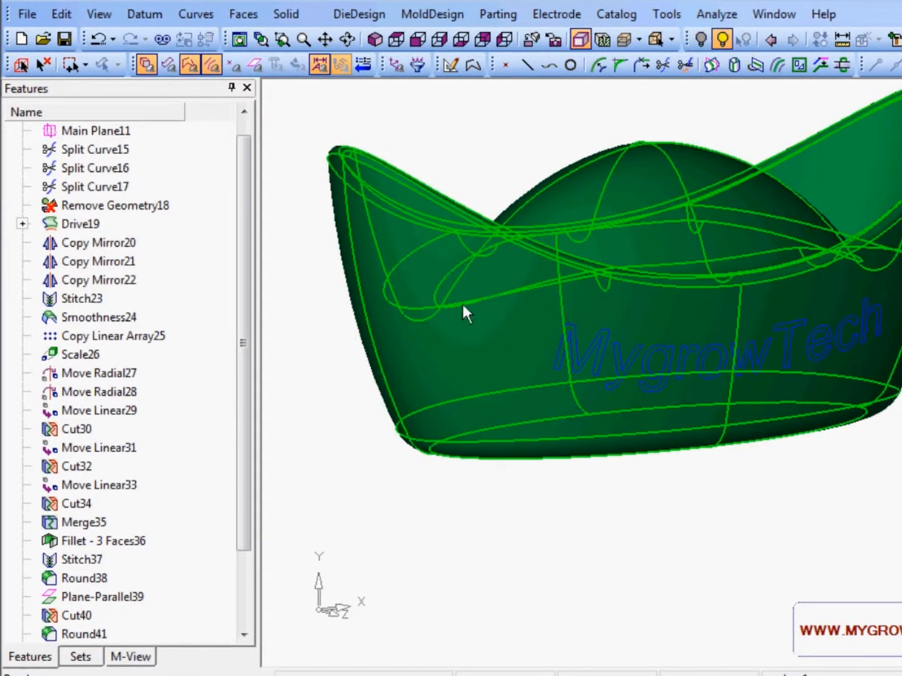
click(493, 317)
middle_click(474, 143)
ctrl+drag(708, 262, 701, 300)
ctrl+right_drag(739, 402, 719, 349)
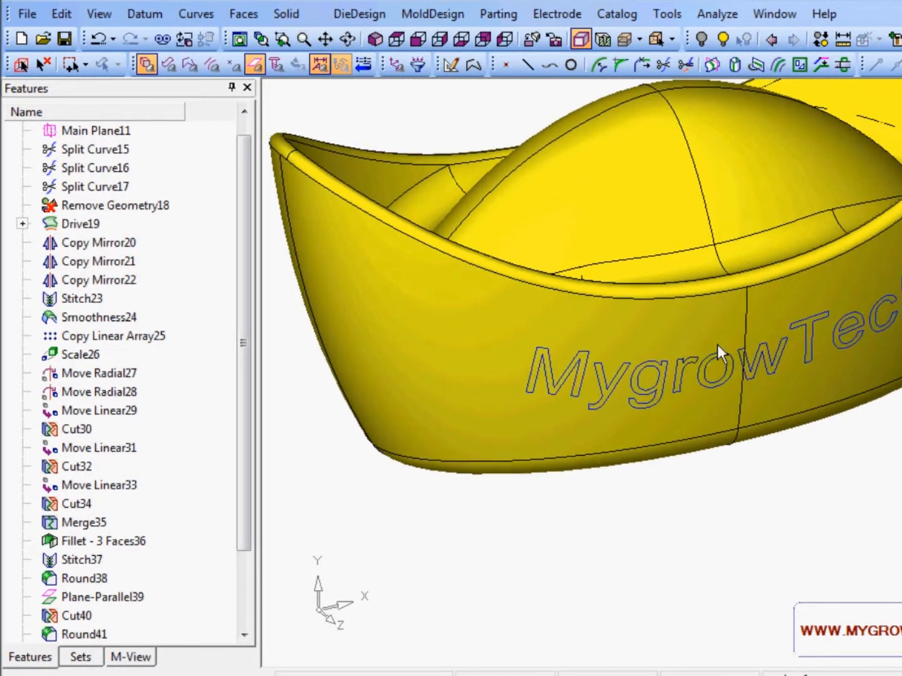
ctrl+middle_drag(705, 341, 665, 387)
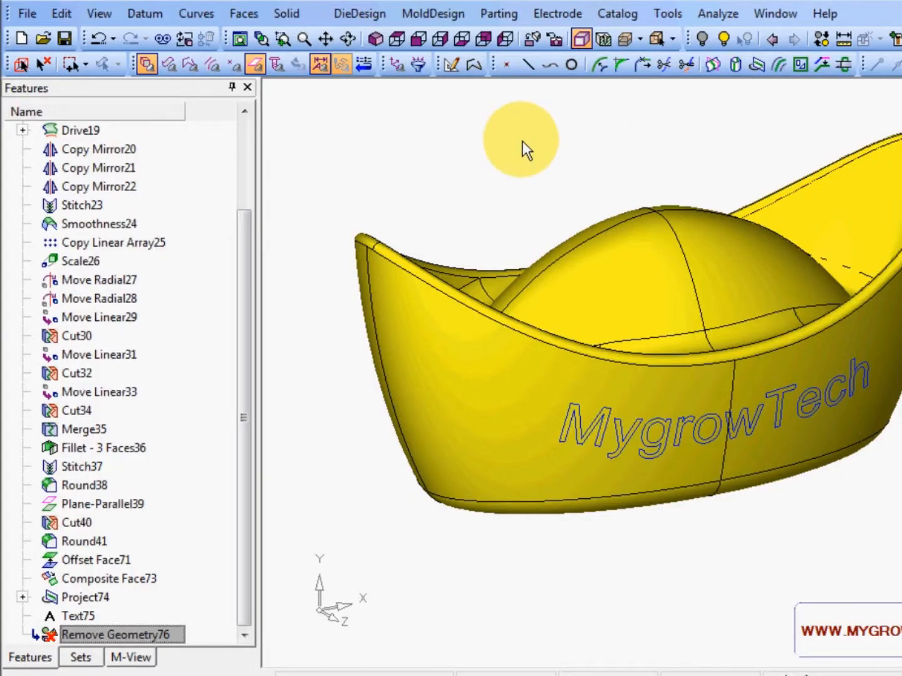
Select the MygrowTech text outlines as the profile for a new solid extrusion.
scroll(524, 170, up, 3)
mouse_move(524, 169)
ctrl+mouse_down()
mouse_move(516, 151)
mouse_move(511, 156)
ctrl+mouse_up()
scroll(804, 418, up, 3)
ctrl+middle_drag(801, 417, 798, 416)
ctrl+drag(781, 393, 779, 389)
click(690, 419)
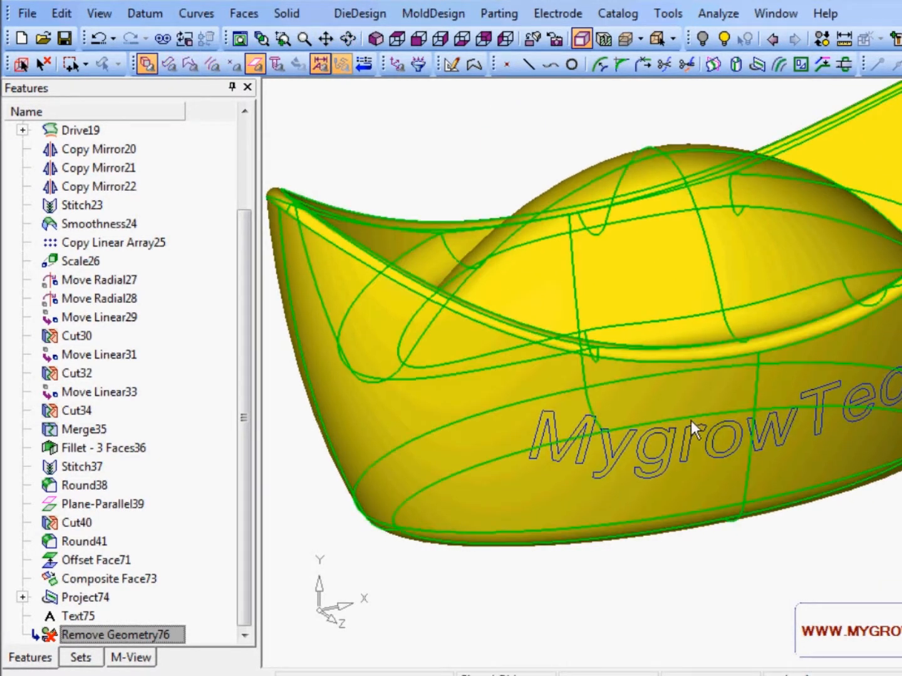
click(277, 12)
mouse_move(323, 76)
click(499, 81)
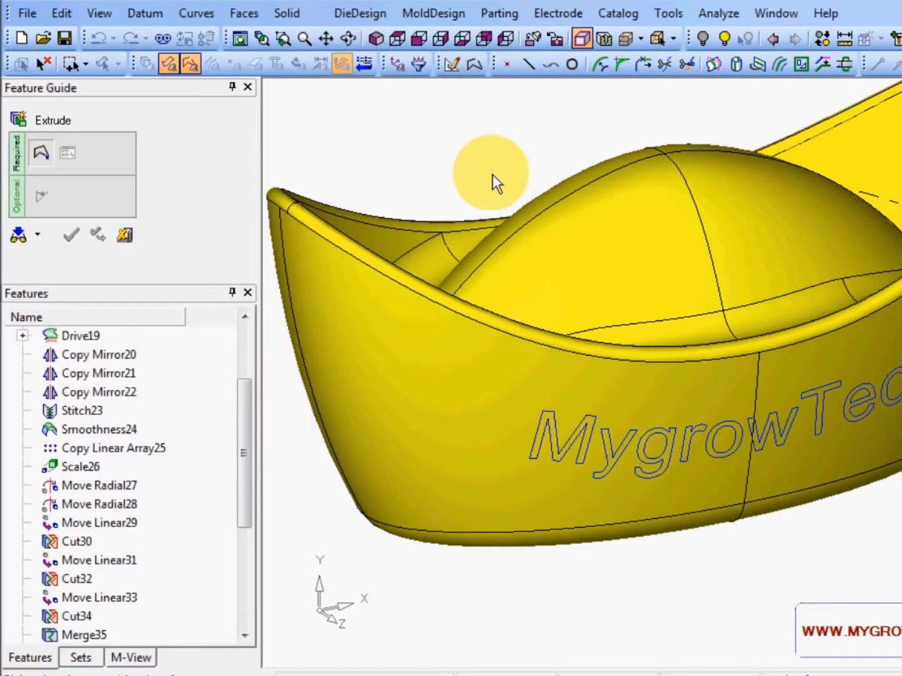
click(591, 427)
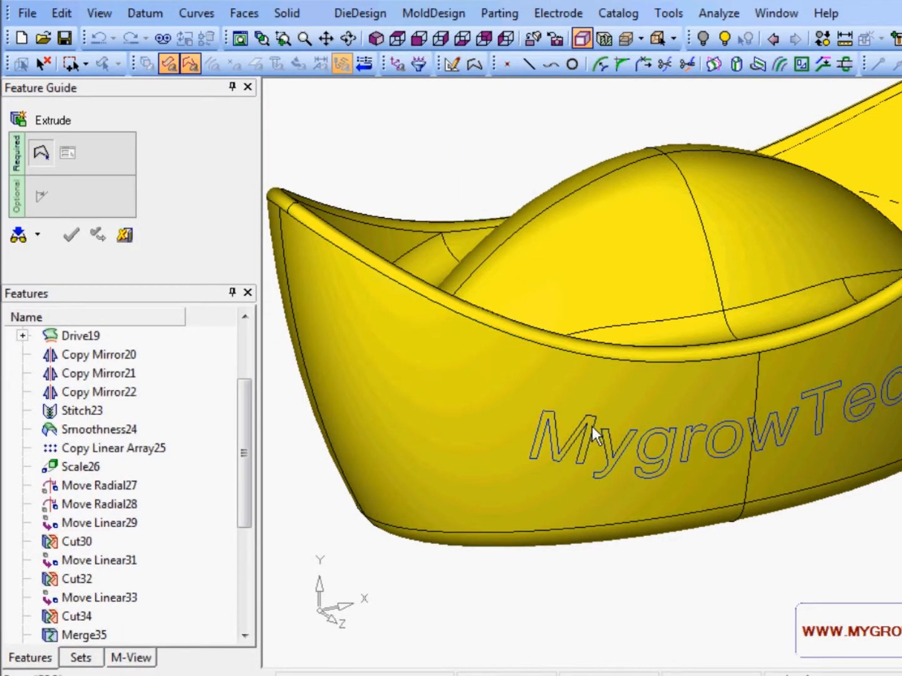
middle_click(592, 426)
Extrude the text outlines 100 to one side along Z, directed inward through the ingot.
scroll(591, 426, down, 4)
right_drag(630, 342, 611, 432)
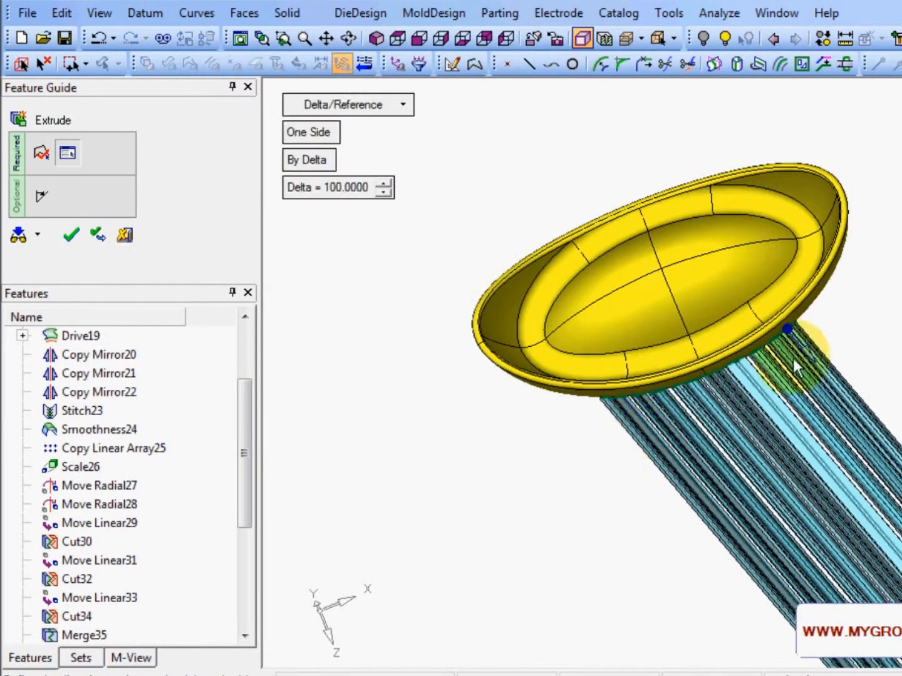
right_click(789, 336)
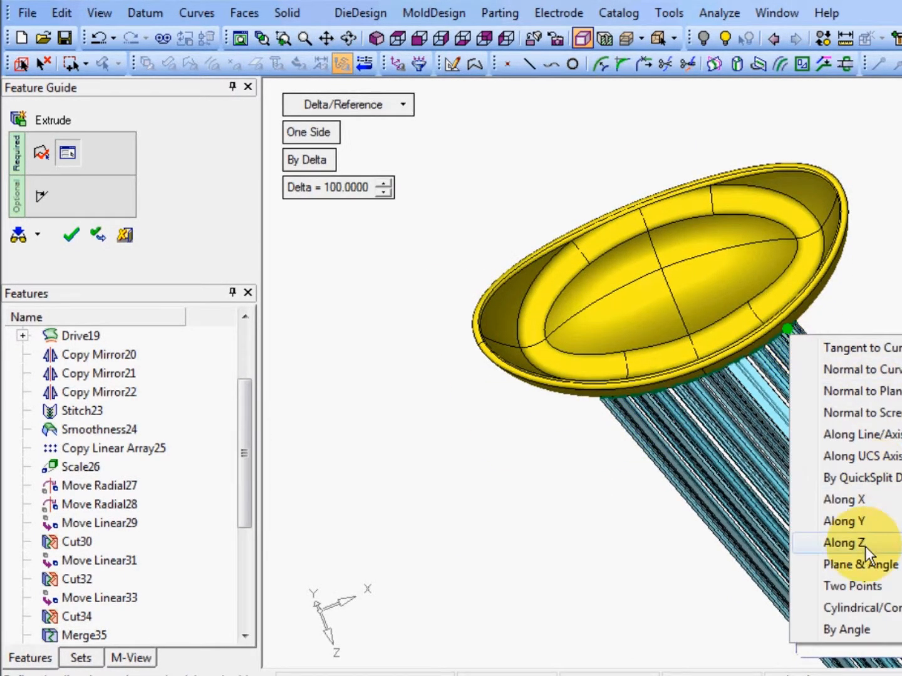
click(865, 544)
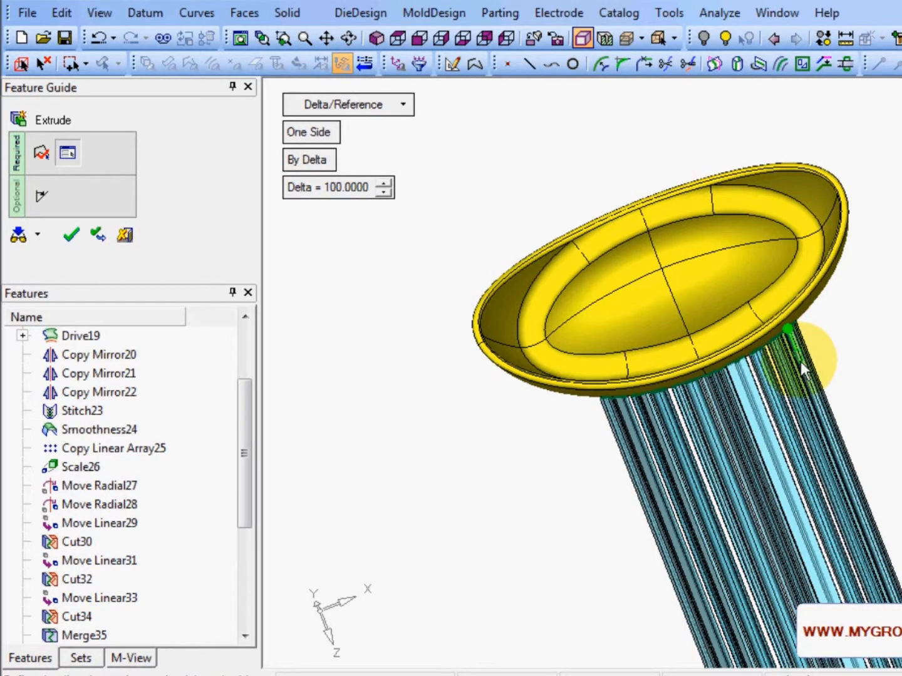
right_drag(803, 369, 825, 379)
scroll(814, 401, up, 6)
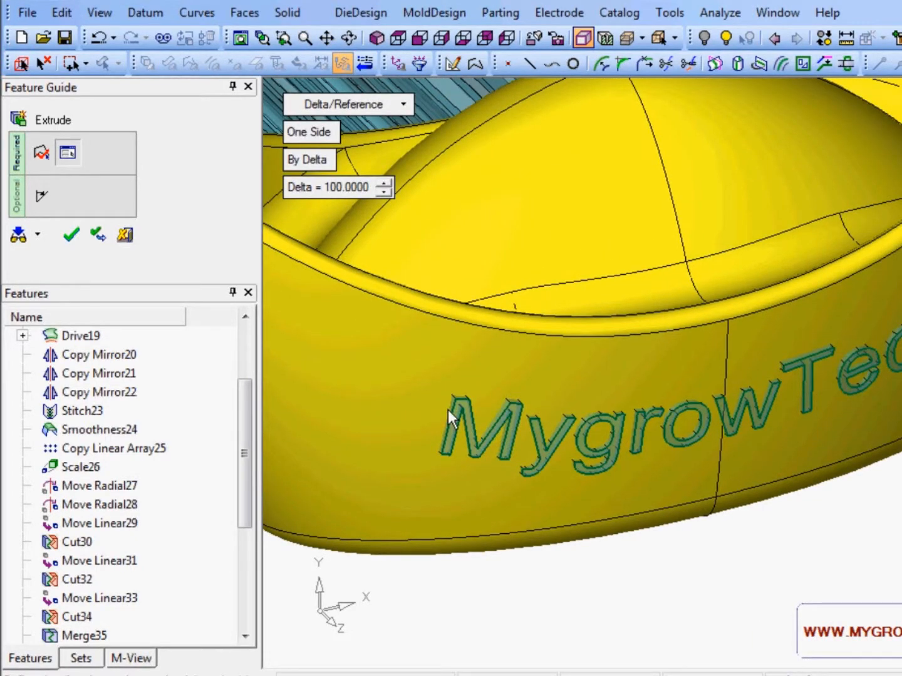
click(70, 235)
Pick the extruded text bodies as the objects for a solid Cut.
scroll(581, 474, down, 4)
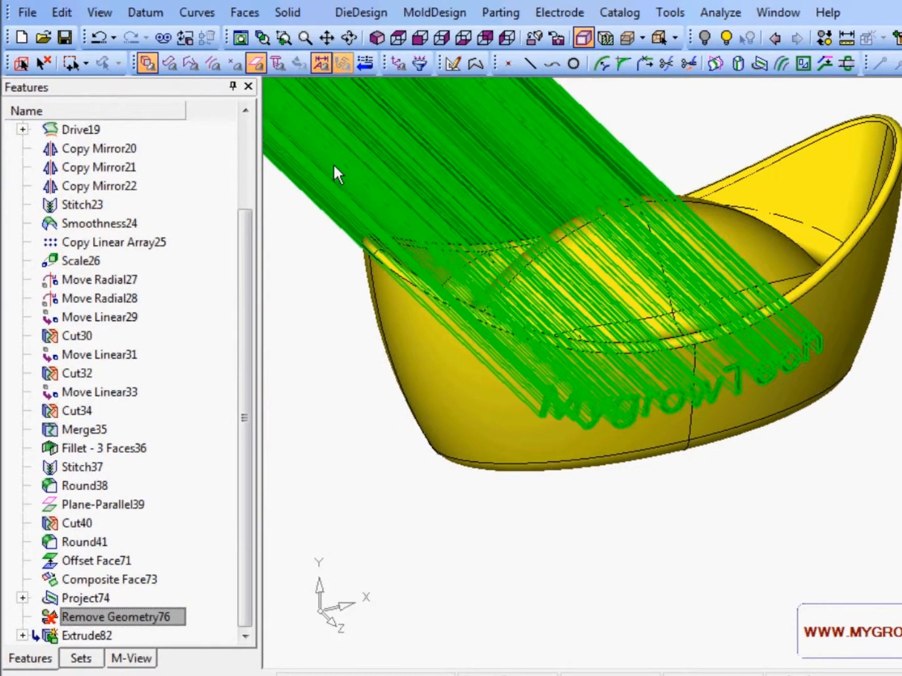
click(283, 11)
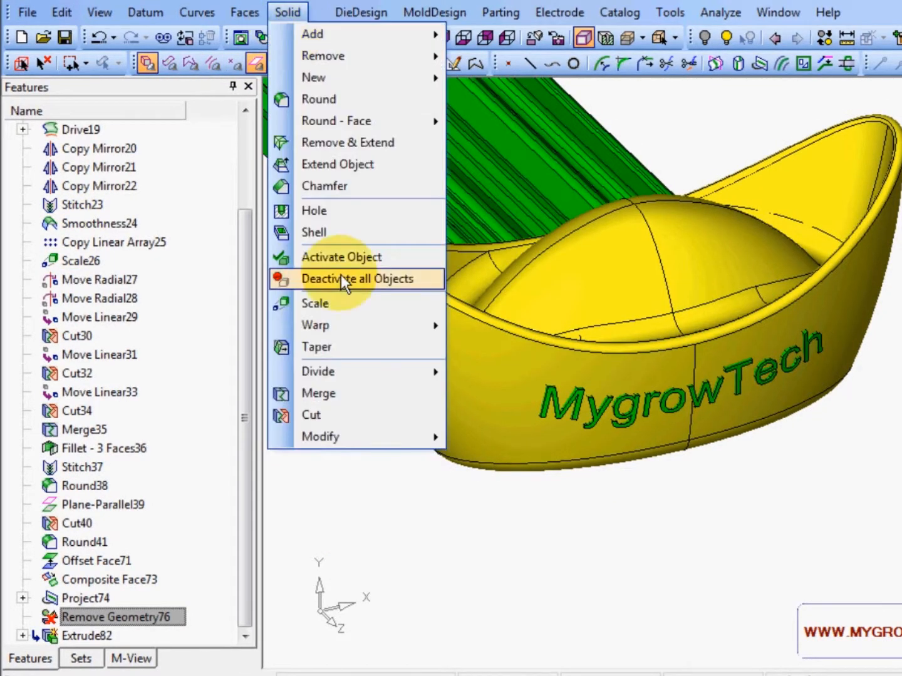
click(329, 417)
click(669, 408)
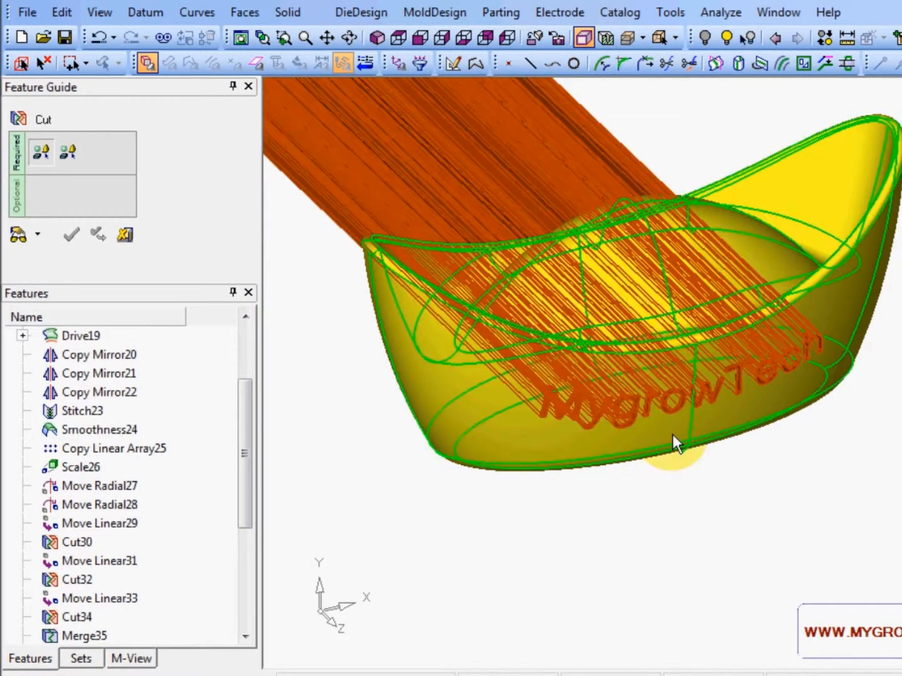
middle_click(677, 507)
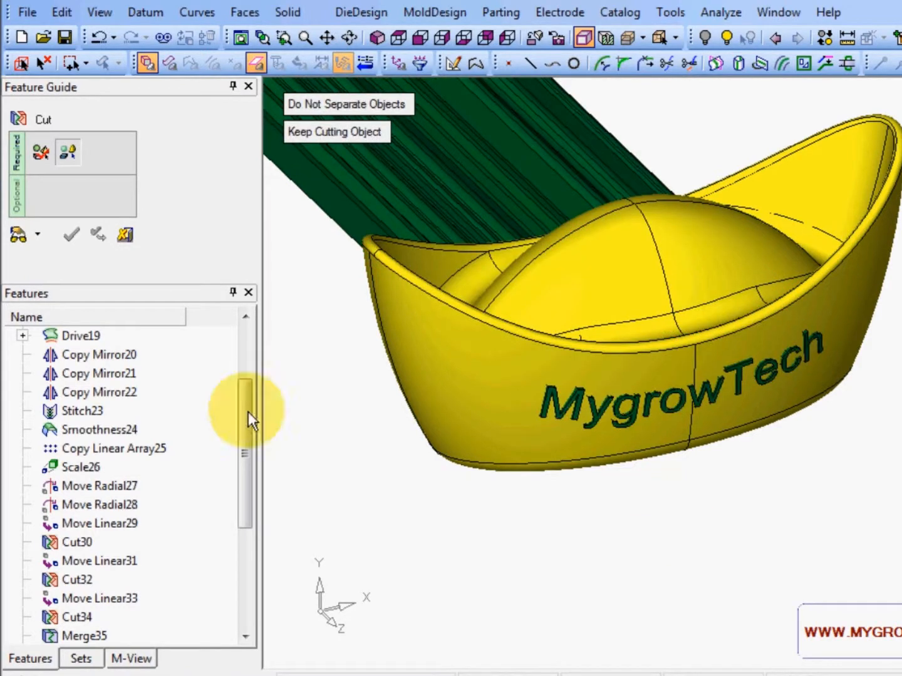
Cut the text bodies with the ingot's two front outer side faces, flipping the direction to keep only the raised letters outside.
click(170, 63)
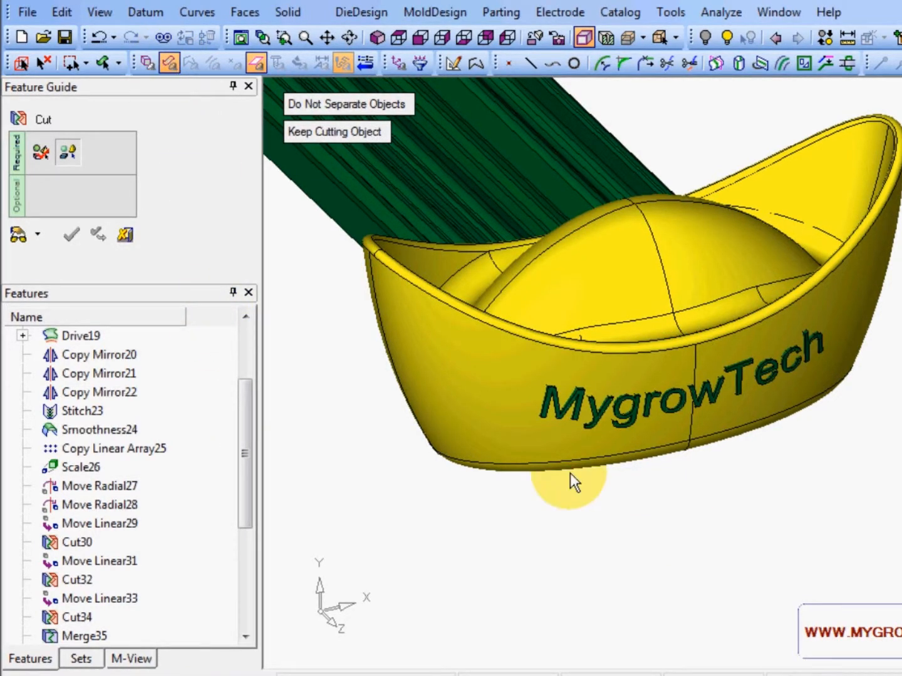
click(481, 351)
click(767, 340)
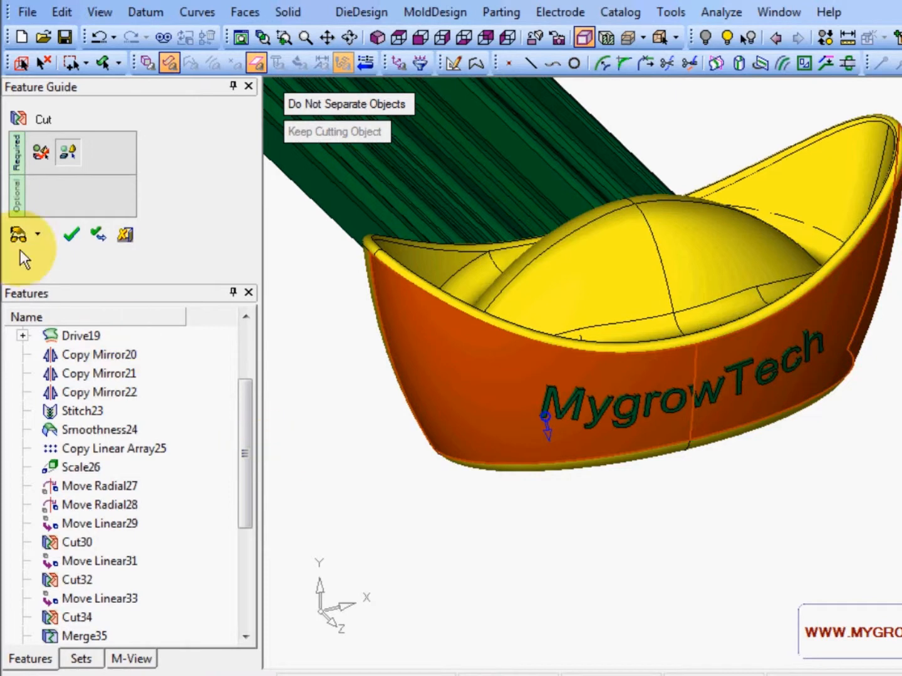
click(94, 236)
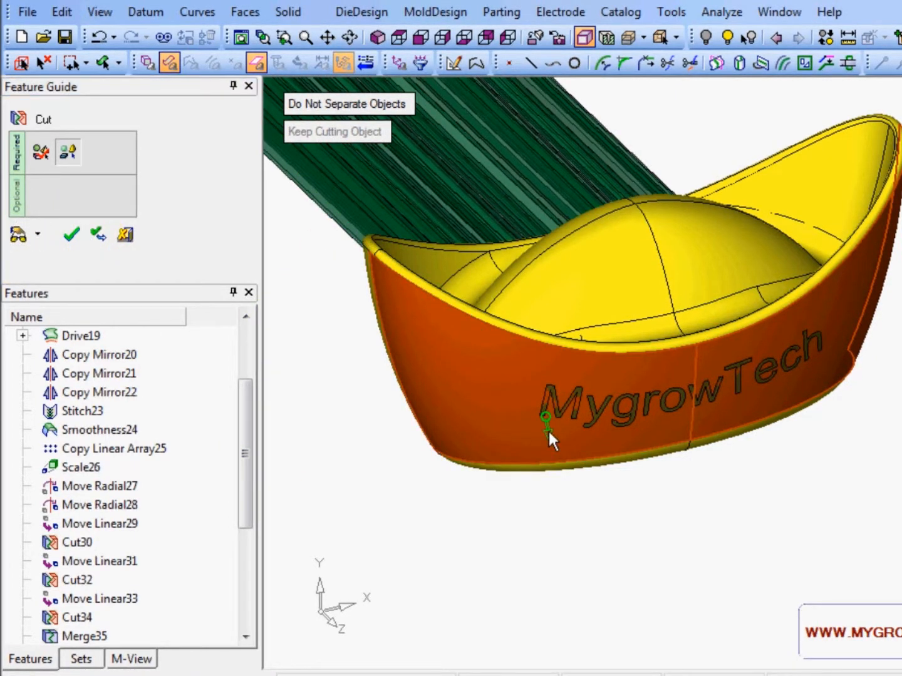
click(94, 235)
click(25, 235)
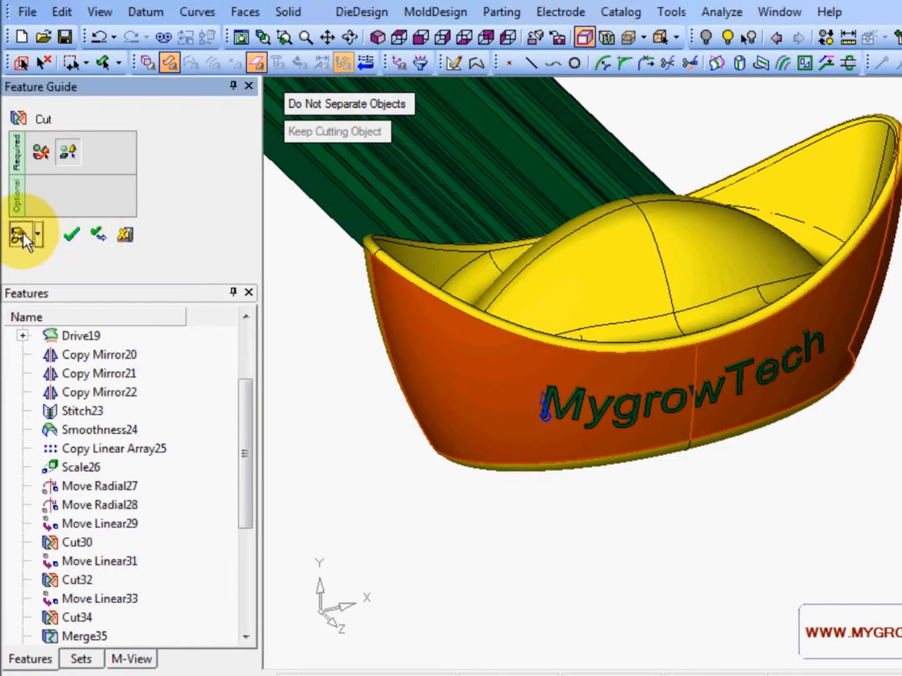
click(70, 234)
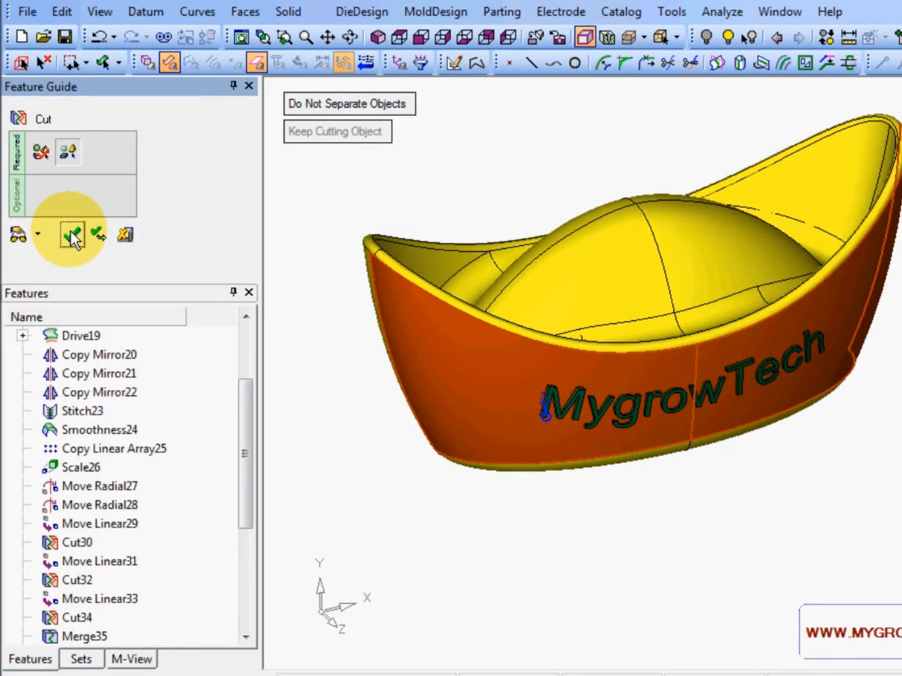
click(71, 234)
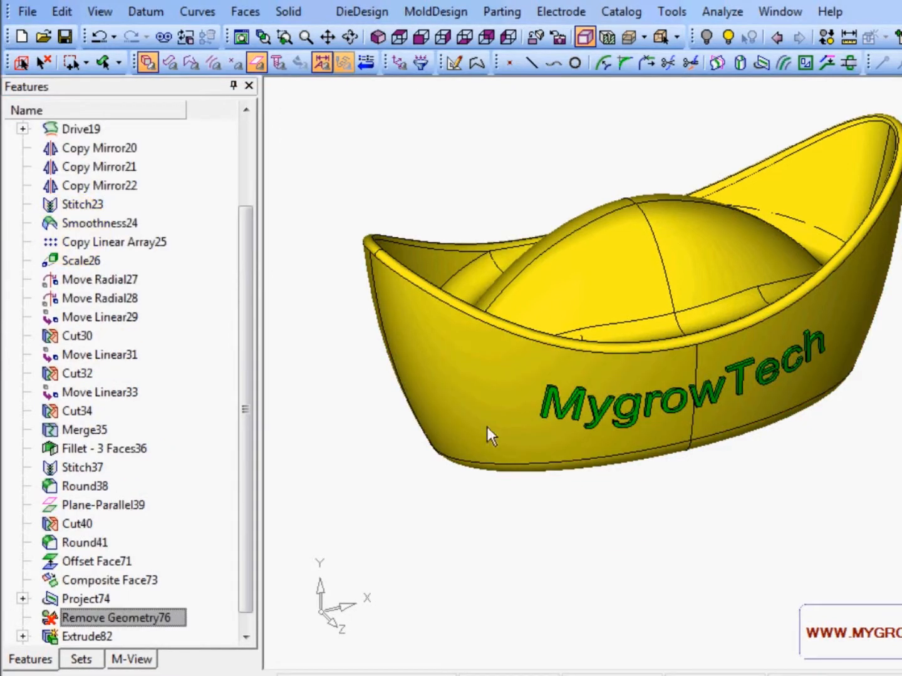
Merge the raised MygrowTech letters with the ingot body into one solid.
scroll(709, 359, up, 5)
middle_drag(651, 534, 638, 460)
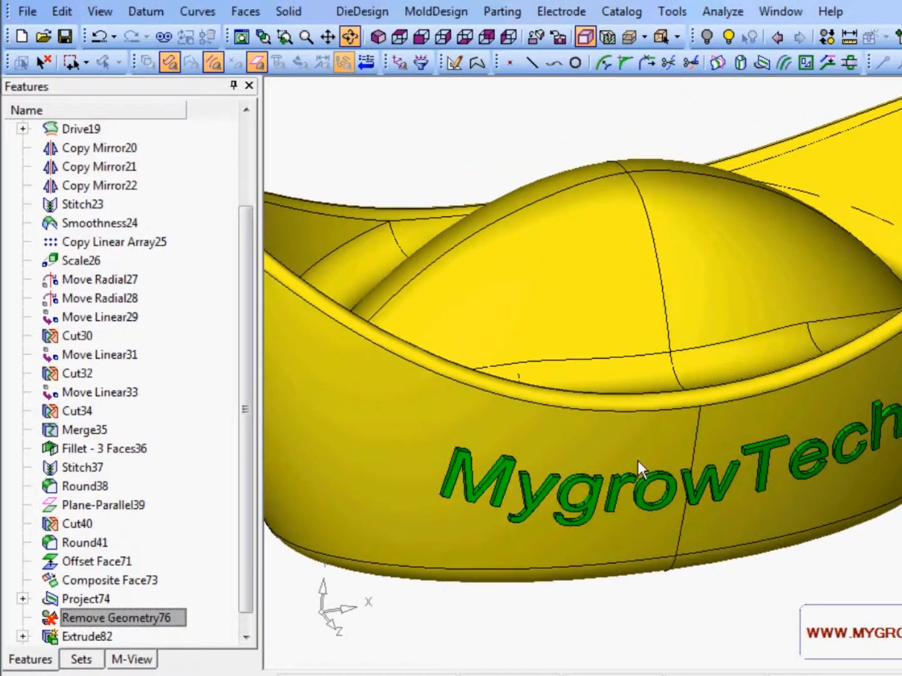
click(295, 12)
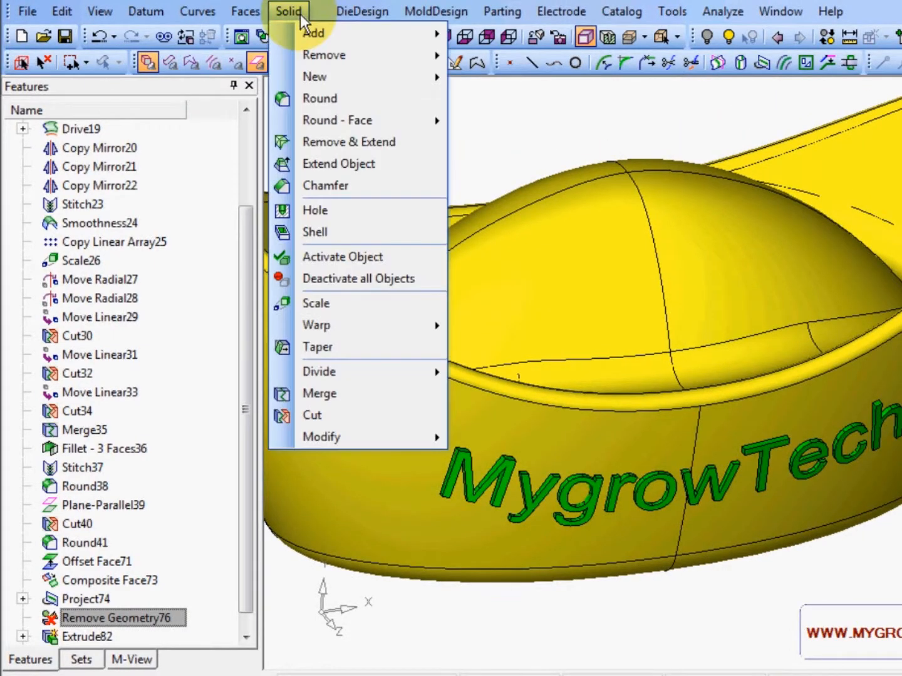
click(344, 395)
click(496, 476)
right_click(502, 334)
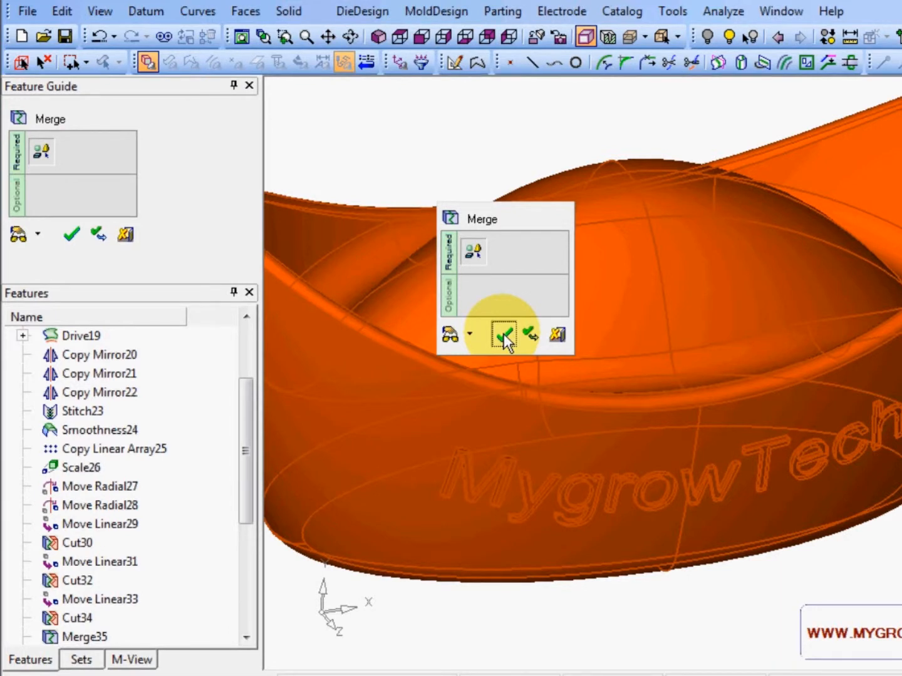
click(504, 334)
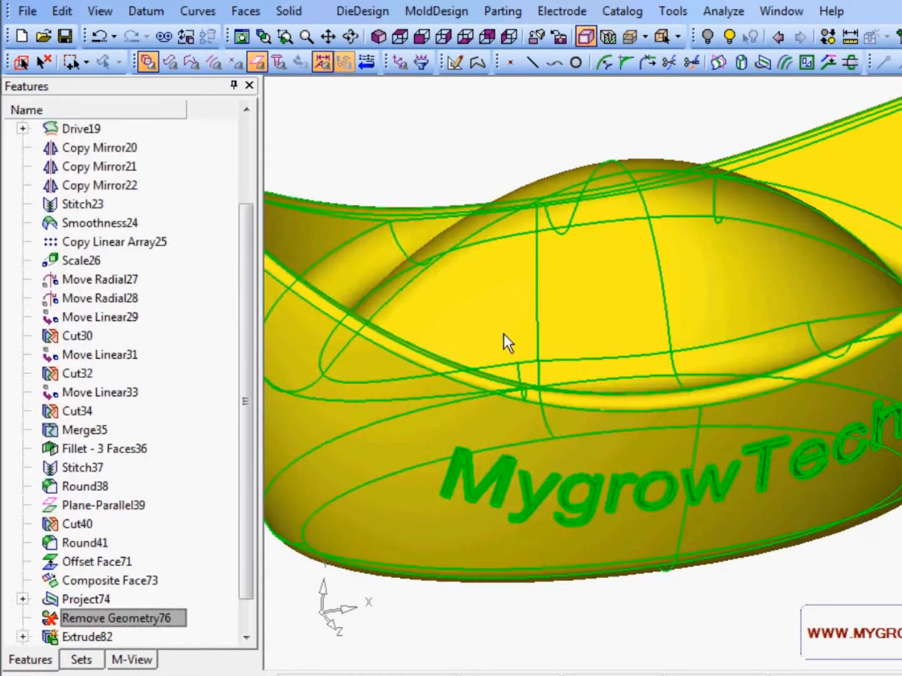
ctrl+right_drag(495, 181, 586, 299)
ctrl+drag(573, 322, 569, 319)
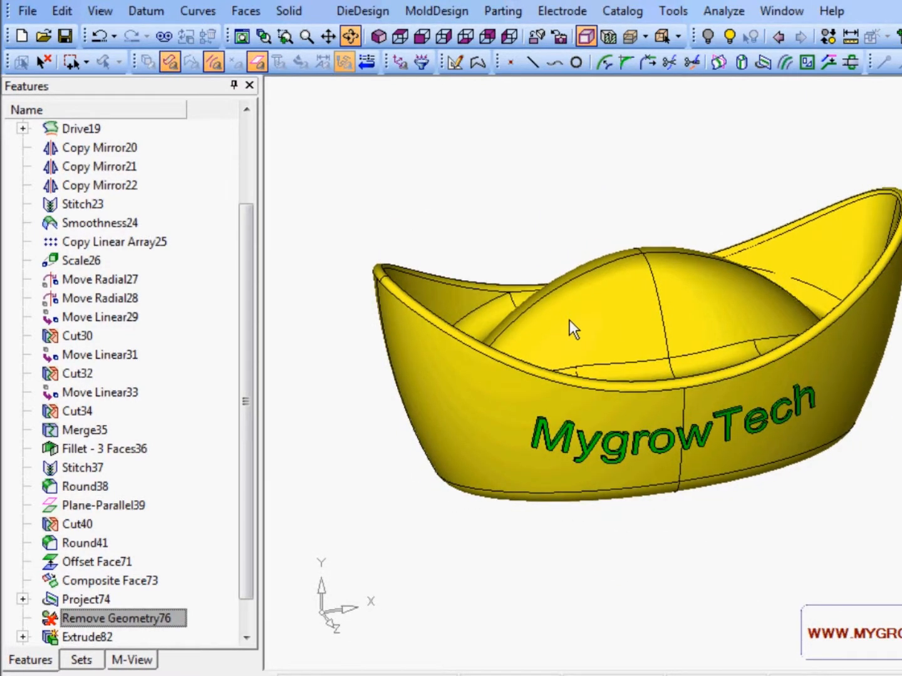
ctrl+right_drag(544, 542, 583, 530)
ctrl+middle_drag(583, 529, 603, 525)
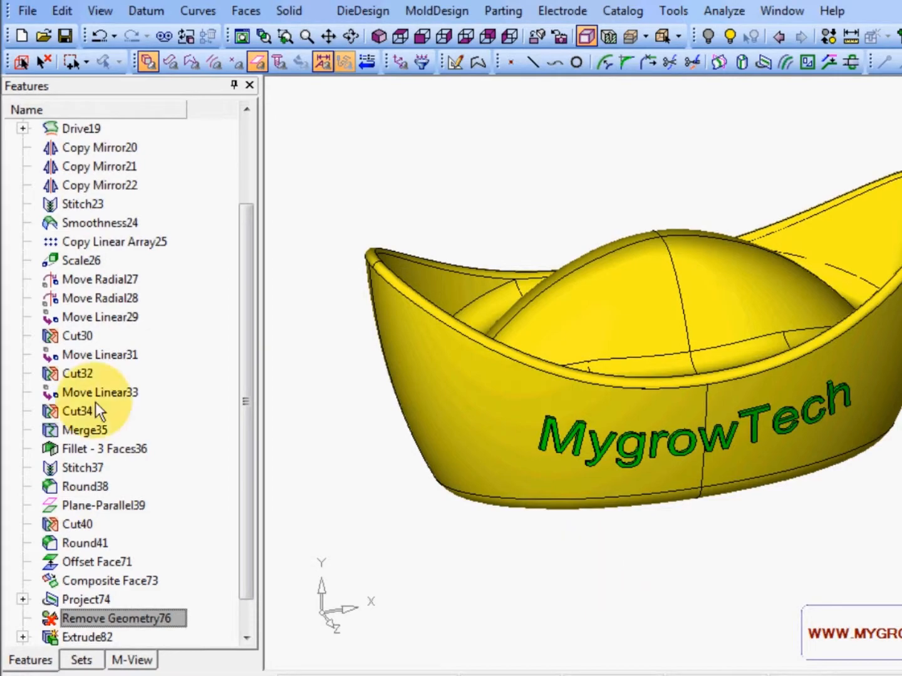